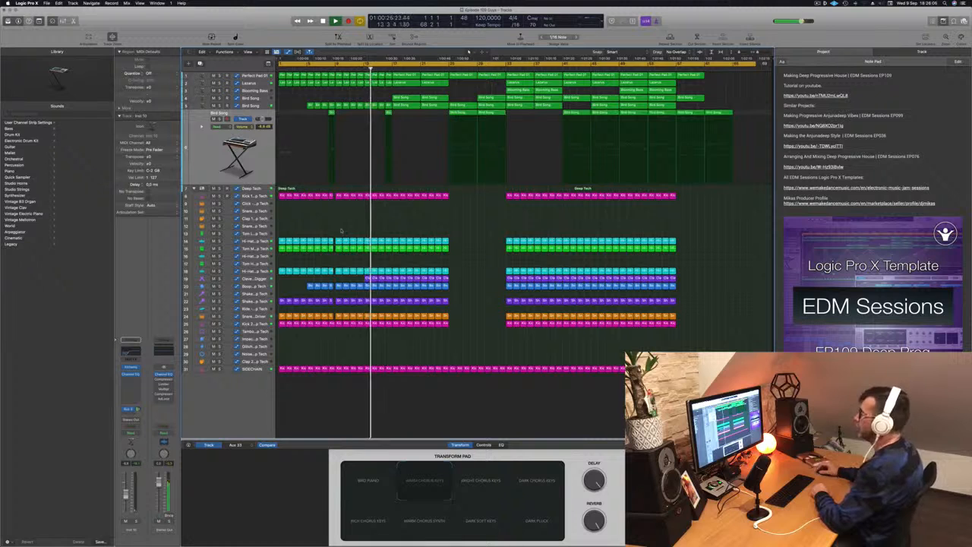
Listen through the arrangement while inspecting the Clave - Crate Digger and Bird Song tracks.
{"action": "left_click", "coordinate": [250, 280]}
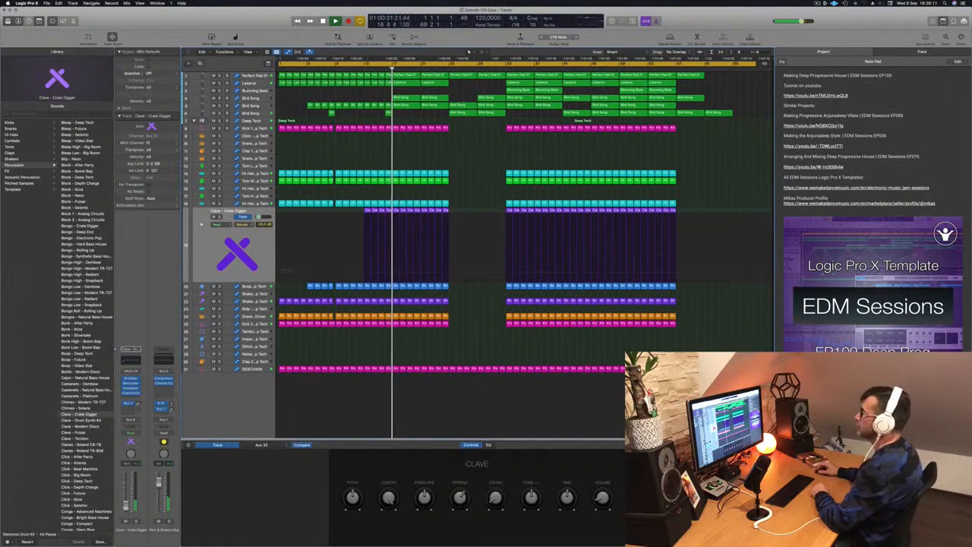
{"action": "left_click", "coordinate": [261, 99]}
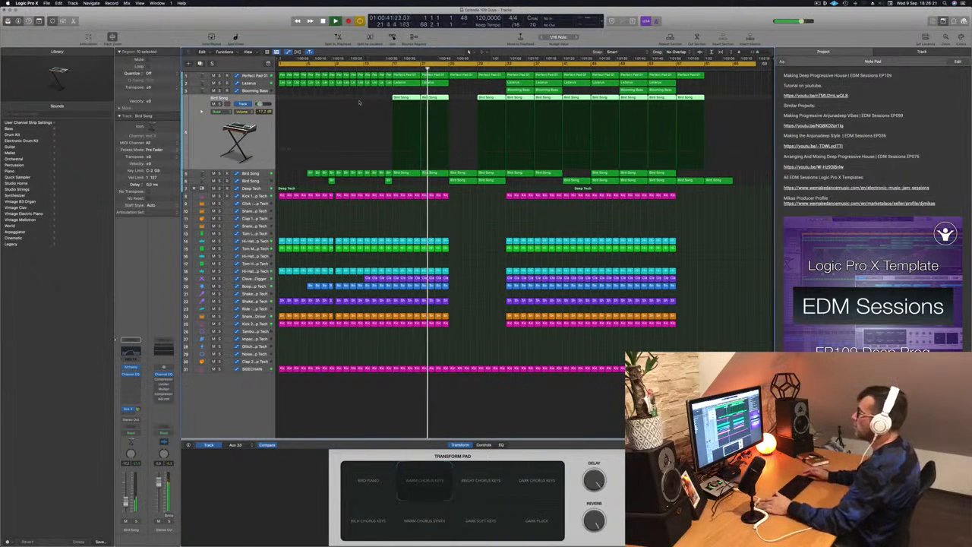
{"action": "left_click", "coordinate": [377, 227]}
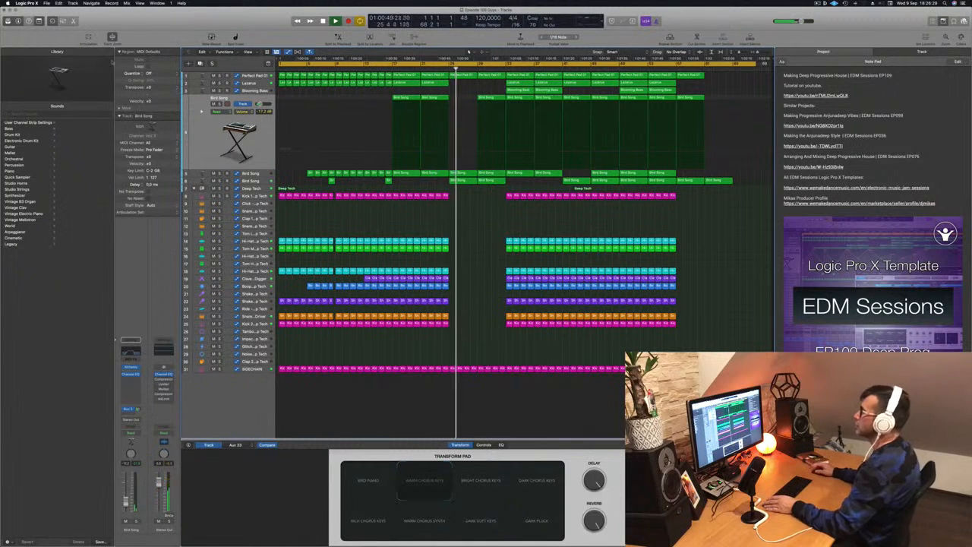
{"action": "left_click", "coordinate": [266, 181]}
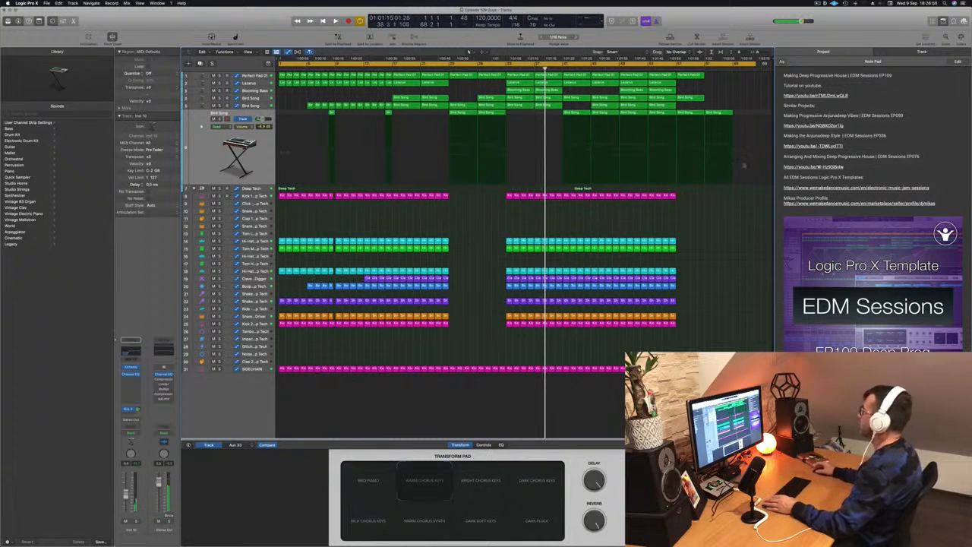
Hide the project note pad and set the cycle range to bars 1 to 9 at the start of the arrangement.
{"action": "key", "text": "alt+super+p"}
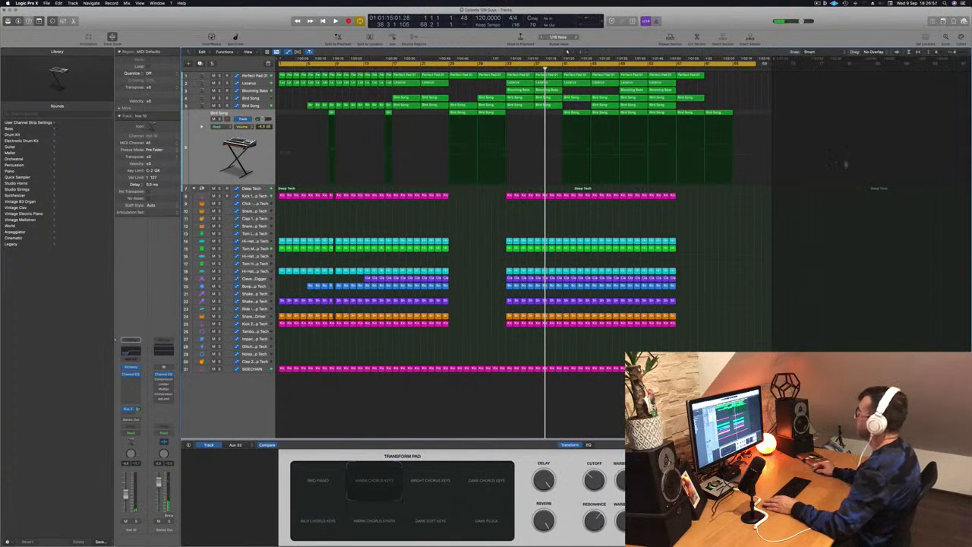
{"action": "scroll", "coordinate": [746, 252], "scroll_direction": "up", "scroll_amount": 5}
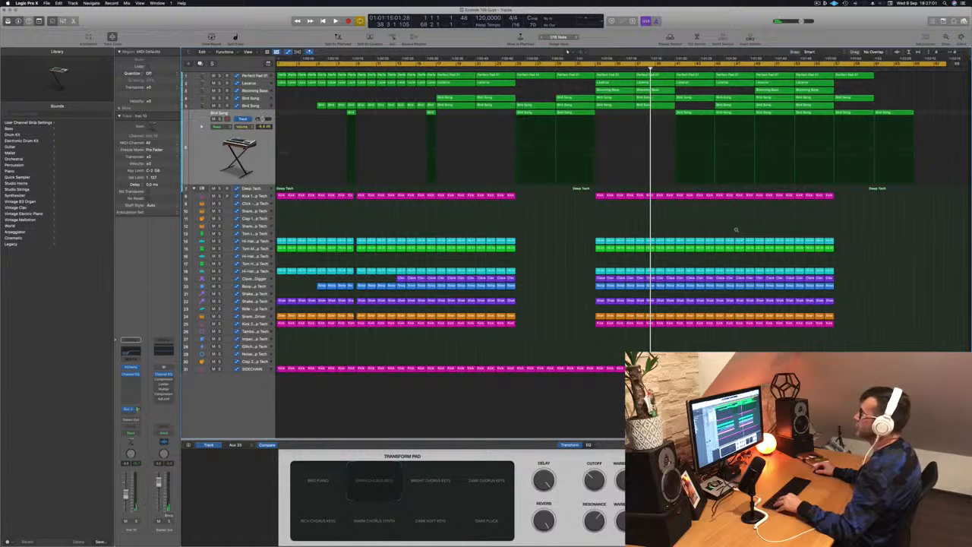
{"action": "scroll", "coordinate": [736, 230], "scroll_direction": "up", "scroll_amount": 1}
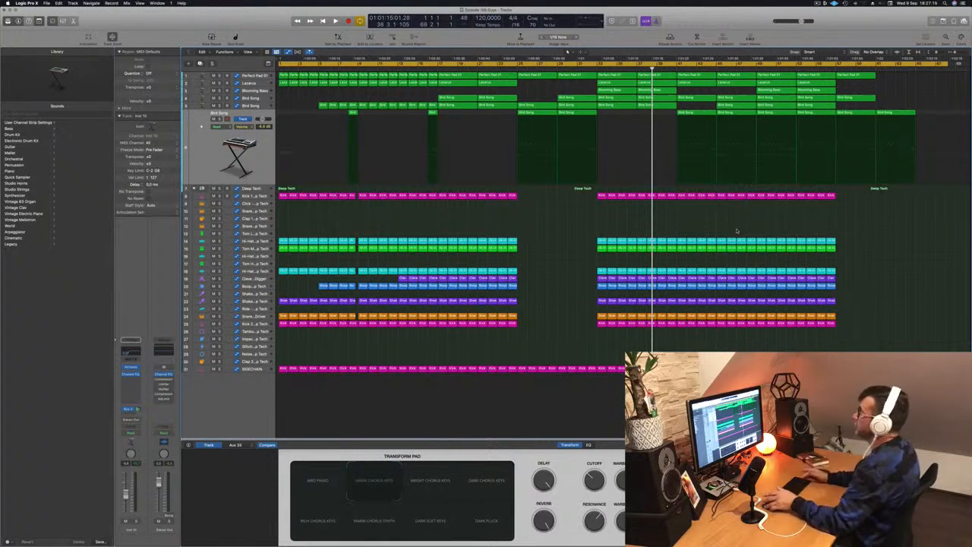
{"action": "key", "text": "Return"}
{"action": "key", "text": "space"}
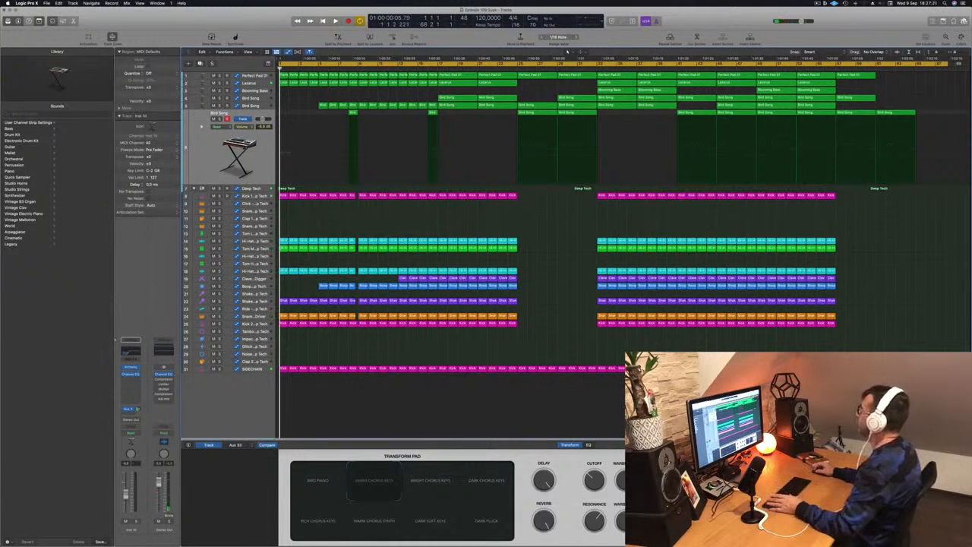
{"action": "left_click_drag", "start_coordinate": [950, 63], "coordinate": [357, 98]}
{"action": "key", "text": "space"}
{"action": "key", "text": "space"}
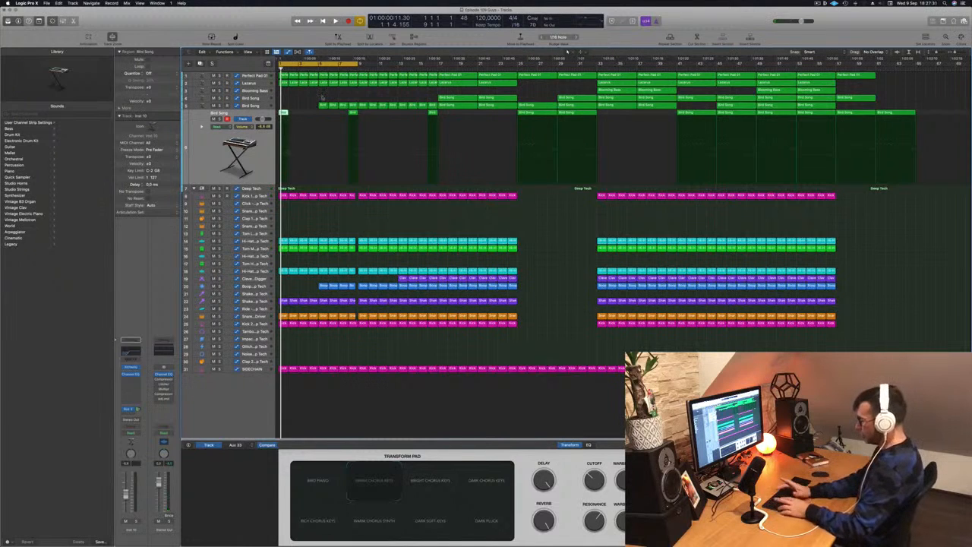
Repeat the section between the locators three times to extend the intro, and play the extended arrangement.
{"action": "key", "text": "ctrl+super+r"}
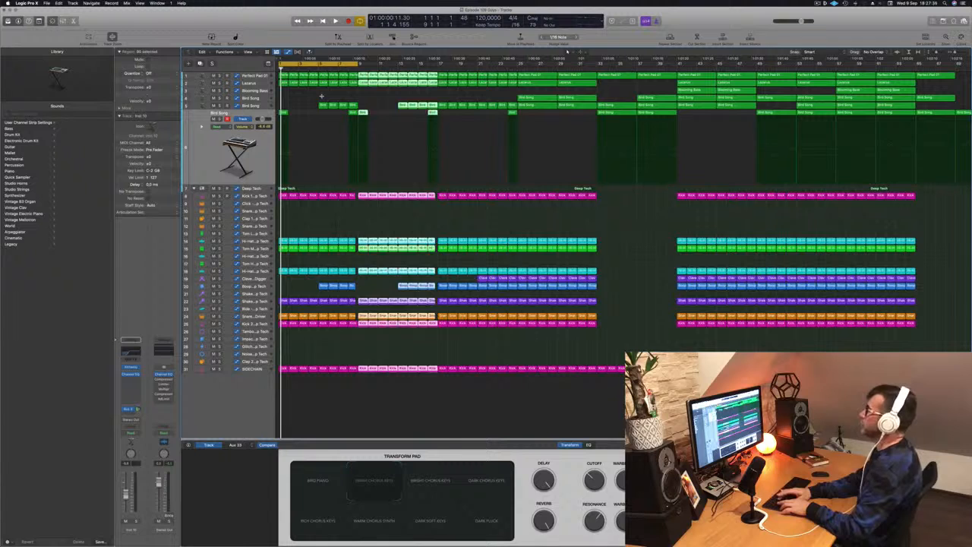
{"action": "key", "text": "ctrl+super+r"}
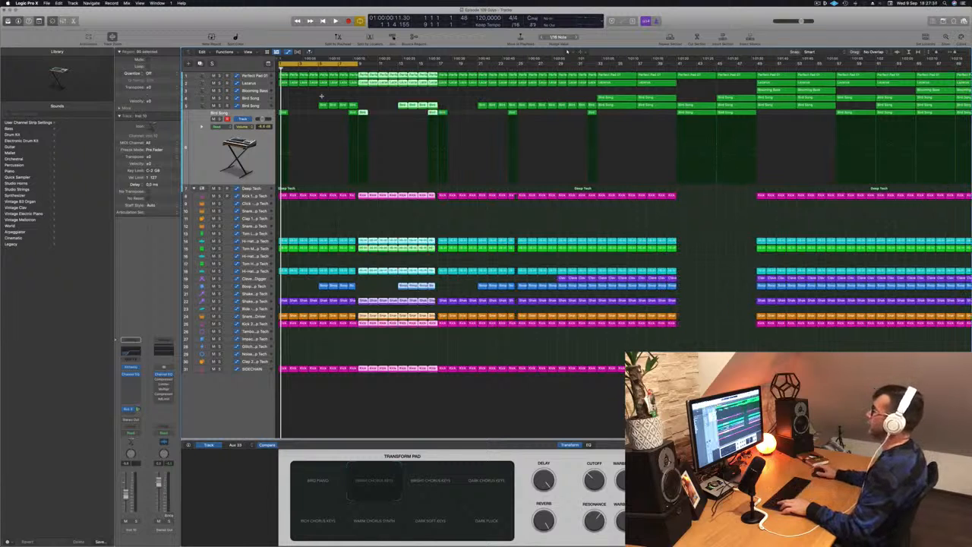
{"action": "key", "text": "space"}
{"action": "key", "text": "super+Left"}
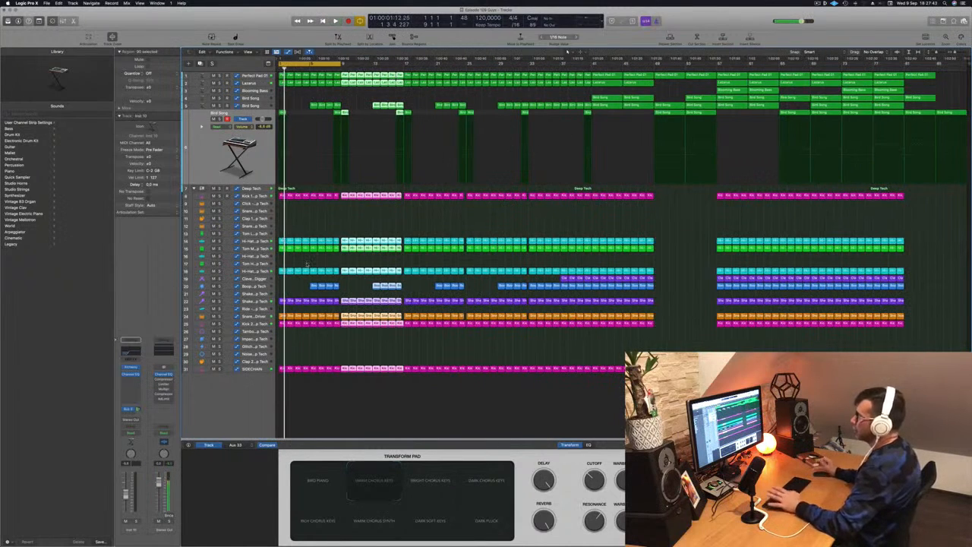
Test muting the hi-hat track above Clave - Crate Digger, unmute it, and delete its regions in the first eight bars.
{"action": "key", "text": "m"}
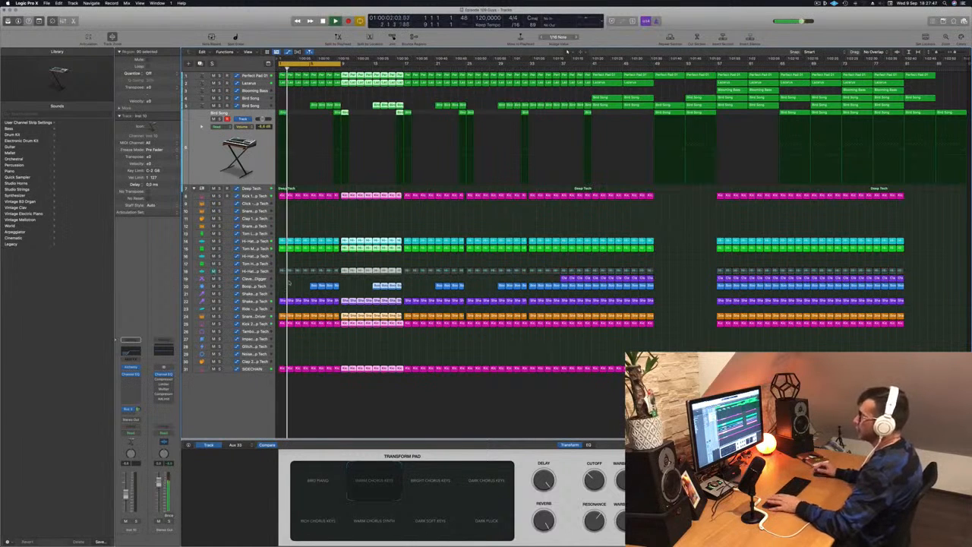
{"action": "key", "text": "super+Right"}
{"action": "key", "text": "Return"}
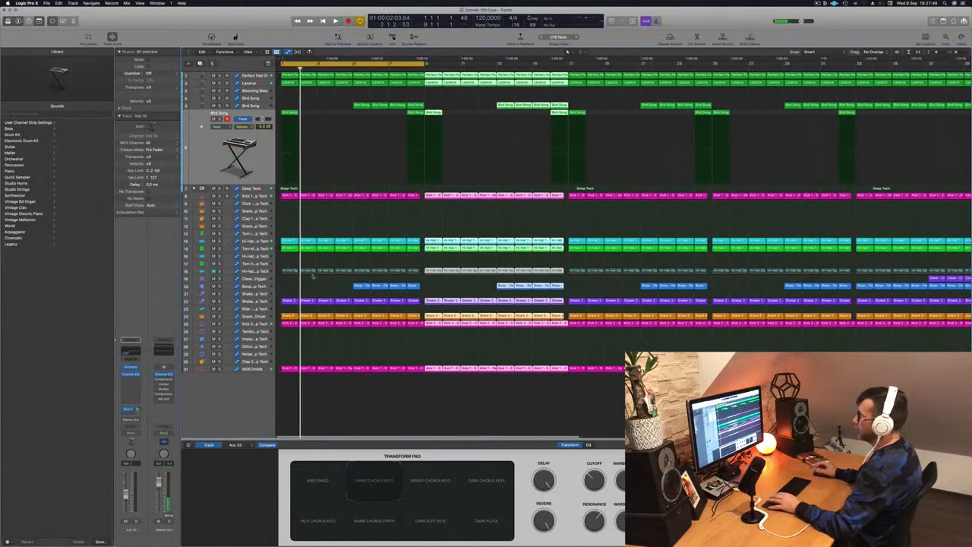
{"action": "left_click_drag", "start_coordinate": [291, 264], "coordinate": [410, 271]}
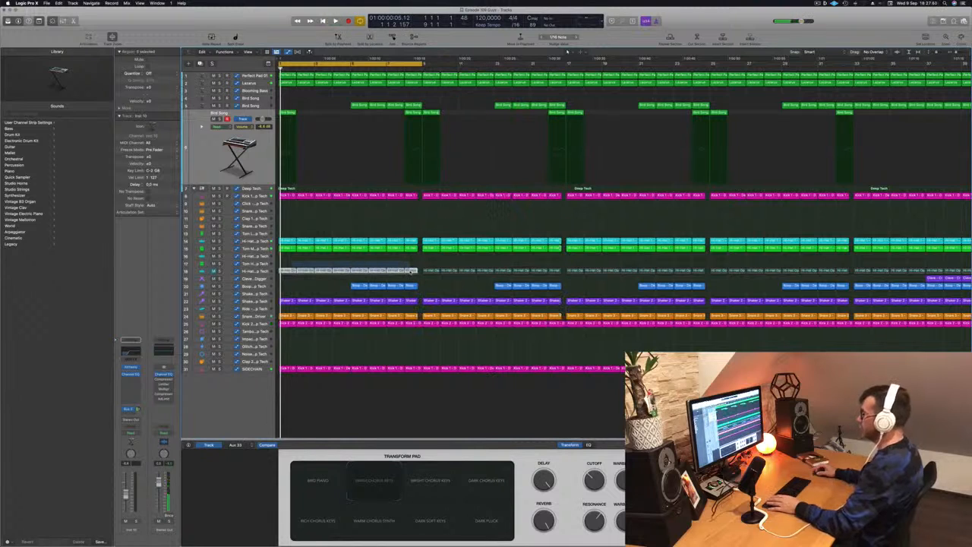
{"action": "left_click", "coordinate": [213, 271]}
{"action": "key", "text": "Delete"}
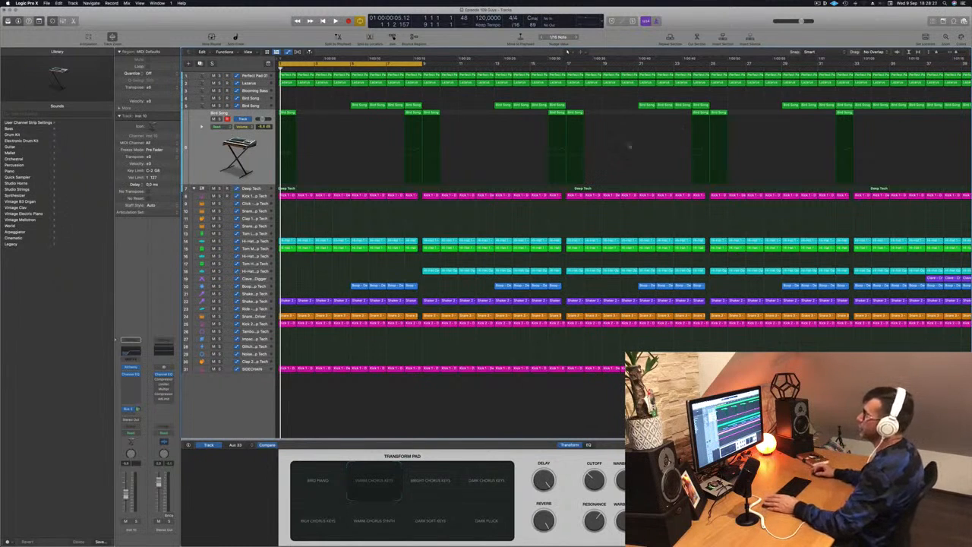
Delete the Bird Song region at bar 1 on the lowest Bird Song track and replay from the start.
{"action": "key", "text": "space"}
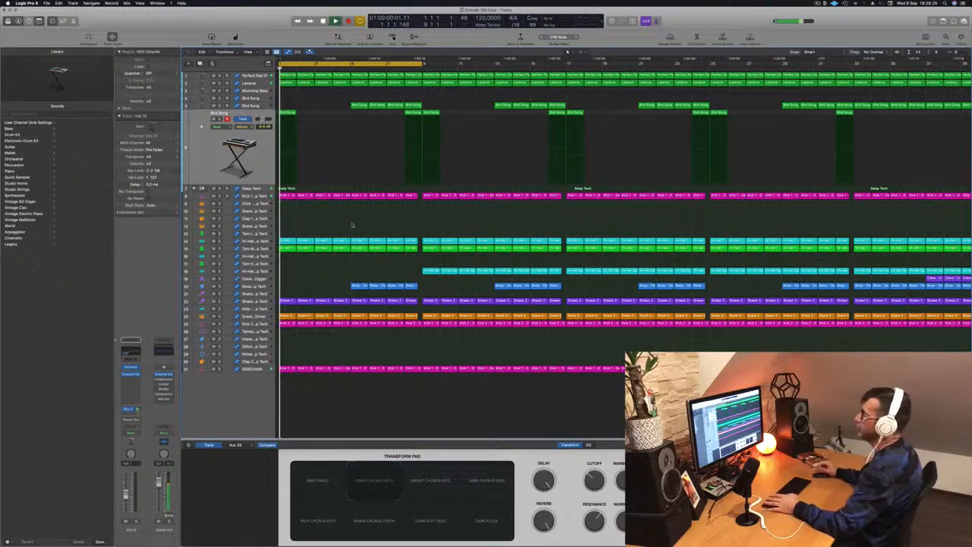
{"action": "left_click_drag", "start_coordinate": [320, 113], "coordinate": [285, 116]}
{"action": "key", "text": "Return"}
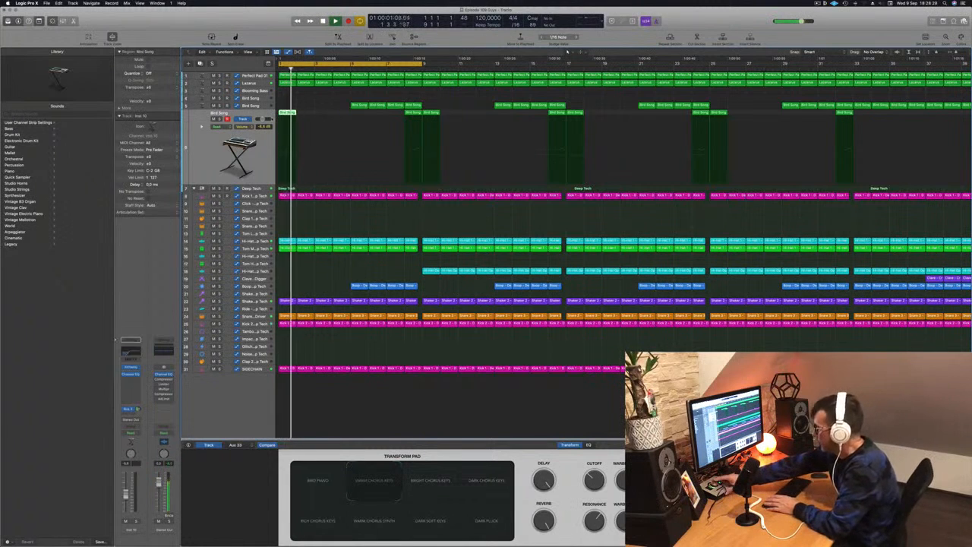
{"action": "key", "text": "Delete"}
{"action": "key", "text": "Return"}
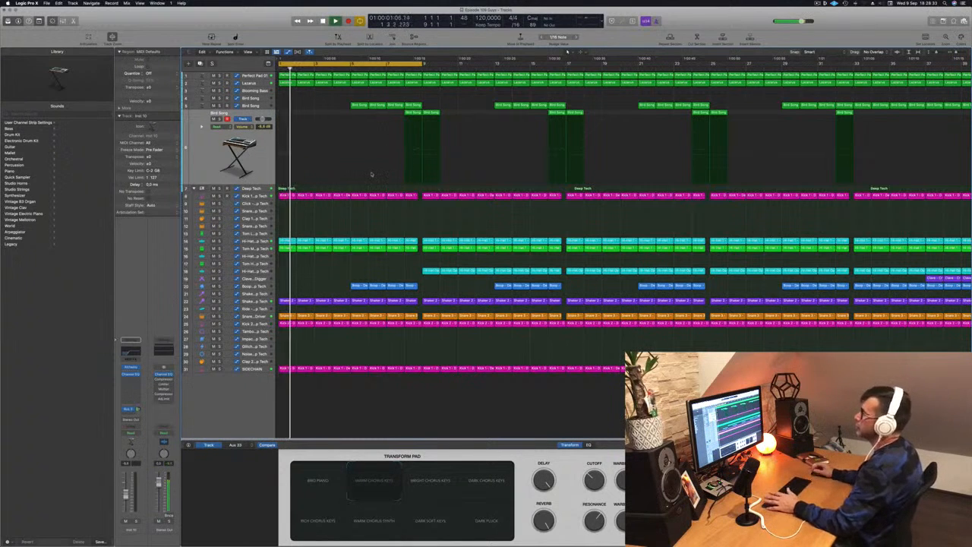
Replay the intro and audition the Shaker 2 and Snare 1 - Pile Driver tracks, soloing the snare briefly.
{"action": "key", "text": "Return"}
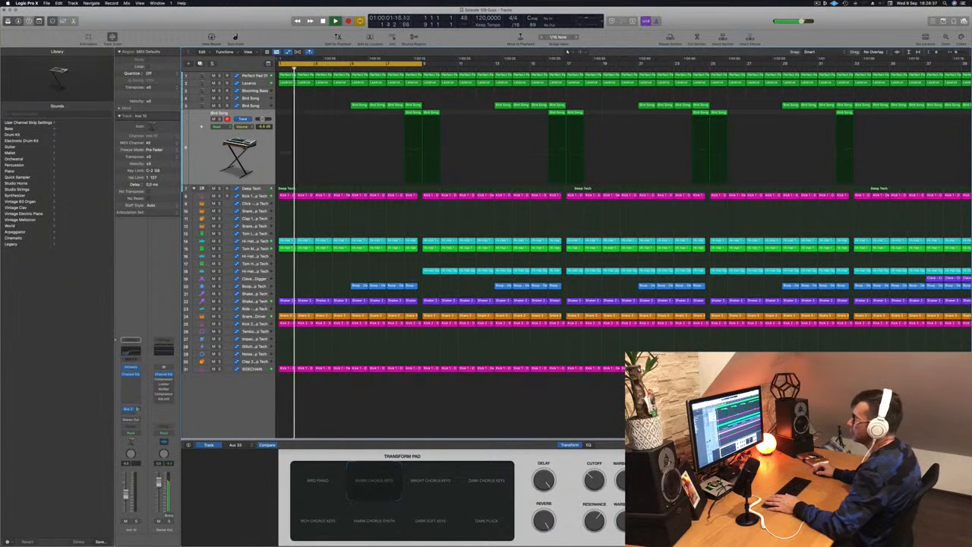
{"action": "left_click", "coordinate": [262, 302]}
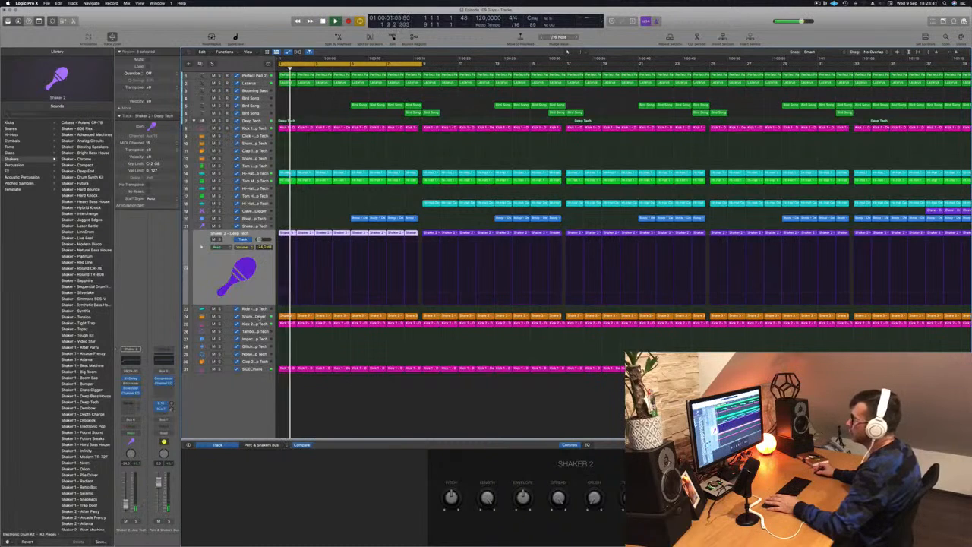
{"action": "left_click", "coordinate": [256, 314]}
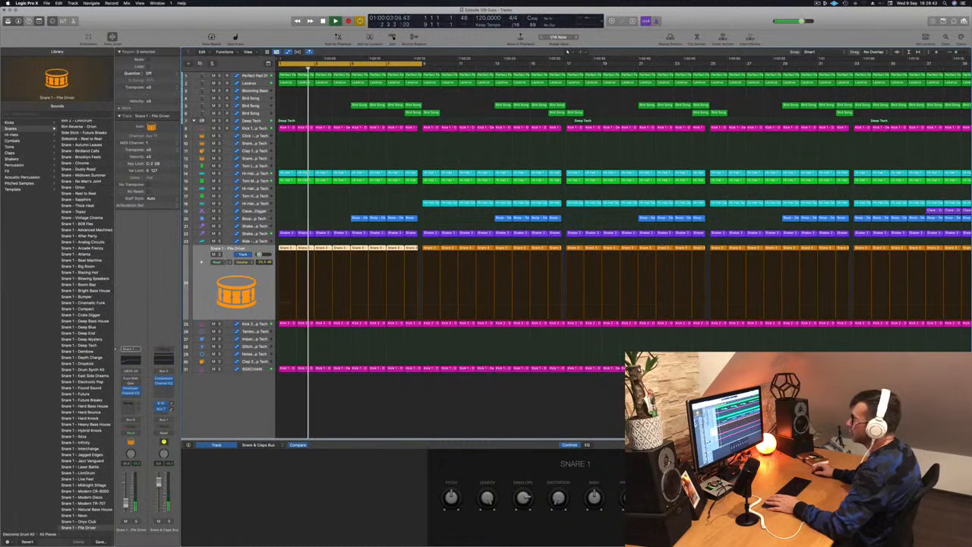
{"action": "key", "text": "s"}
{"action": "key", "text": "s"}
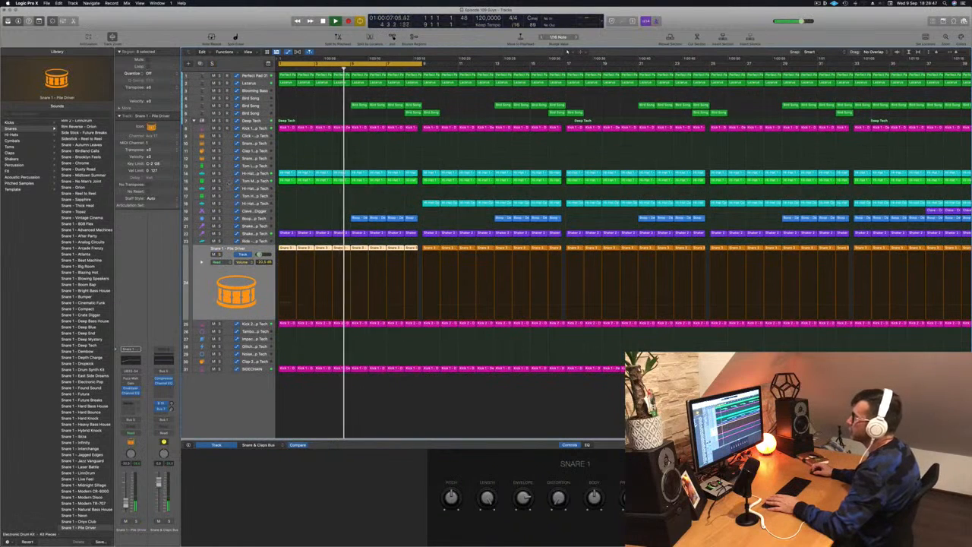
Solo the green Tom track briefly, then delete its regions in the first eight bars.
{"action": "left_click", "coordinate": [219, 181]}
{"action": "left_click", "coordinate": [220, 181]}
{"action": "key", "text": "Return"}
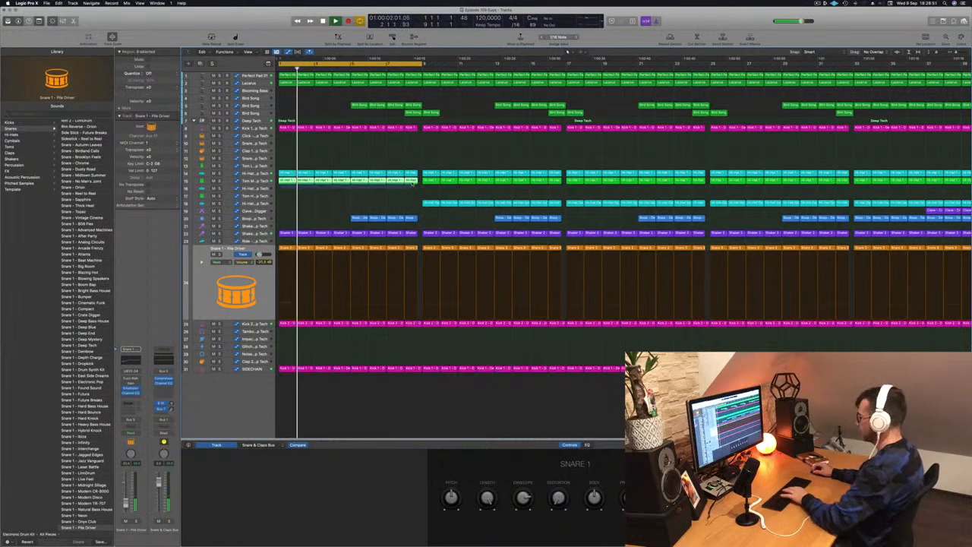
{"action": "key", "text": "Return"}
Delete the Boop and Bird Song regions in bars 5 to 9.
{"action": "scroll", "coordinate": [342, 226], "scroll_direction": "down", "scroll_amount": 4}
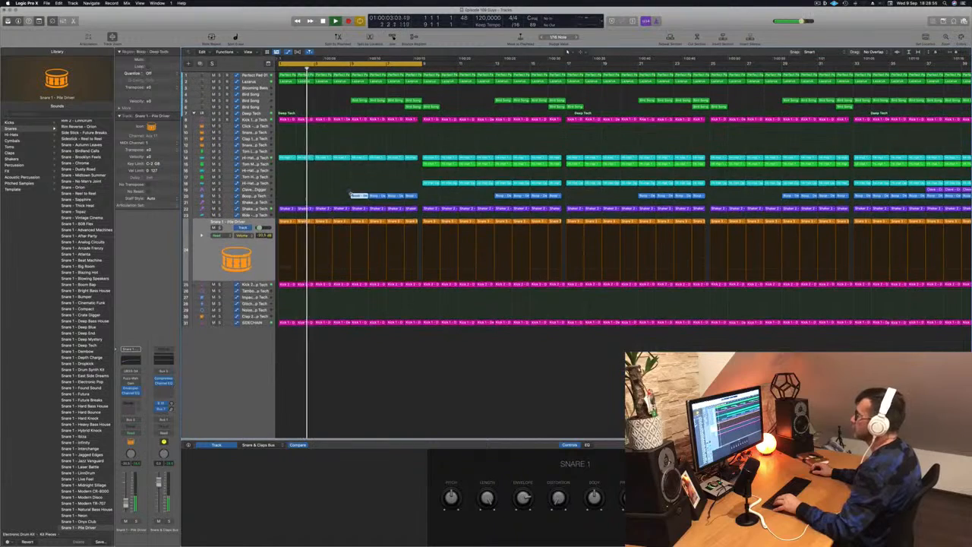
{"action": "key", "text": "Return"}
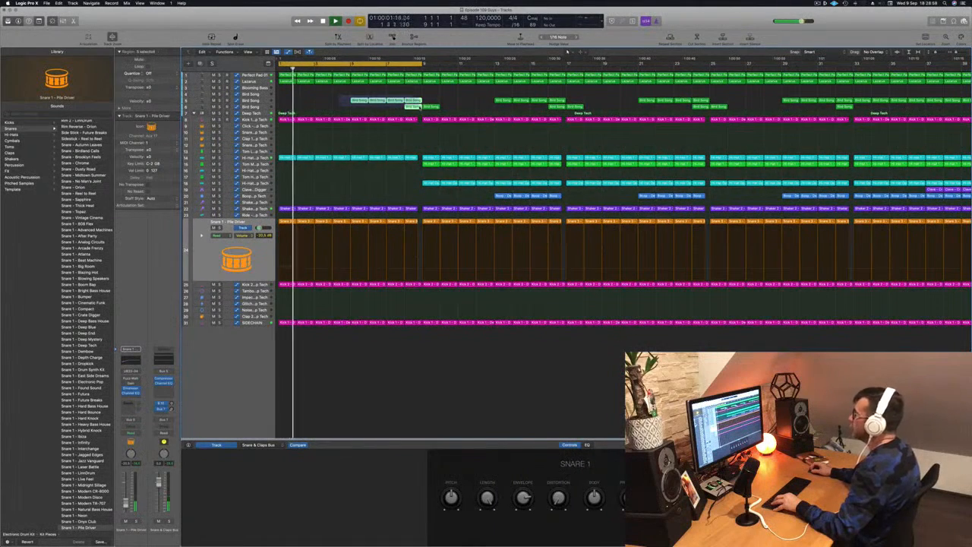
{"action": "key", "text": "Delete"}
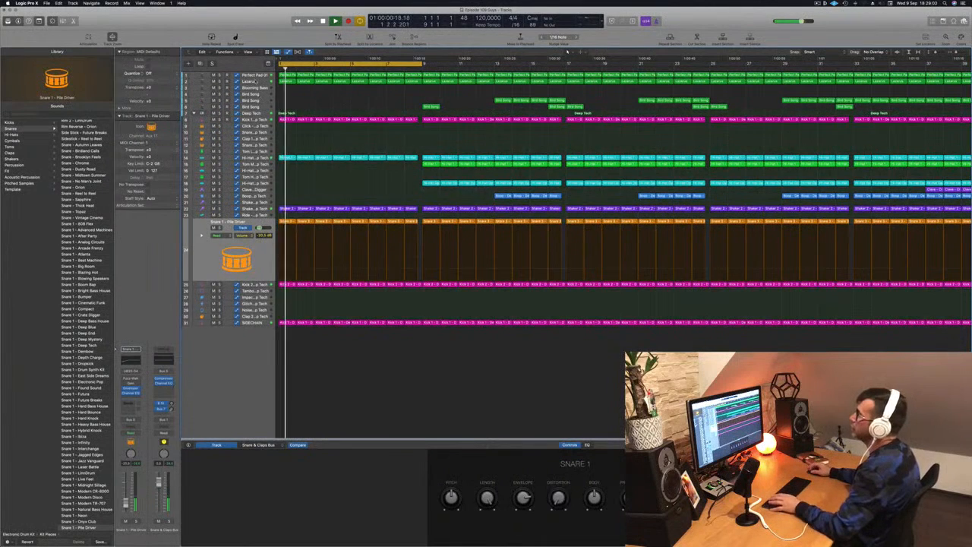
Adjust the Lazarus cutoff automation near bar 9 and show the cutoff automation of Perfect Pad 01.
{"action": "left_click", "coordinate": [255, 82]}
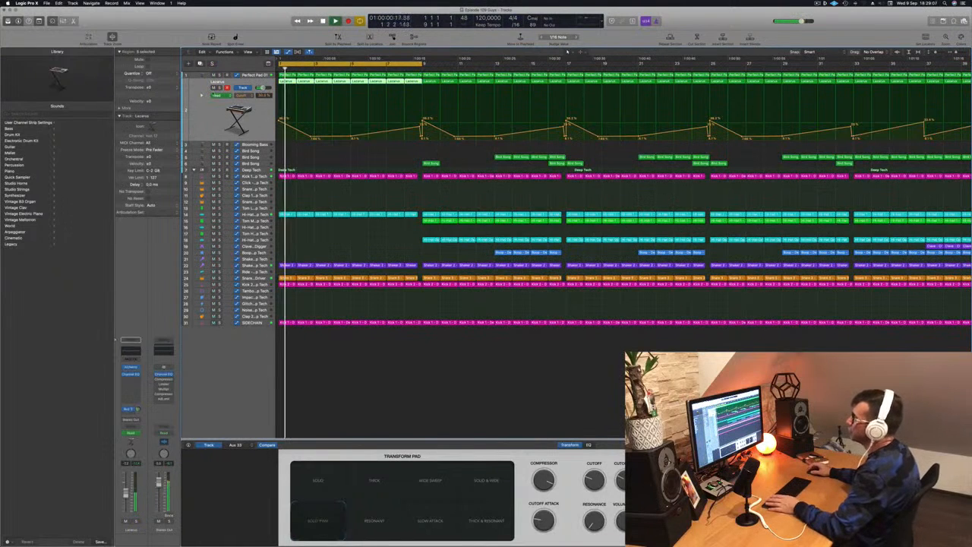
{"action": "left_click_drag", "start_coordinate": [422, 121], "coordinate": [419, 135]}
{"action": "left_click", "coordinate": [250, 76]}
{"action": "key", "text": "Return"}
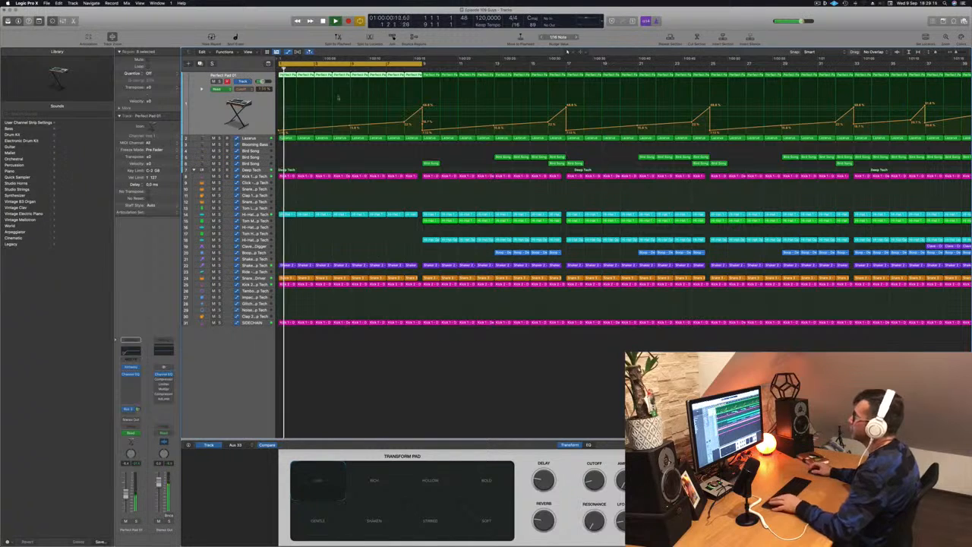
Extend the cycle range to bar 17 and delete the bars 9 to 17 regions on the hi-hat track above Clave - Crate Digger.
{"action": "left_click_drag", "start_coordinate": [424, 64], "coordinate": [566, 63]}
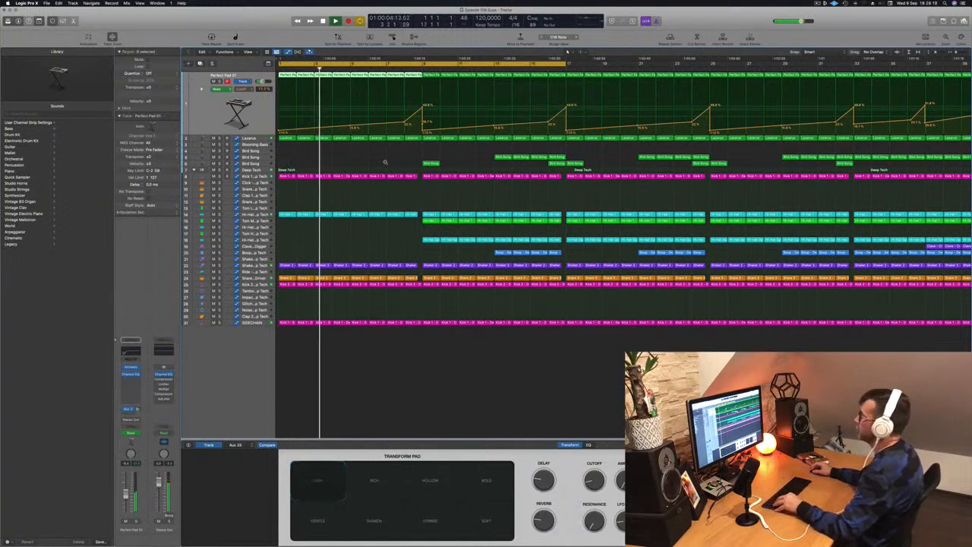
{"action": "scroll", "coordinate": [373, 158], "scroll_direction": "down", "scroll_amount": 3}
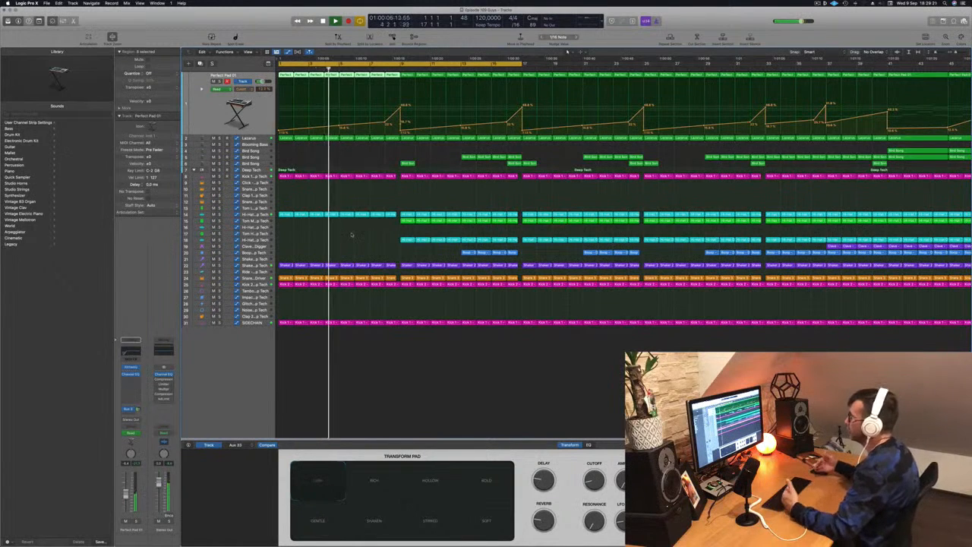
{"action": "left_click_drag", "start_coordinate": [393, 240], "coordinate": [515, 244]}
{"action": "key", "text": "Delete"}
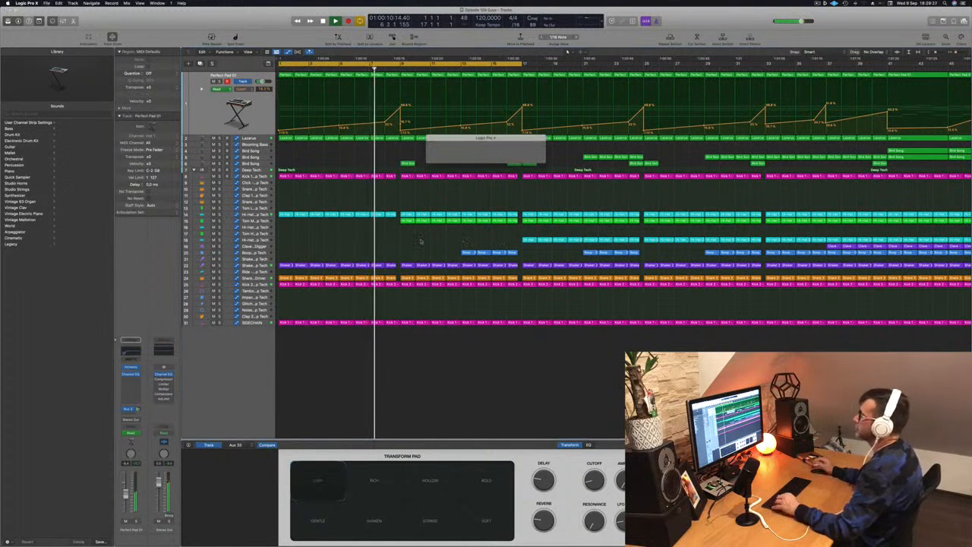
{"action": "key", "text": "super+Left"}
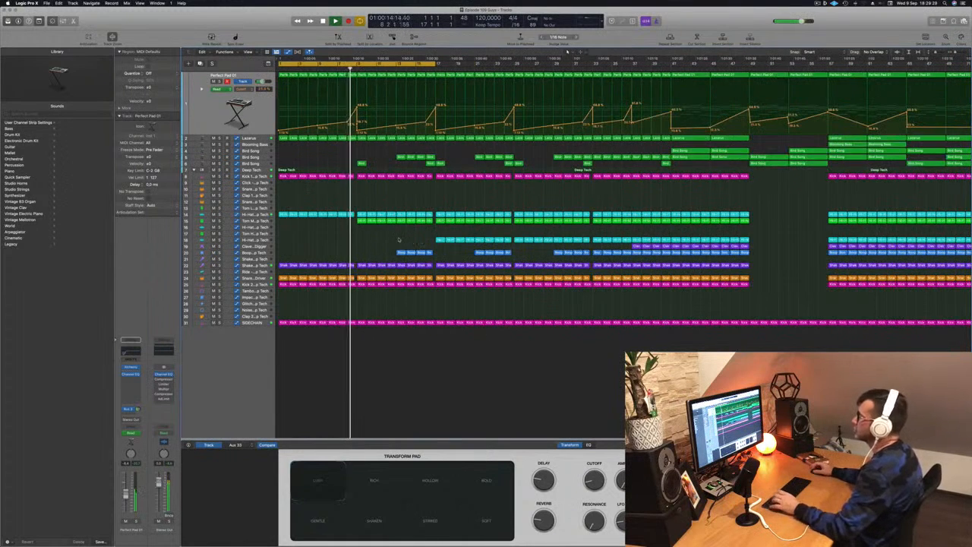
{"action": "scroll", "coordinate": [361, 240], "scroll_direction": "up", "scroll_amount": 4}
{"action": "scroll", "coordinate": [379, 193], "scroll_direction": "down", "scroll_amount": 6}
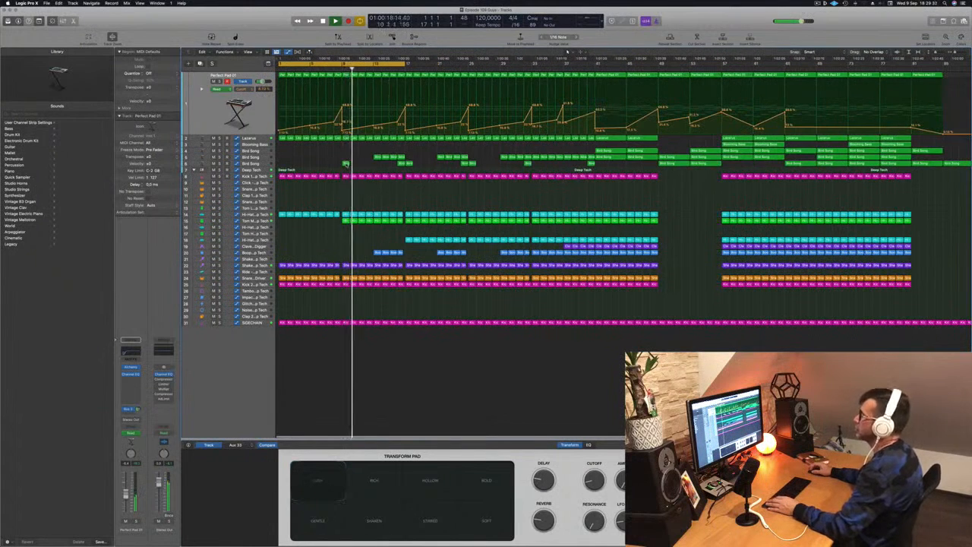
Delete the Bird Song region at bar 9 on the lower Bird Song track.
{"action": "left_click", "coordinate": [260, 164]}
{"action": "left_click", "coordinate": [345, 108]}
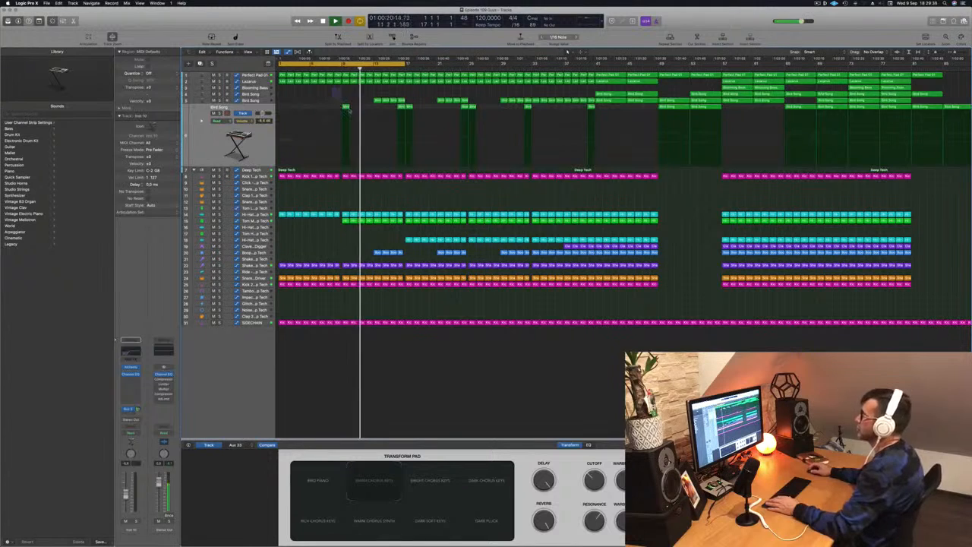
{"action": "key", "text": "Delete"}
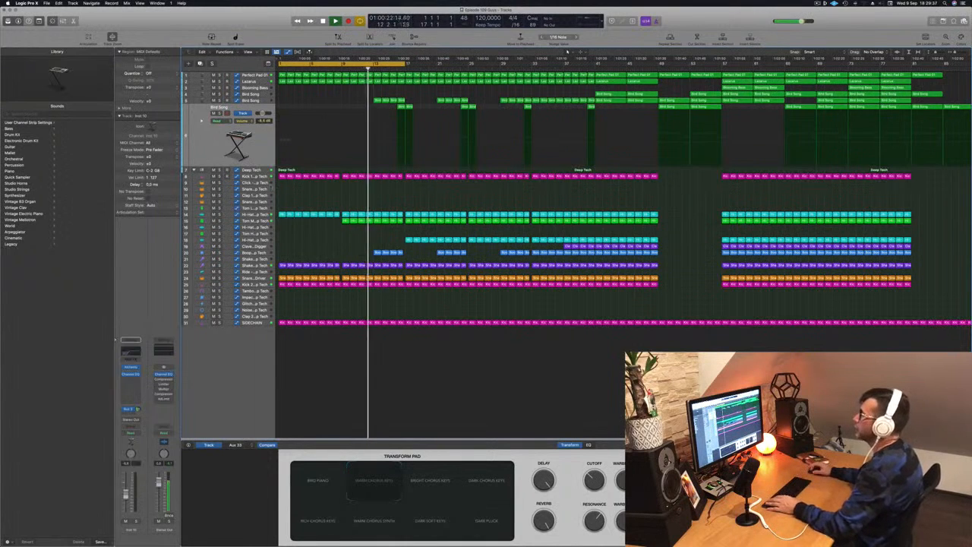
Listen to the opening from the start while checking the Tom Mid and Kick 1 tracks.
{"action": "left_click", "coordinate": [257, 220]}
{"action": "key", "text": "space"}
{"action": "key", "text": "space"}
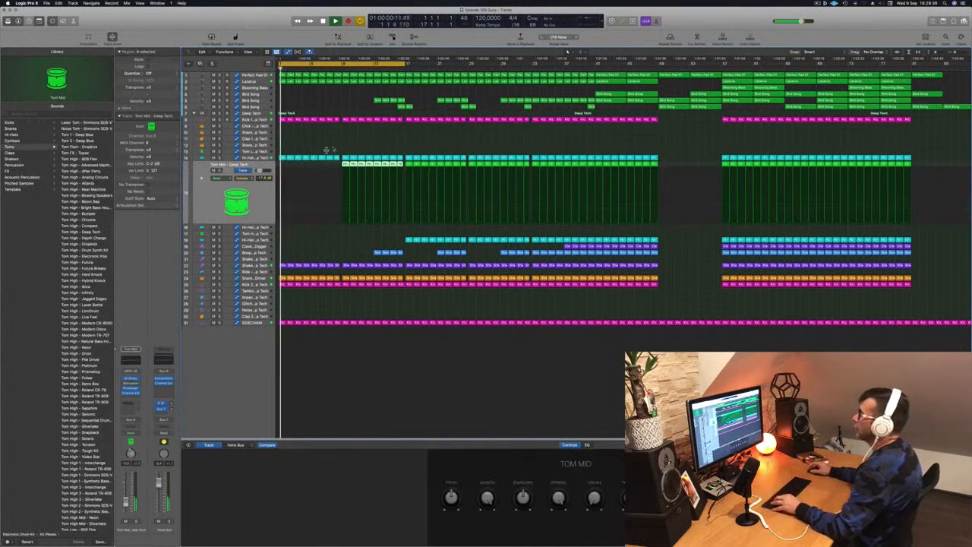
{"action": "left_click", "coordinate": [247, 120]}
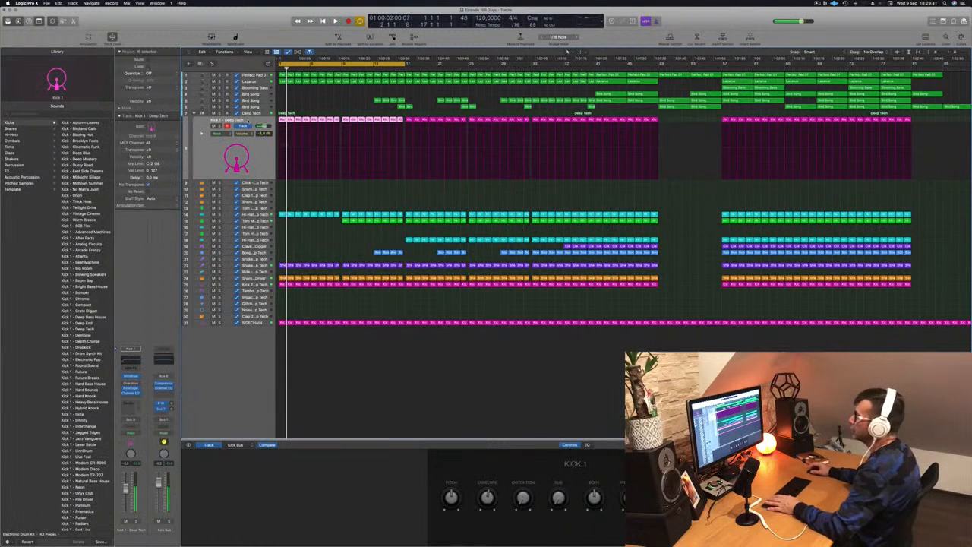
{"action": "key", "text": "space"}
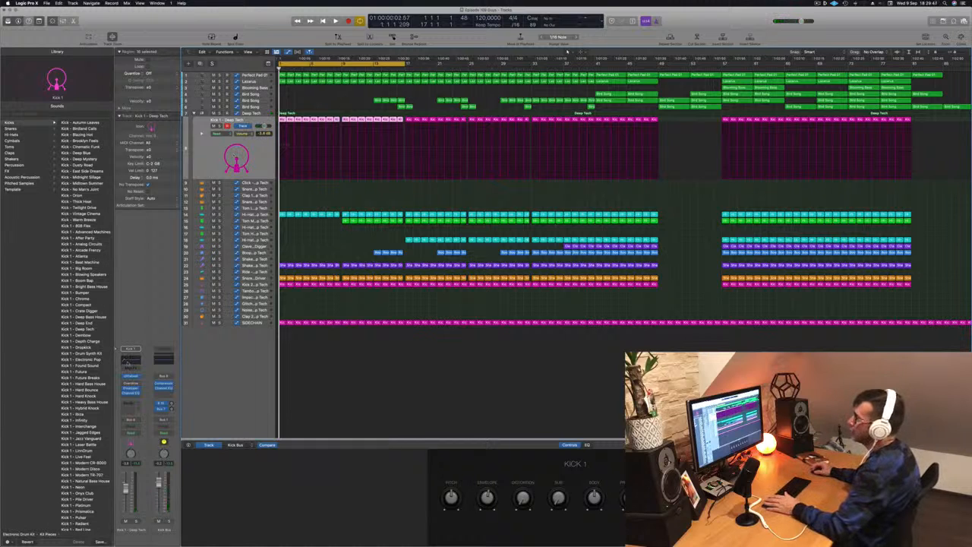
Sweep the low-cut band of Kick 1's Channel EQ up to about 200 Hz and bring it back to 40.6 Hz.
{"action": "left_click", "coordinate": [129, 362]}
{"action": "left_click_drag", "start_coordinate": [453, 87], "coordinate": [624, 107]}
{"action": "key", "text": "space"}
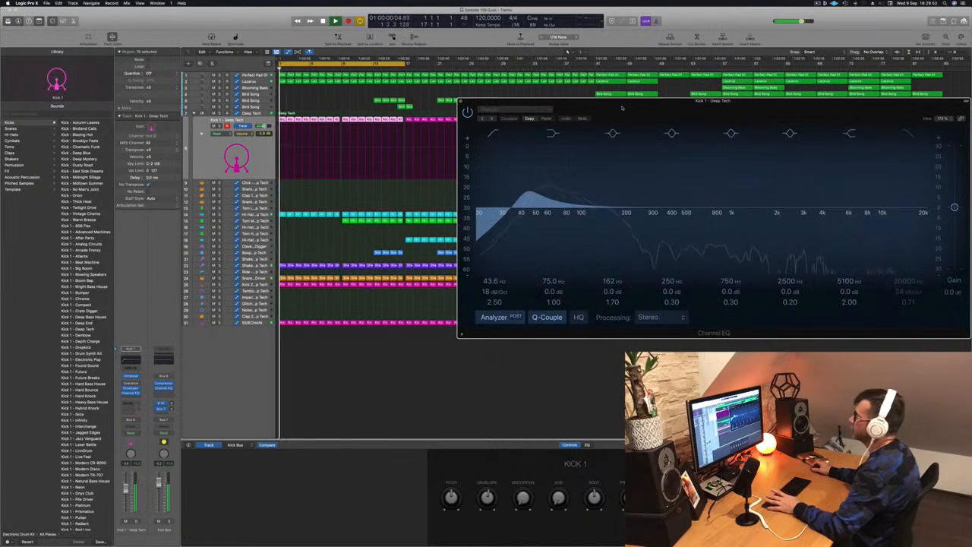
{"action": "left_click", "coordinate": [492, 133]}
{"action": "left_click_drag", "start_coordinate": [477, 190], "coordinate": [631, 193]}
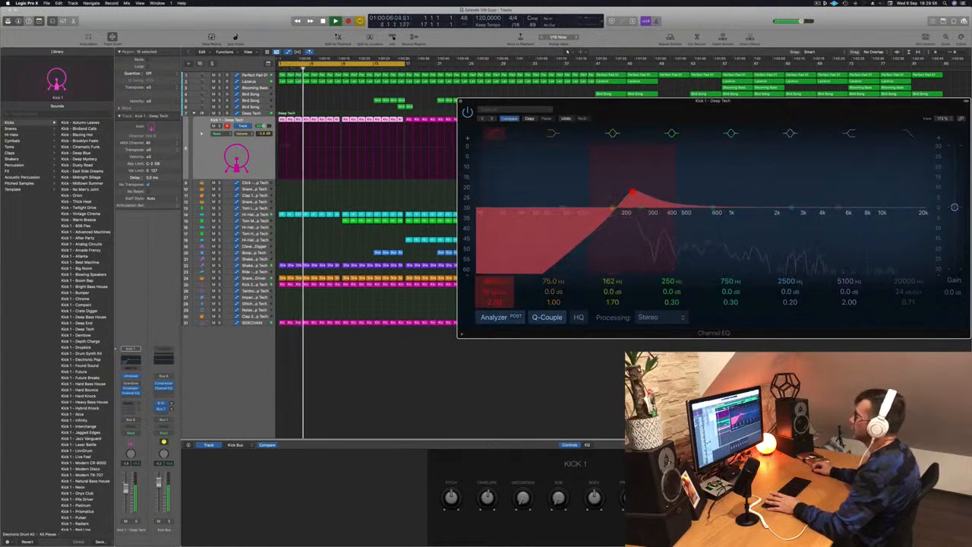
{"action": "left_click_drag", "start_coordinate": [632, 191], "coordinate": [523, 191]}
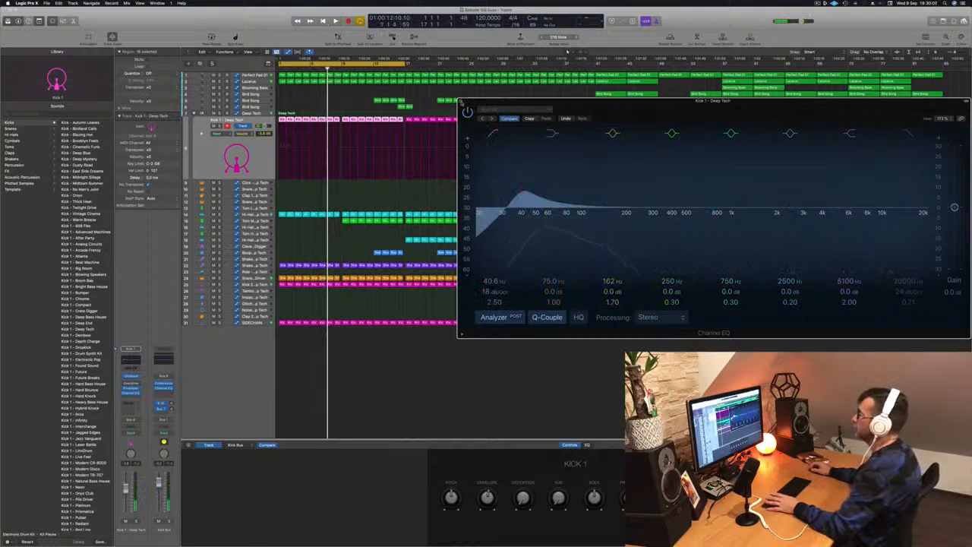
{"action": "key", "text": "super+w"}
Set the main Deep Tech track's automation to Touch and record a Low Cut Filter movement while playing the opening.
{"action": "key", "text": "Up"}
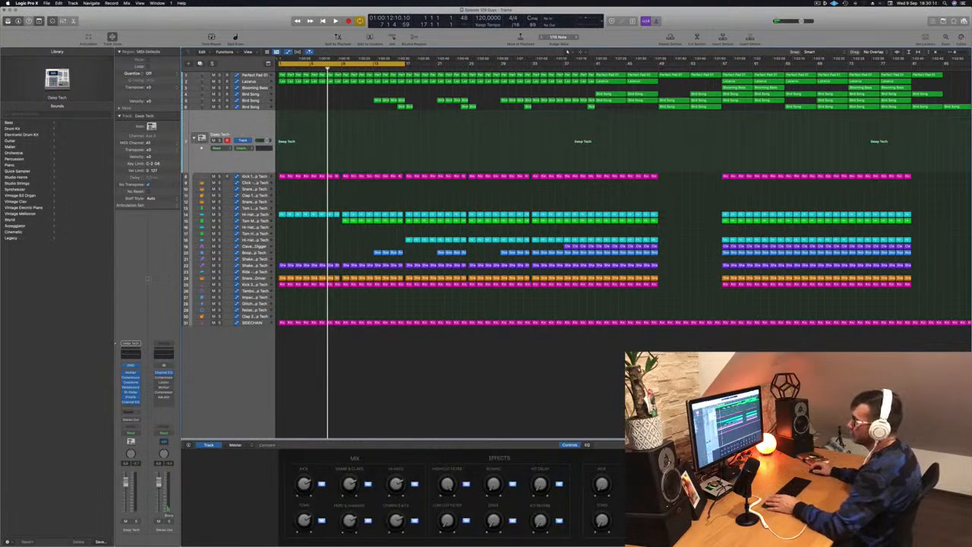
{"action": "left_click", "coordinate": [131, 368]}
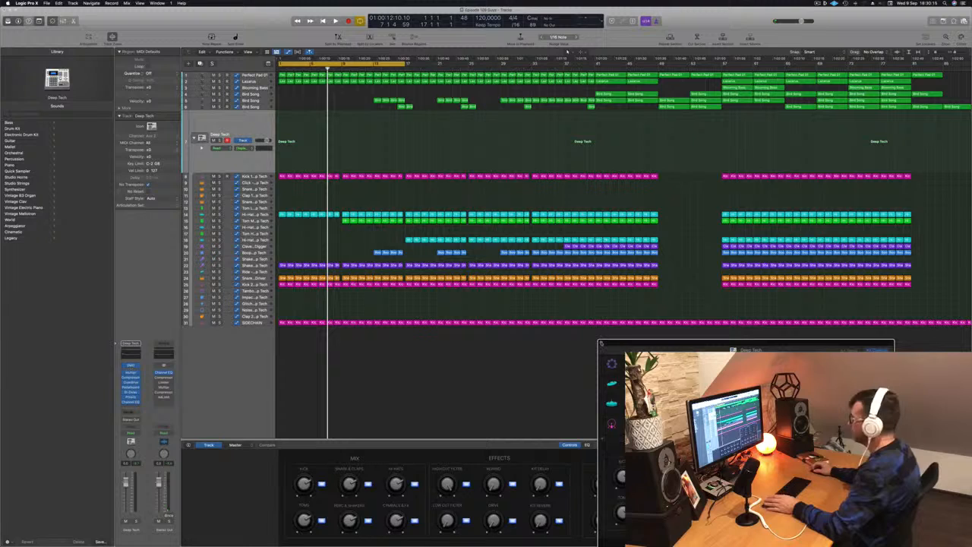
{"action": "key", "text": "super+w"}
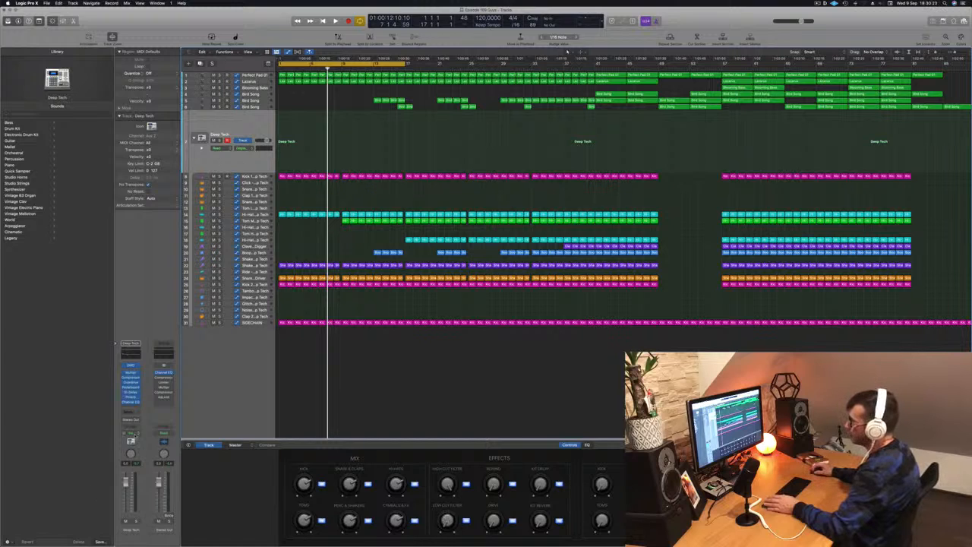
{"action": "left_click", "coordinate": [134, 434]}
{"action": "left_click", "coordinate": [130, 439]}
{"action": "key", "text": "space"}
{"action": "left_click_drag", "start_coordinate": [447, 522], "coordinate": [447, 503]}
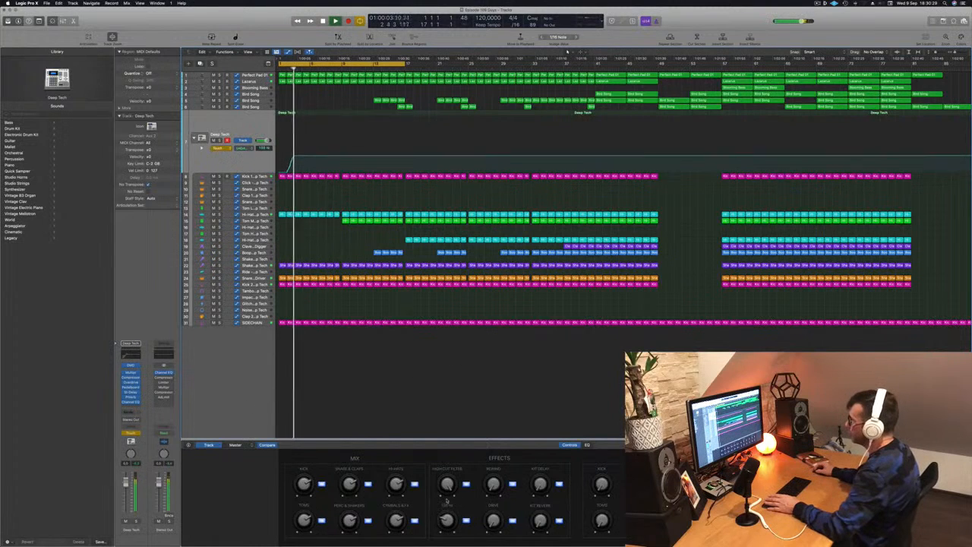
{"action": "key", "text": "space"}
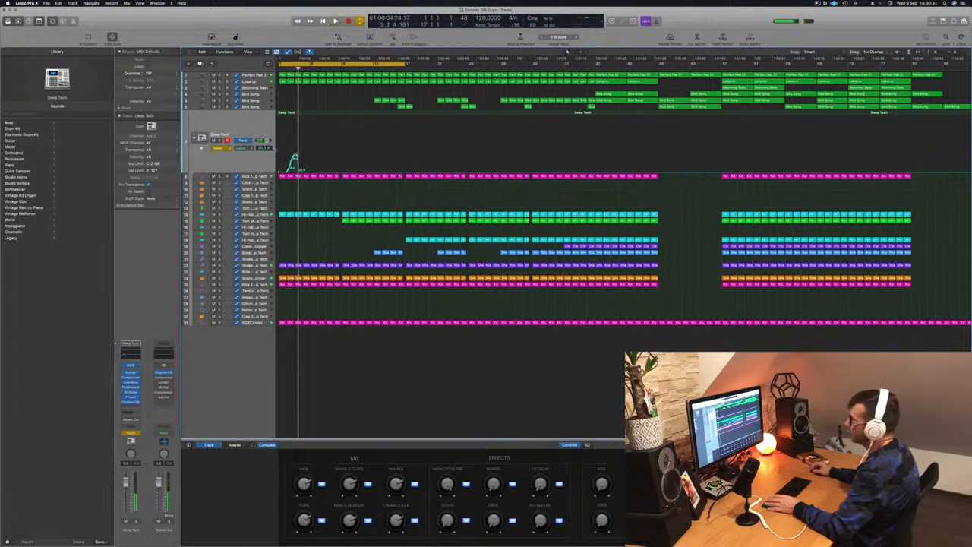
Replace the recorded Deep Tech low-cut moves with a flat line at 124 Hz and return the automation mode to Read.
{"action": "left_click_drag", "start_coordinate": [299, 173], "coordinate": [282, 157]}
{"action": "key", "text": "space"}
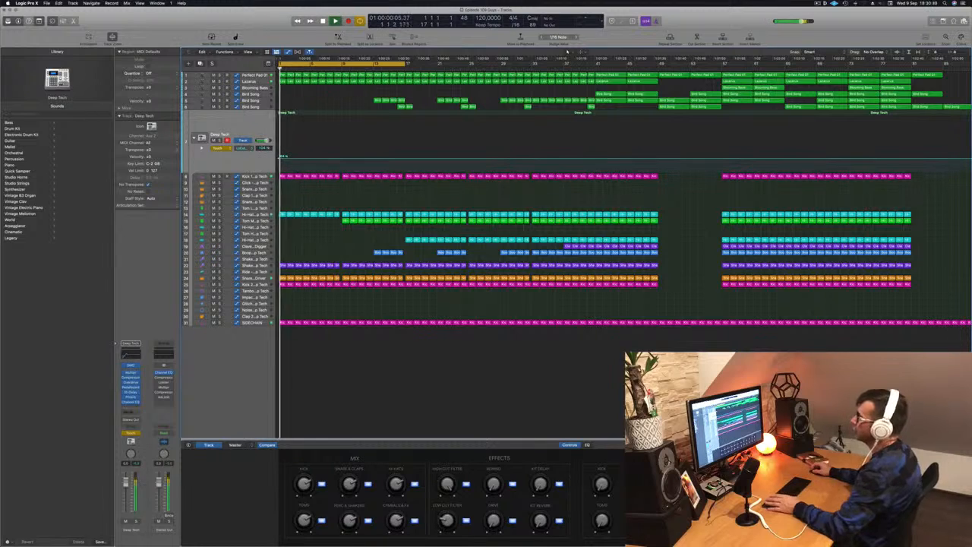
{"action": "left_click", "coordinate": [218, 148]}
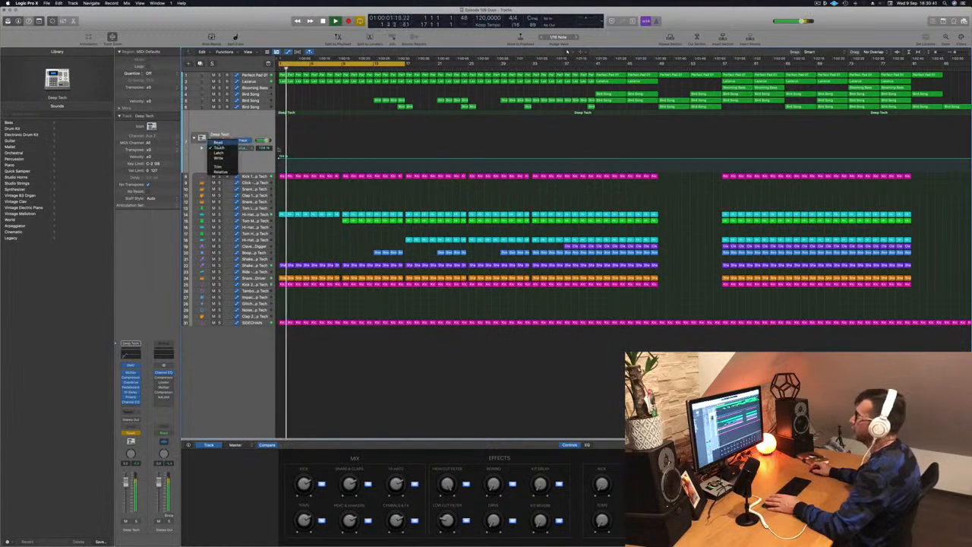
{"action": "left_click", "coordinate": [218, 142]}
{"action": "key", "text": "space"}
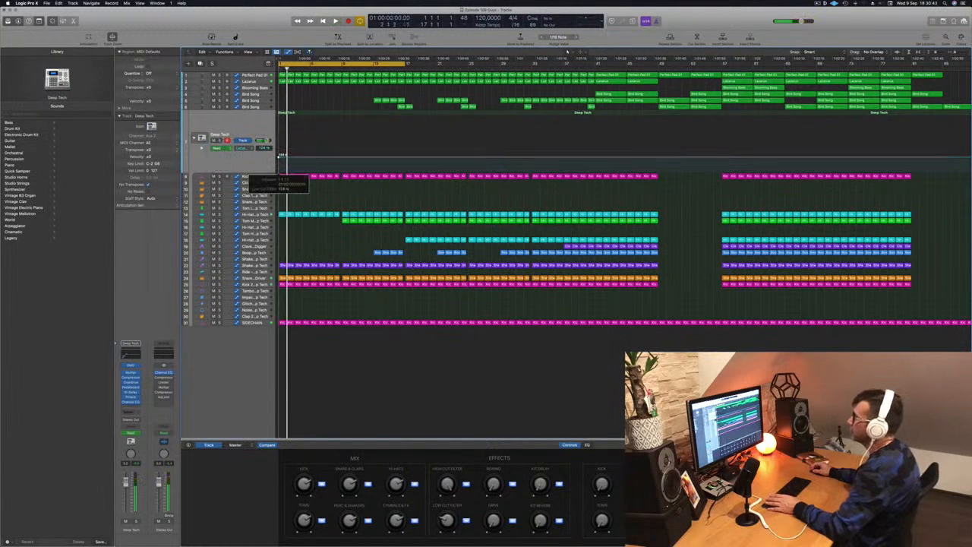
Shape the Deep Tech low-cut automation into a rising ramp over bars 1 to 9 that drops at bar 9, and save the project.
{"action": "key", "text": "space"}
{"action": "key", "text": "space"}
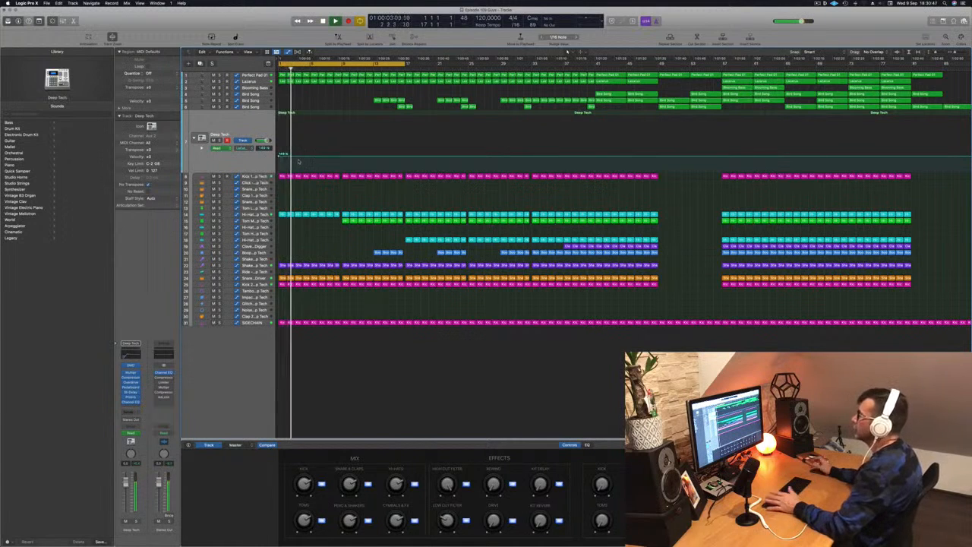
{"action": "key", "text": "space"}
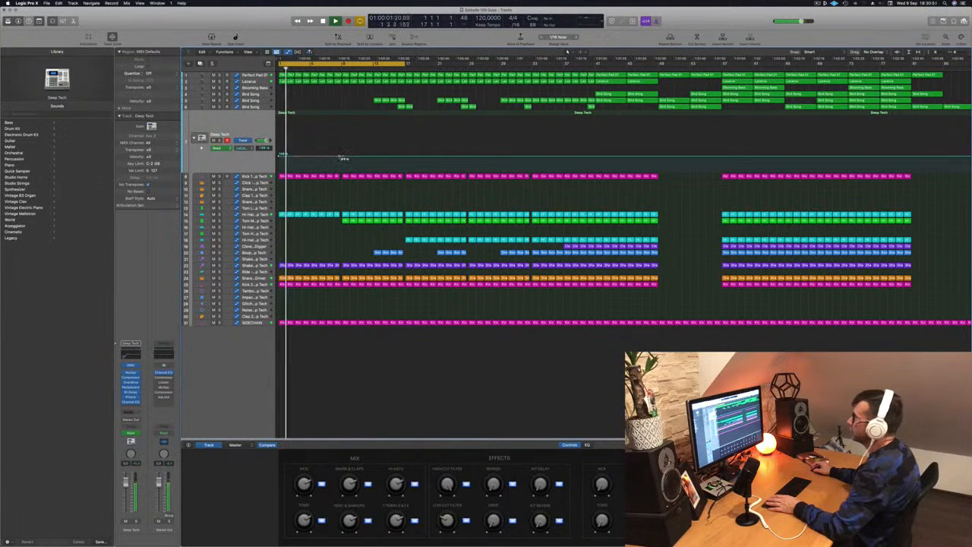
{"action": "left_click_drag", "start_coordinate": [343, 158], "coordinate": [343, 142]}
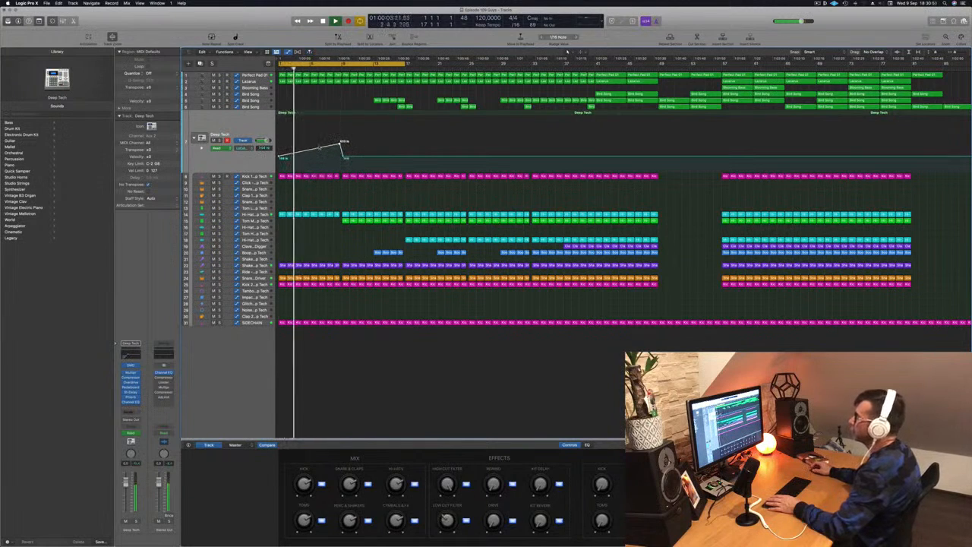
{"action": "key", "text": "super+s"}
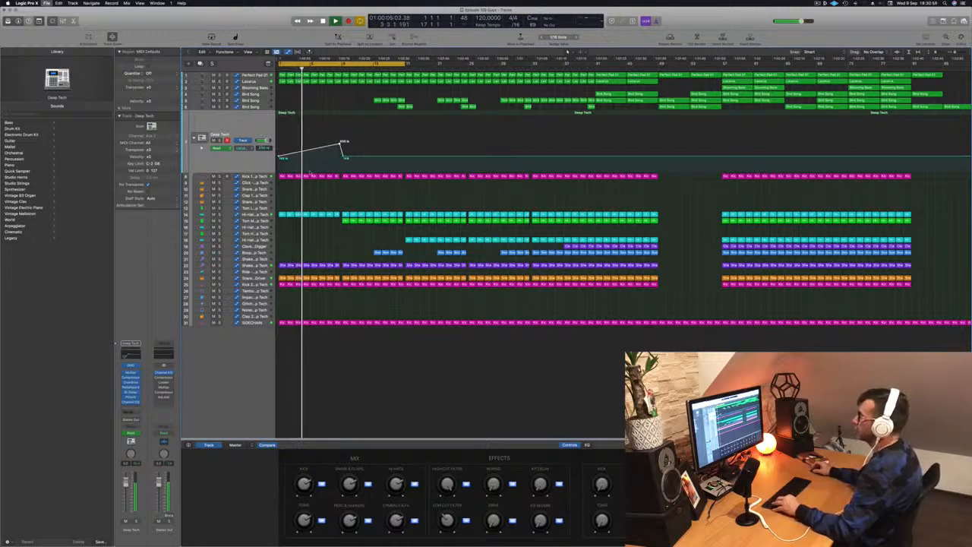
Compare the Deep Tech low-cut ramp with the cutoff automation of Perfect Pad 01 during playback.
{"action": "scroll", "coordinate": [327, 163], "scroll_direction": "up", "scroll_amount": 5}
{"action": "scroll", "coordinate": [326, 163], "scroll_direction": "down", "scroll_amount": 4}
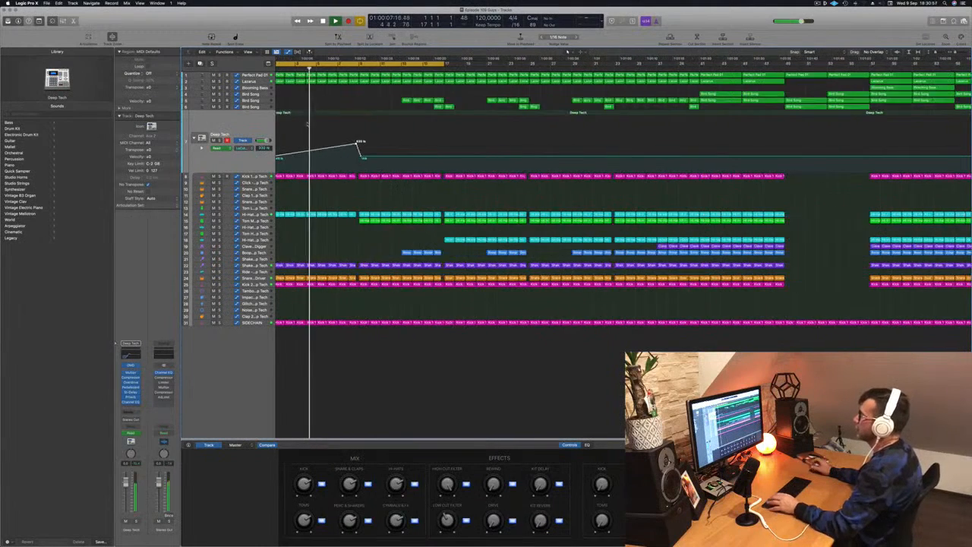
{"action": "scroll", "coordinate": [308, 126], "scroll_direction": "down", "scroll_amount": 2}
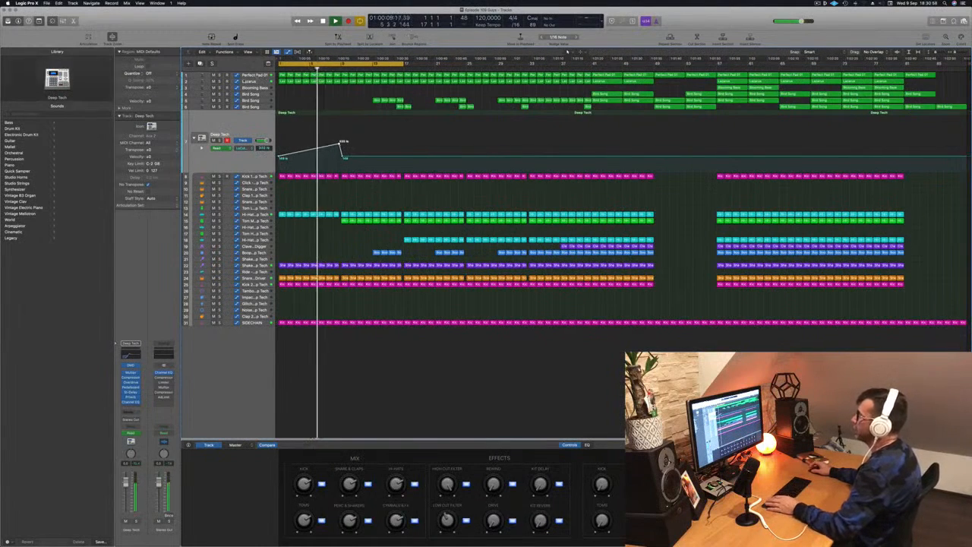
{"action": "left_click", "coordinate": [255, 75]}
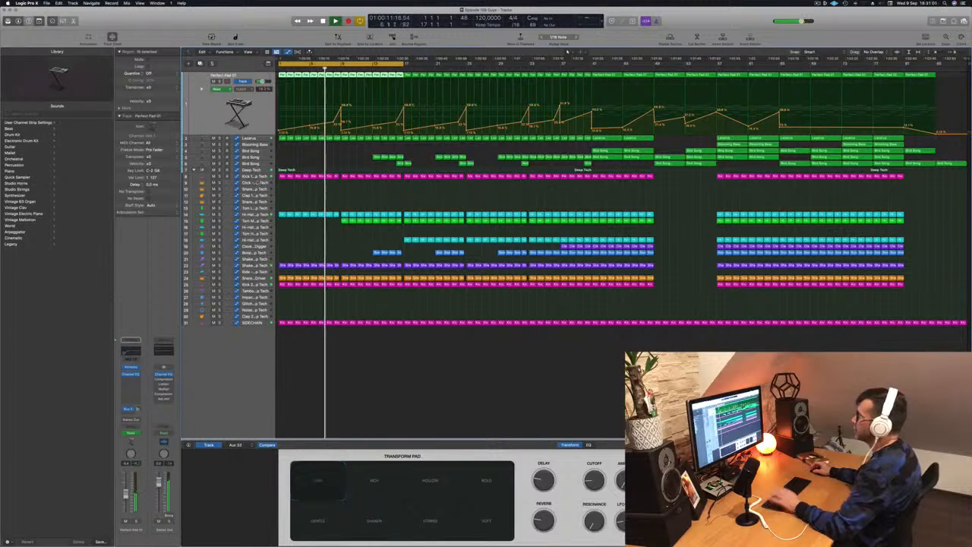
{"action": "left_click", "coordinate": [260, 177]}
{"action": "left_click", "coordinate": [252, 113]}
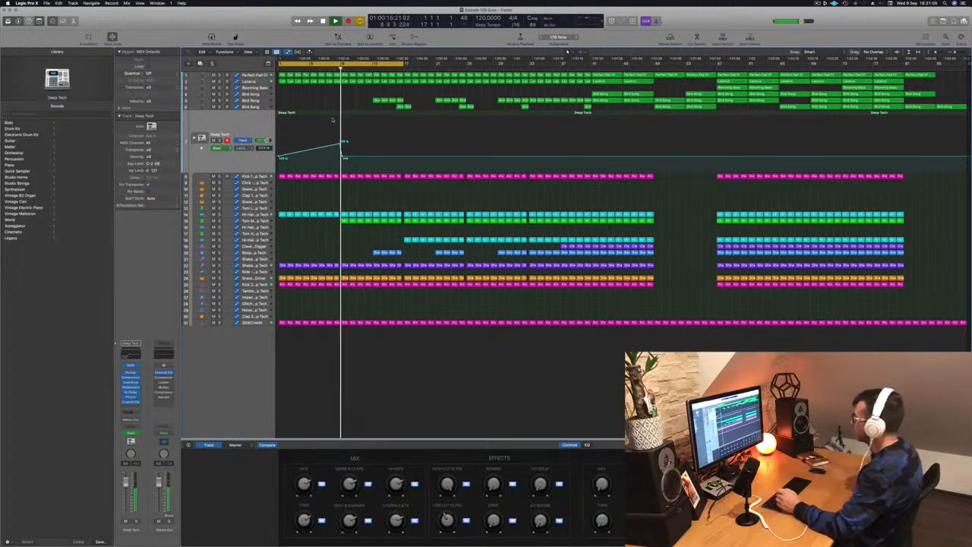
Lower the Deep Tech low-cut automation point just after the peak at bar 9.
{"action": "key", "text": "comma"}
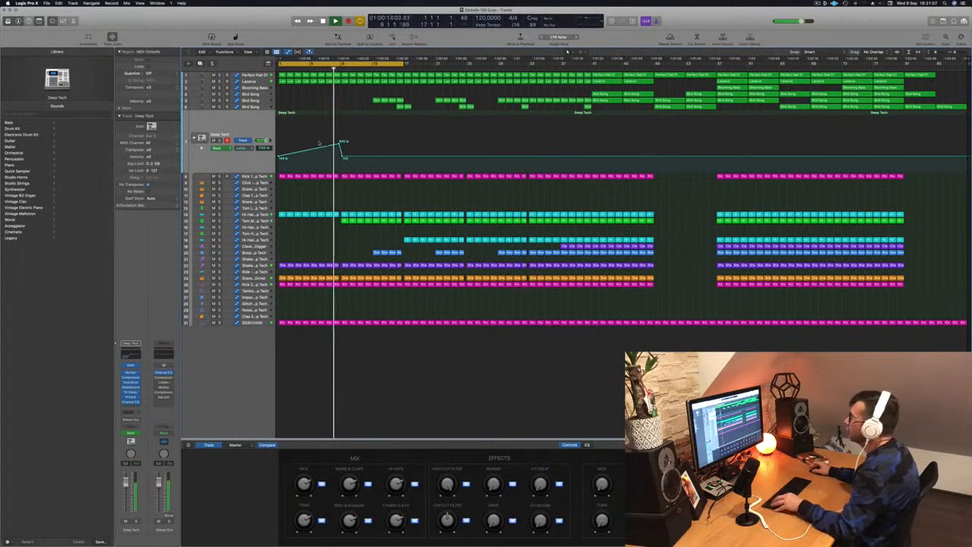
{"action": "key", "text": "super+Right"}
{"action": "key", "text": "super+Right"}
{"action": "left_click_drag", "start_coordinate": [429, 158], "coordinate": [427, 161]}
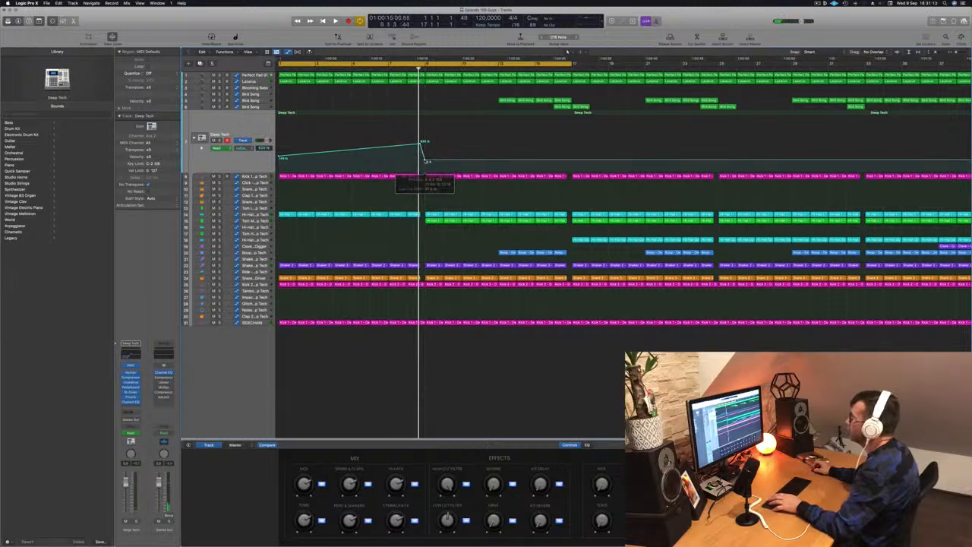
Play the opening from the start to check the Deep Tech filter ramp and inspect the track's Compressor settings.
{"action": "key", "text": "space"}
{"action": "key", "text": "super+Left"}
{"action": "key", "text": "super+Left"}
{"action": "key", "text": "super+Left"}
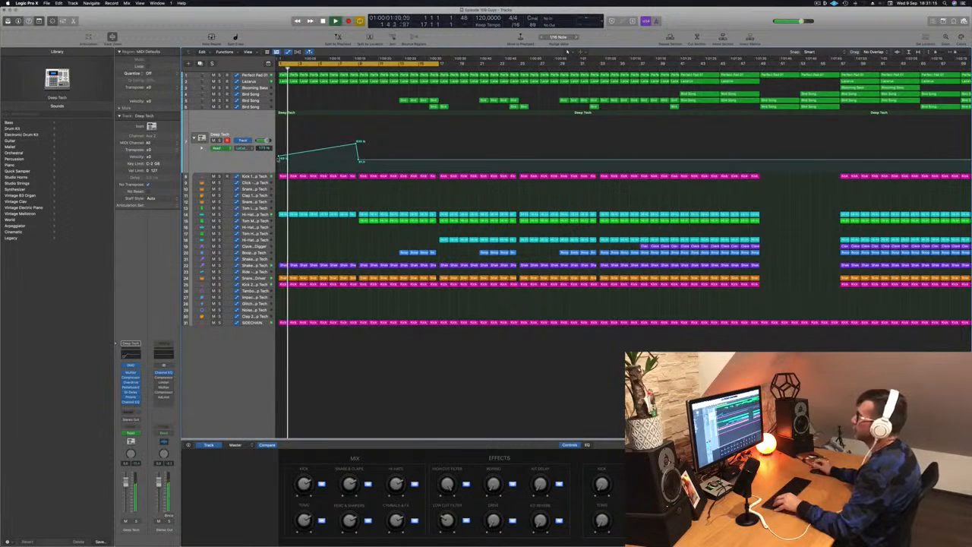
{"action": "key", "text": "space"}
{"action": "key", "text": "space"}
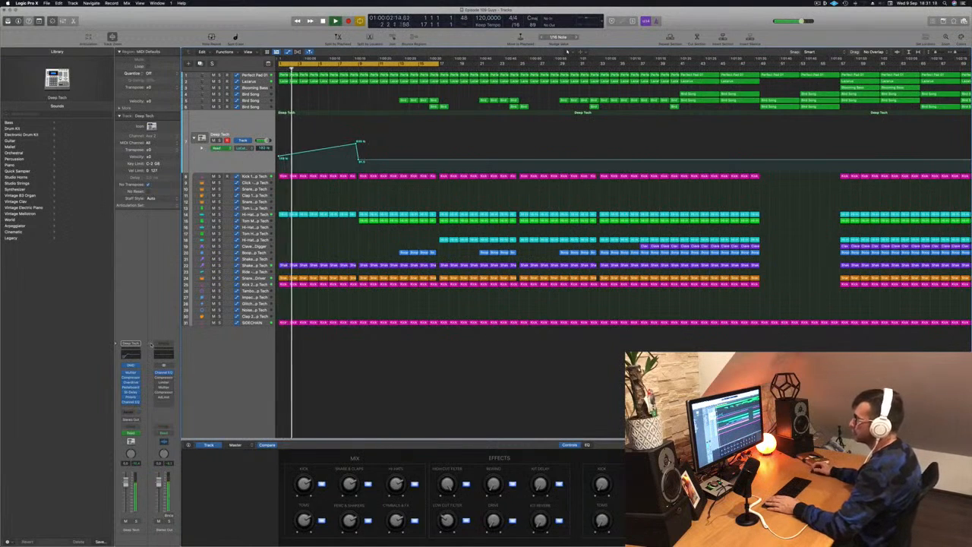
{"action": "left_click", "coordinate": [131, 377]}
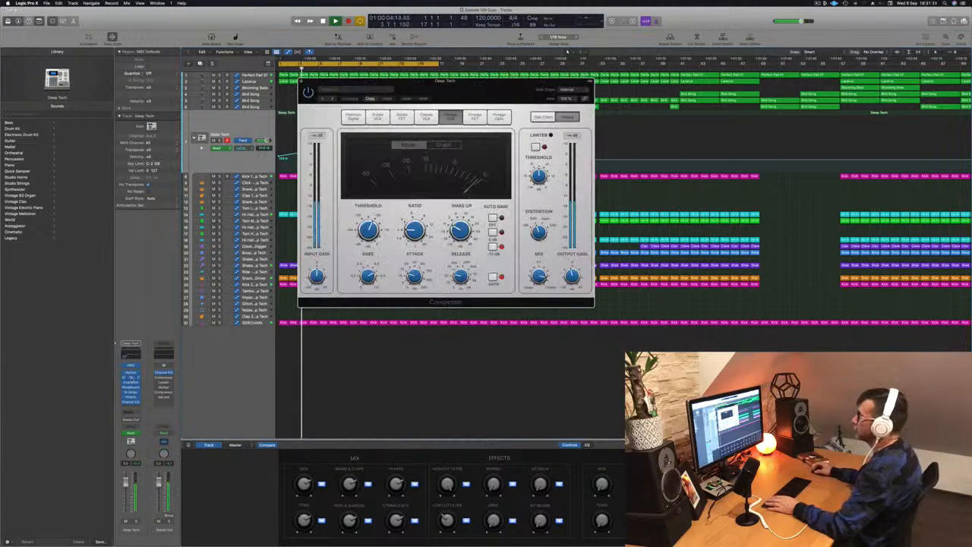
{"action": "left_click", "coordinate": [302, 81]}
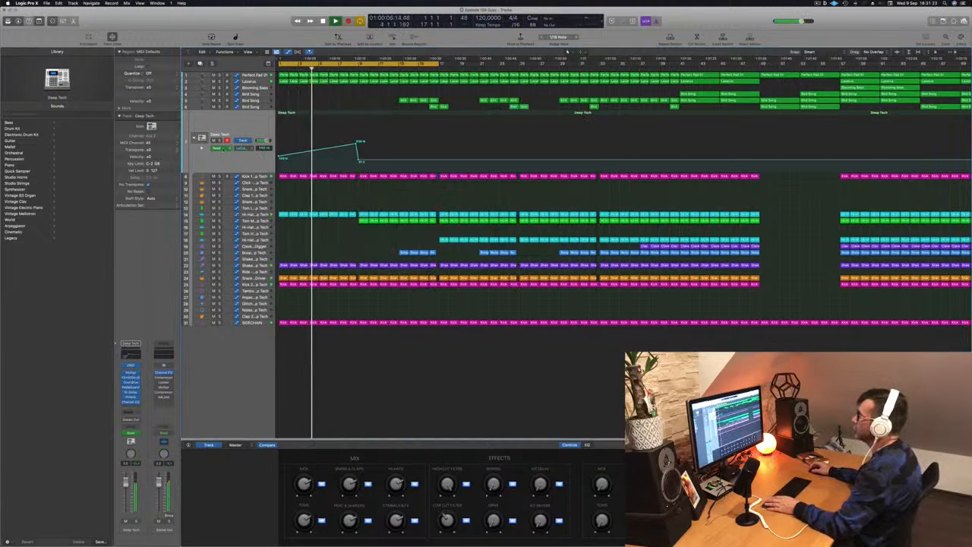
Reshape the Lazarus cutoff automation to rise into a peak at bar 9 and fall away gradually, and play it from the start.
{"action": "left_click", "coordinate": [250, 81]}
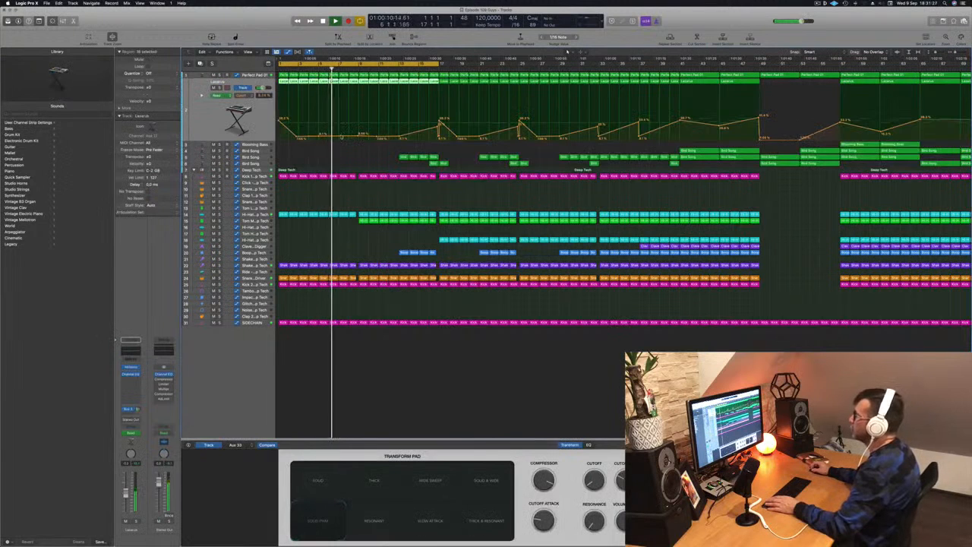
{"action": "left_click", "coordinate": [341, 137]}
{"action": "left_click_drag", "start_coordinate": [344, 134], "coordinate": [364, 134]}
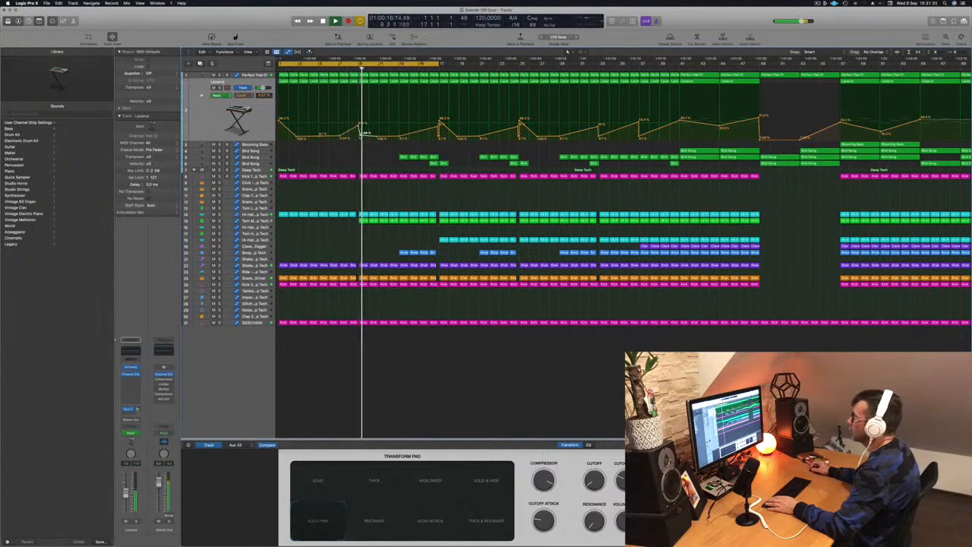
{"action": "left_click", "coordinate": [359, 69]}
{"action": "key", "text": "Return"}
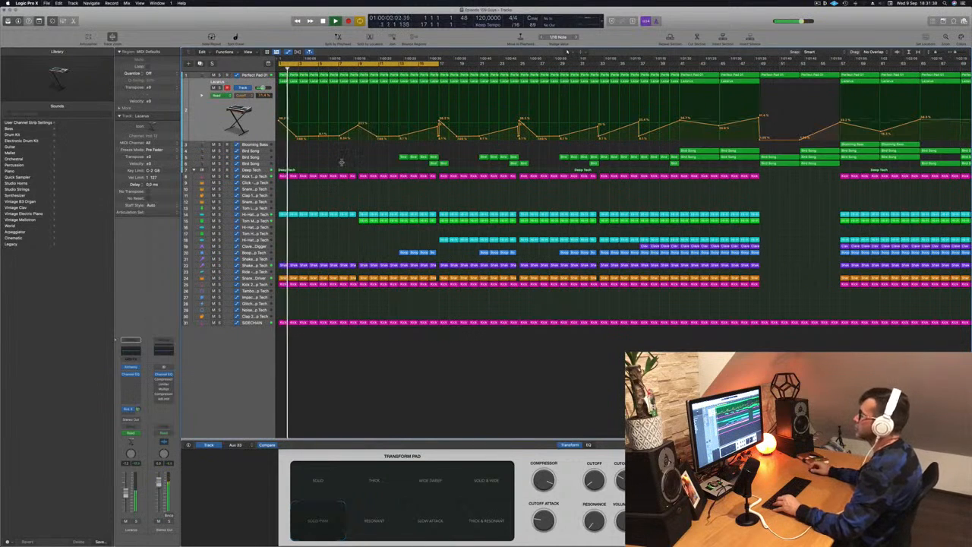
{"action": "key", "text": "super+Left"}
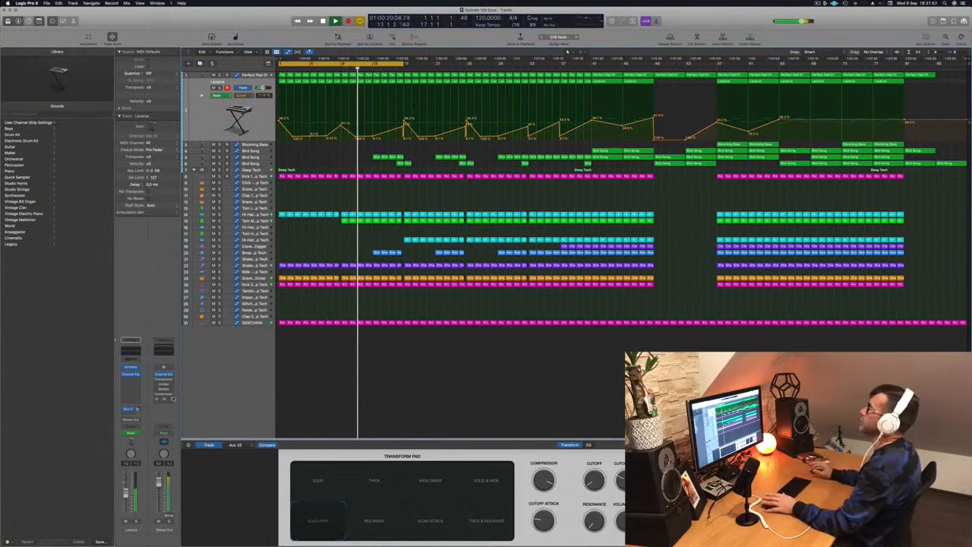
Delete the Boop regions in bars 13 to 17 and the lower Bird Song track's regions around bar 17.
{"action": "left_click", "coordinate": [392, 252]}
{"action": "key", "text": "Delete"}
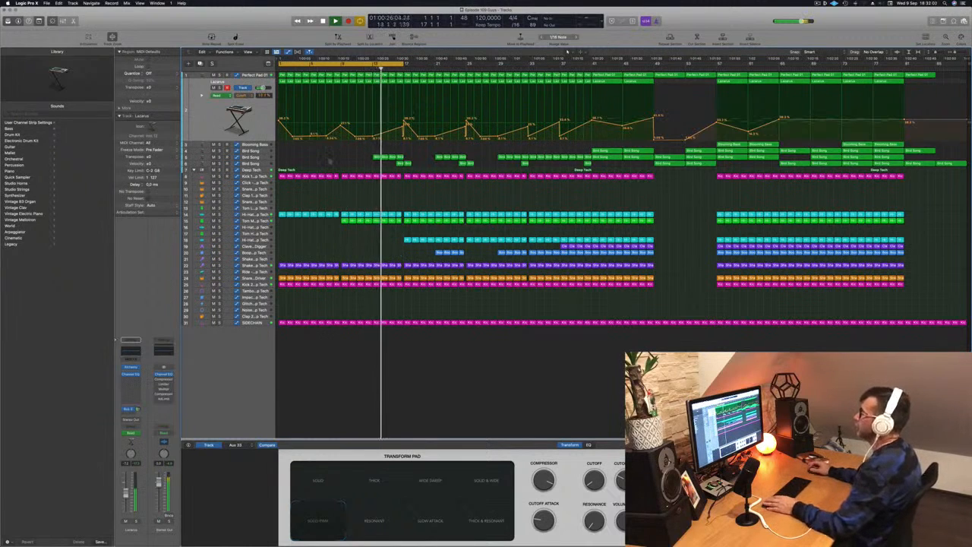
{"action": "left_click", "coordinate": [323, 152]}
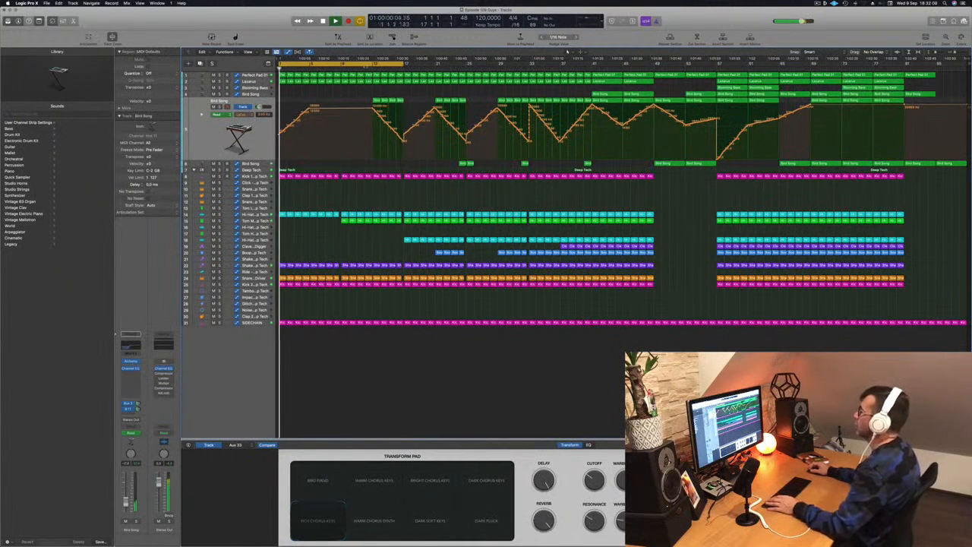
{"action": "left_click", "coordinate": [366, 69]}
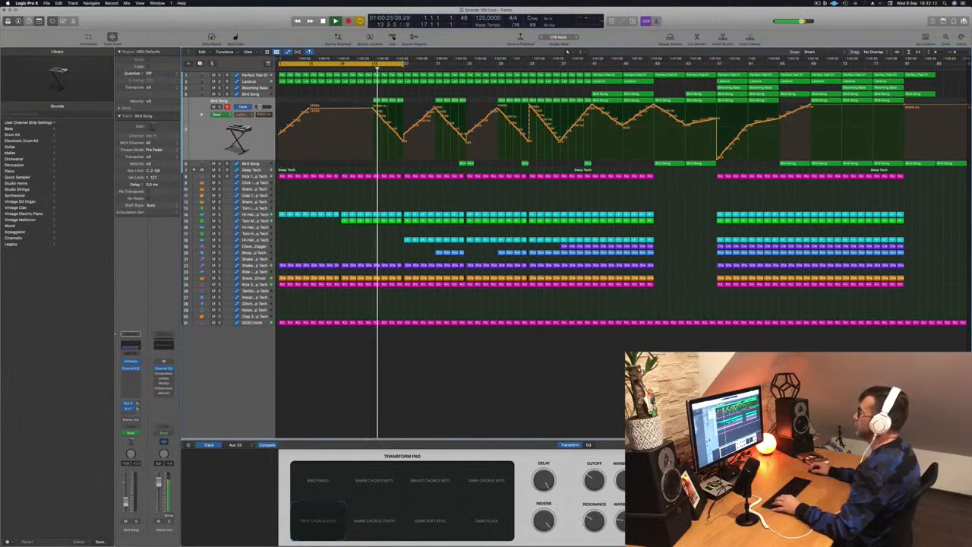
Extend the cycle range to bar 29 and play the intro from around bar 13.
{"action": "left_click_drag", "start_coordinate": [405, 65], "coordinate": [497, 66]}
{"action": "scroll", "coordinate": [435, 168], "scroll_direction": "up", "scroll_amount": 5}
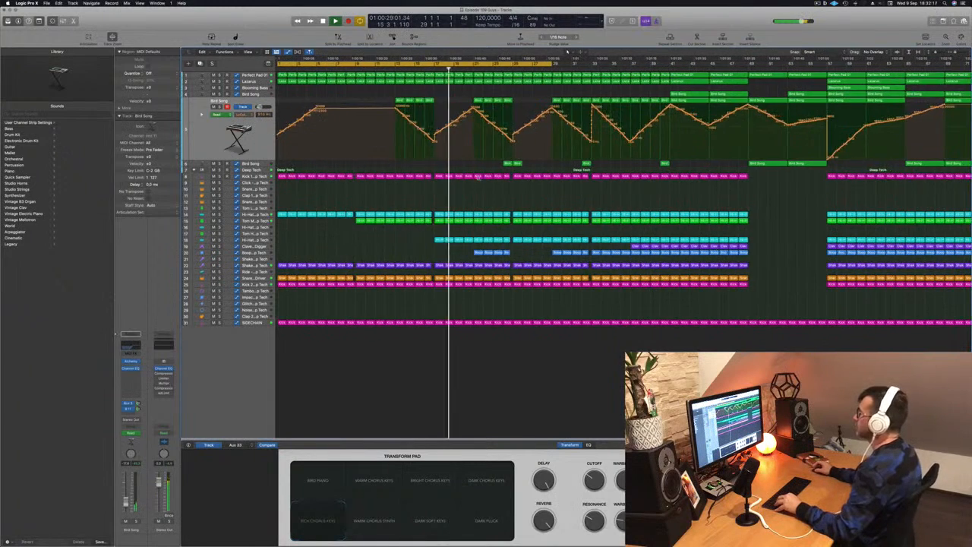
{"action": "scroll", "coordinate": [480, 195], "scroll_direction": "down", "scroll_amount": 5}
{"action": "scroll", "coordinate": [452, 202], "scroll_direction": "up", "scroll_amount": 3}
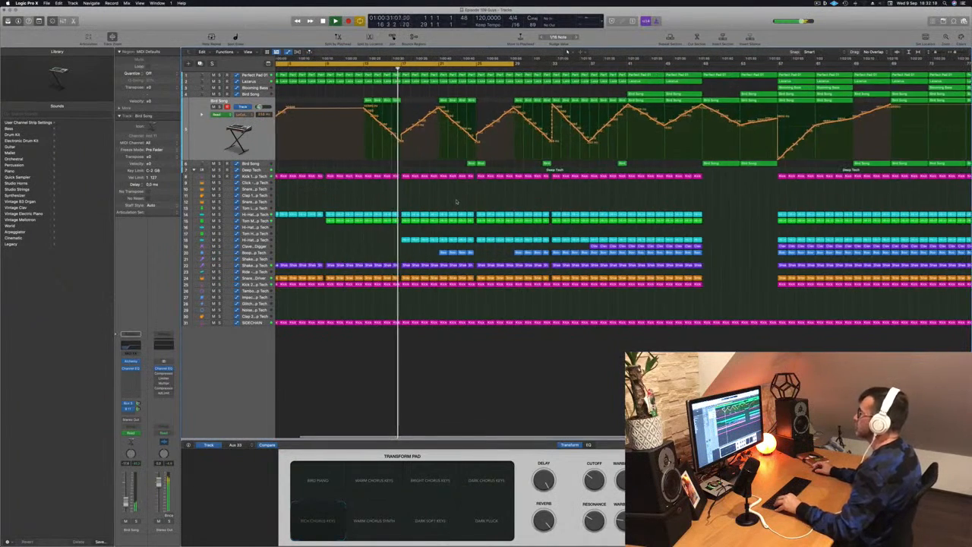
{"action": "scroll", "coordinate": [434, 191], "scroll_direction": "down", "scroll_amount": 3}
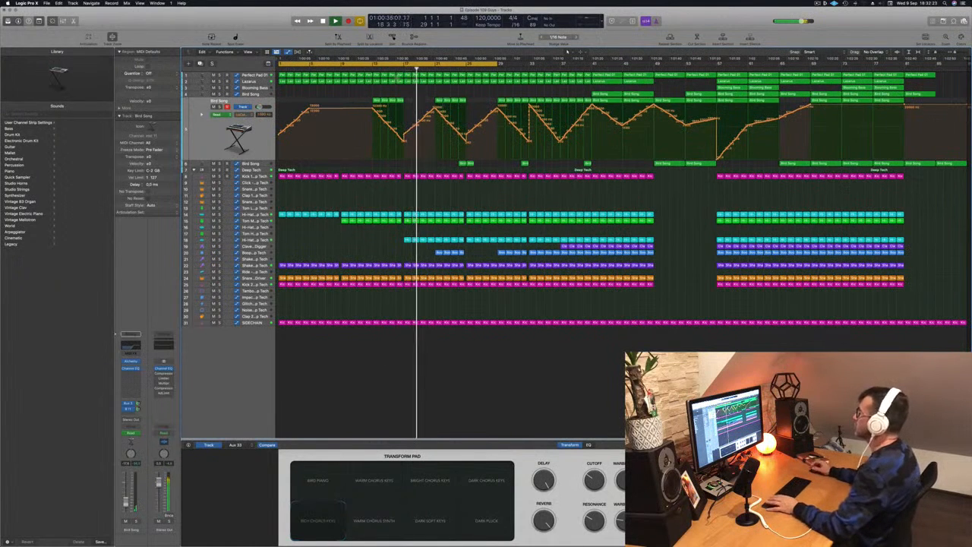
{"action": "left_click", "coordinate": [372, 69]}
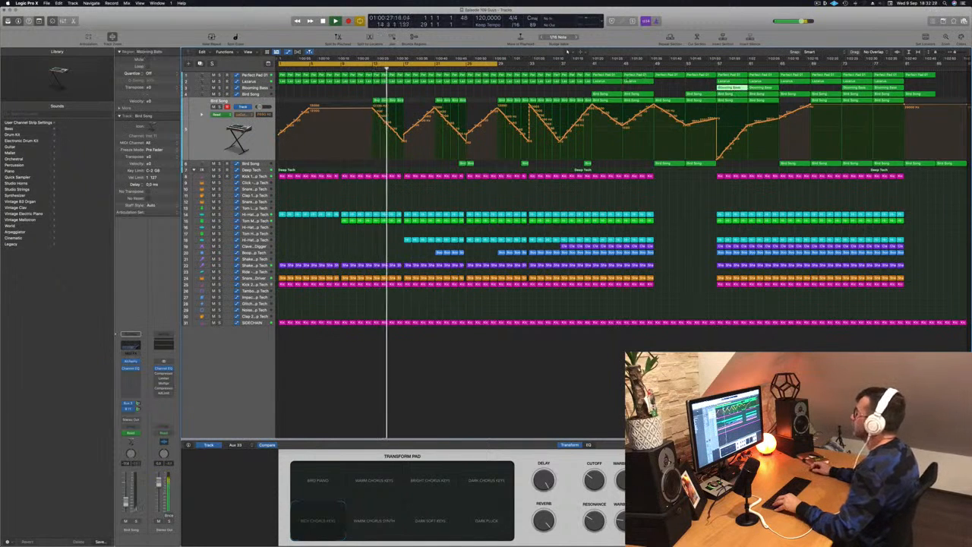
Audition the Lazarus track in solo around bar 17, then return to the full mix.
{"action": "left_click", "coordinate": [249, 81]}
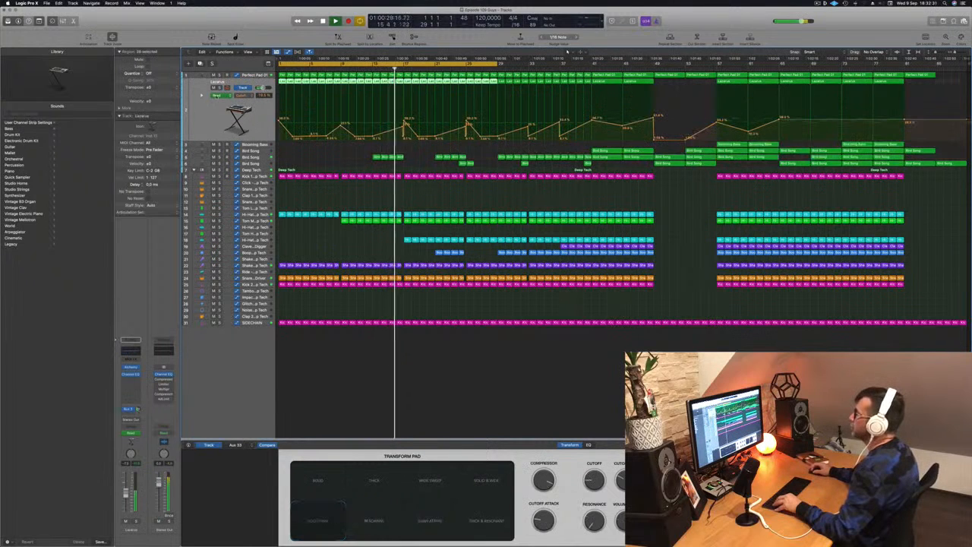
{"action": "left_click", "coordinate": [219, 88]}
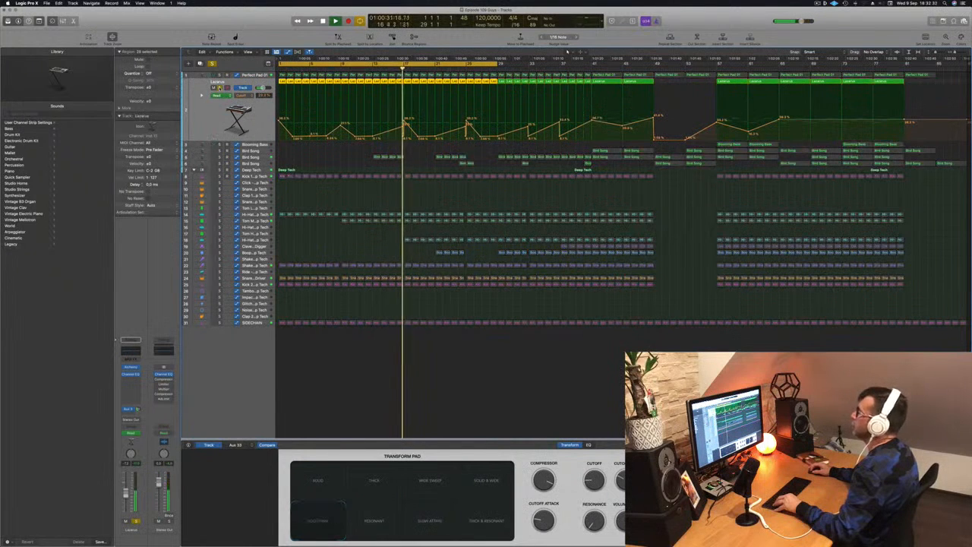
{"action": "left_click", "coordinate": [219, 88]}
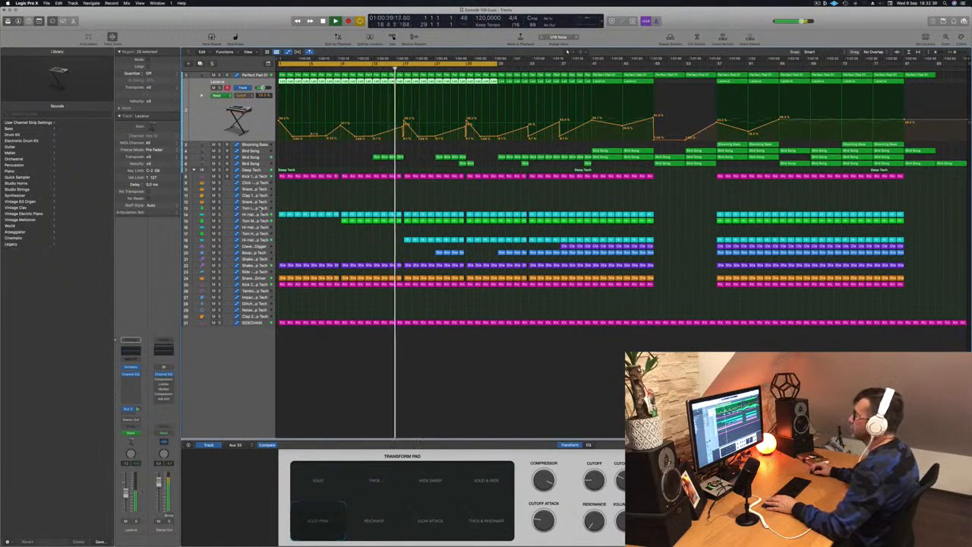
Add a sharp drop to the Deep Tech low-cut automation at bar 17 and play across the transition.
{"action": "left_click", "coordinate": [260, 169]}
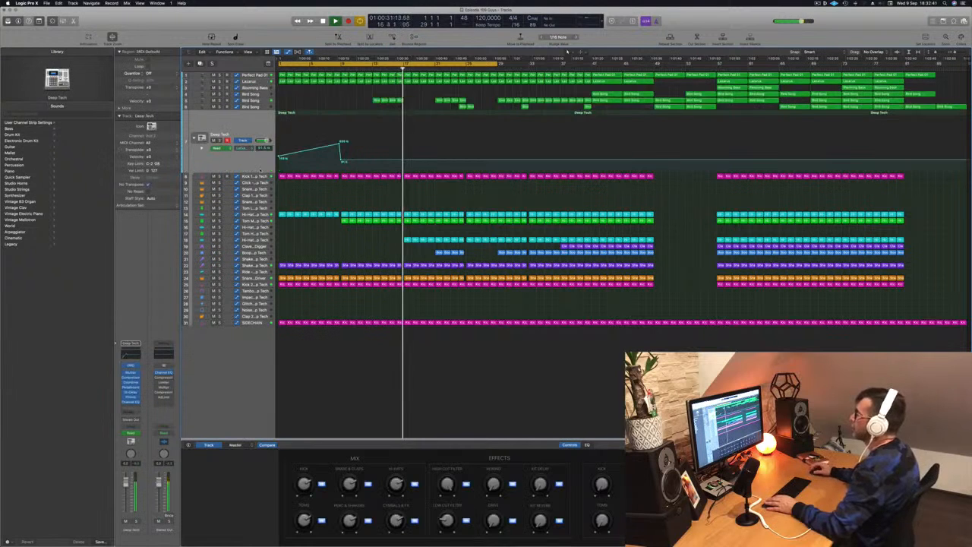
{"action": "left_click", "coordinate": [389, 70]}
{"action": "key", "text": "super+Right"}
{"action": "key", "text": "space"}
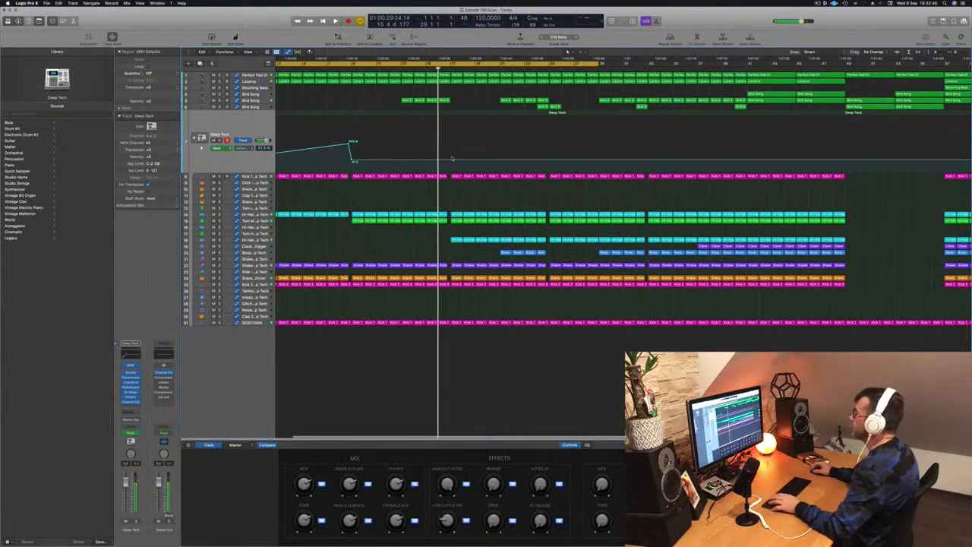
{"action": "key", "text": "super+Right"}
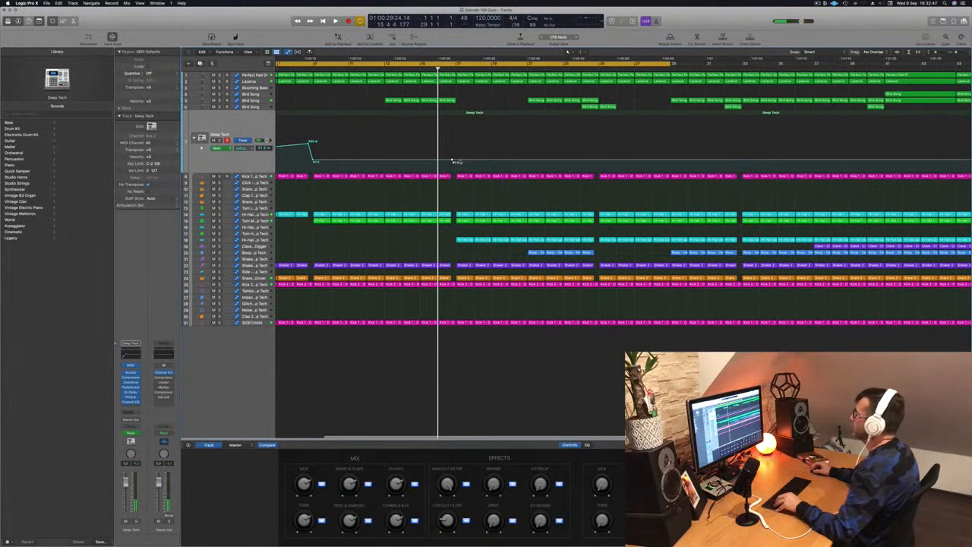
{"action": "mouse_move", "coordinate": [457, 162]}
{"action": "left_mouse_down"}
{"action": "mouse_move", "coordinate": [457, 181]}
{"action": "mouse_move", "coordinate": [458, 172]}
{"action": "left_mouse_up"}
{"action": "left_click", "coordinate": [446, 70]}
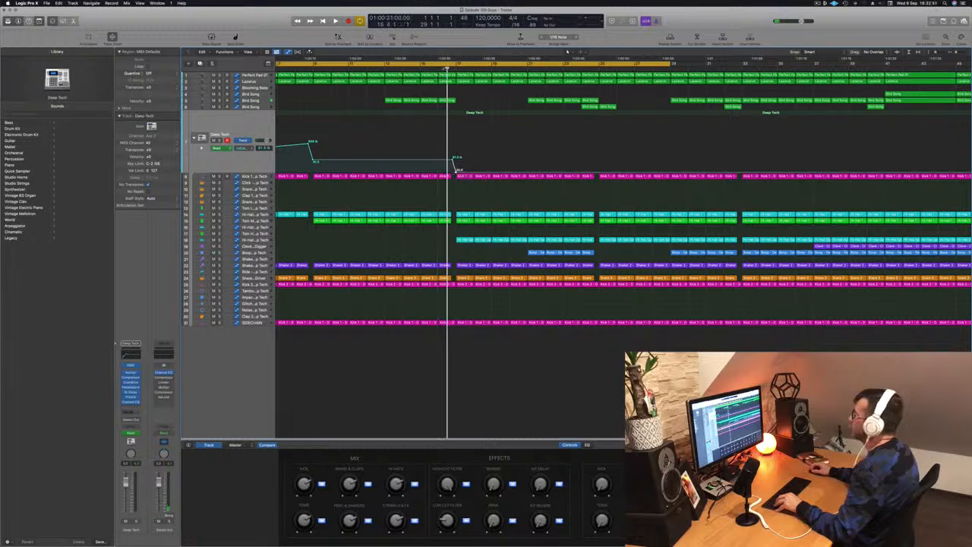
{"action": "key", "text": "space"}
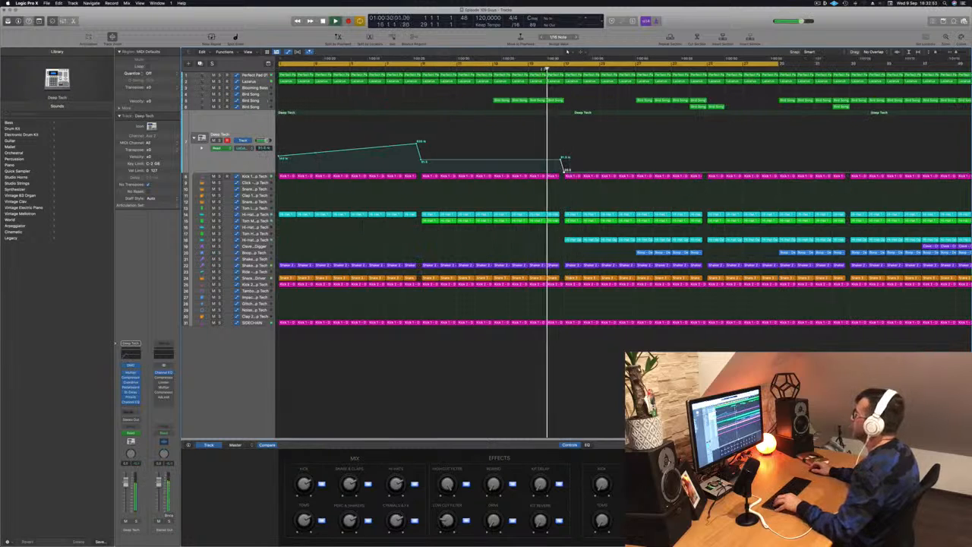
Raise the Lazarus cutoff automation into a nearly level plateau between bars 17 and 21, and play the lead-in.
{"action": "key", "text": "z"}
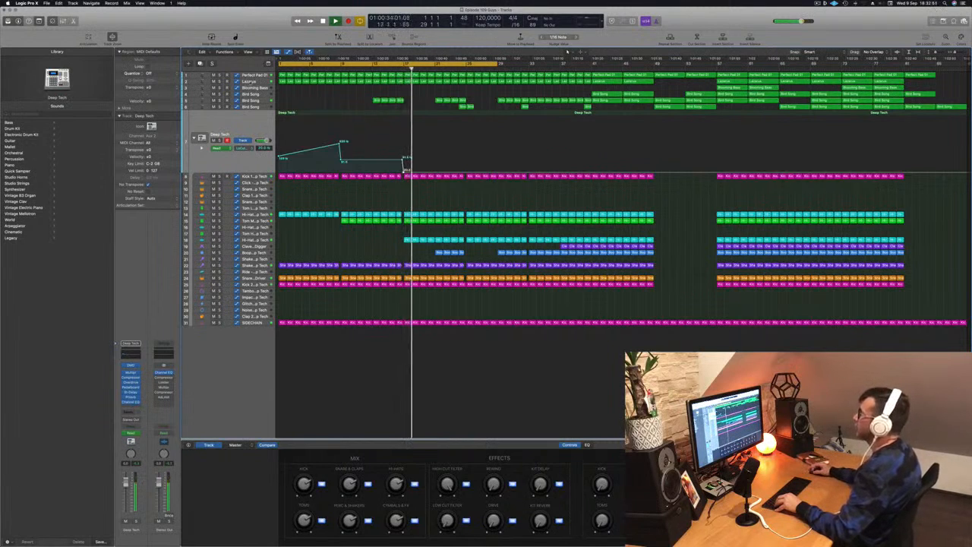
{"action": "key", "text": "Up"}
{"action": "key", "text": "Up"}
{"action": "key", "text": "Up"}
{"action": "key", "text": "Up"}
{"action": "key", "text": "Up"}
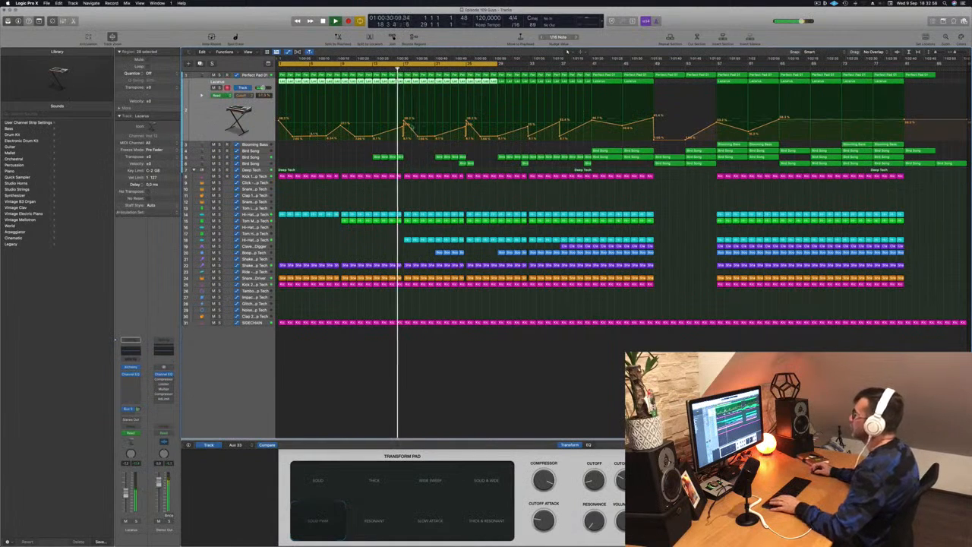
{"action": "left_click_drag", "start_coordinate": [418, 138], "coordinate": [419, 119]}
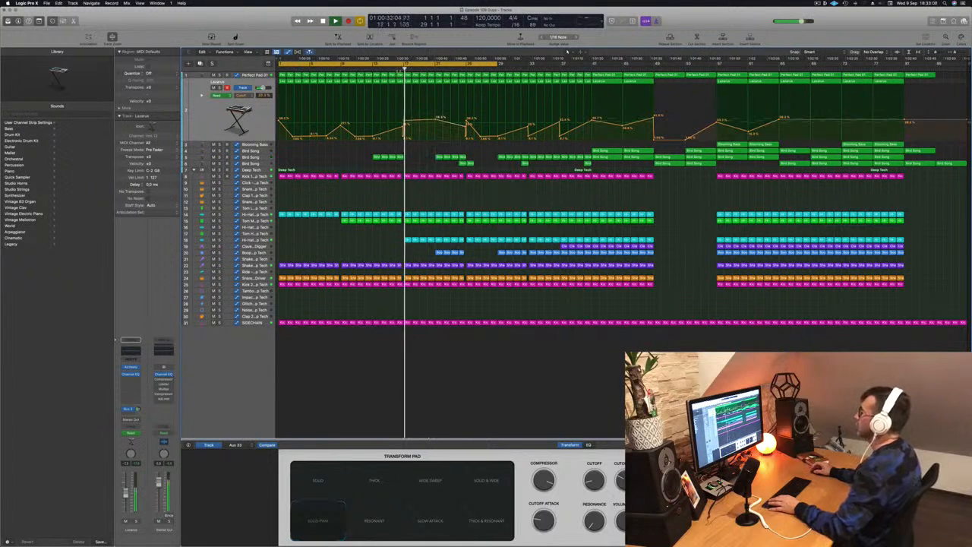
{"action": "left_click", "coordinate": [366, 70]}
Copy the upper Bird Song track's regions in bars 13 to 17, with their automation, to bars 17 to 21.
{"action": "left_click", "coordinate": [346, 150]}
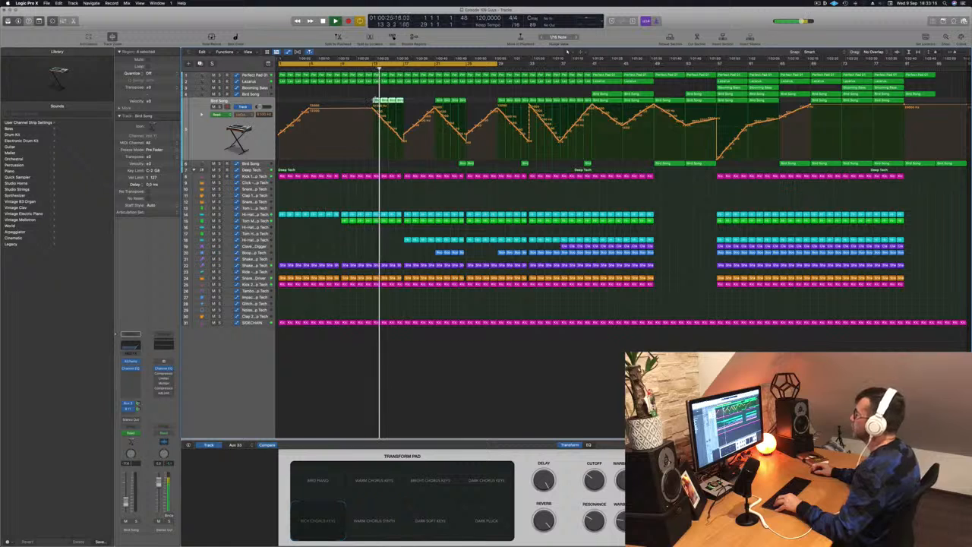
{"action": "left_click_drag", "start_coordinate": [380, 102], "coordinate": [410, 99]}
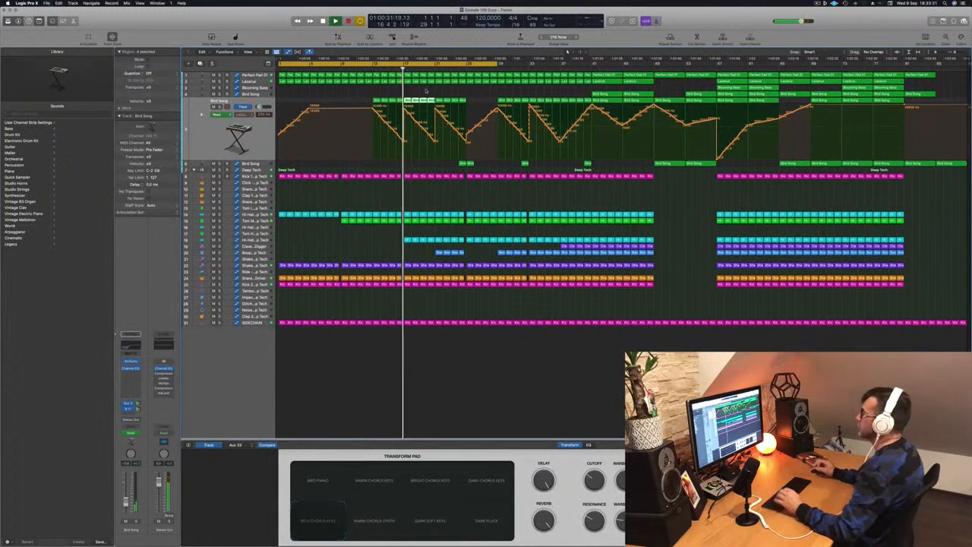
{"action": "key", "text": "super+Right"}
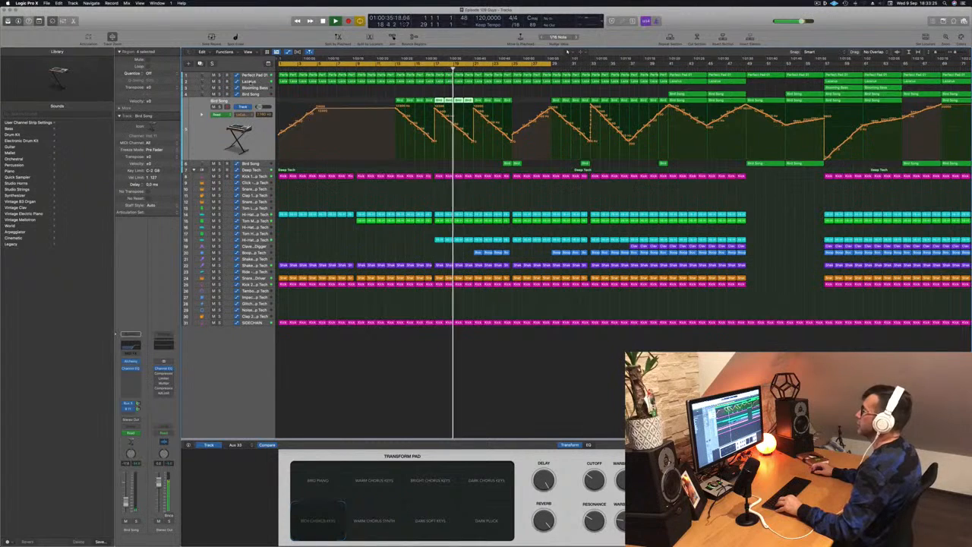
Drop the Lazarus cutoff automation sharply at bar 21 and play from bar 17.
{"action": "left_click", "coordinate": [254, 81]}
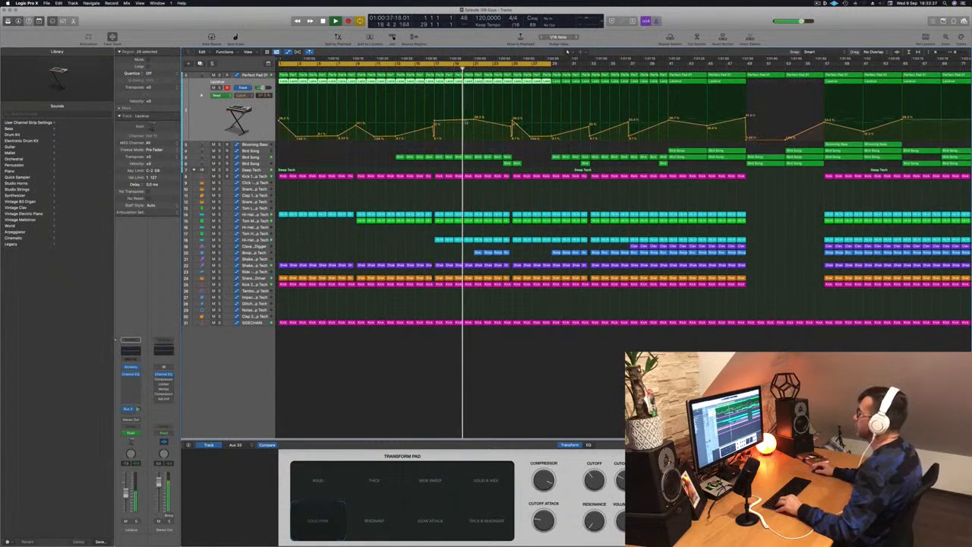
{"action": "left_click", "coordinate": [477, 121]}
{"action": "left_click_drag", "start_coordinate": [478, 121], "coordinate": [477, 140]}
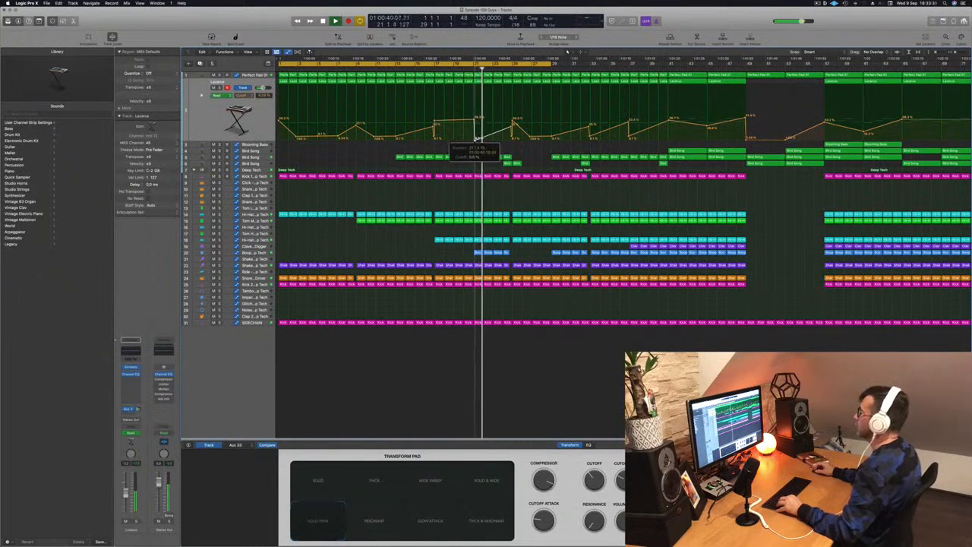
{"action": "left_click", "coordinate": [433, 69]}
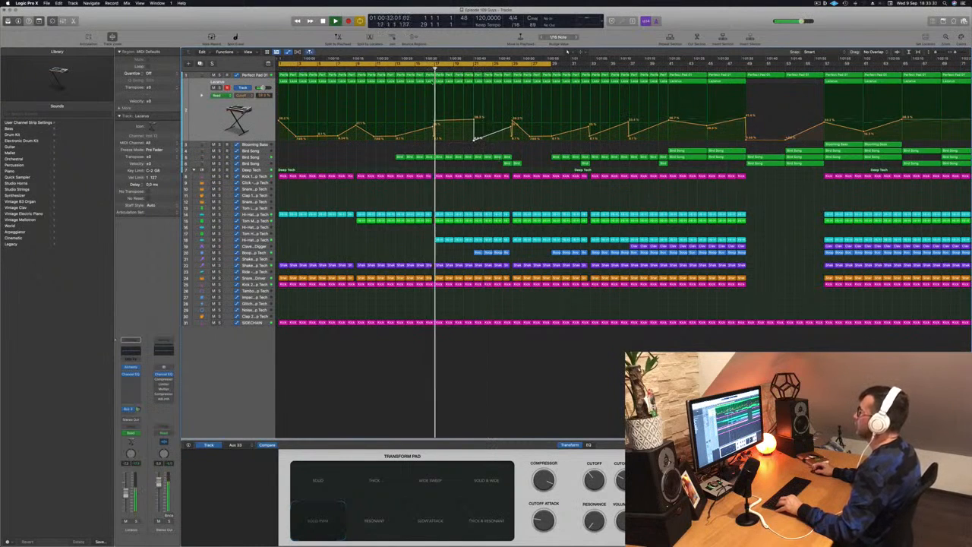
{"action": "left_click_drag", "start_coordinate": [475, 140], "coordinate": [475, 139]}
{"action": "scroll", "coordinate": [677, 140], "scroll_direction": "down", "scroll_amount": 2}
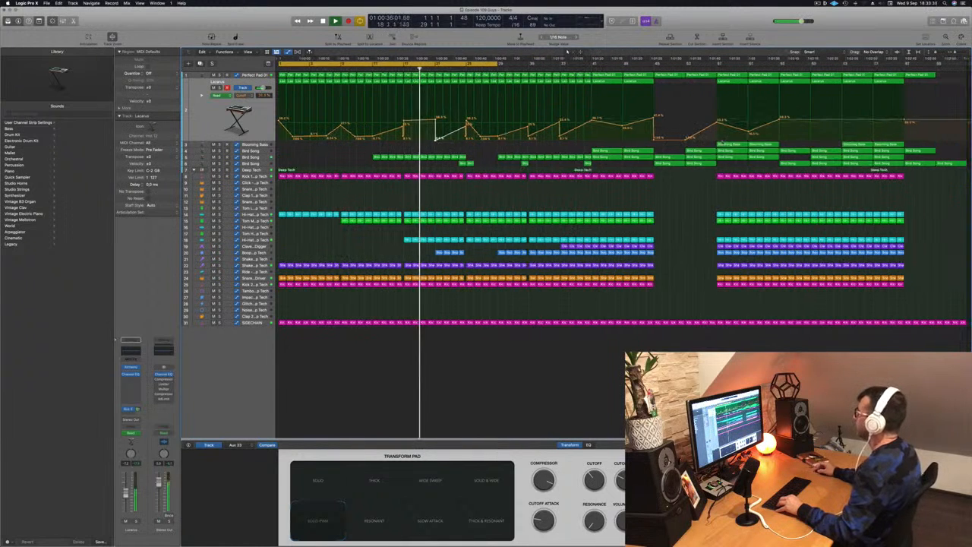
Copy the Blooming Bass region at bar 57 to bar 21.
{"action": "left_click", "coordinate": [725, 144]}
{"action": "left_click_drag", "start_coordinate": [726, 144], "coordinate": [443, 146]}
{"action": "key", "text": "super+Right"}
{"action": "key", "text": "super+Right"}
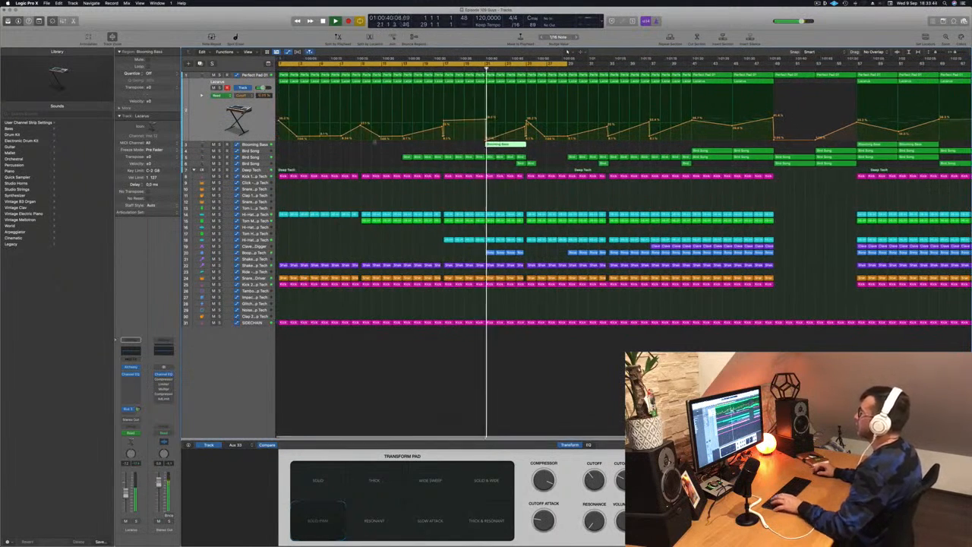
Split off the Blooming Bass region's first bar and repeat it to fill bars 21 to 25.
{"action": "key", "text": "space"}
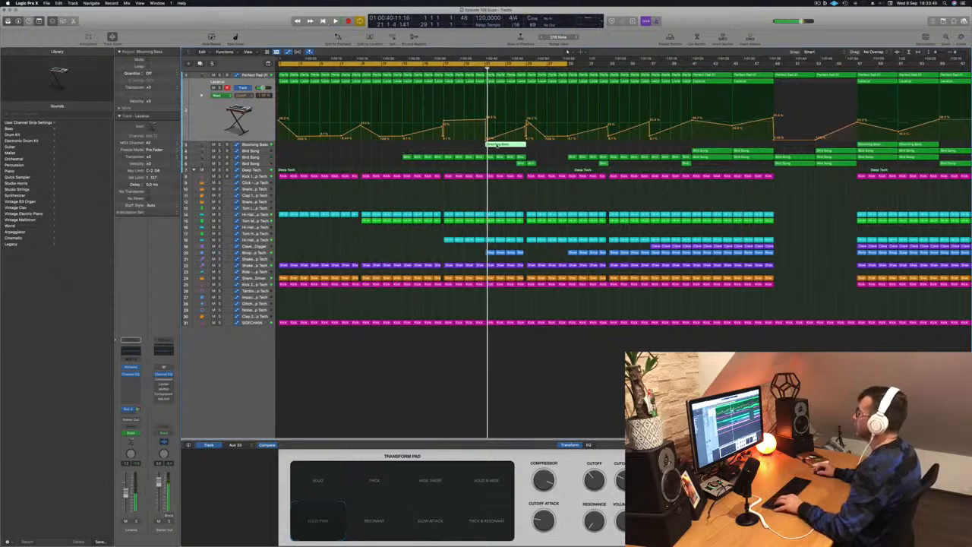
{"action": "left_click", "coordinate": [496, 146]}
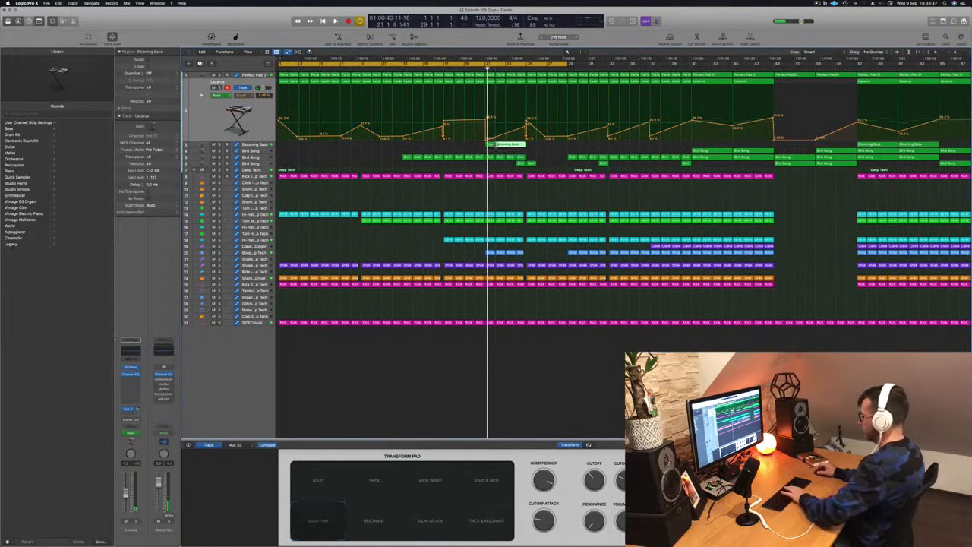
{"action": "left_click_drag", "start_coordinate": [490, 145], "coordinate": [513, 145]}
{"action": "key", "text": "space"}
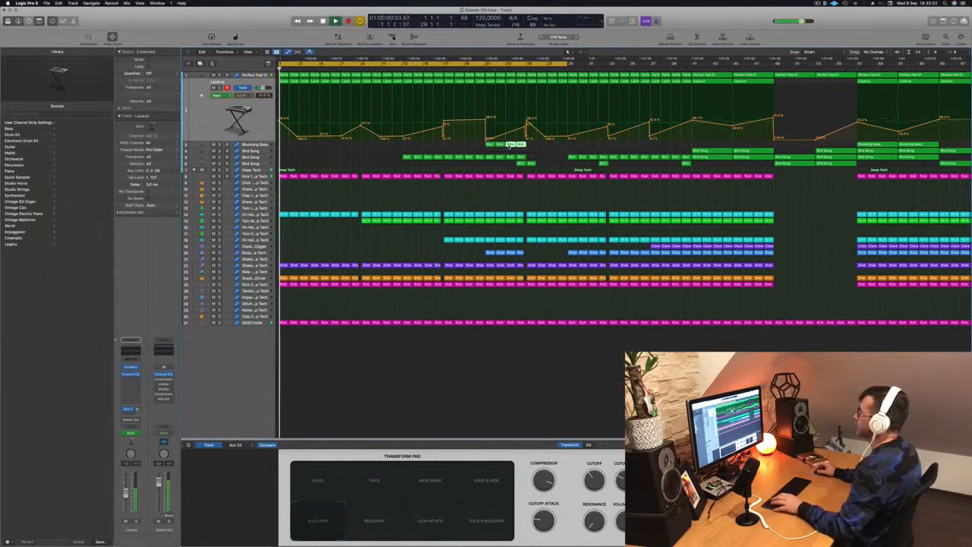
Adjust the Lazarus cutoff automation peak just before bar 25 while playing the section from around bar 19.
{"action": "left_click", "coordinate": [466, 70]}
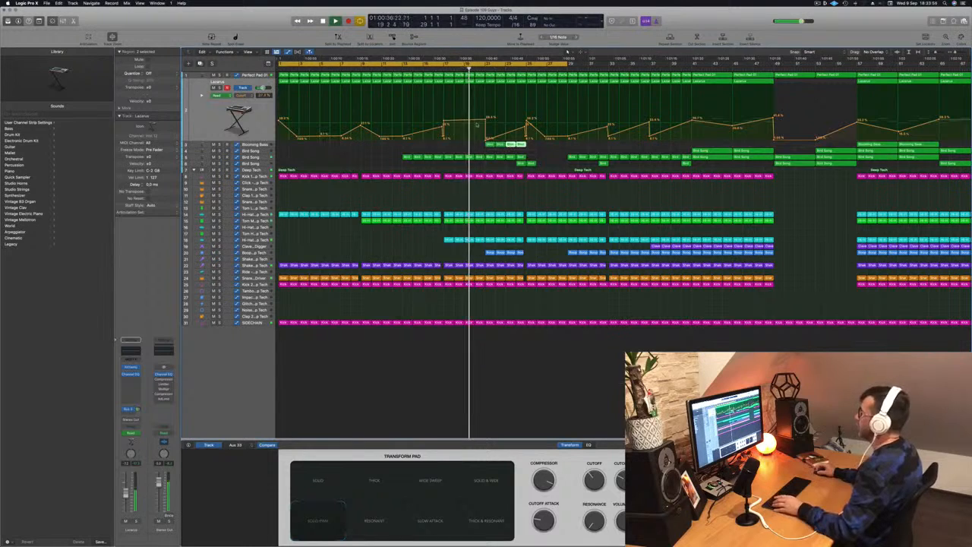
{"action": "scroll", "coordinate": [491, 135], "scroll_direction": "up", "scroll_amount": 3}
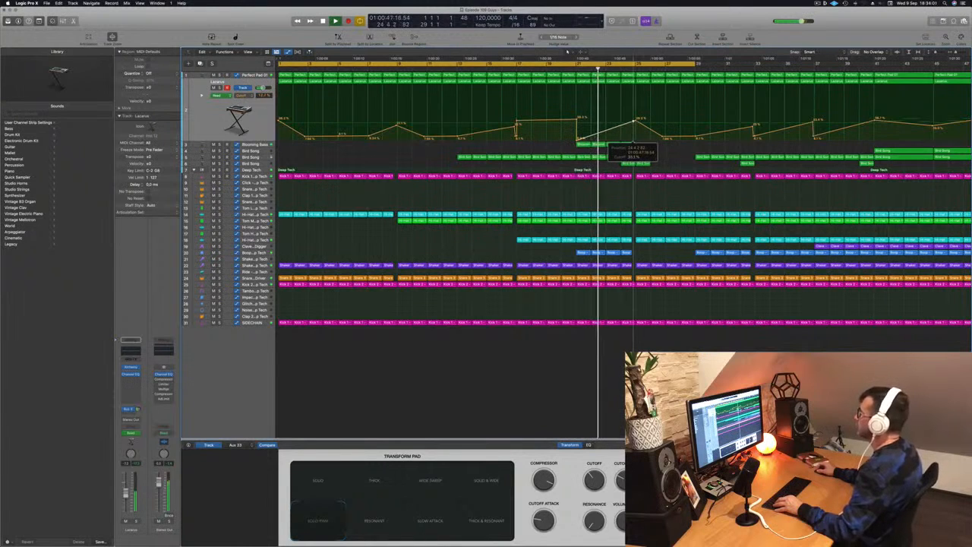
{"action": "scroll", "coordinate": [630, 152], "scroll_direction": "down", "scroll_amount": 4}
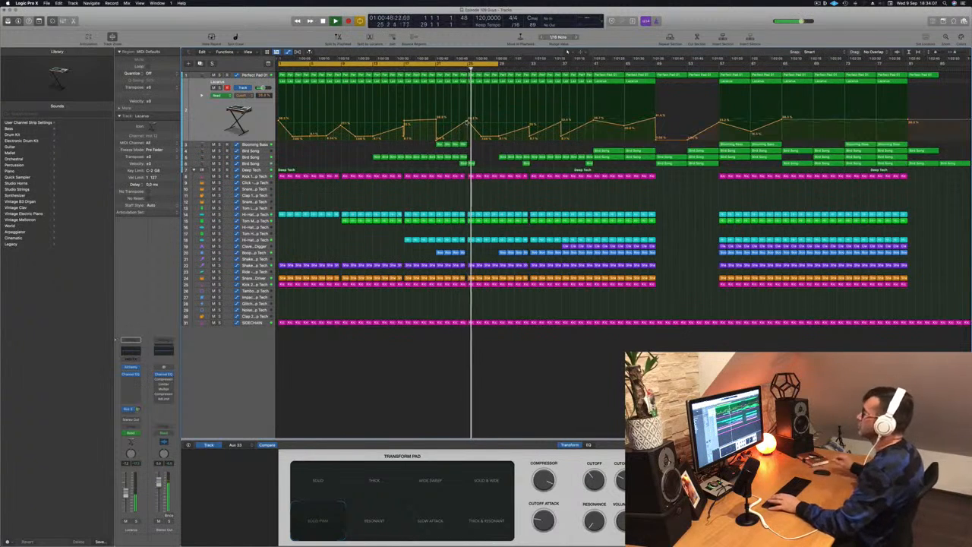
Copy the four one-bar Blooming Bass regions from bars 21 to 25 to bars 25 to 29.
{"action": "left_click", "coordinate": [430, 61]}
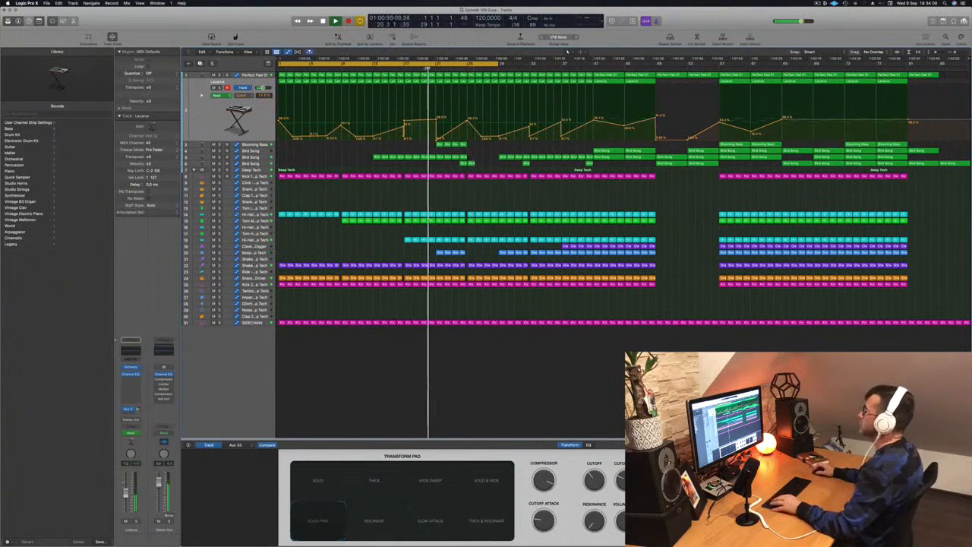
{"action": "left_click_drag", "start_coordinate": [425, 145], "coordinate": [473, 149]}
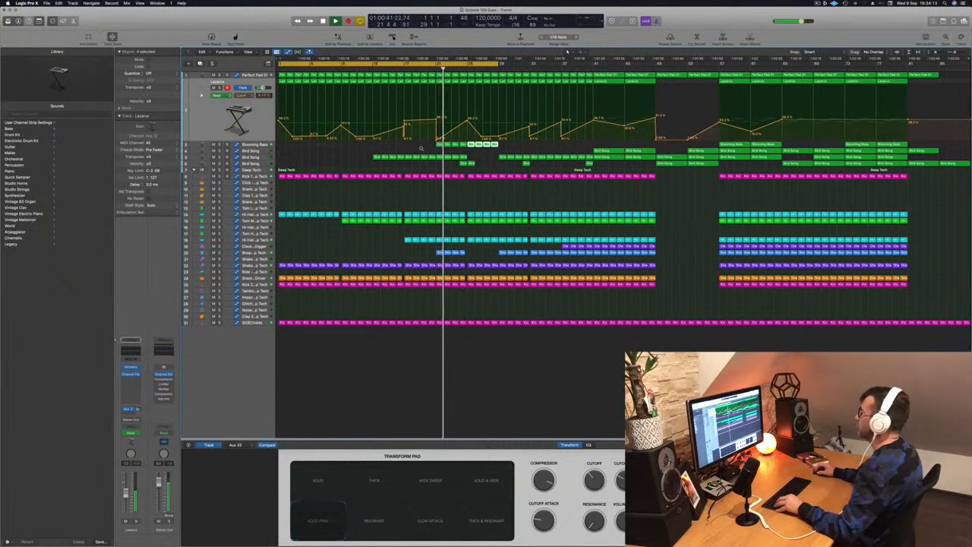
{"action": "scroll", "coordinate": [422, 148], "scroll_direction": "down", "scroll_amount": 1}
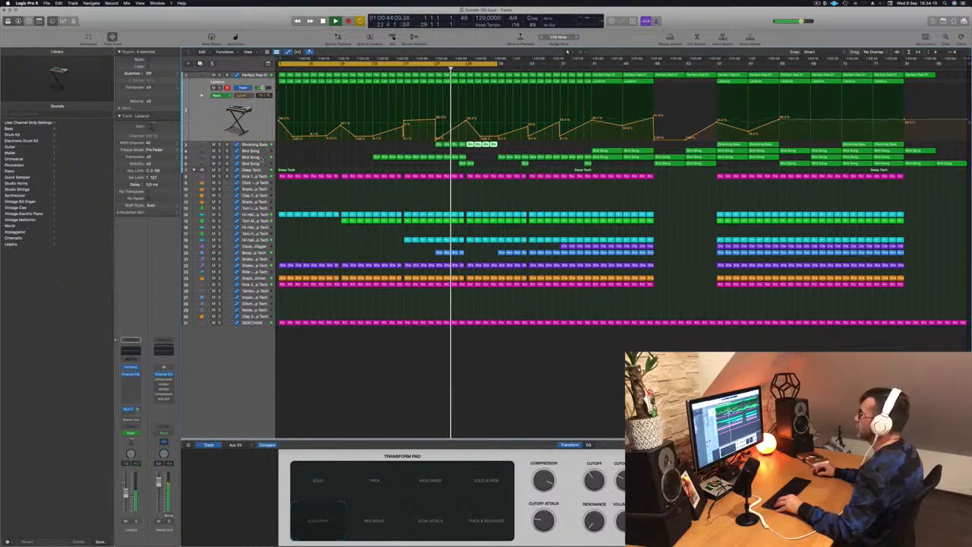
Play from around bar 21 with the Bird Song automation shown, and delete the Boop regions in bars 21 to 25.
{"action": "left_click", "coordinate": [261, 158]}
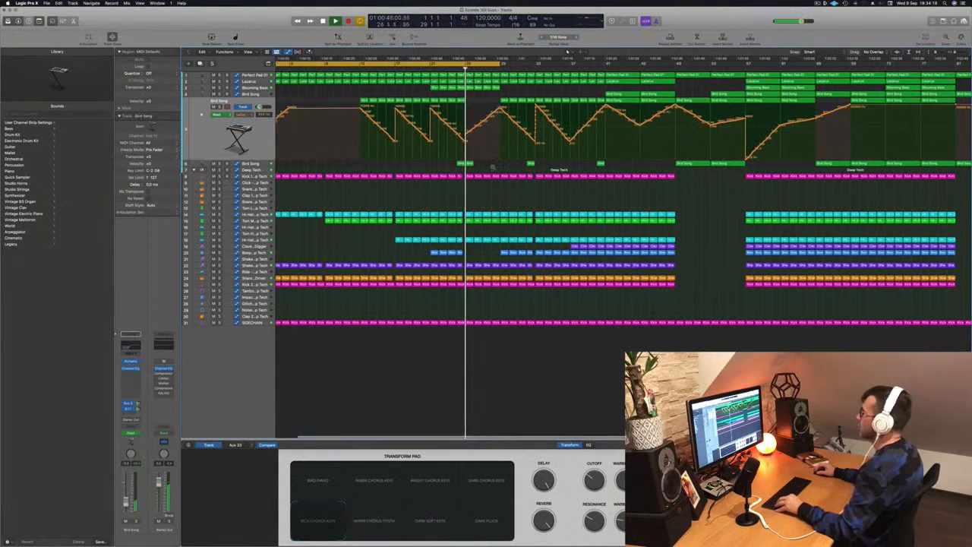
{"action": "scroll", "coordinate": [498, 92], "scroll_direction": "up", "scroll_amount": 5}
{"action": "scroll", "coordinate": [446, 69], "scroll_direction": "down", "scroll_amount": 5}
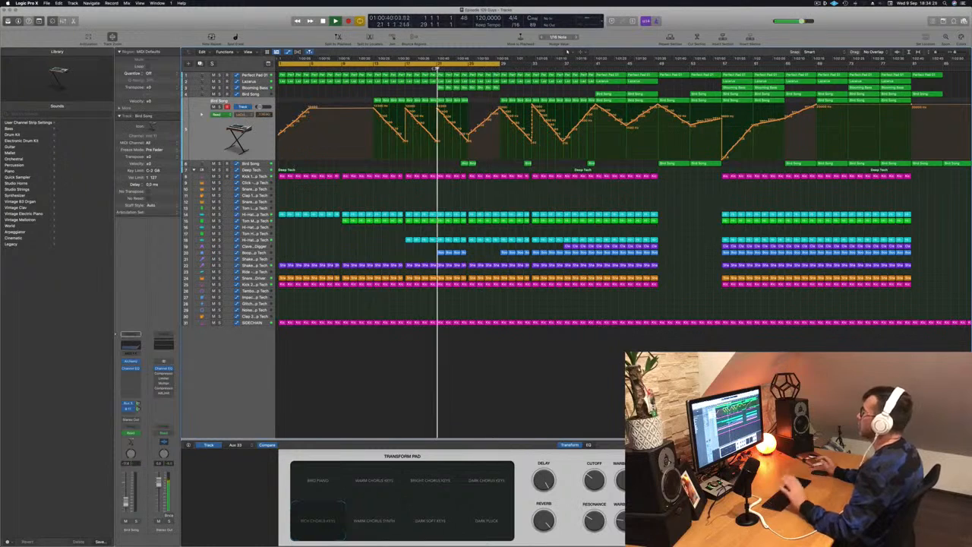
{"action": "scroll", "coordinate": [436, 70], "scroll_direction": "down", "scroll_amount": 1}
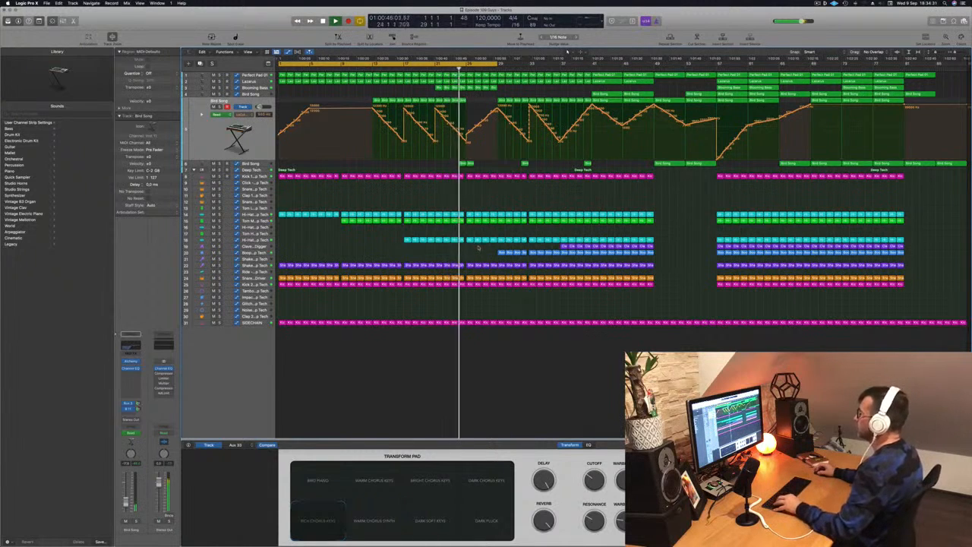
Copy the four one-bar Boop regions starting at bar 29 to bars 25 to 29 and play through the section.
{"action": "left_click_drag", "start_coordinate": [505, 252], "coordinate": [474, 257]}
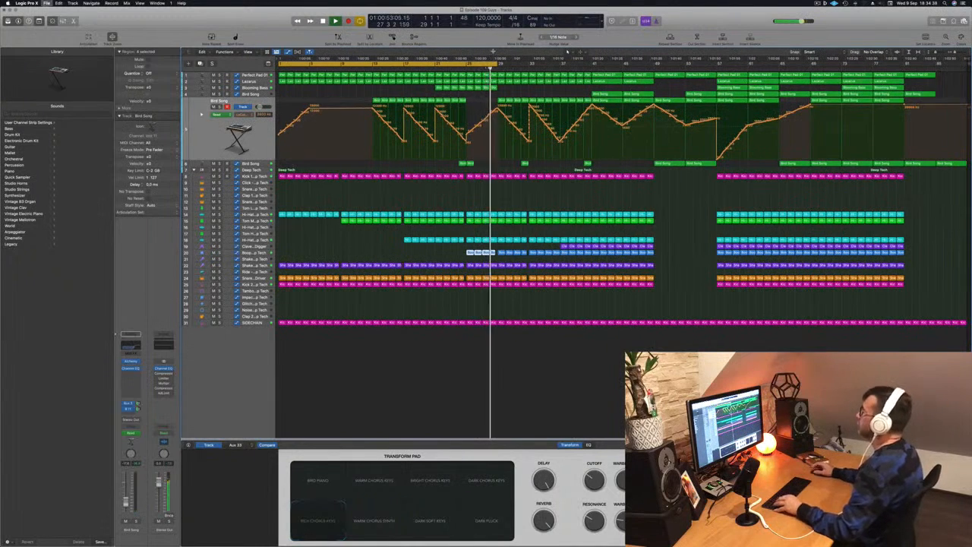
{"action": "scroll", "coordinate": [412, 81], "scroll_direction": "up", "scroll_amount": 1}
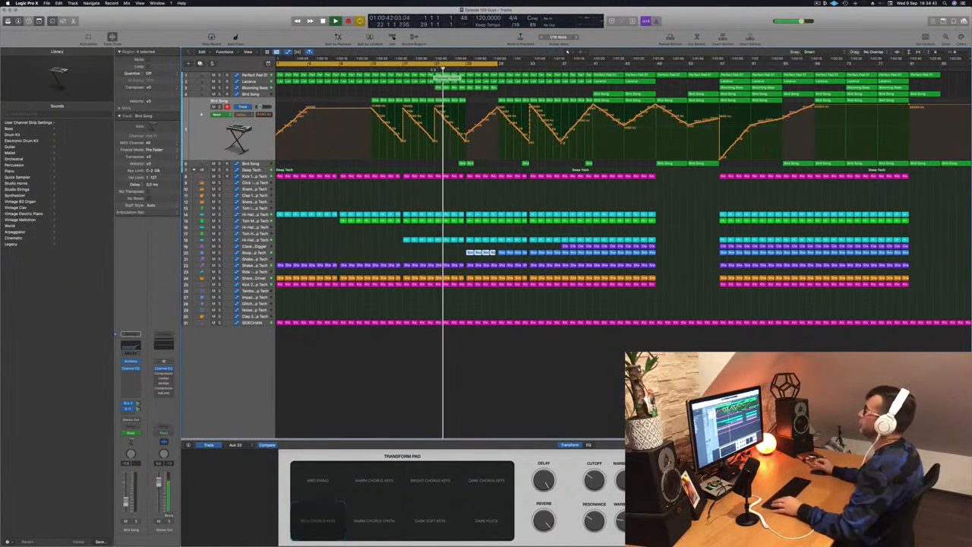
{"action": "scroll", "coordinate": [509, 143], "scroll_direction": "up", "scroll_amount": 2}
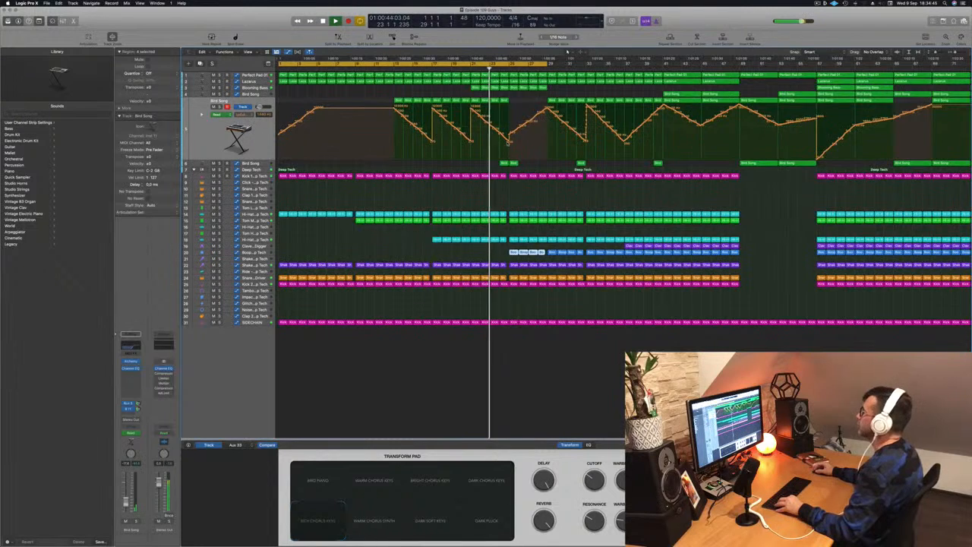
{"action": "scroll", "coordinate": [501, 149], "scroll_direction": "down", "scroll_amount": 2}
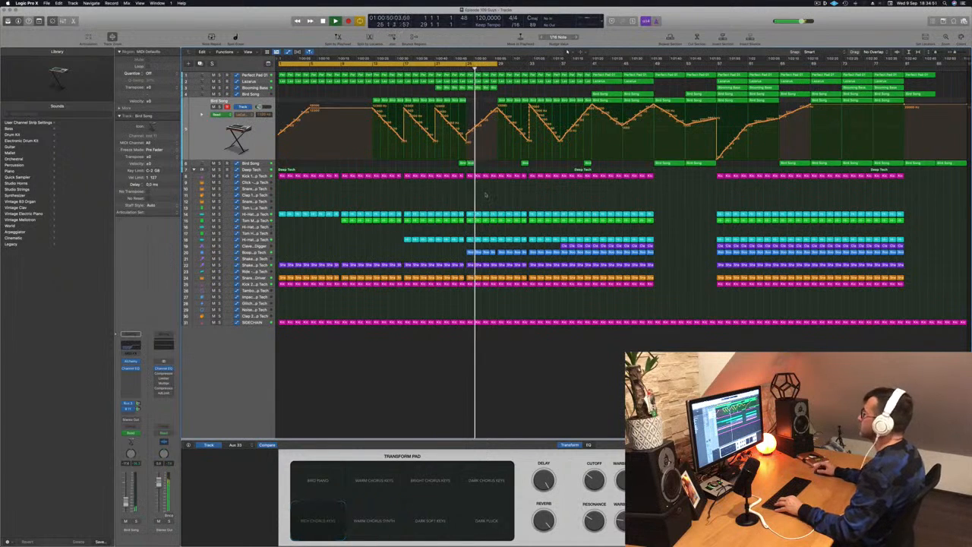
{"action": "scroll", "coordinate": [490, 196], "scroll_direction": "up", "scroll_amount": 3}
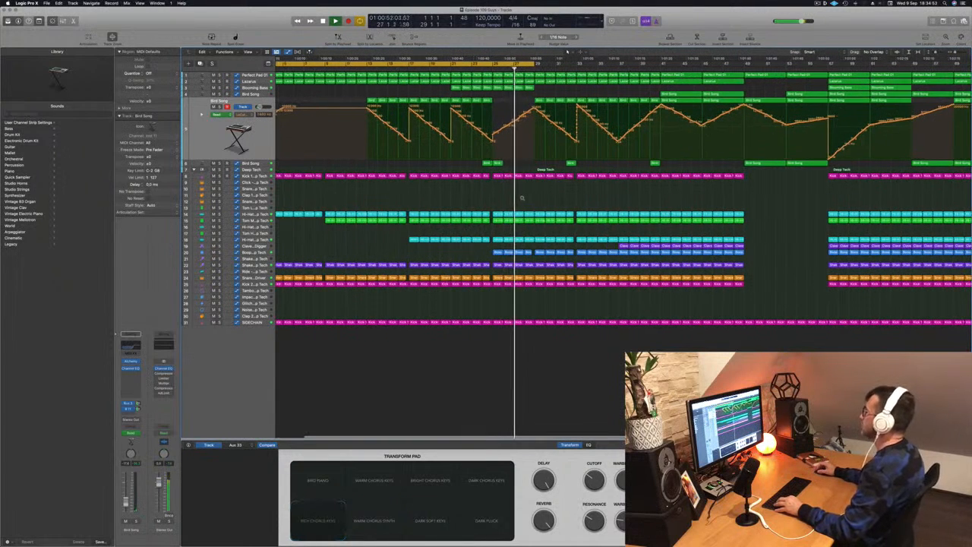
{"action": "scroll", "coordinate": [568, 57], "scroll_direction": "down", "scroll_amount": 1}
{"action": "scroll", "coordinate": [567, 52], "scroll_direction": "down", "scroll_amount": 1}
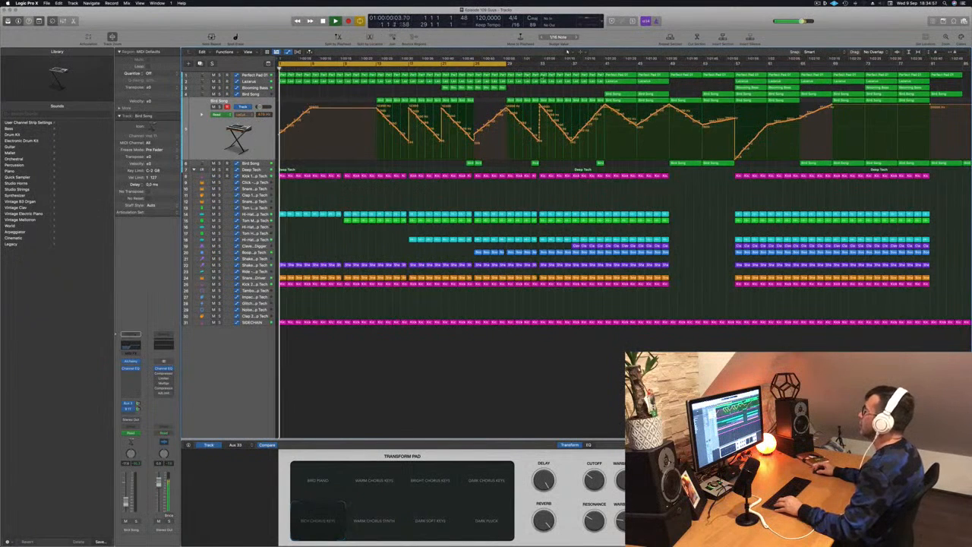
Extend the cycle range to bar 37, and lower the Perfect Pad 01 cutoff automation around bar 29 while playing from bar 25.
{"action": "left_click_drag", "start_coordinate": [505, 65], "coordinate": [571, 67]}
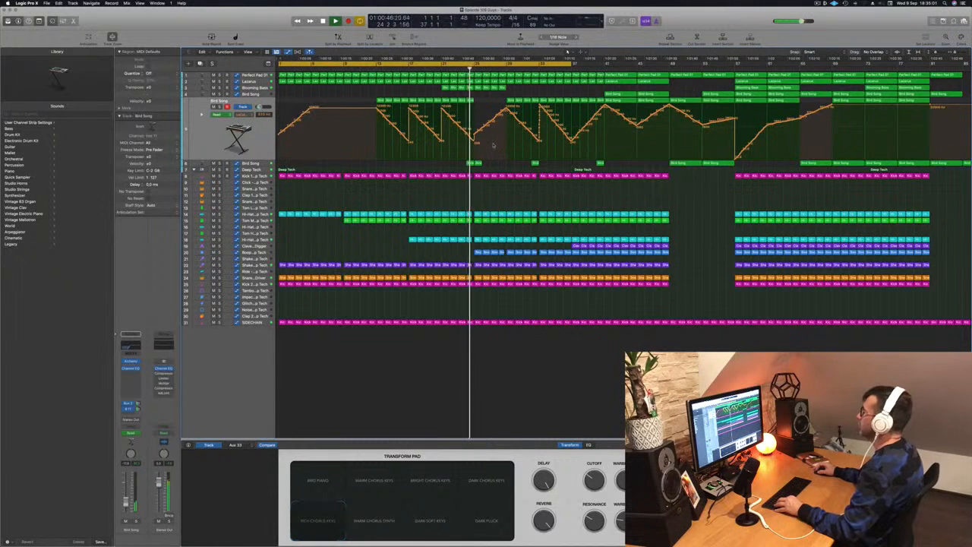
{"action": "scroll", "coordinate": [494, 145], "scroll_direction": "up", "scroll_amount": 5}
{"action": "scroll", "coordinate": [411, 89], "scroll_direction": "down", "scroll_amount": 5}
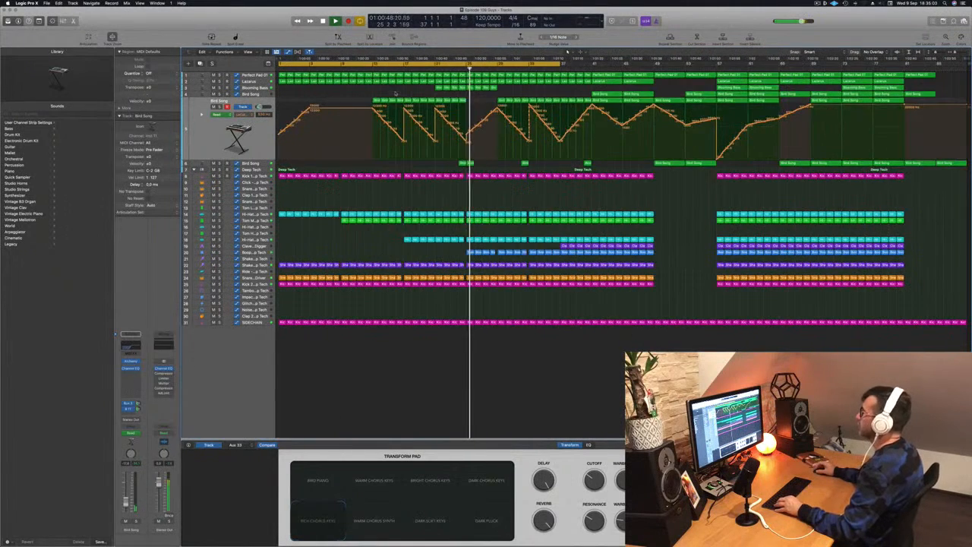
{"action": "left_click", "coordinate": [253, 76]}
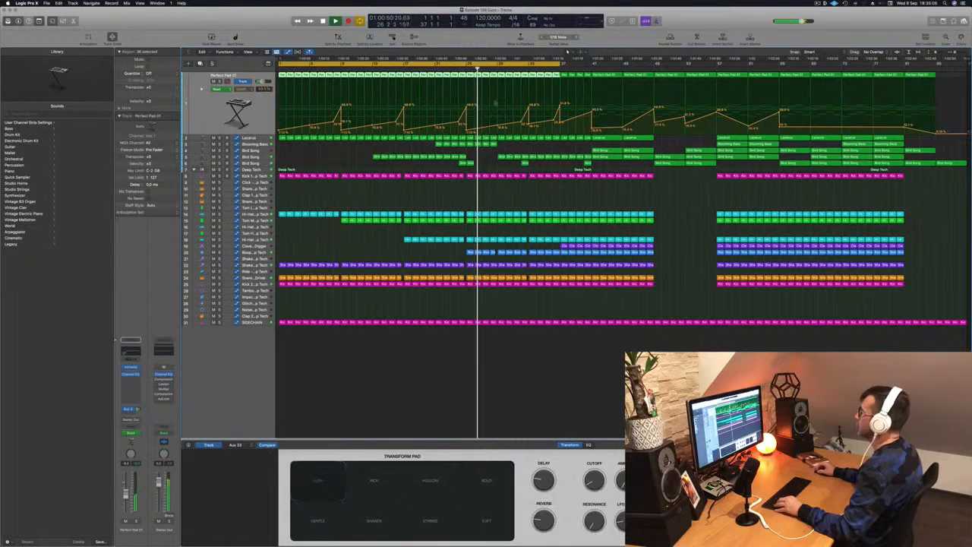
{"action": "left_click", "coordinate": [457, 68]}
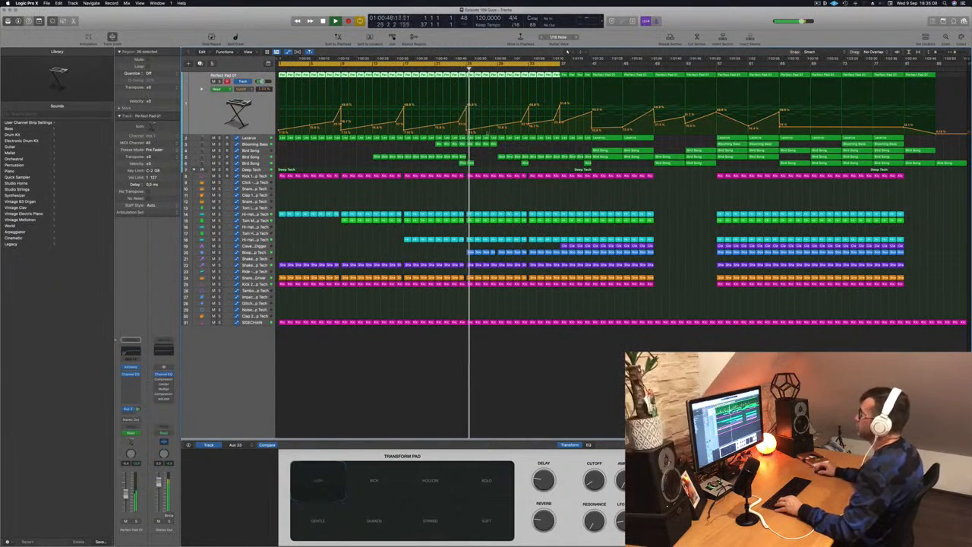
{"action": "left_click", "coordinate": [497, 132]}
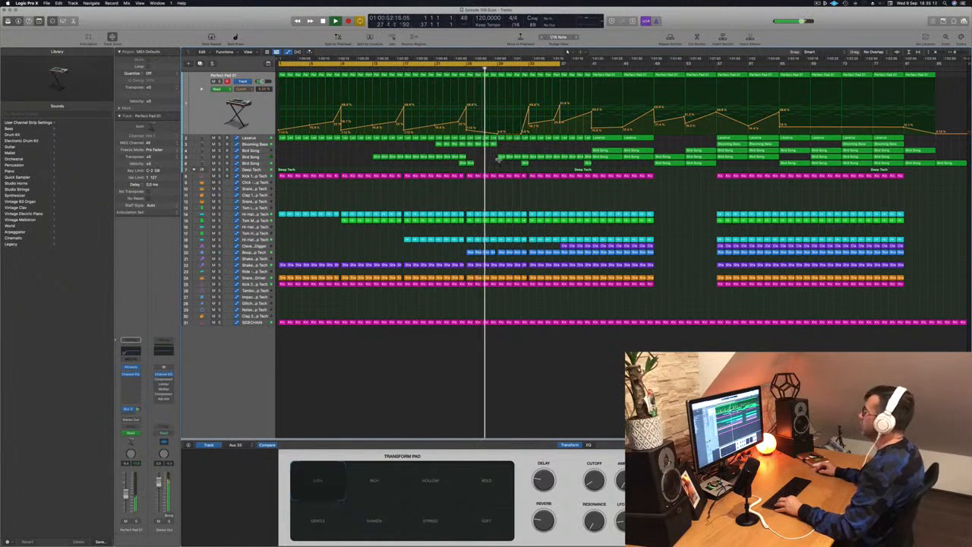
Copy the four one-bar Blooming Bass regions from bars 25 to 29 to bars 29 to 33 and play from around bar 28.
{"action": "scroll", "coordinate": [498, 159], "scroll_direction": "up", "scroll_amount": 3}
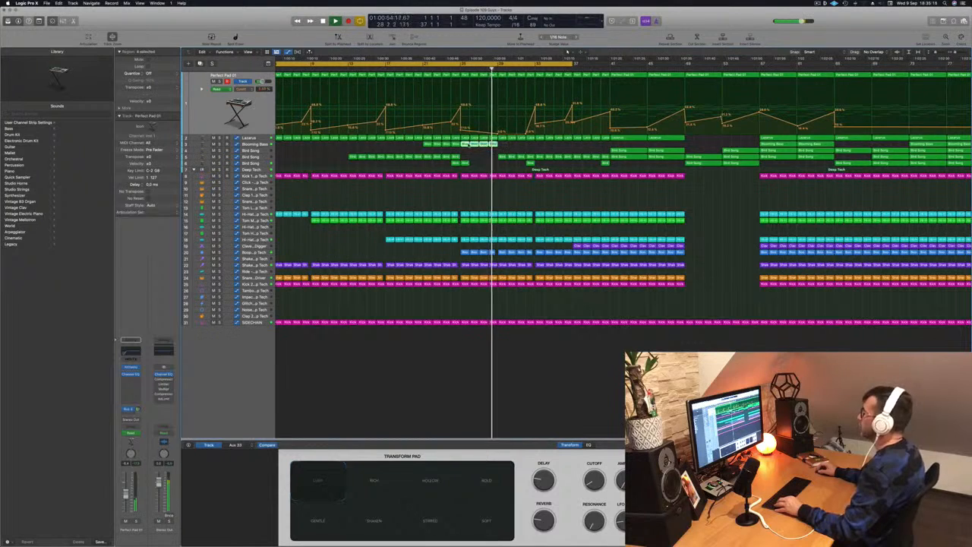
{"action": "left_click_drag", "start_coordinate": [465, 144], "coordinate": [504, 147]}
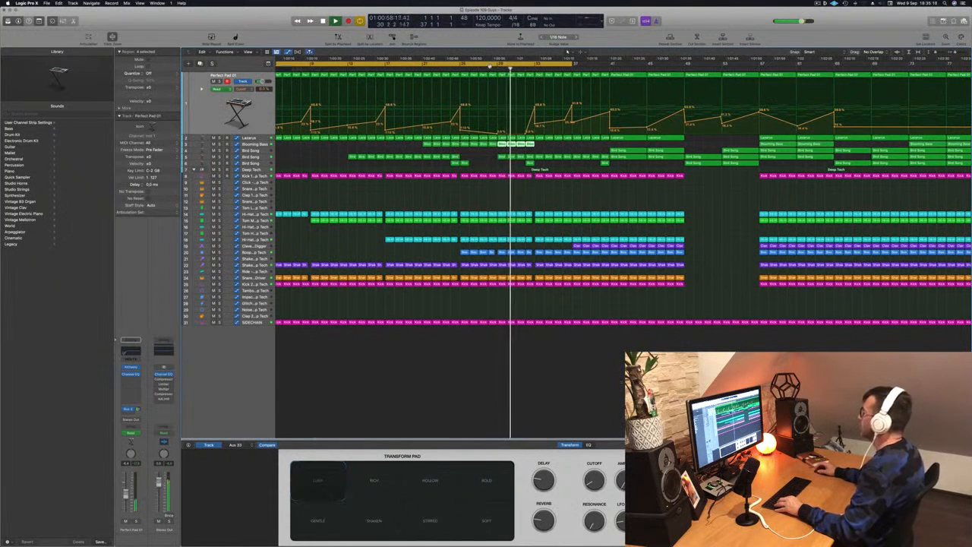
{"action": "left_click", "coordinate": [490, 69]}
{"action": "scroll", "coordinate": [502, 143], "scroll_direction": "down", "scroll_amount": 3}
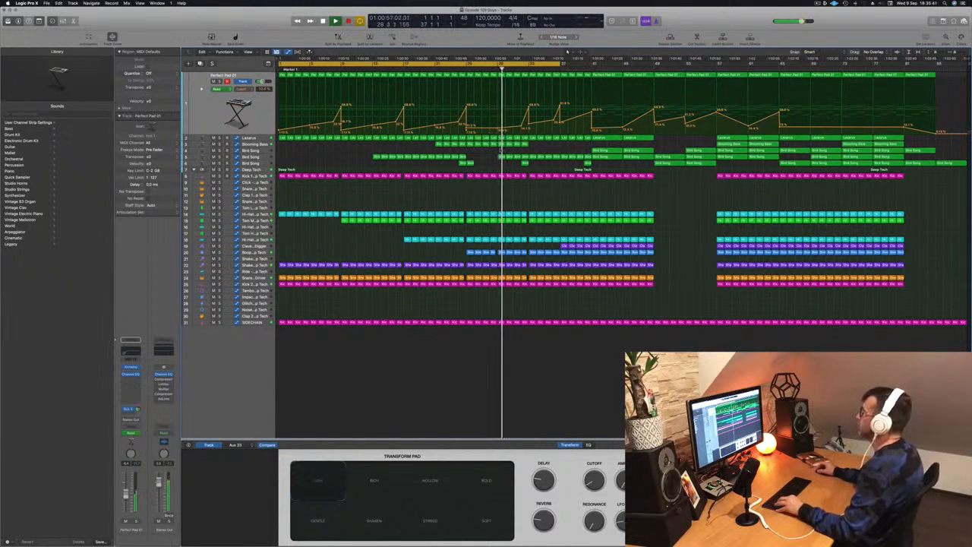
Delete the Bird Song region just before bar 33, shorten the cycle range to end at bar 33, and restart playback.
{"action": "scroll", "coordinate": [557, 149], "scroll_direction": "up", "scroll_amount": 2}
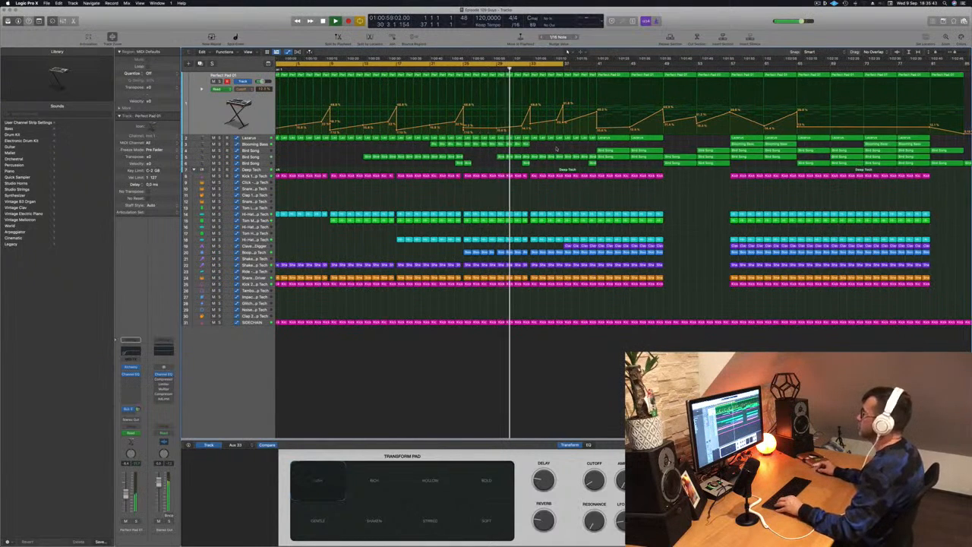
{"action": "scroll", "coordinate": [557, 149], "scroll_direction": "down", "scroll_amount": 2}
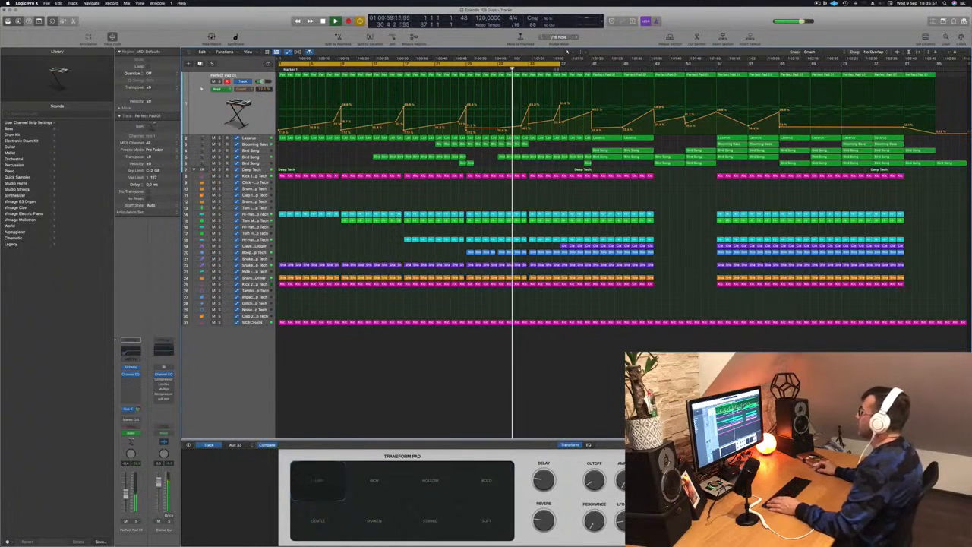
{"action": "left_click_drag", "start_coordinate": [561, 65], "coordinate": [534, 68]}
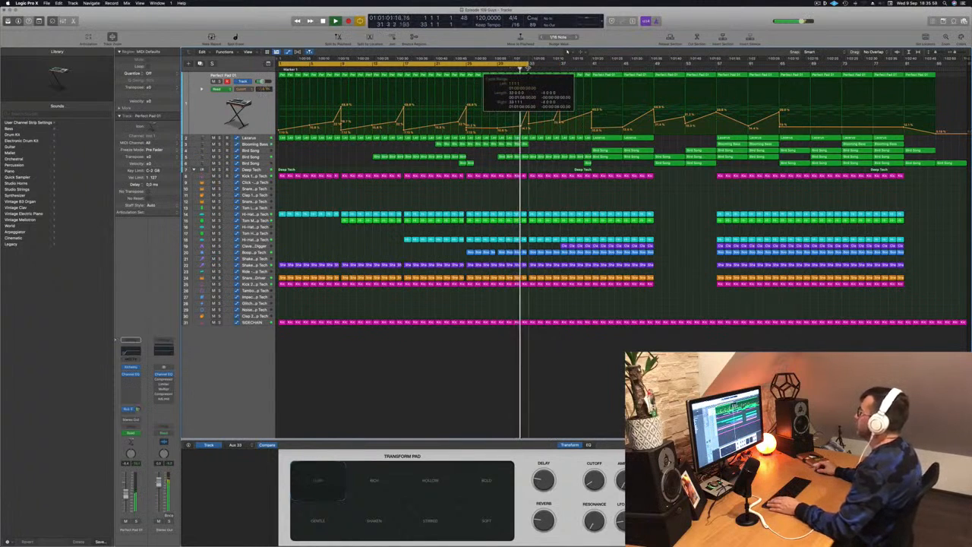
{"action": "key", "text": "space"}
{"action": "key", "text": "space"}
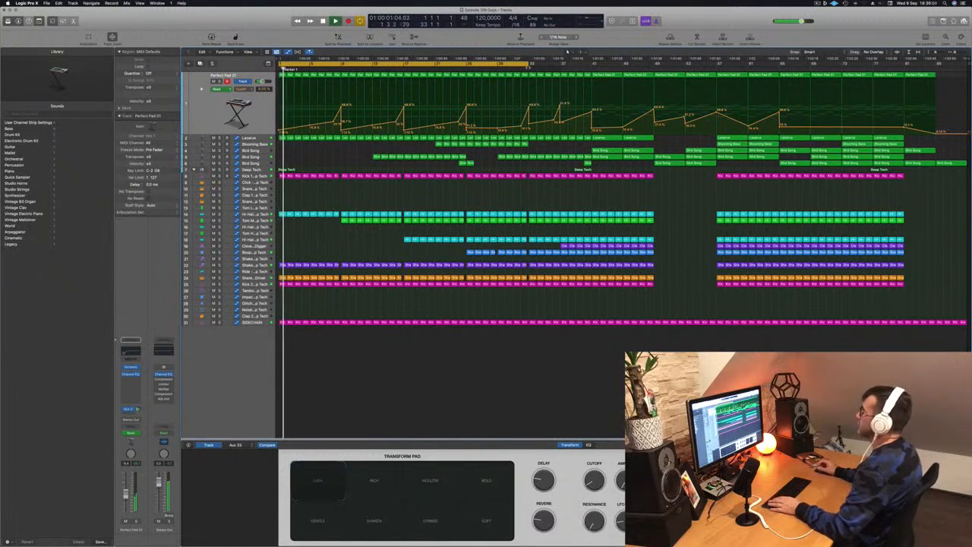
{"action": "left_click", "coordinate": [522, 70]}
{"action": "key", "text": "Return"}
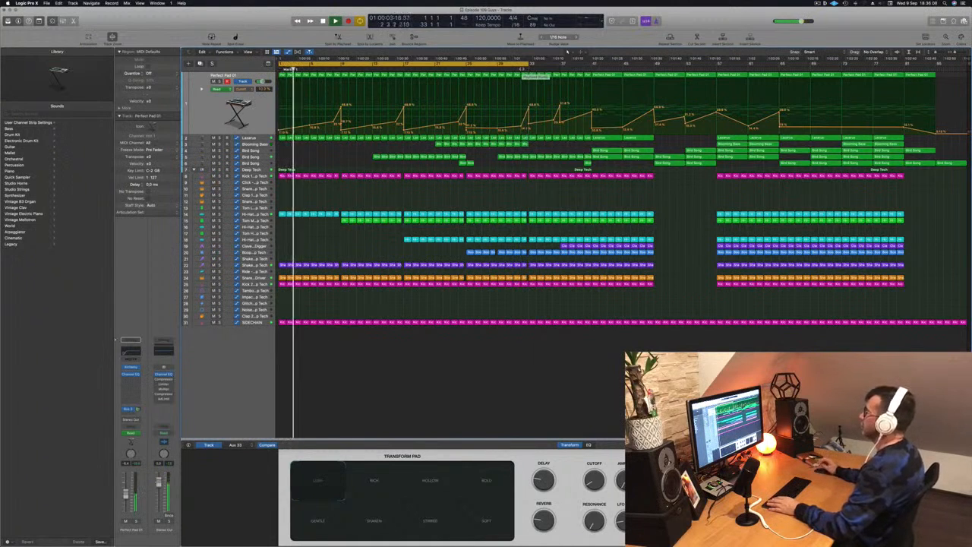
Play from around bar 25 and lower the Perfect Pad 01 cutoff automation point at bar 33.
{"action": "left_click", "coordinate": [465, 69]}
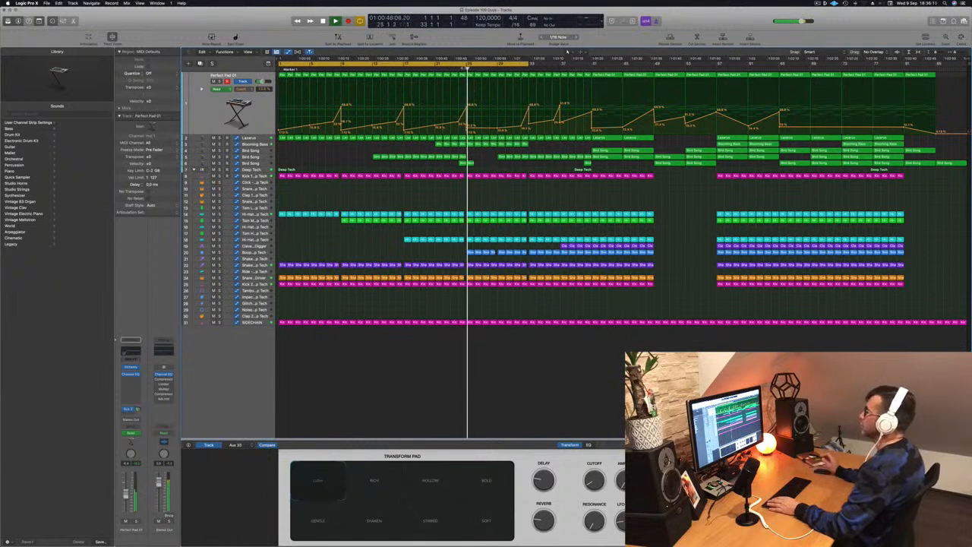
{"action": "left_click", "coordinate": [464, 69]}
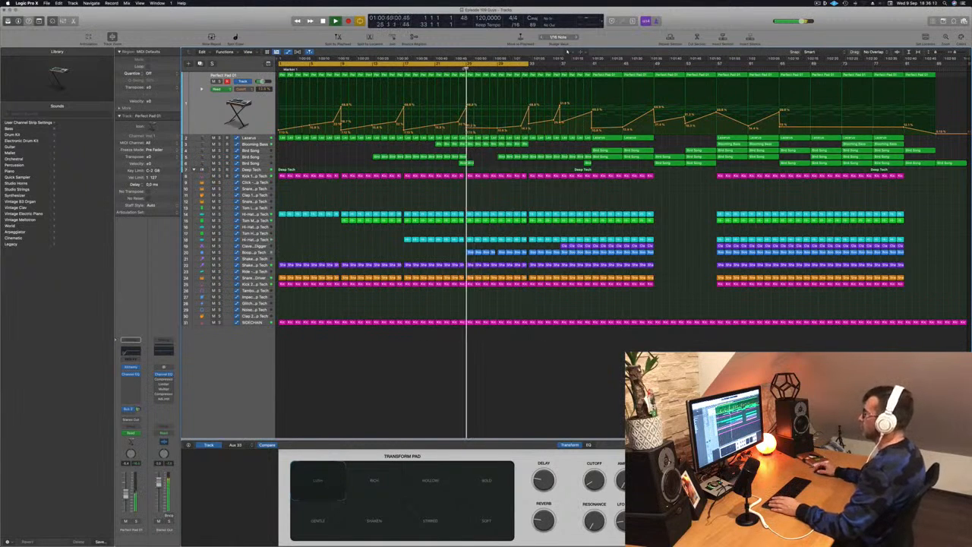
{"action": "left_click", "coordinate": [461, 69]}
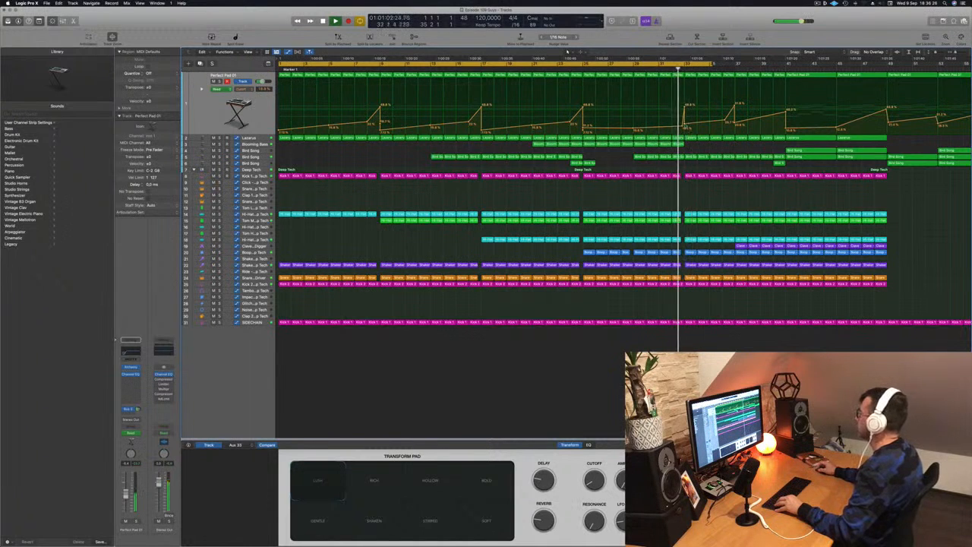
{"action": "left_click_drag", "start_coordinate": [685, 123], "coordinate": [685, 128]}
{"action": "key", "text": "super+Right"}
{"action": "key", "text": "comma"}
{"action": "scroll", "coordinate": [688, 75], "scroll_direction": "left", "scroll_amount": 5}
{"action": "key", "text": "super+Left"}
{"action": "key", "text": "super+Left"}
{"action": "key", "text": "super+Left"}
{"action": "key", "text": "super+Left"}
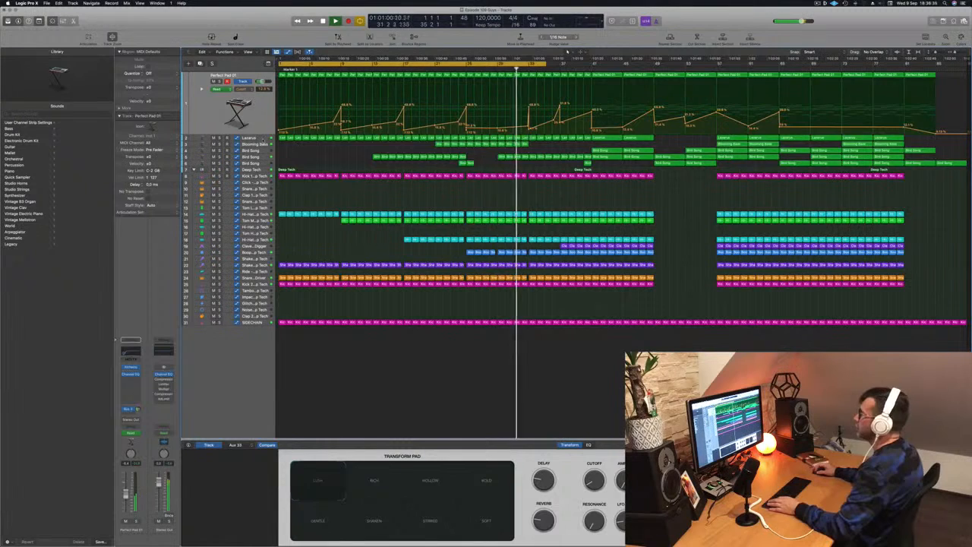
Show the Lazarus cutoff automation and add points that form a short, steep peak just after bar 33.
{"action": "left_click", "coordinate": [266, 139]}
{"action": "key", "text": "super+Right"}
{"action": "key", "text": "super+Right"}
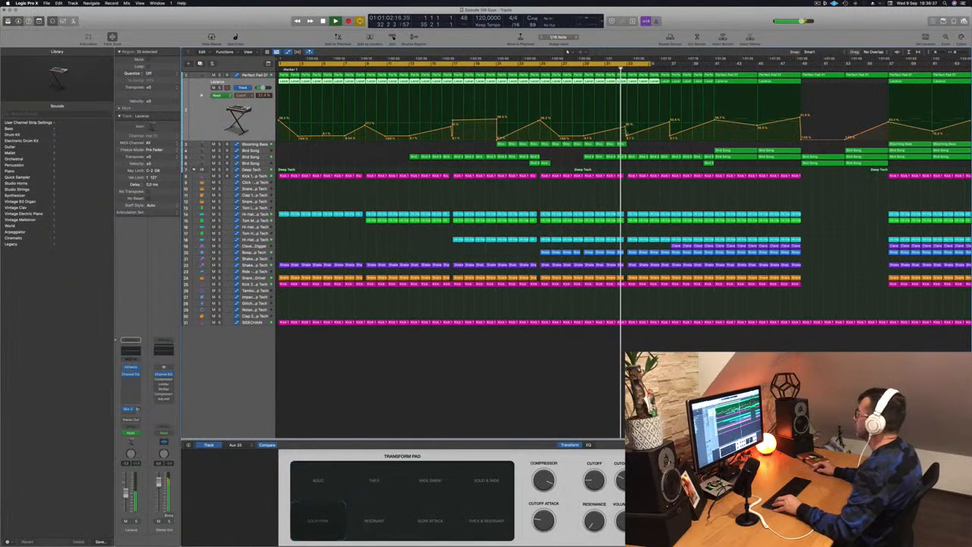
{"action": "left_click", "coordinate": [627, 135]}
{"action": "left_click", "coordinate": [628, 135]}
{"action": "mouse_move", "coordinate": [628, 135]}
{"action": "left_mouse_down"}
{"action": "mouse_move", "coordinate": [633, 109]}
{"action": "mouse_move", "coordinate": [636, 138]}
{"action": "left_mouse_up"}
{"action": "left_click", "coordinate": [635, 113]}
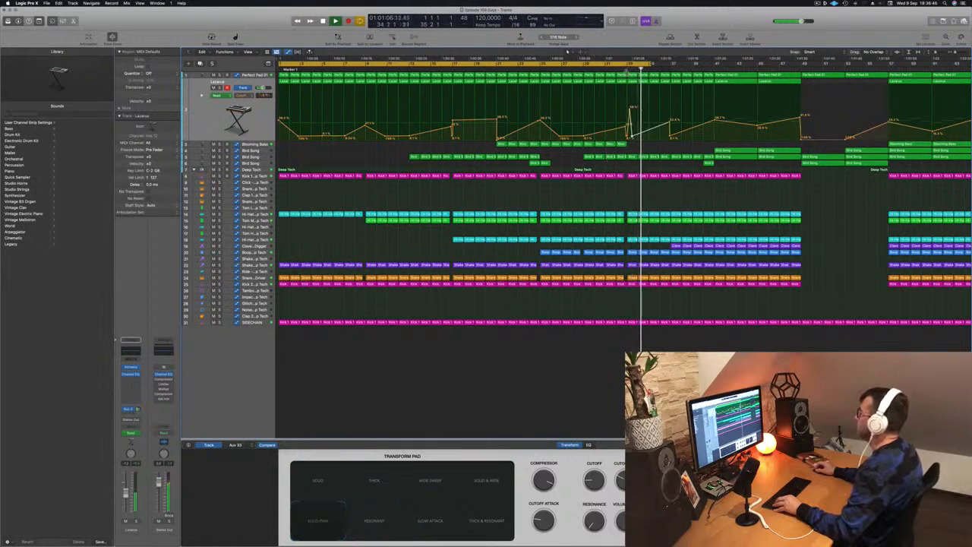
Set the cycle range to bars 31 to 35 for looping the transition around bar 33.
{"action": "key", "text": "super+Left"}
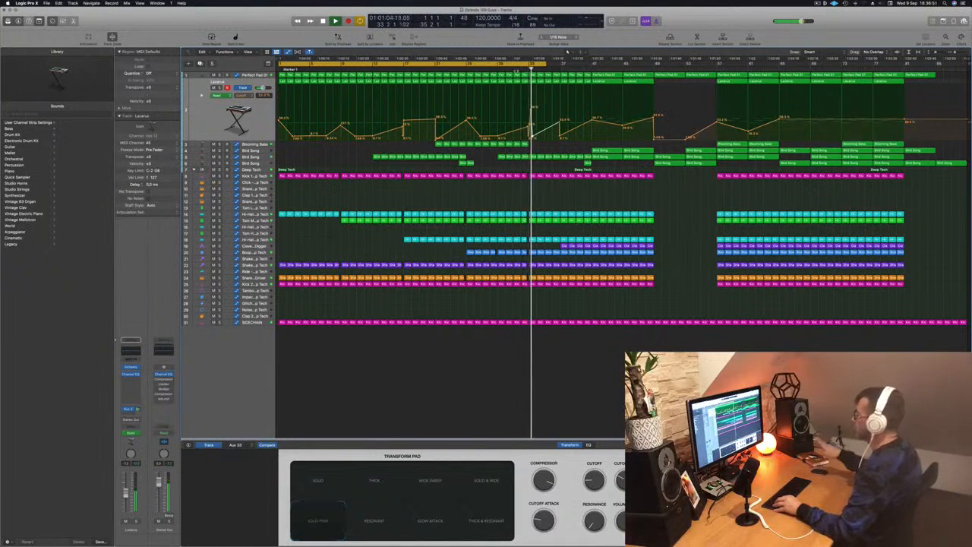
{"action": "key", "text": "super+Right"}
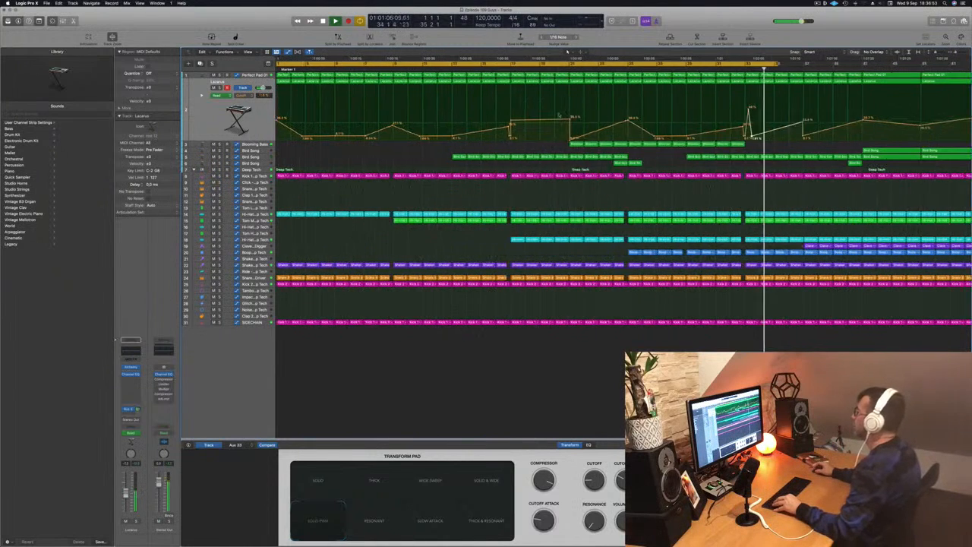
{"action": "key", "text": "Return"}
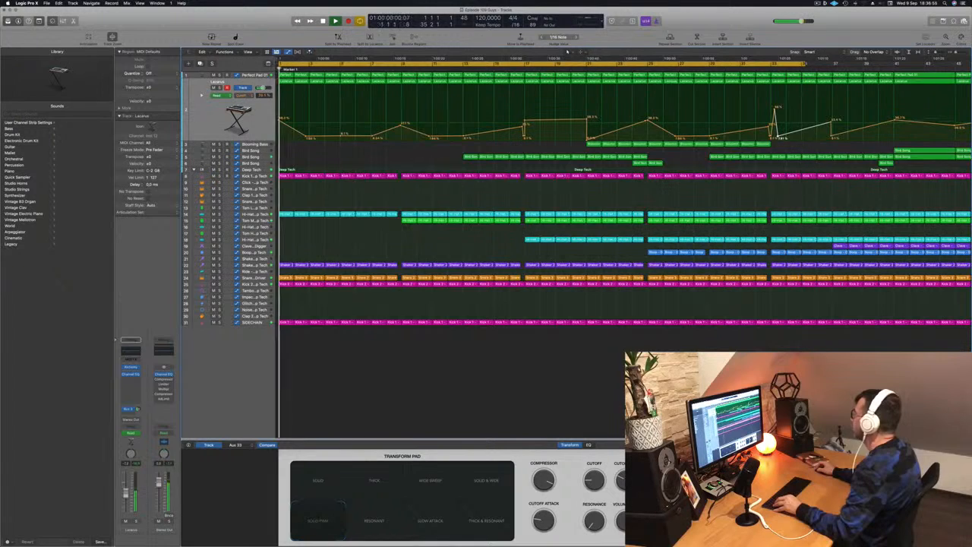
{"action": "left_click", "coordinate": [743, 64]}
{"action": "left_click_drag", "start_coordinate": [743, 65], "coordinate": [799, 69]}
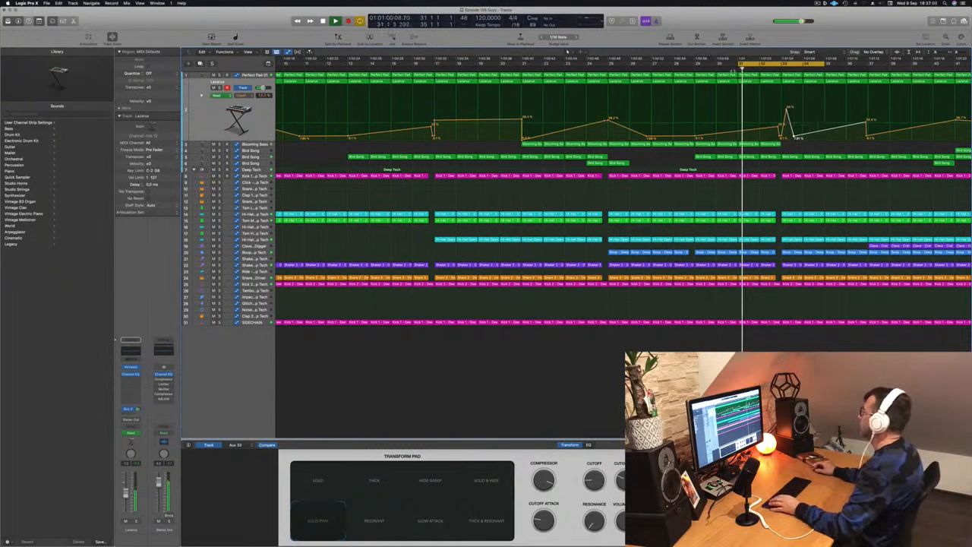
Copy the last one-bar Blooming Bass region to bars 33 and 34 while the section loops.
{"action": "scroll", "coordinate": [621, 119], "scroll_direction": "down", "scroll_amount": 4}
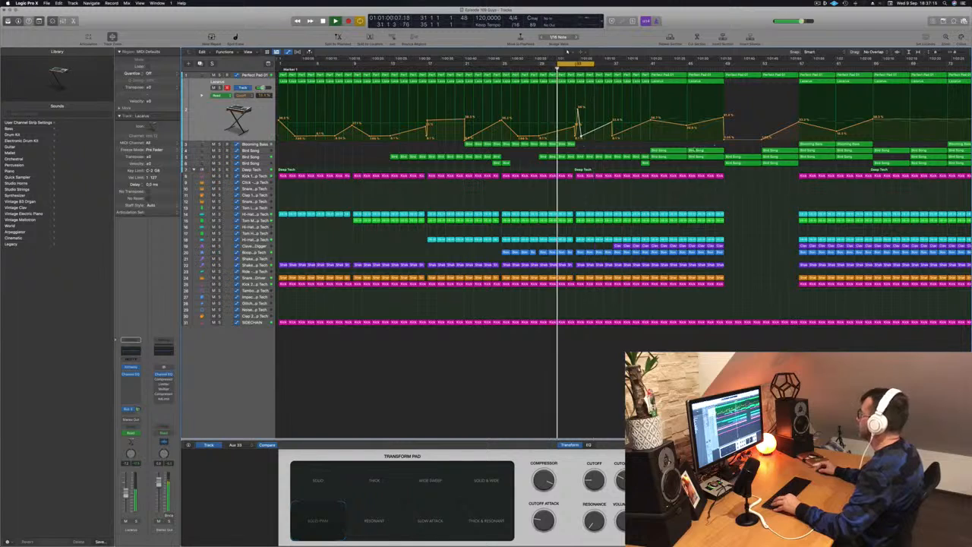
{"action": "key", "text": "super+Left"}
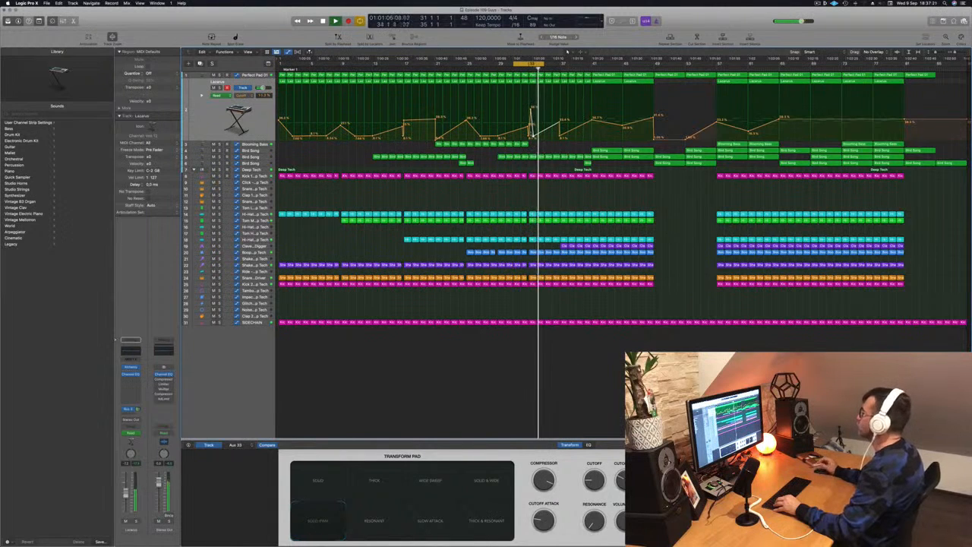
{"action": "key", "text": "super+Right"}
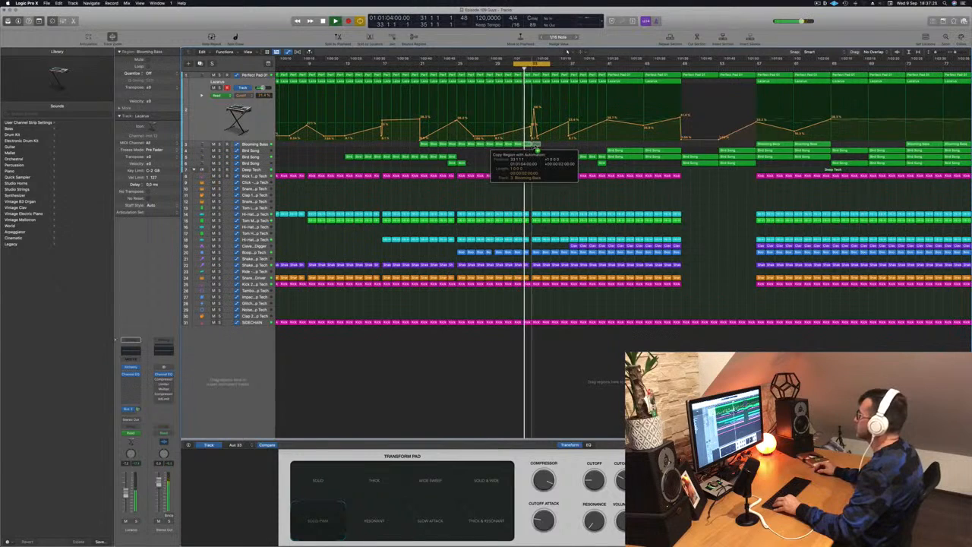
{"action": "left_click_drag", "start_coordinate": [536, 148], "coordinate": [536, 148]}
{"action": "left_click", "coordinate": [259, 145]}
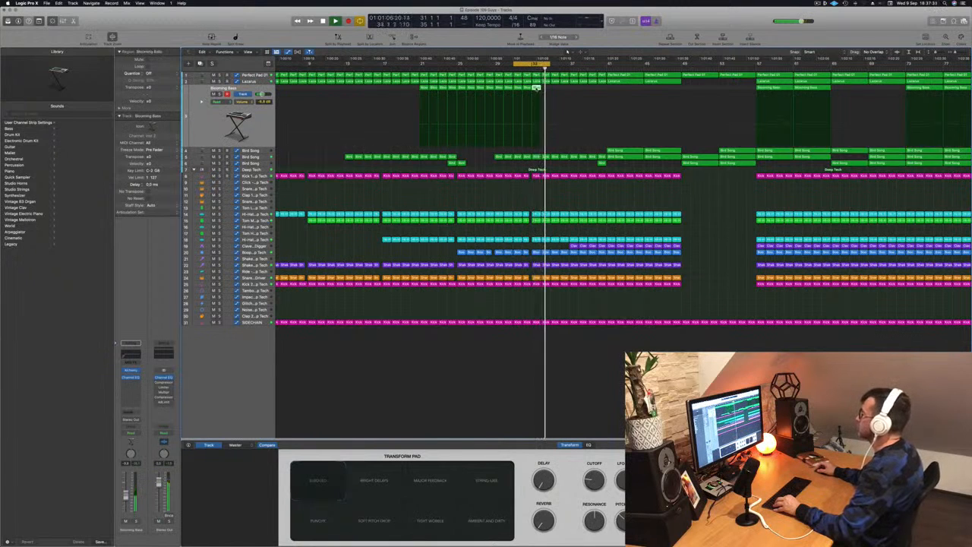
{"action": "left_click_drag", "start_coordinate": [537, 89], "coordinate": [547, 89]}
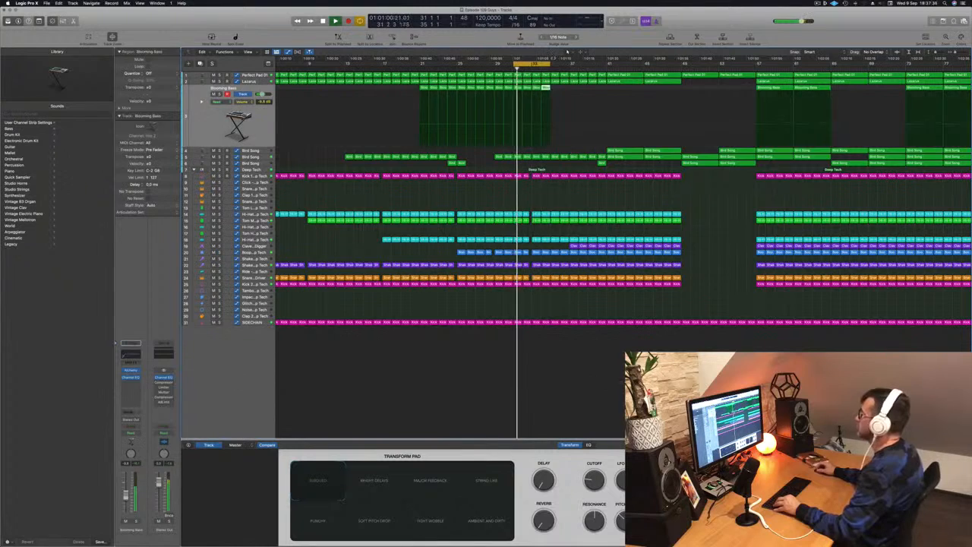
{"action": "scroll", "coordinate": [552, 91], "scroll_direction": "down", "scroll_amount": 5}
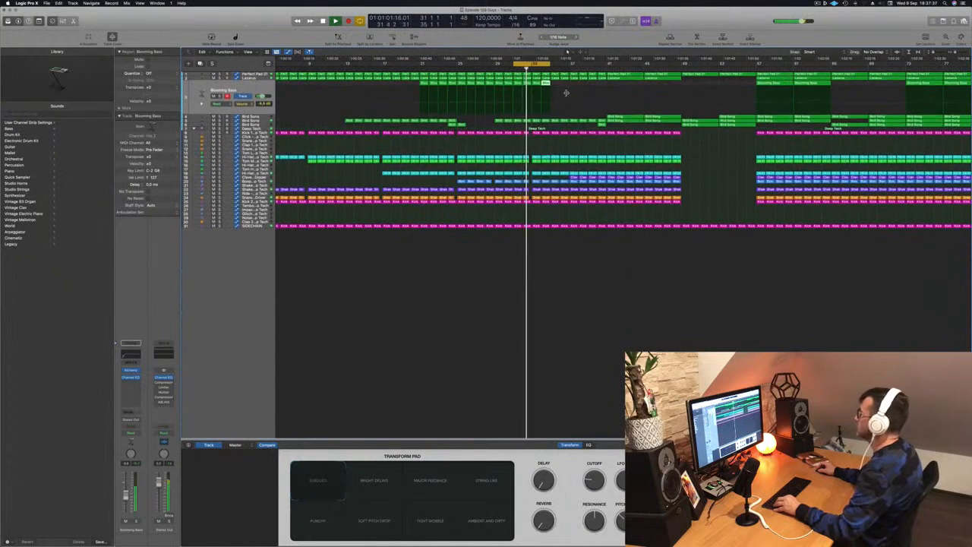
Extend the cycle range to bar 37 and shape the Perfect Pad 01 cutoff automation into a dip and short steep peak around bar 37.
{"action": "scroll", "coordinate": [566, 95], "scroll_direction": "up", "scroll_amount": 2}
{"action": "scroll", "coordinate": [566, 94], "scroll_direction": "up", "scroll_amount": 5}
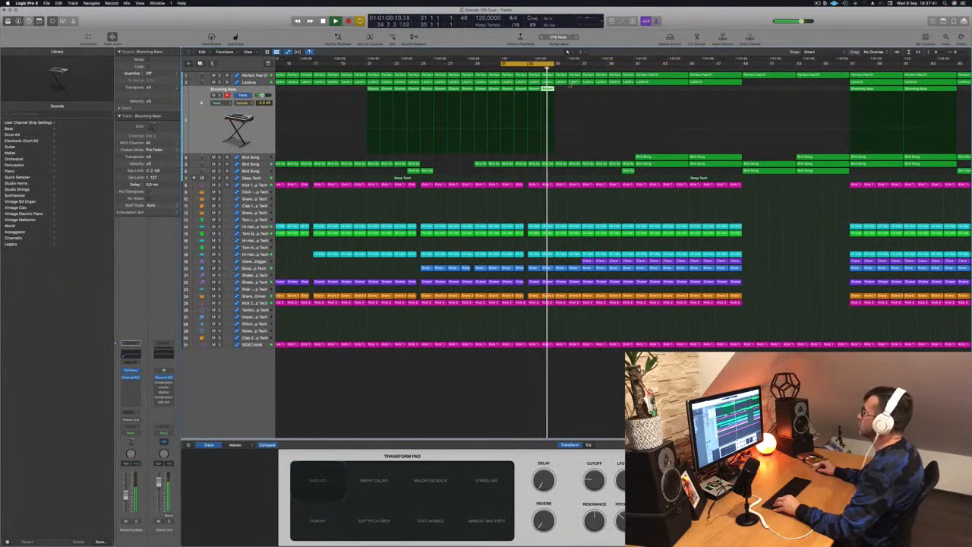
{"action": "left_click", "coordinate": [252, 77]}
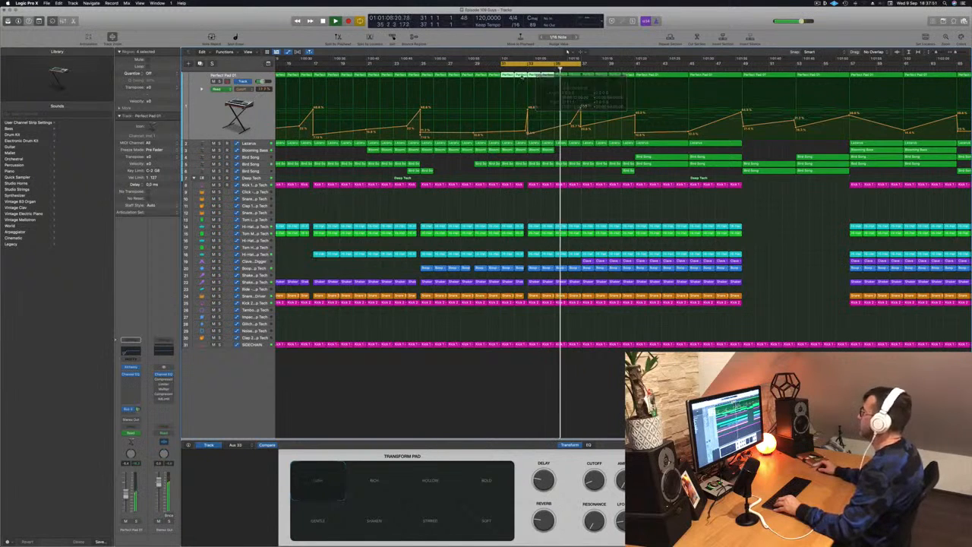
{"action": "key", "text": "super+Left"}
{"action": "key", "text": "super+Left"}
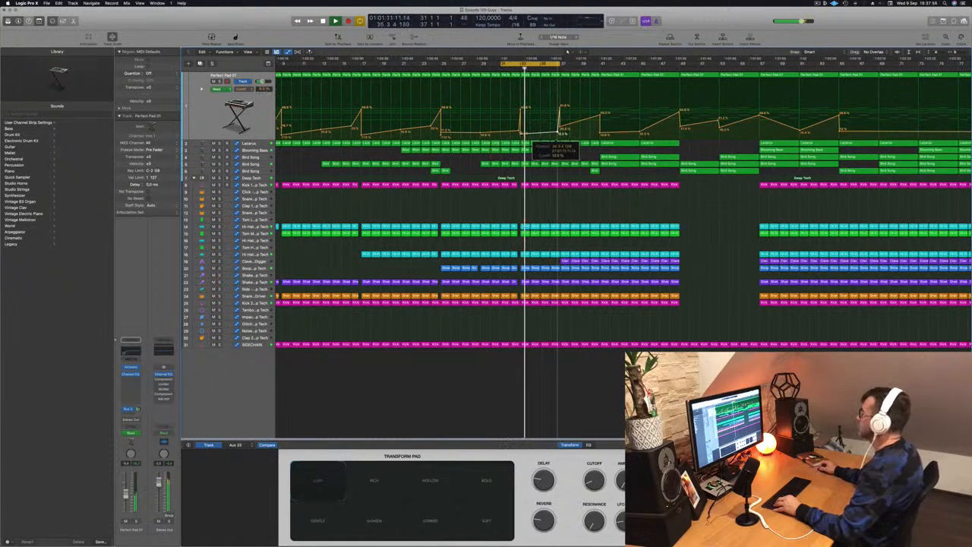
Shape the Lazarus cutoff automation with a low point just before bar 37 that jumps to a high point just after it.
{"action": "left_click", "coordinate": [259, 142]}
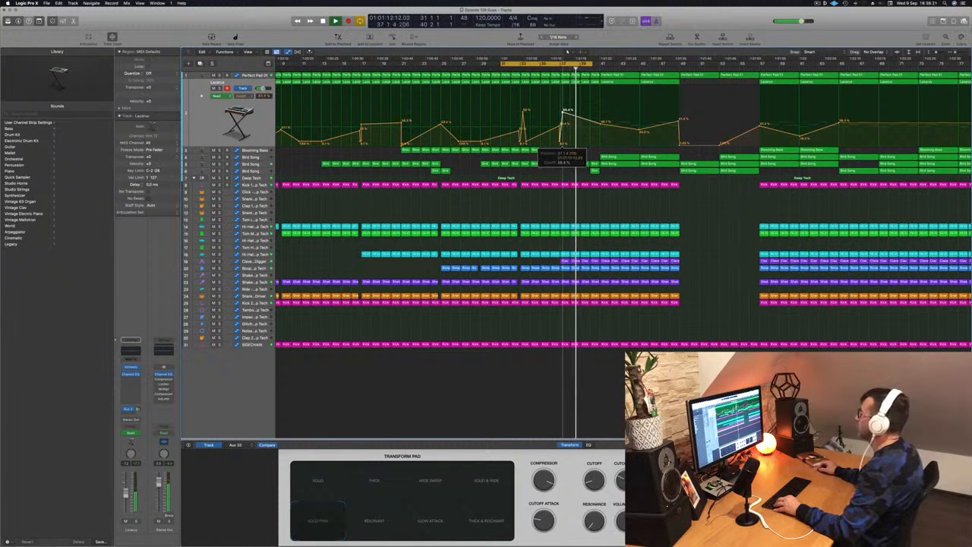
{"action": "left_click", "coordinate": [560, 68]}
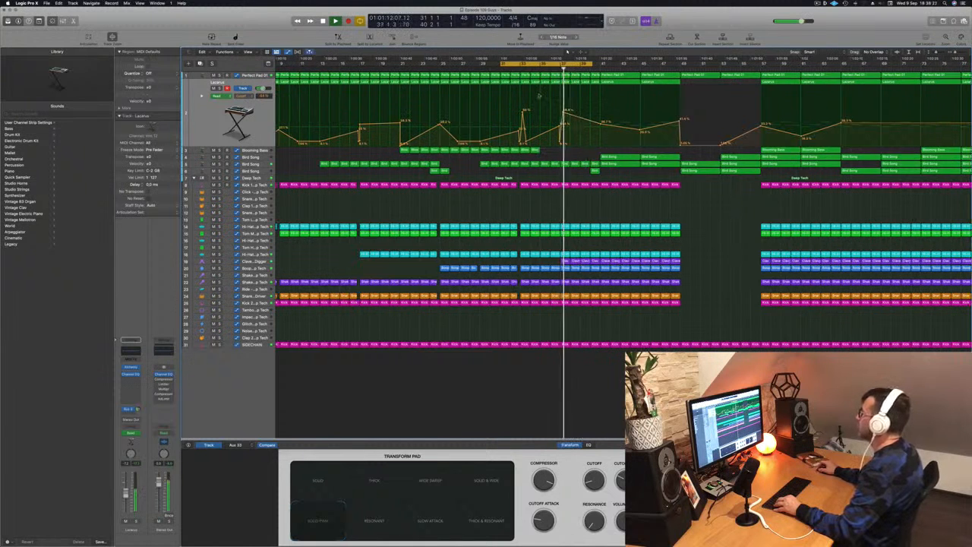
{"action": "scroll", "coordinate": [539, 96], "scroll_direction": "up", "scroll_amount": 8}
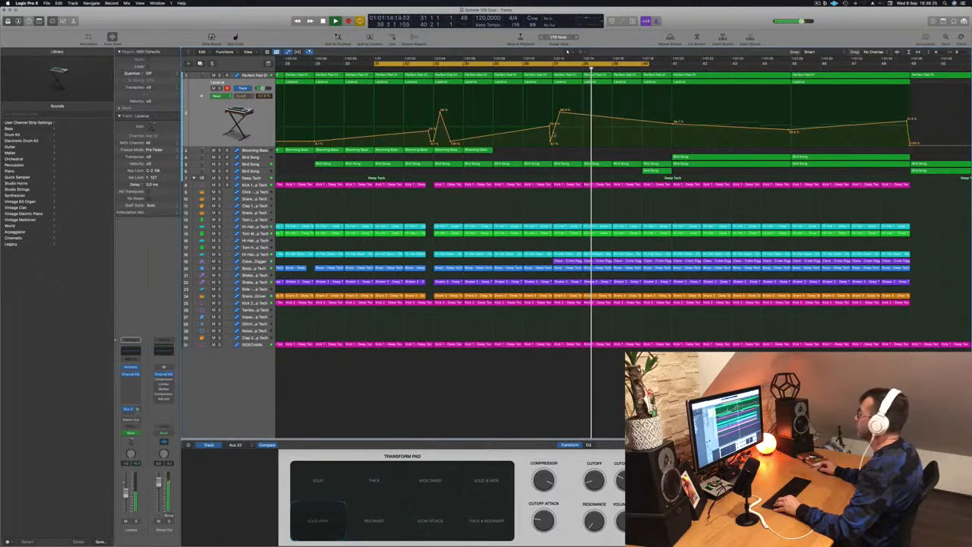
{"action": "left_click_drag", "start_coordinate": [551, 142], "coordinate": [554, 143]}
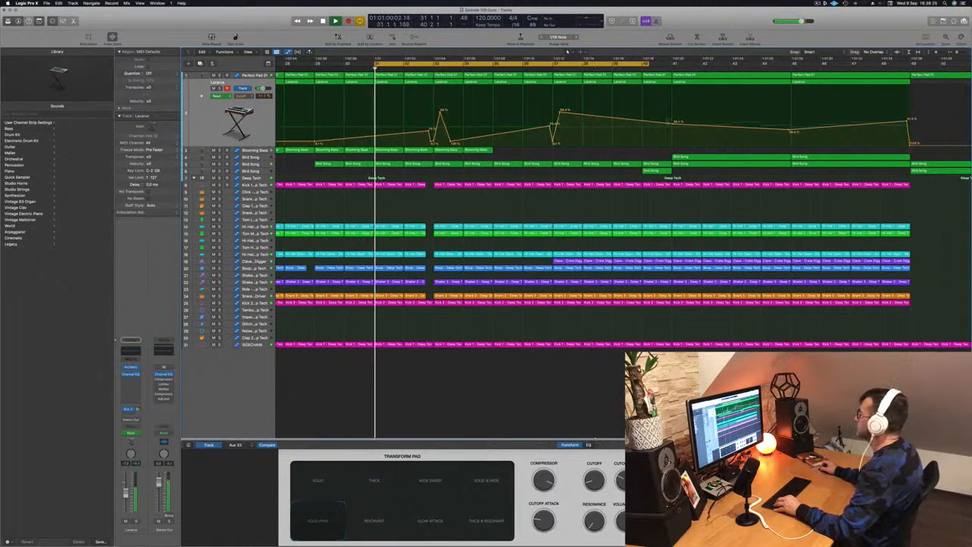
Extend the cycle range to bar 43 and copy the one-bar Blooming Bass regions onward until they fill up to bar 41.
{"action": "left_click_drag", "start_coordinate": [650, 64], "coordinate": [732, 63]}
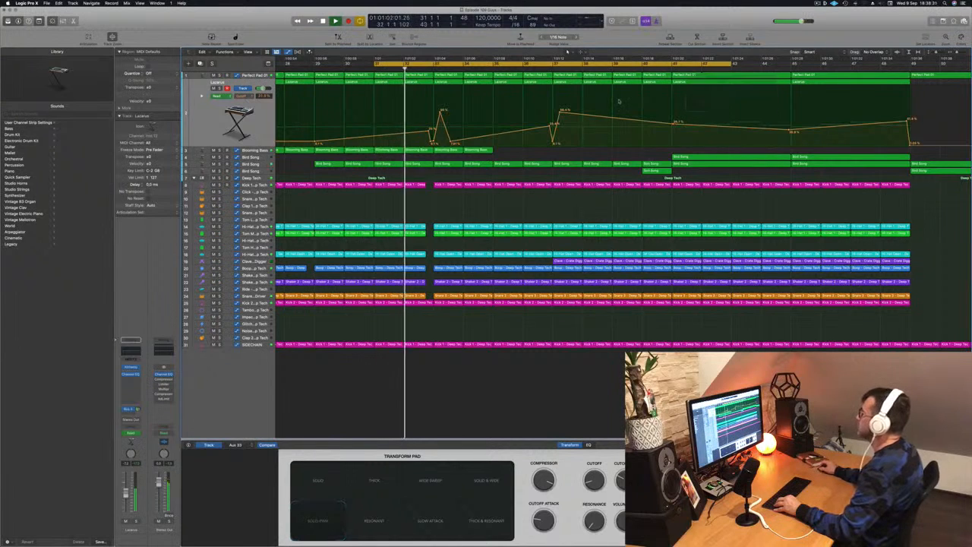
{"action": "key", "text": "super+Left"}
{"action": "key", "text": "super+Left"}
{"action": "key", "text": "super+Left"}
{"action": "key", "text": "super+Left"}
{"action": "key", "text": "super+Left"}
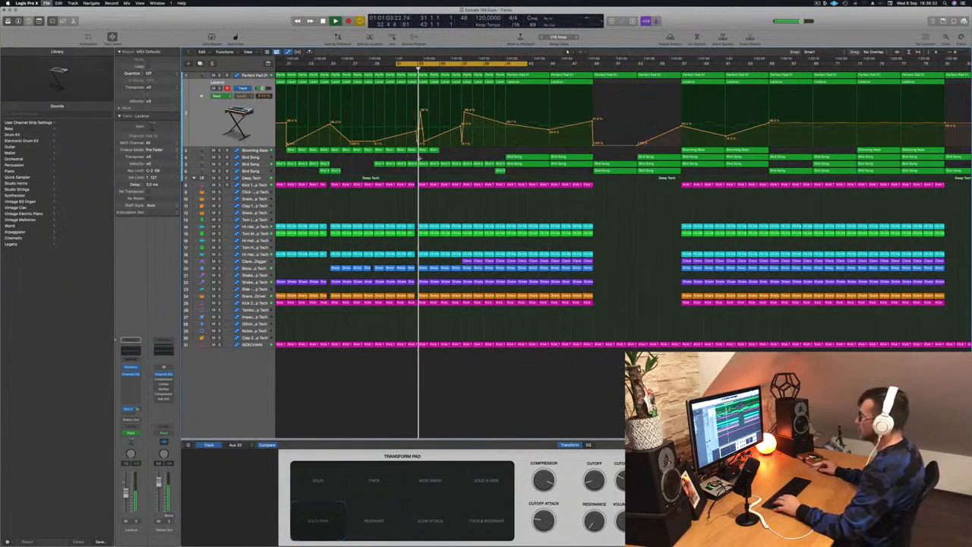
{"action": "left_click_drag", "start_coordinate": [444, 152], "coordinate": [498, 153]}
{"action": "scroll", "coordinate": [486, 158], "scroll_direction": "left", "scroll_amount": 5}
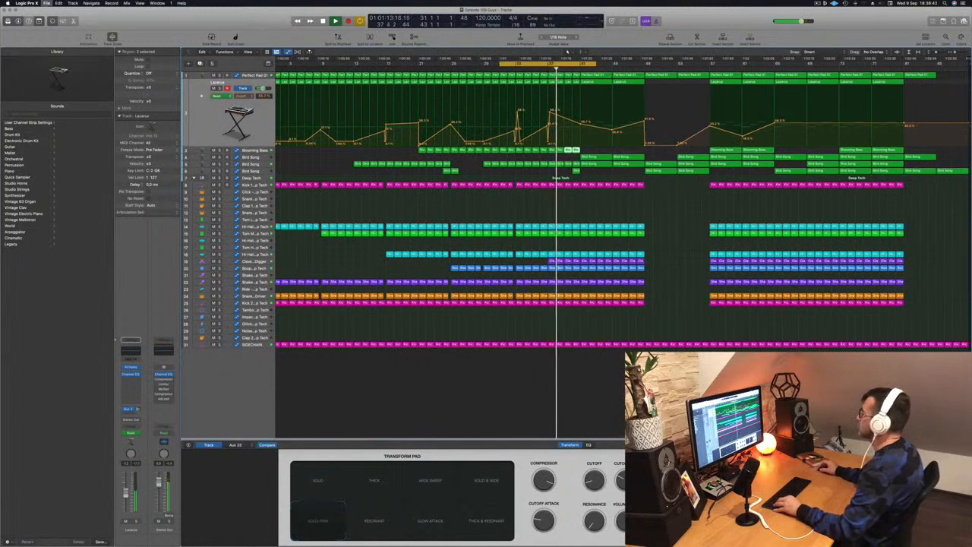
Add an empty duplicate Lazarus track and slightly raise the Perfect Pad 01 cutoff automation point at bar 41.
{"action": "key", "text": "a"}
{"action": "key", "text": "a"}
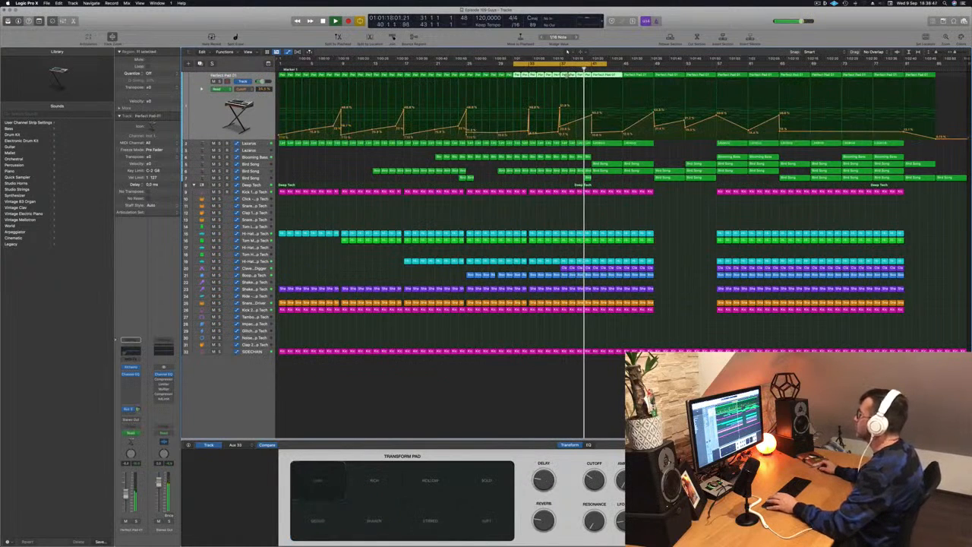
{"action": "left_click", "coordinate": [552, 67]}
{"action": "left_click_drag", "start_coordinate": [593, 115], "coordinate": [592, 113]}
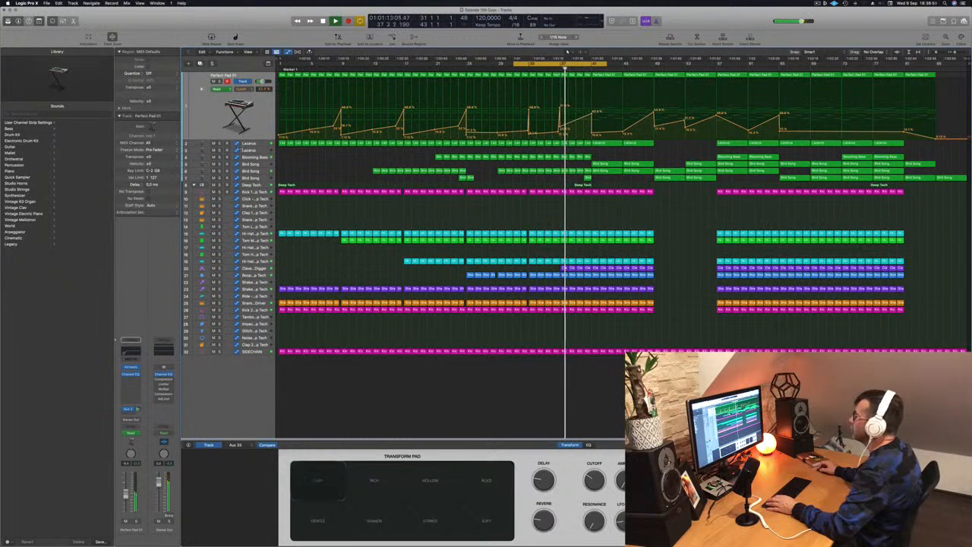
Briefly solo the first Lazarus track and extend the cycle range to bar 53.
{"action": "left_click", "coordinate": [259, 143]}
{"action": "left_click", "coordinate": [219, 88]}
{"action": "left_click", "coordinate": [219, 88]}
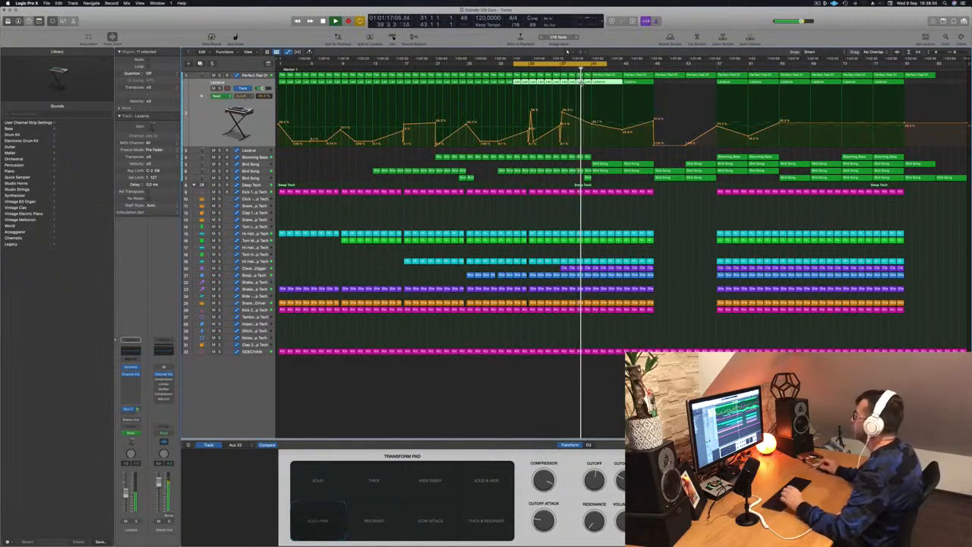
{"action": "left_click_drag", "start_coordinate": [608, 65], "coordinate": [686, 69]}
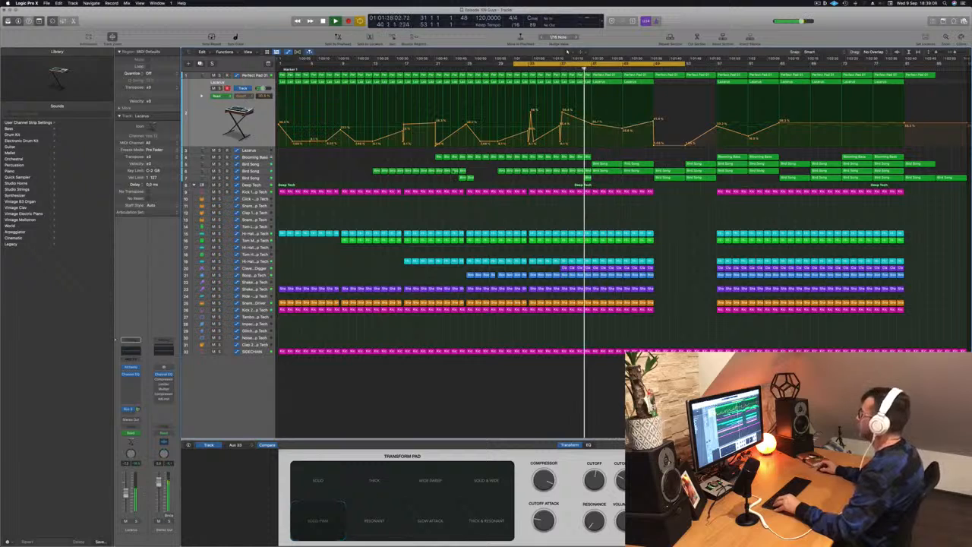
Copy the Bird Song region at bar 41 on the first Bird Song track back to bar 33 as a two-bar region.
{"action": "left_click_drag", "start_coordinate": [605, 167], "coordinate": [542, 169]}
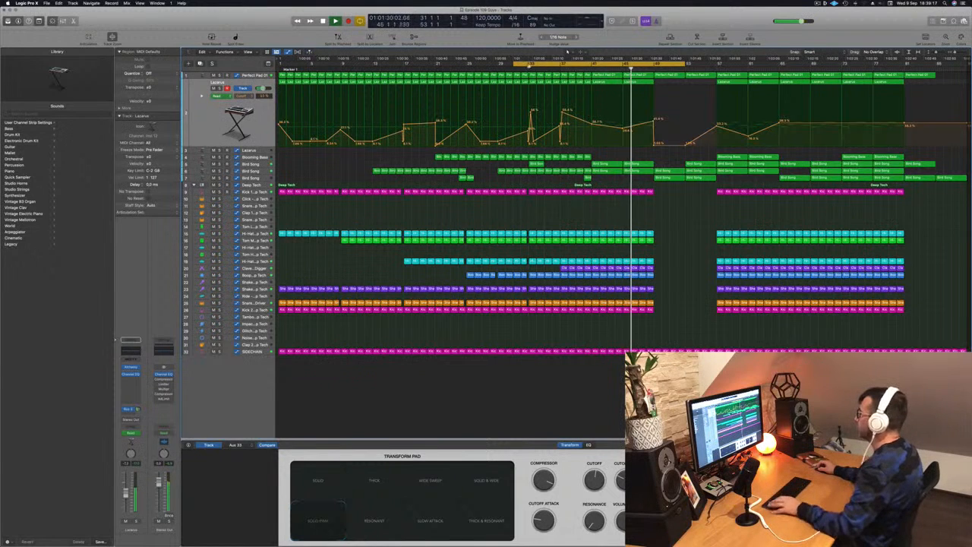
{"action": "left_click", "coordinate": [521, 67]}
{"action": "key", "text": "super+z"}
{"action": "scroll", "coordinate": [522, 105], "scroll_direction": "up", "scroll_amount": 5}
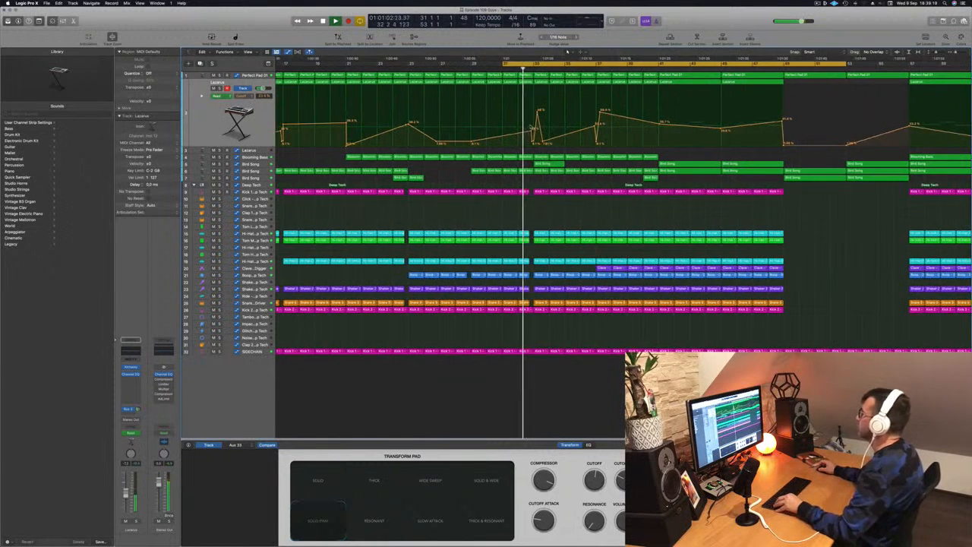
{"action": "scroll", "coordinate": [514, 126], "scroll_direction": "down", "scroll_amount": 3}
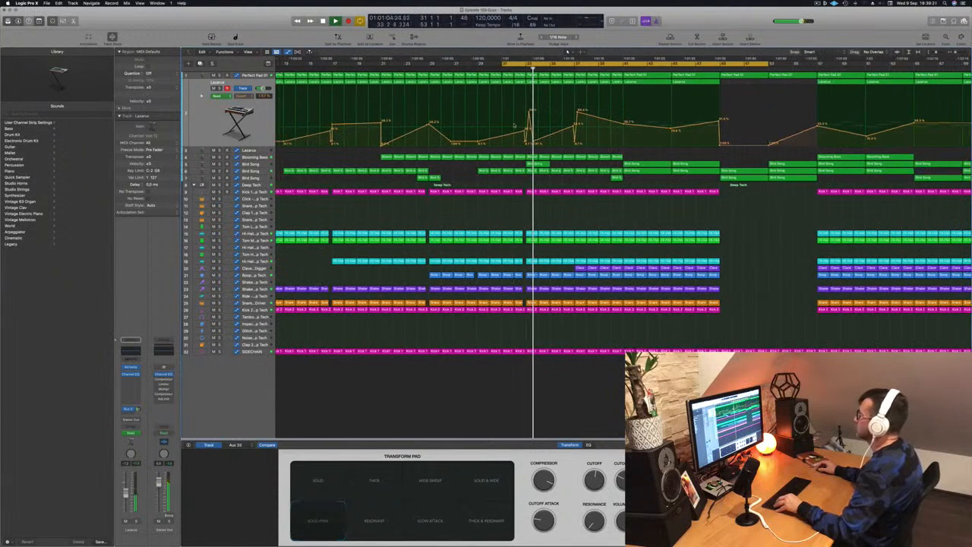
{"action": "left_click", "coordinate": [536, 165]}
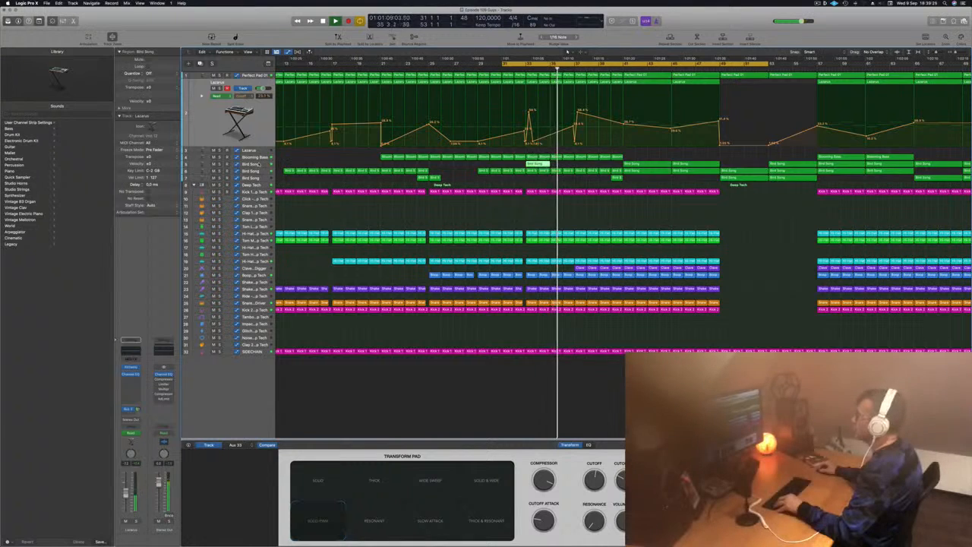
Play from around bar 32 and copy the two-bar Bird Song region from bar 33 to bar 37 on the same track.
{"action": "left_click", "coordinate": [262, 165]}
{"action": "left_click", "coordinate": [519, 69]}
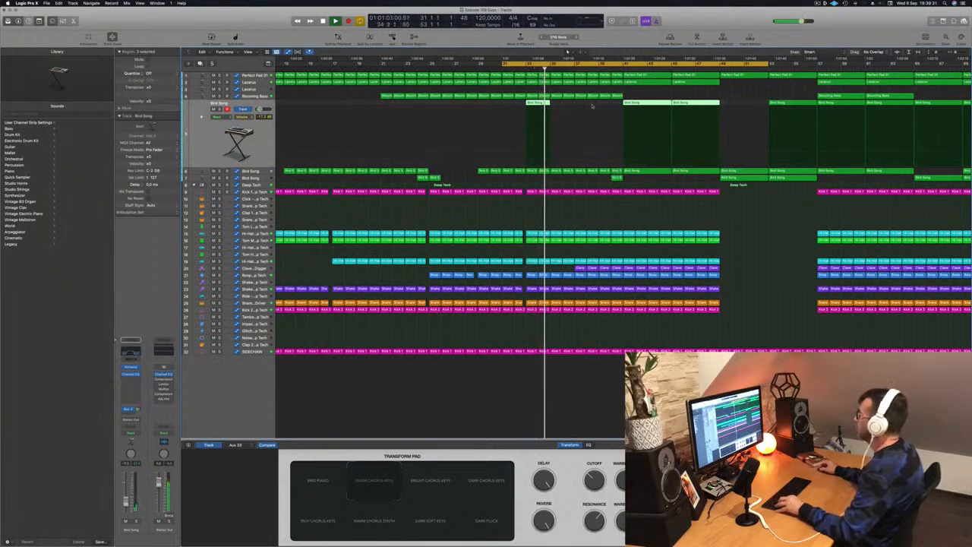
{"action": "left_click_drag", "start_coordinate": [537, 104], "coordinate": [584, 105]}
{"action": "key", "text": "super+Left"}
{"action": "key", "text": "super+Up"}
{"action": "key", "text": "super+Up"}
{"action": "key", "text": "super+Up"}
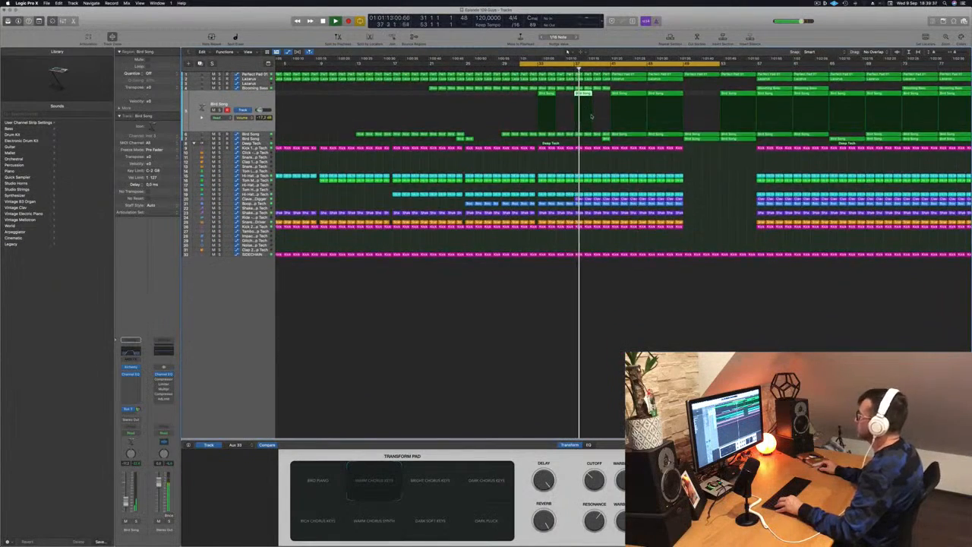
{"action": "key", "text": "super+Right"}
{"action": "key", "text": "super+Right"}
{"action": "scroll", "coordinate": [599, 117], "scroll_direction": "up", "scroll_amount": 1}
{"action": "key", "text": "super+Down"}
{"action": "key", "text": "super+Down"}
{"action": "key", "text": "super+Down"}
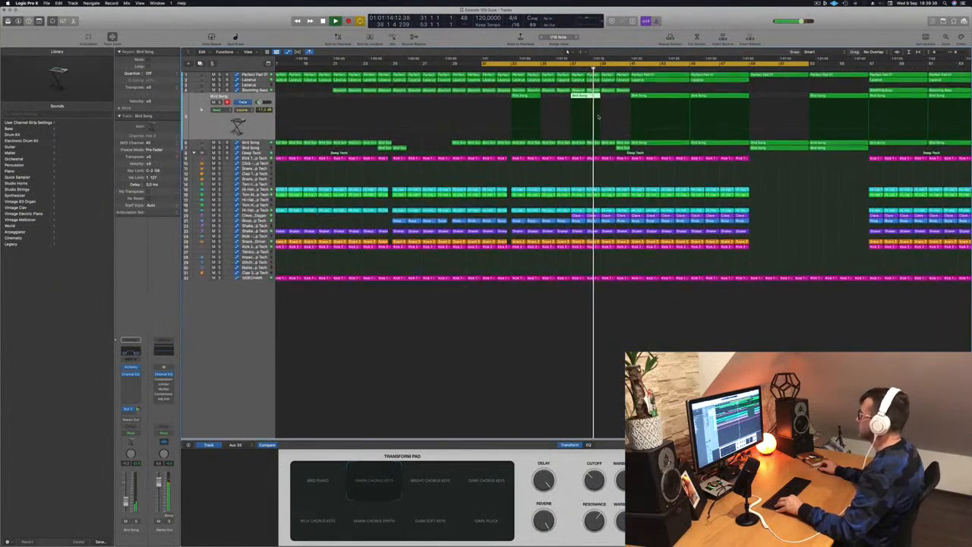
{"action": "key", "text": "super+Down"}
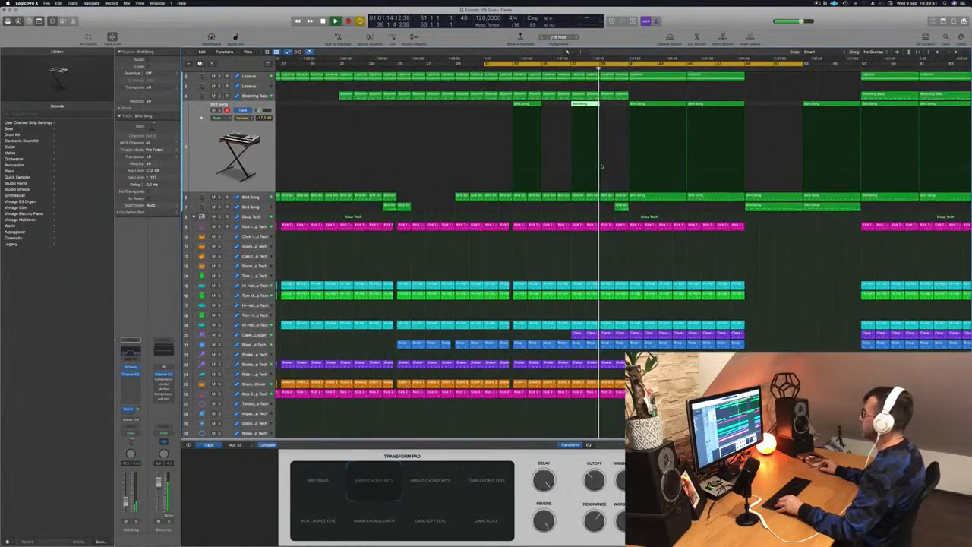
Show the second Bird Song track's filter automation and examine its curve while playing on to about bar 49.
{"action": "key", "text": "super+Left"}
{"action": "key", "text": "super+Left"}
{"action": "key", "text": "super+Left"}
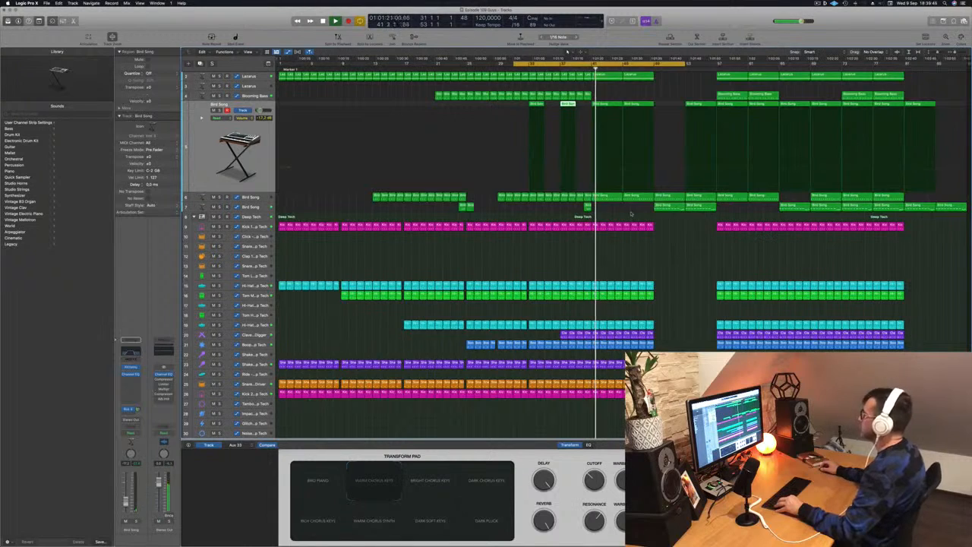
{"action": "key", "text": "Down"}
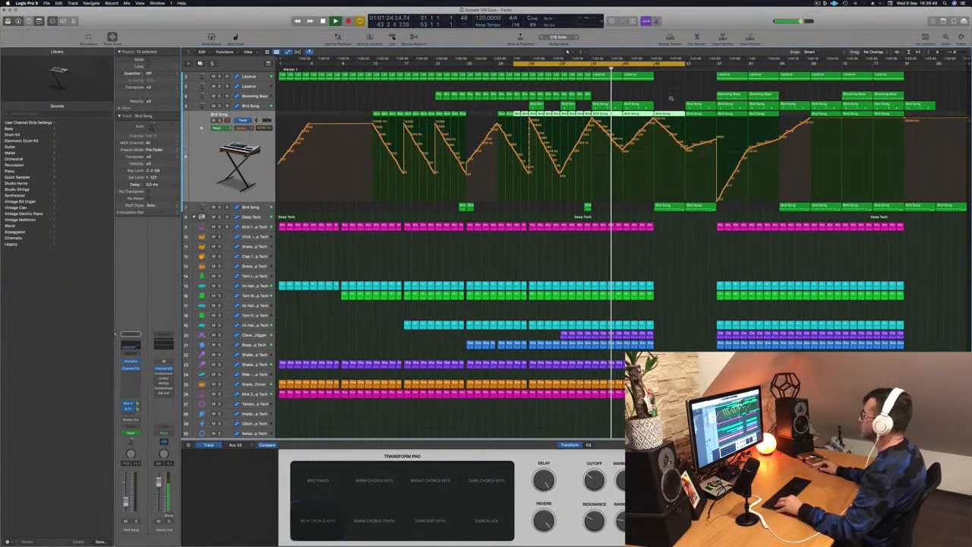
{"action": "scroll", "coordinate": [671, 98], "scroll_direction": "up", "scroll_amount": 1}
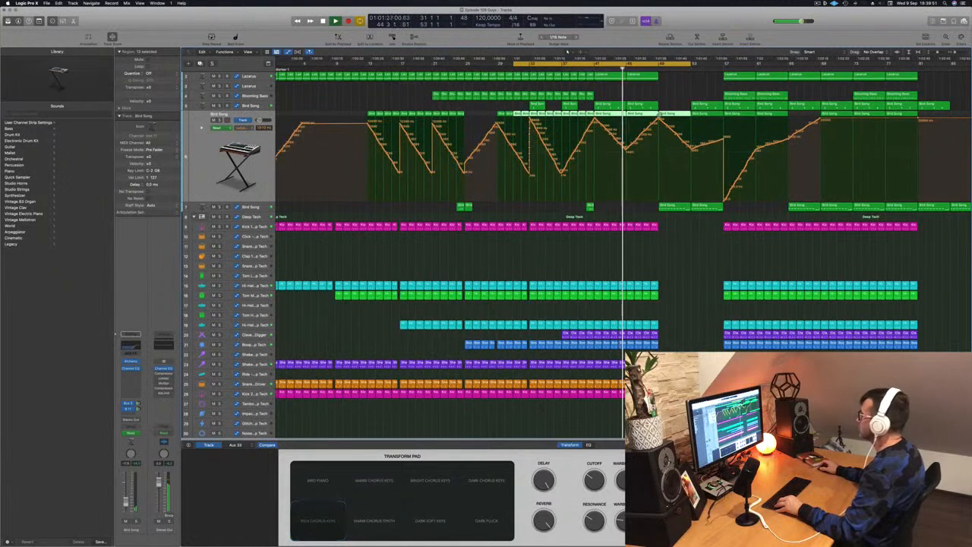
{"action": "scroll", "coordinate": [567, 51], "scroll_direction": "down", "scroll_amount": 1}
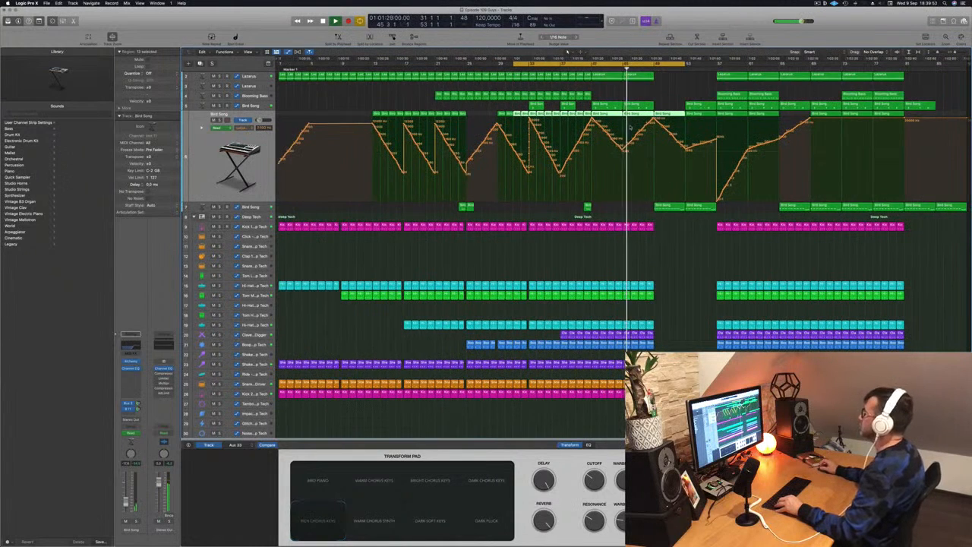
{"action": "scroll", "coordinate": [632, 127], "scroll_direction": "up", "scroll_amount": 1}
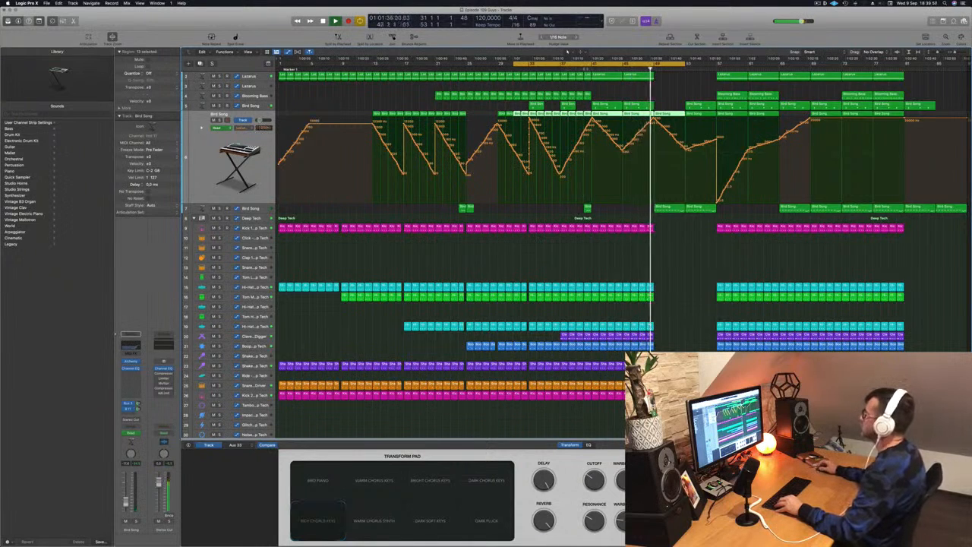
Stop playback, set the cycle range to bars 41 to 49, and repeat that section three times so the later arrangement shifts back.
{"action": "left_click", "coordinate": [586, 69]}
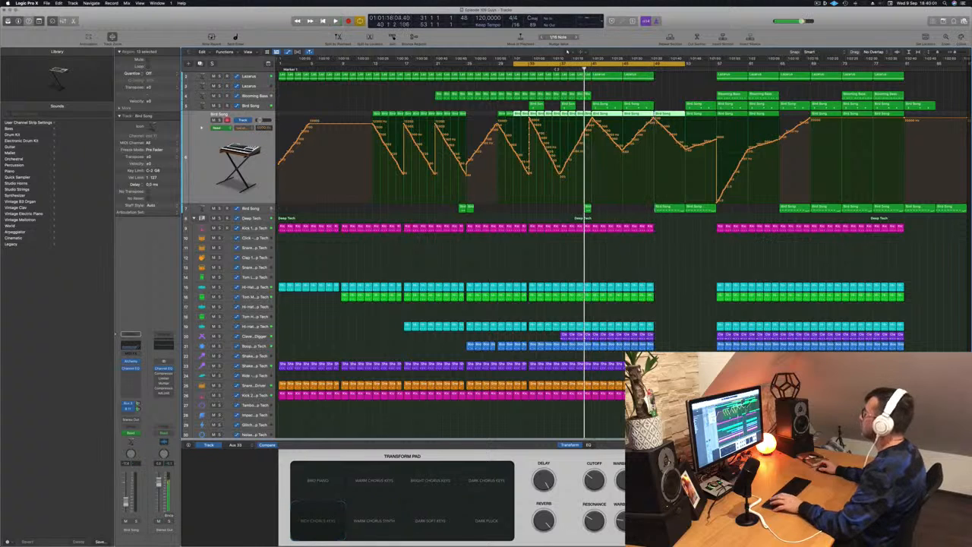
{"action": "key", "text": "c"}
{"action": "left_click_drag", "start_coordinate": [593, 66], "coordinate": [654, 69]}
{"action": "key", "text": "super+r"}
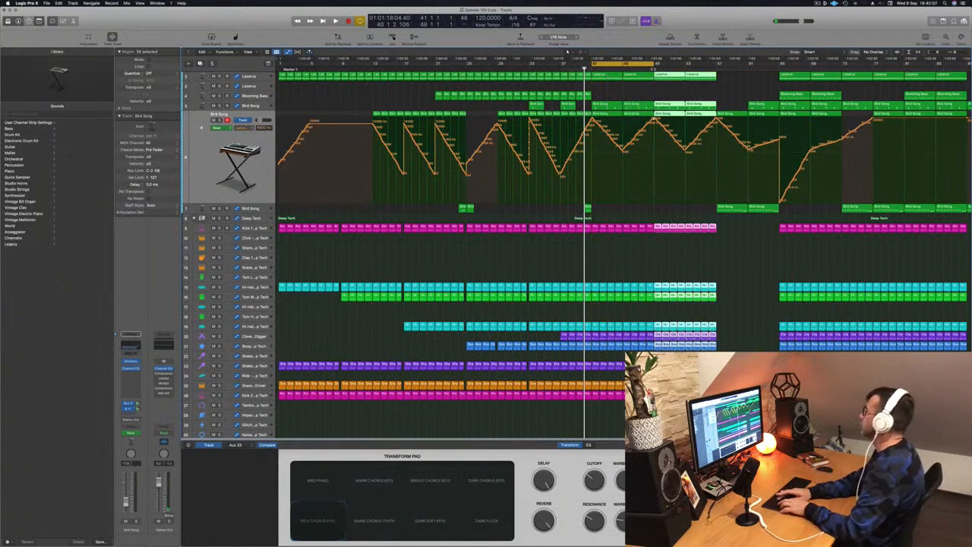
{"action": "key", "text": "super+r"}
{"action": "key", "text": "super+r"}
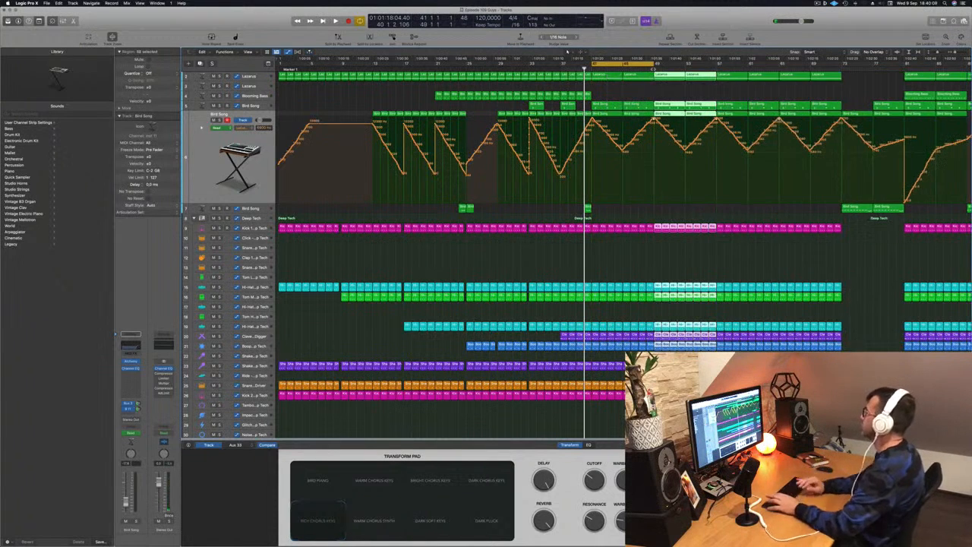
Play the loop of bars 41 to 49 and select the empty second Lazarus track to show its automation.
{"action": "key", "text": "space"}
{"action": "key", "text": "super+Left"}
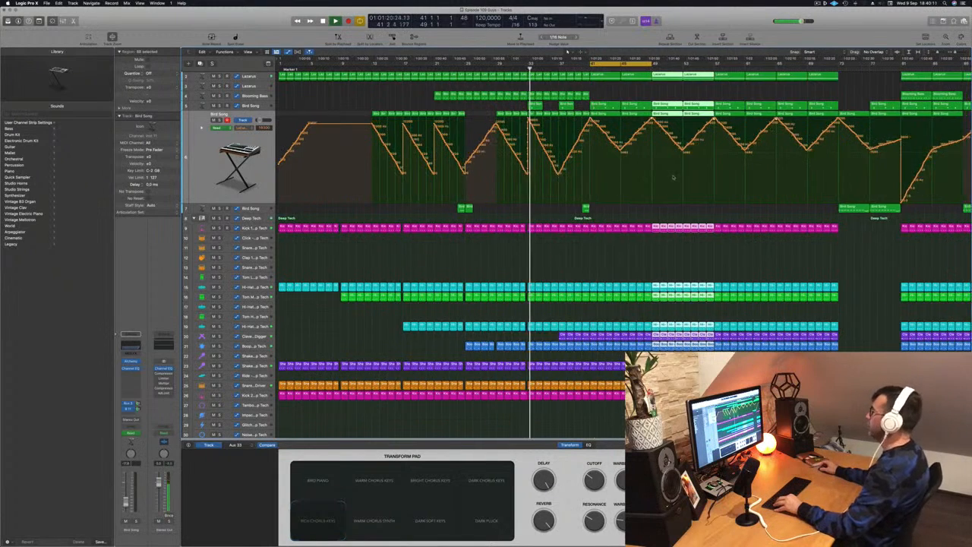
{"action": "scroll", "coordinate": [653, 181], "scroll_direction": "up", "scroll_amount": 1}
{"action": "left_click", "coordinate": [558, 217]}
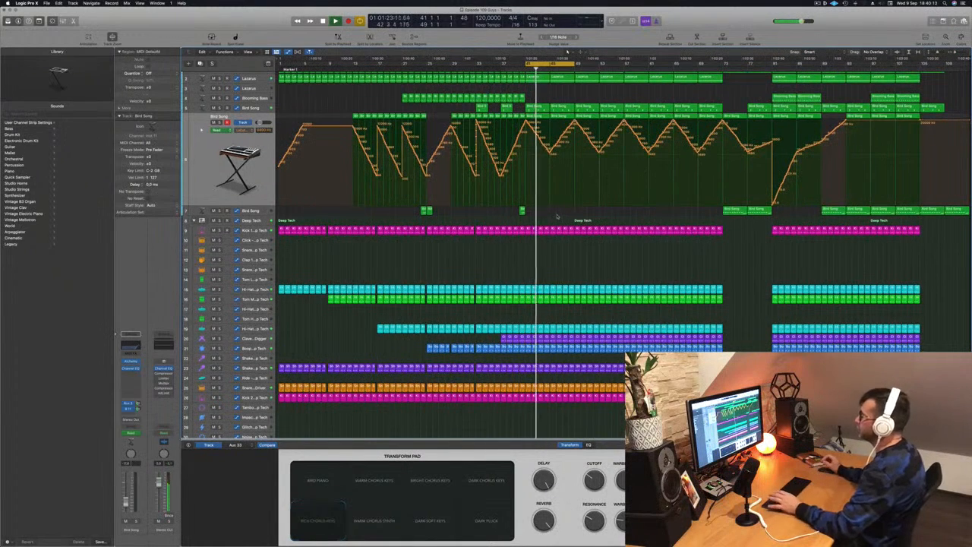
{"action": "mouse_move", "coordinate": [653, 545]}
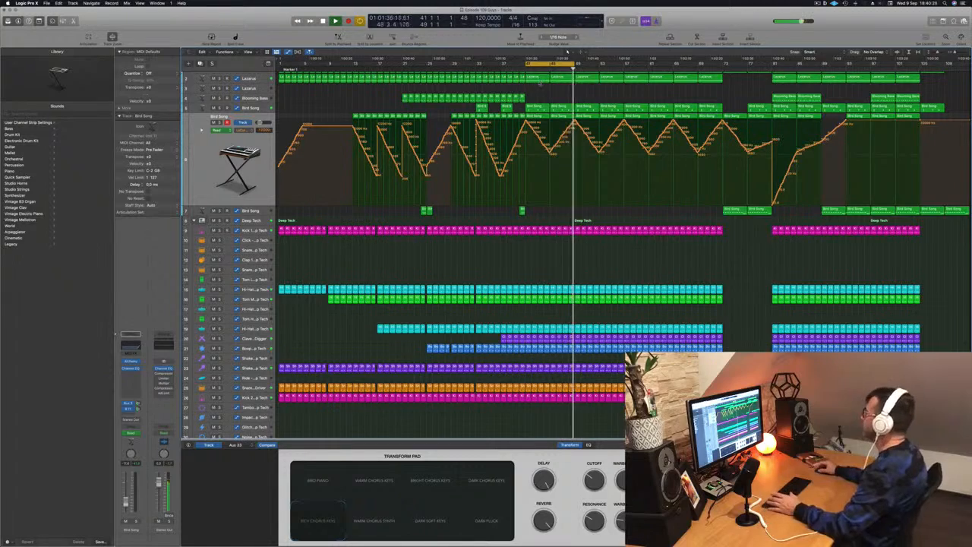
{"action": "scroll", "coordinate": [553, 79], "scroll_direction": "up", "scroll_amount": 1}
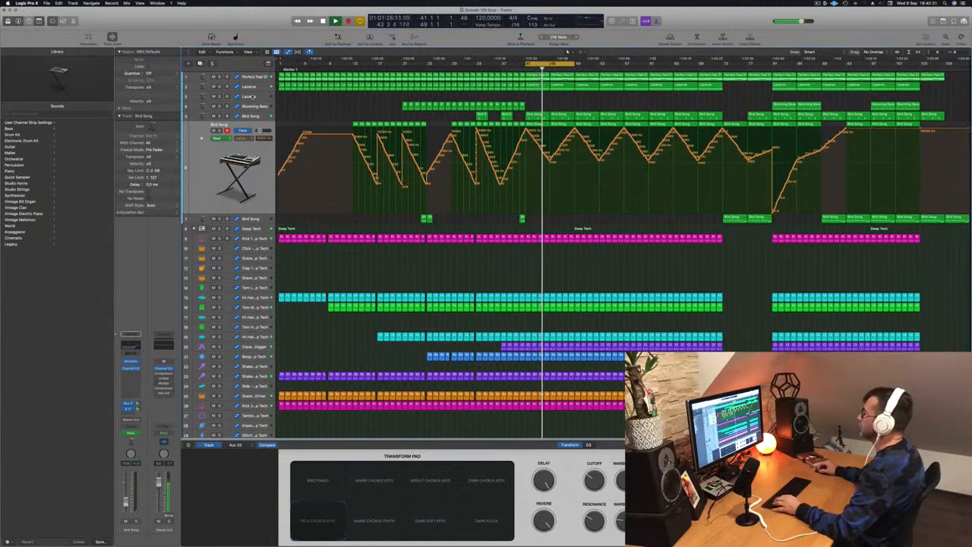
{"action": "left_click", "coordinate": [253, 97]}
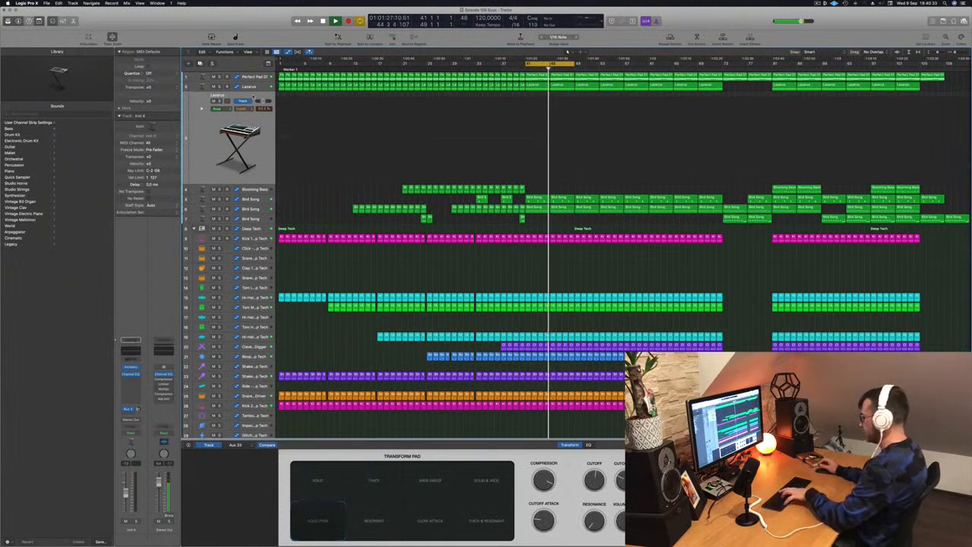
Show the Musical Typing keyboard and try out notes between C and G on the second Lazarus track over the loop.
{"action": "key", "text": "super+k"}
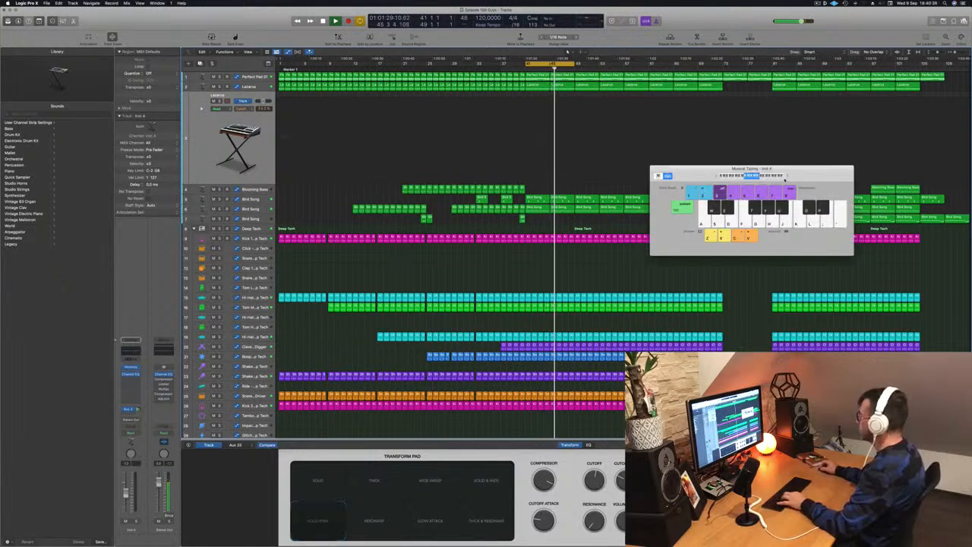
{"action": "key", "text": "f"}
{"action": "key", "text": "d"}
{"action": "key", "text": "a"}
{"action": "key", "text": "d"}
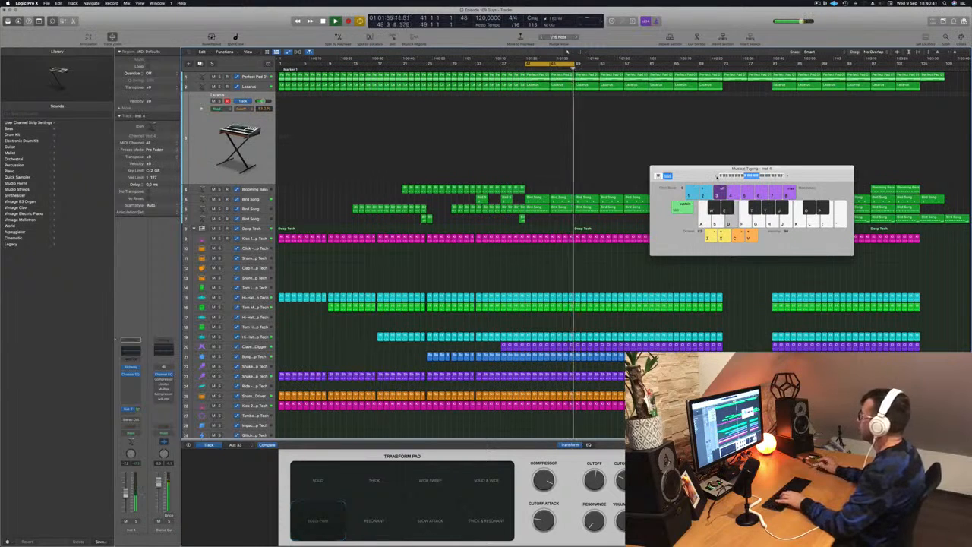
{"action": "key", "text": "f"}
{"action": "key", "text": "g"}
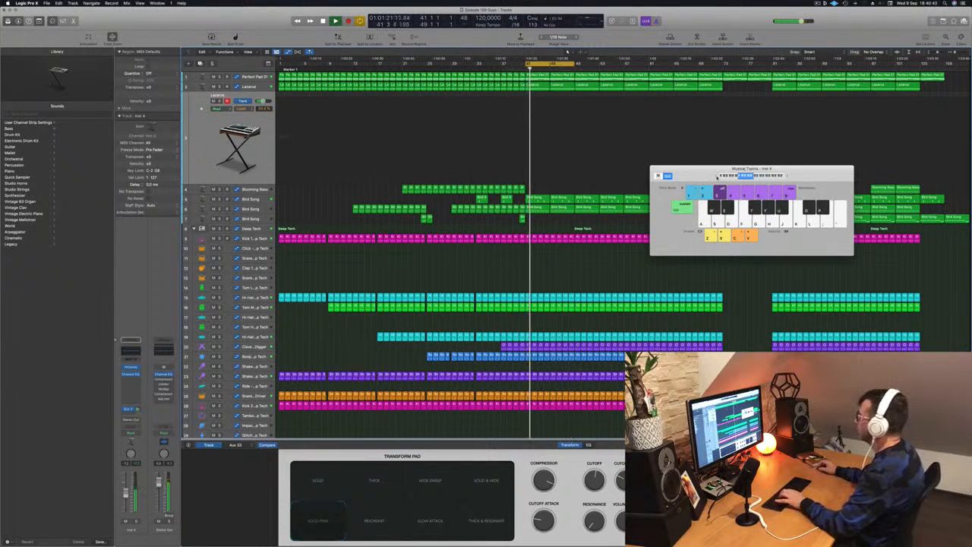
{"action": "key", "text": "g"}
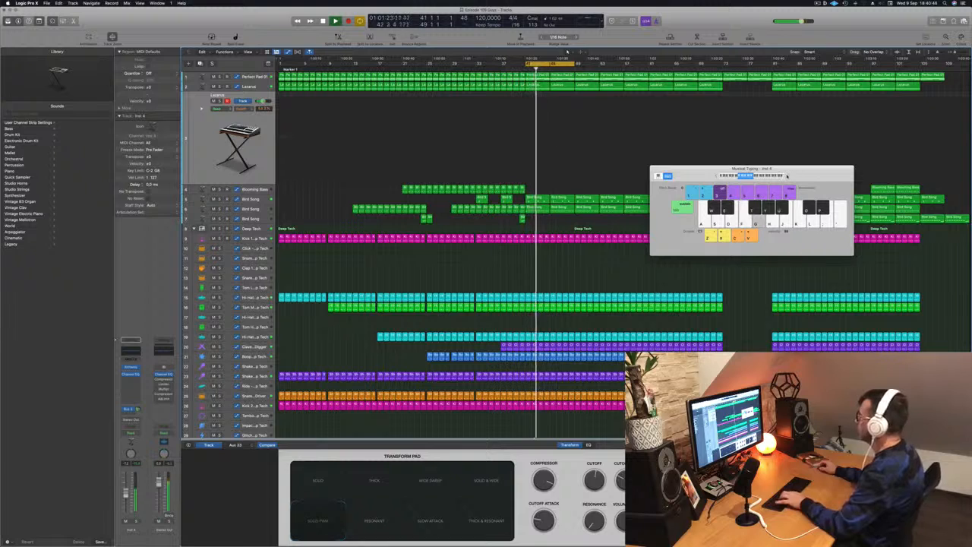
Audition melody ideas on the Lazarus track using notes from E up to the higher F over the playing loop.
{"action": "key", "text": "d"}
{"action": "key", "text": "f"}
{"action": "key", "text": "k"}
{"action": "key", "text": "j"}
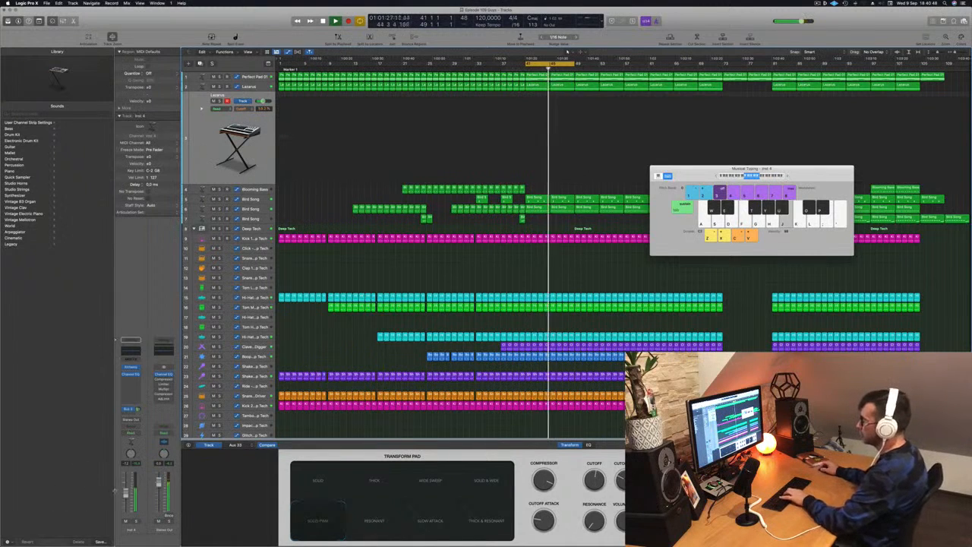
{"action": "key", "text": "h"}
{"action": "key", "text": "j"}
{"action": "key", "text": "h"}
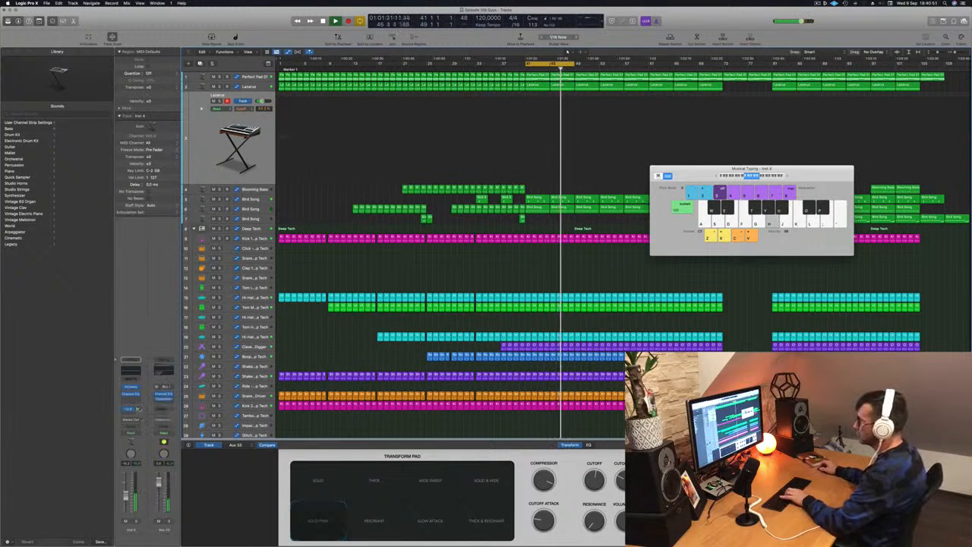
{"action": "key", "text": "j"}
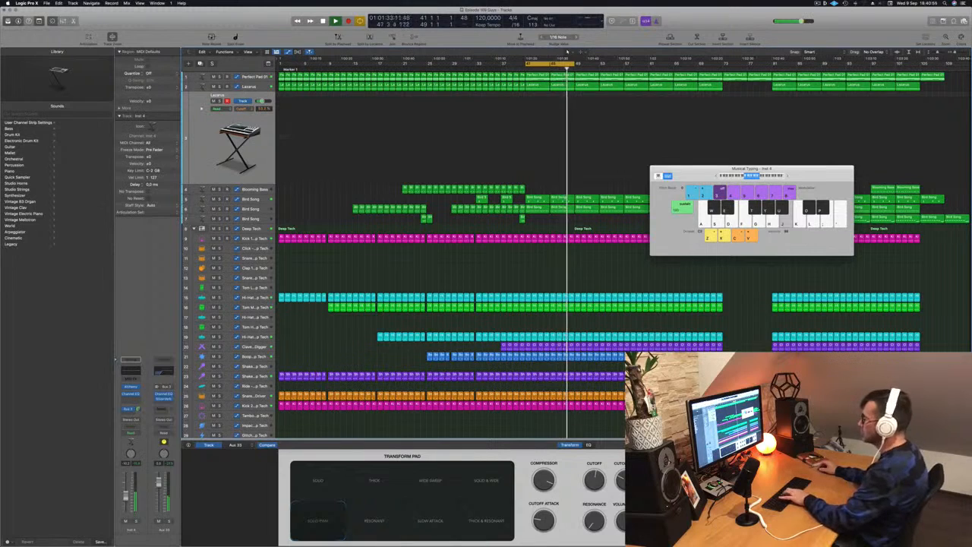
{"action": "key", "text": "k"}
{"action": "key", "text": "j"}
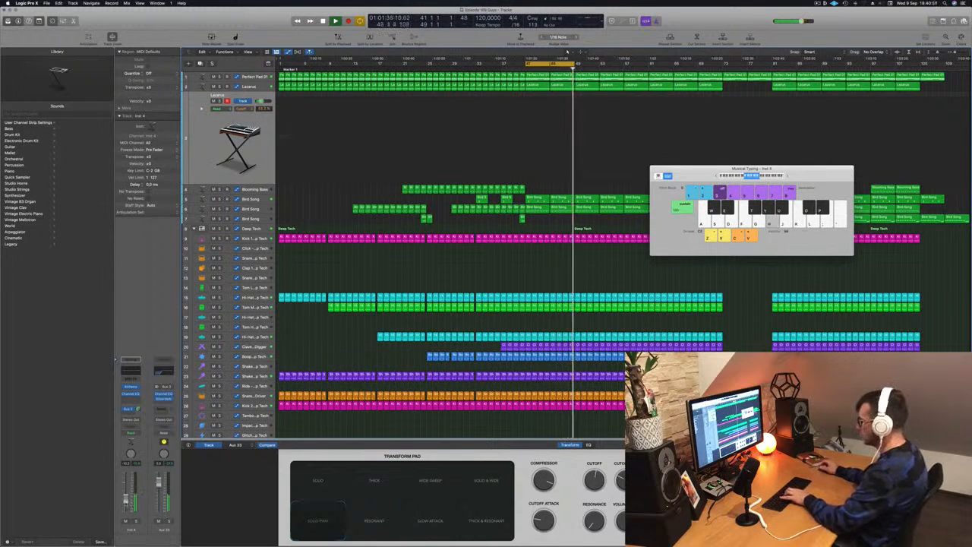
{"action": "key", "text": "apostrophe"}
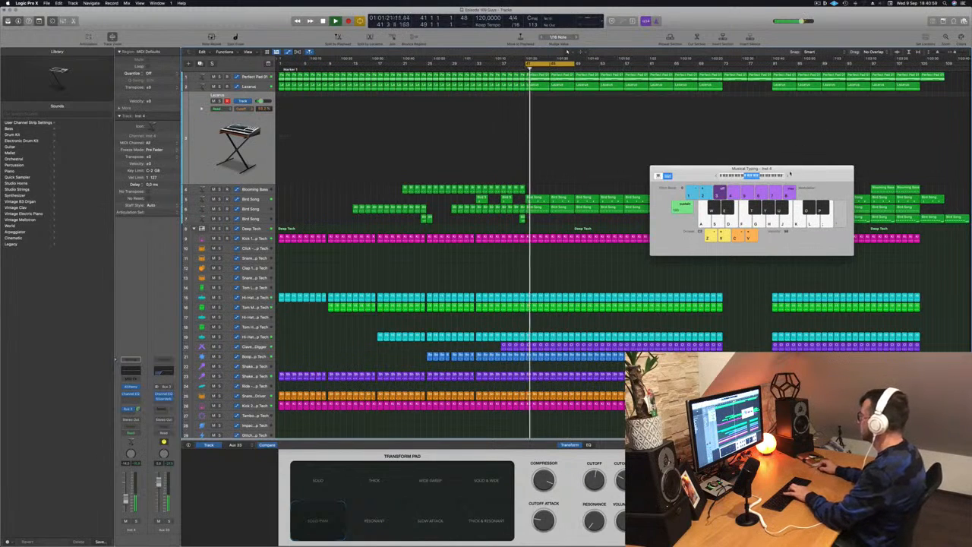
Raise the Musical Typing keyboard by one octave and audition upper-register Lazarus melody notes over the loop.
{"action": "key", "text": "l"}
{"action": "key", "text": "x"}
{"action": "key", "text": "semicolon"}
{"action": "key", "text": "apostrophe"}
{"action": "key", "text": "semicolon"}
{"action": "key", "text": "l"}
{"action": "key", "text": "j"}
{"action": "key", "text": "g"}
{"action": "key", "text": "apostrophe"}
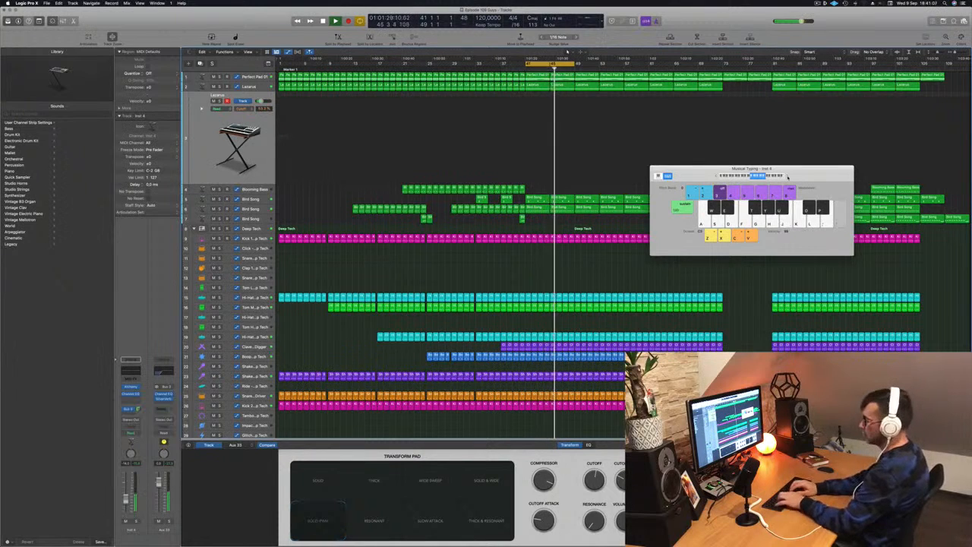
{"action": "key", "text": "apostrophe"}
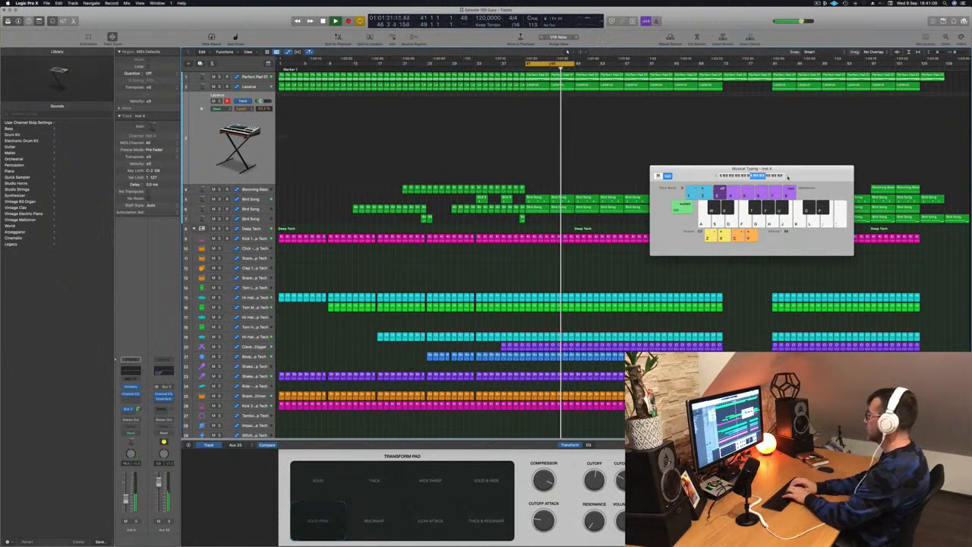
{"action": "key", "text": "semicolon"}
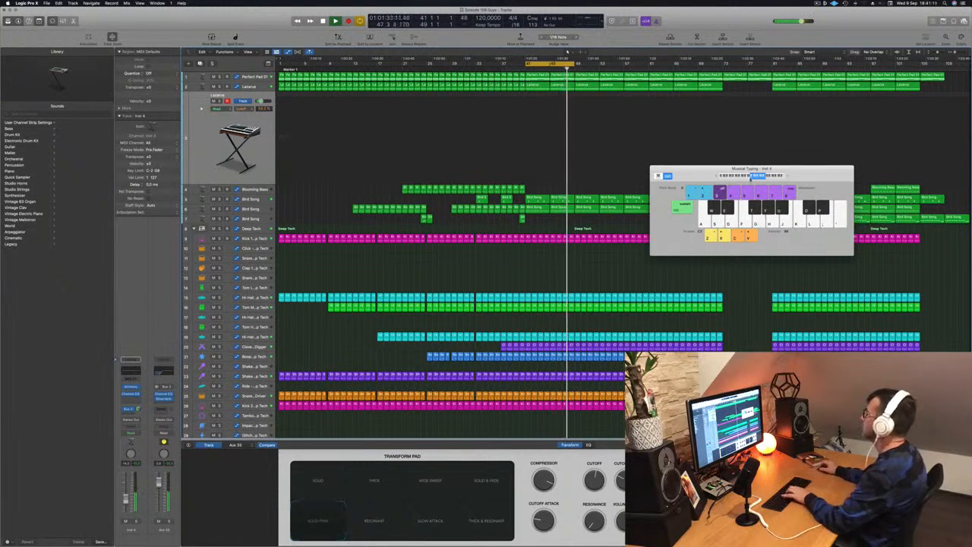
{"action": "key", "text": "l"}
{"action": "key", "text": "k"}
{"action": "key", "text": "l"}
Shift the Musical Typing range higher still and improvise a Lazarus melody built mainly on G, A and B.
{"action": "left_click", "coordinate": [767, 177]}
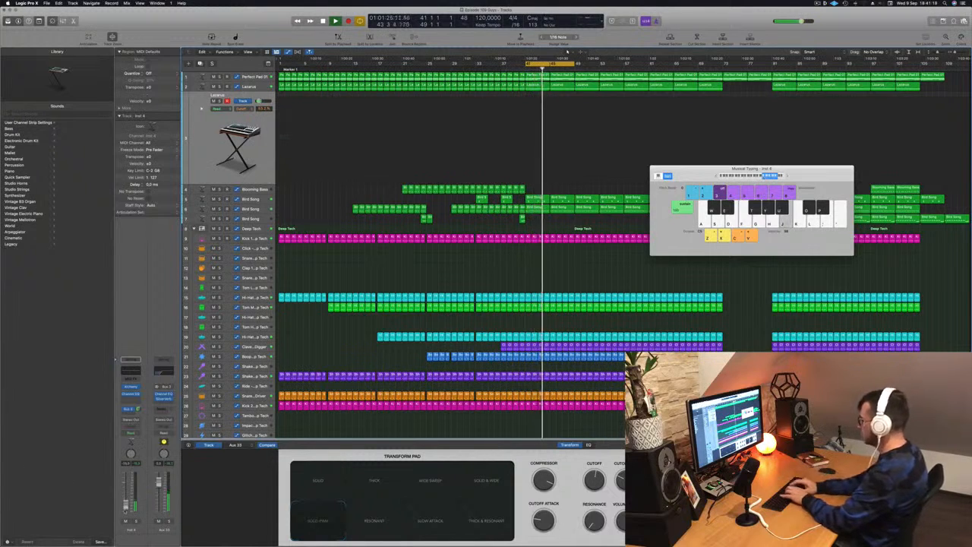
{"action": "key", "text": "d"}
{"action": "key", "text": "apostrophe"}
{"action": "key", "text": "semicolon"}
{"action": "key", "text": "k"}
{"action": "key", "text": "g"}
{"action": "key", "text": "h"}
{"action": "key", "text": "j"}
{"action": "key", "text": "g"}
{"action": "key", "text": "h"}
{"action": "key", "text": "d"}
{"action": "key", "text": "g"}
{"action": "key", "text": "h"}
{"action": "key", "text": "j"}
{"action": "key", "text": "g"}
{"action": "key", "text": "h"}
{"action": "key", "text": "j"}
{"action": "key", "text": "g"}
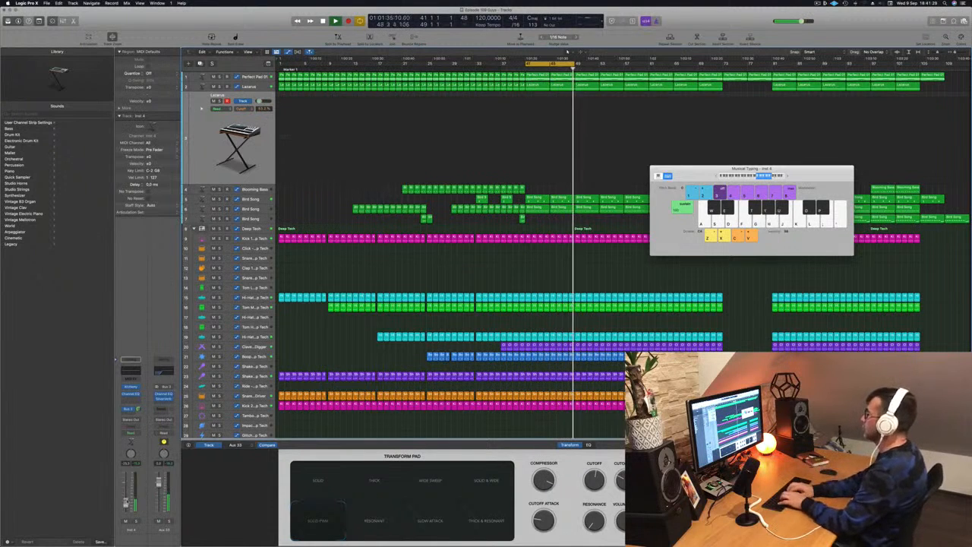
Improvise a variation alternating mainly between G and B on the Lazarus track over the loop of bars 41 to 49.
{"action": "key", "text": "j"}
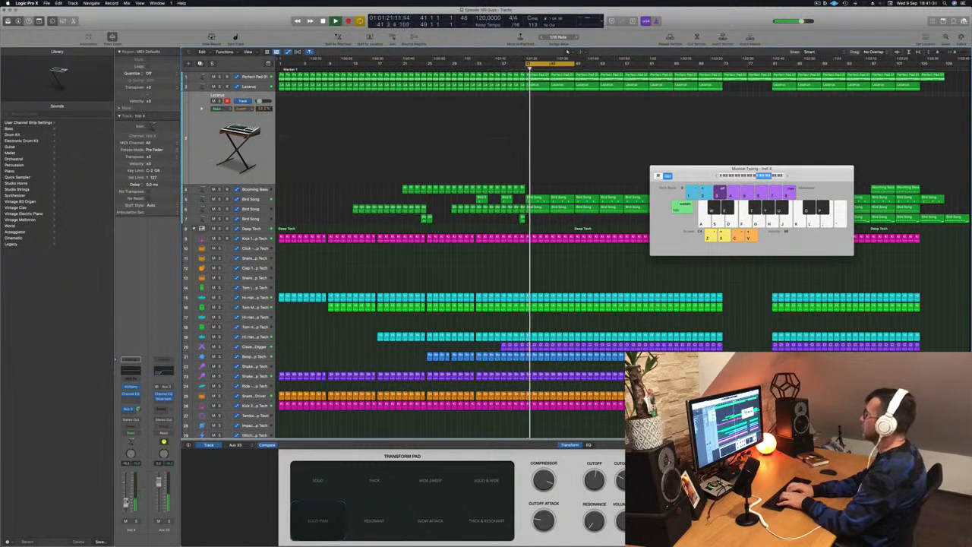
{"action": "key", "text": "g"}
{"action": "key", "text": "j"}
{"action": "key", "text": "g"}
{"action": "key", "text": "k"}
{"action": "key", "text": "f"}
{"action": "key", "text": "l"}
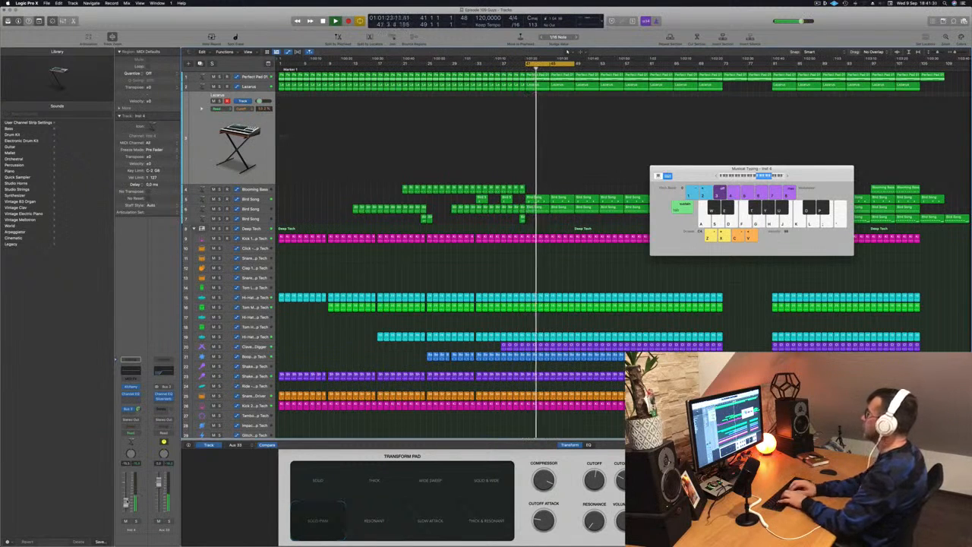
{"action": "key", "text": "j"}
{"action": "key", "text": "d"}
{"action": "key", "text": "g"}
{"action": "key", "text": "h"}
{"action": "key", "text": "d"}
{"action": "key", "text": "g"}
Extend the cycle range to bar 57 and set the Lazarus synth's transform pad to Wide Sweep after auditioning other snapshots.
{"action": "left_click_drag", "start_coordinate": [575, 65], "coordinate": [623, 67]}
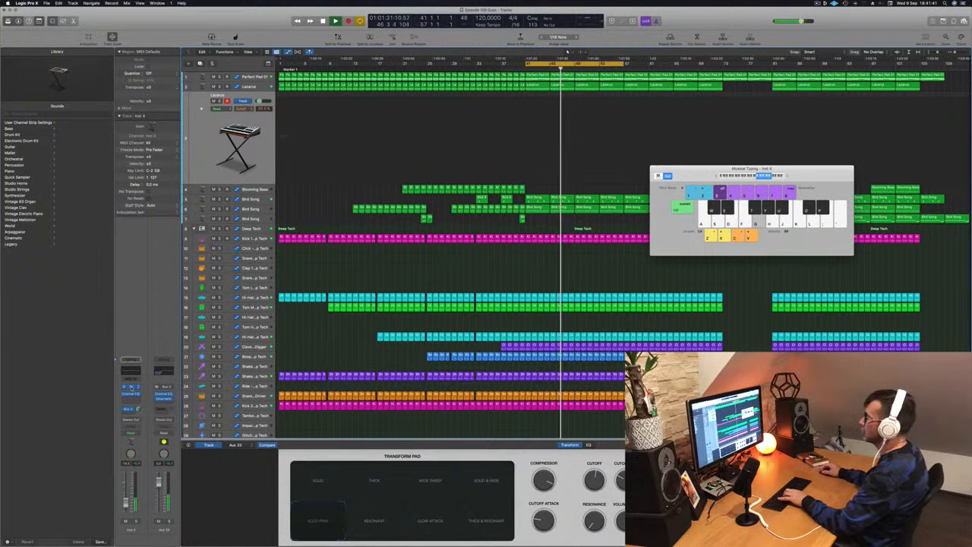
{"action": "left_click", "coordinate": [132, 388]}
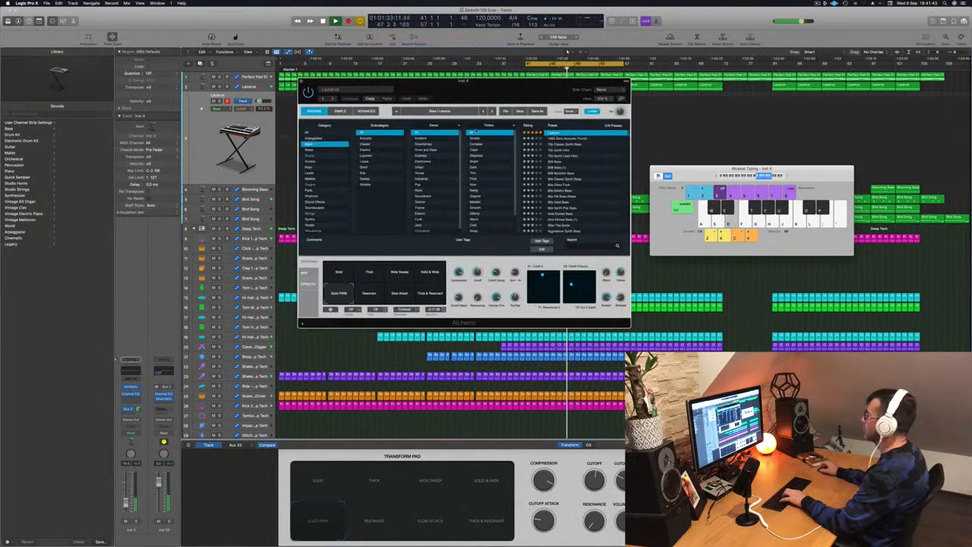
{"action": "left_click_drag", "start_coordinate": [496, 85], "coordinate": [661, 119]}
{"action": "left_click", "coordinate": [549, 322]}
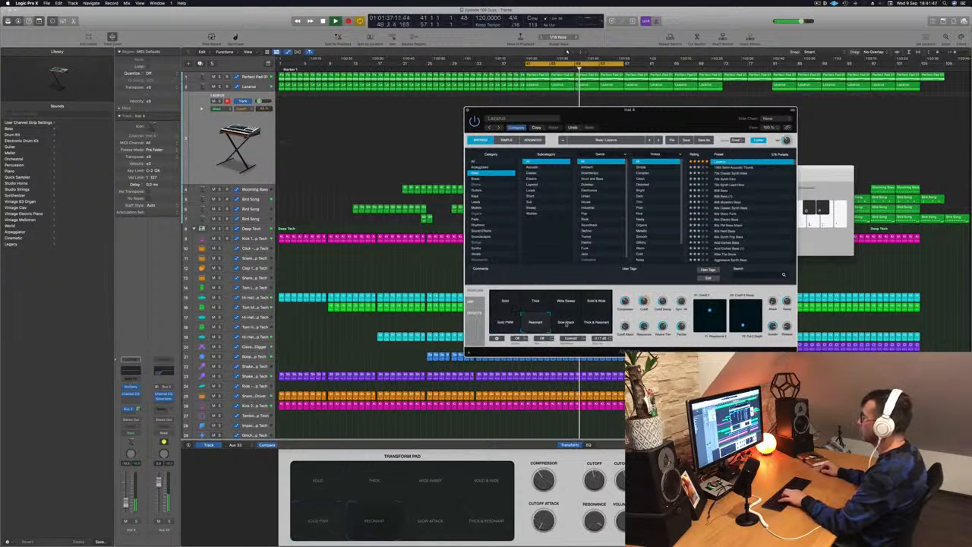
{"action": "left_click", "coordinate": [504, 302]}
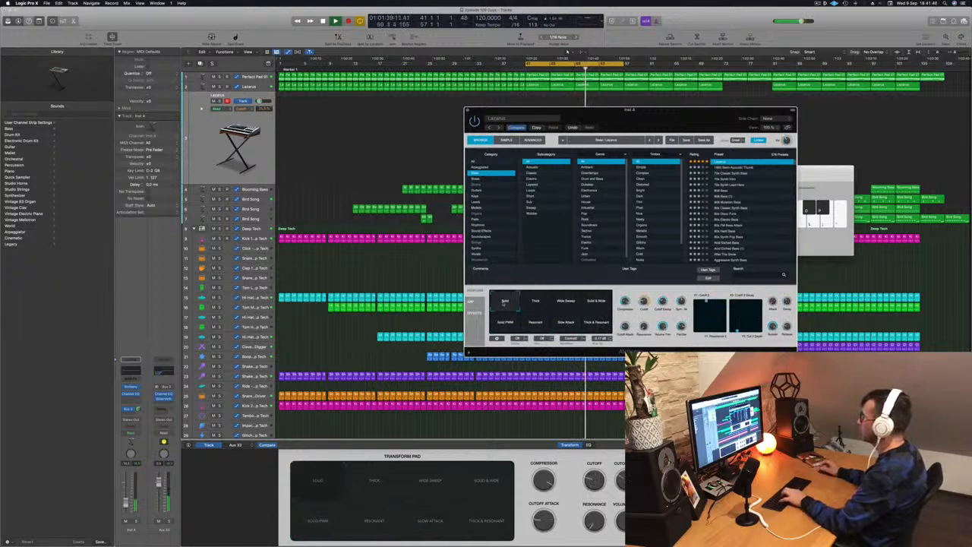
{"action": "left_click", "coordinate": [536, 302]}
{"action": "left_click", "coordinate": [568, 304]}
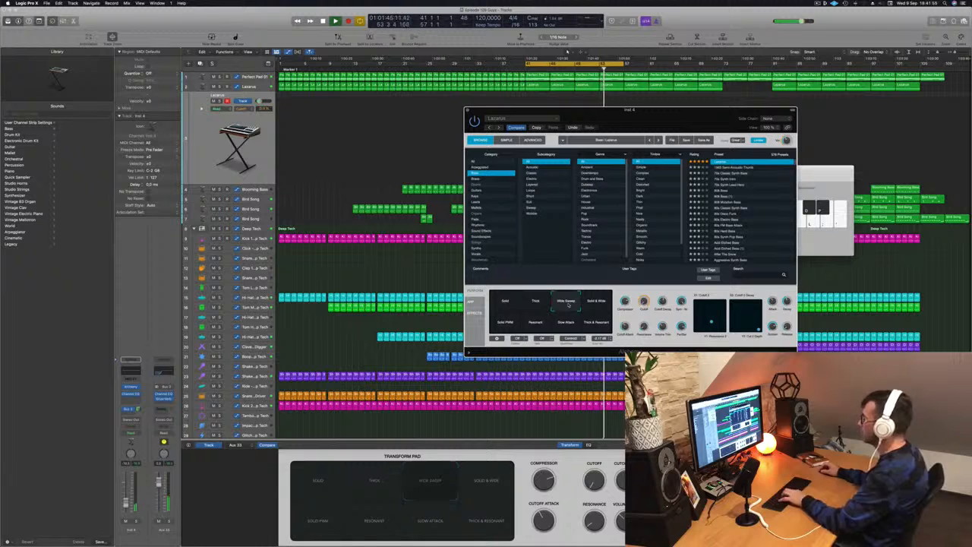
Raise the second Lazarus track's volume slightly and rehearse the melody with the Wide Sweep sound in the C4 octave range.
{"action": "left_click", "coordinate": [127, 498]}
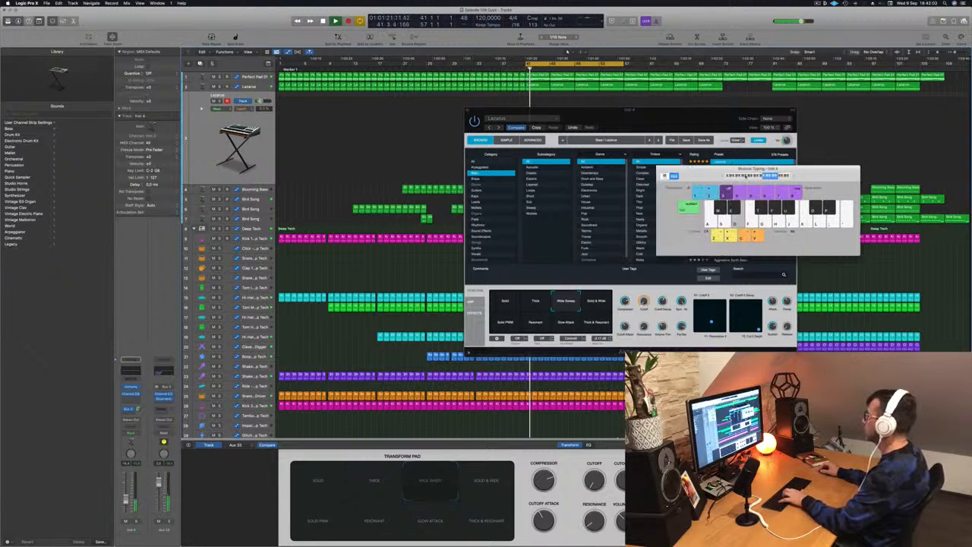
{"action": "key", "text": "h"}
{"action": "key", "text": "j"}
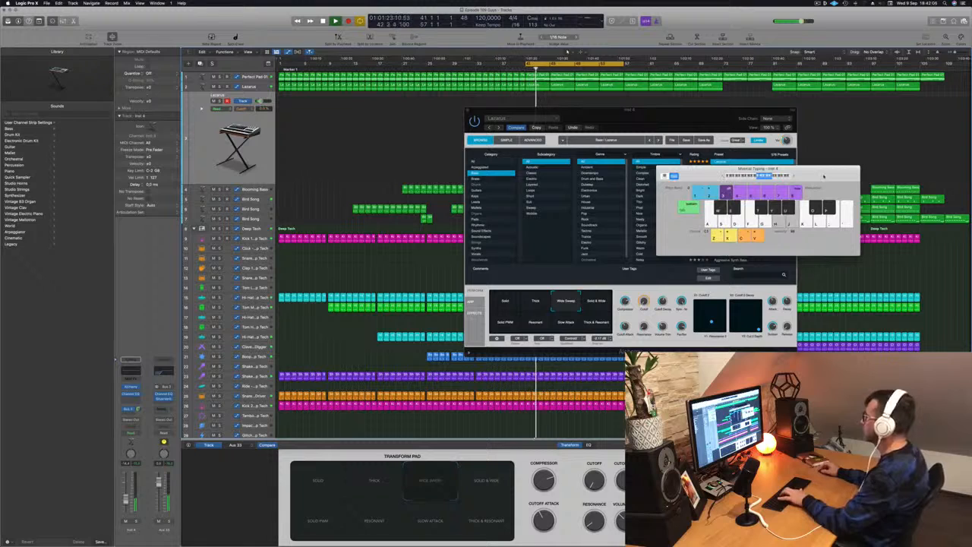
{"action": "key", "text": "d"}
{"action": "key", "text": "x"}
{"action": "key", "text": "h"}
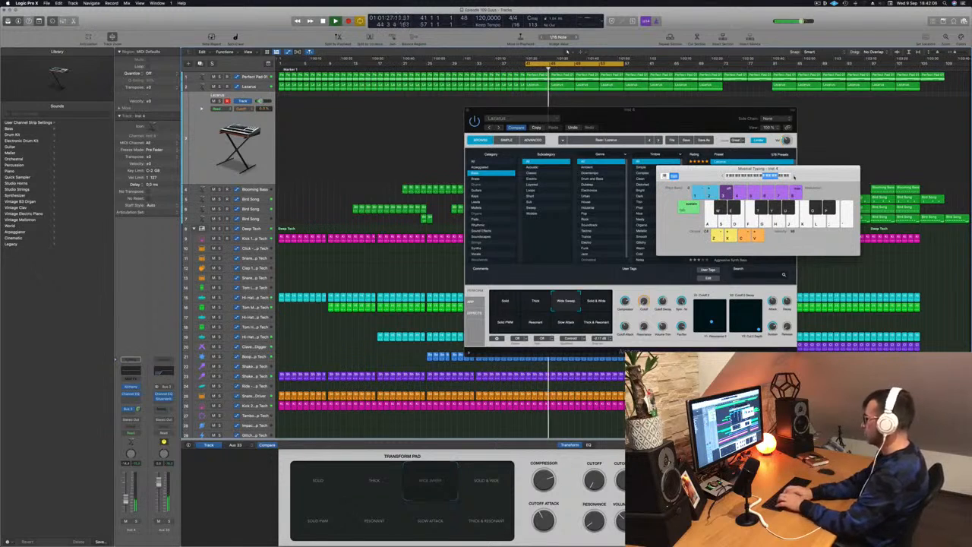
{"action": "key", "text": "g"}
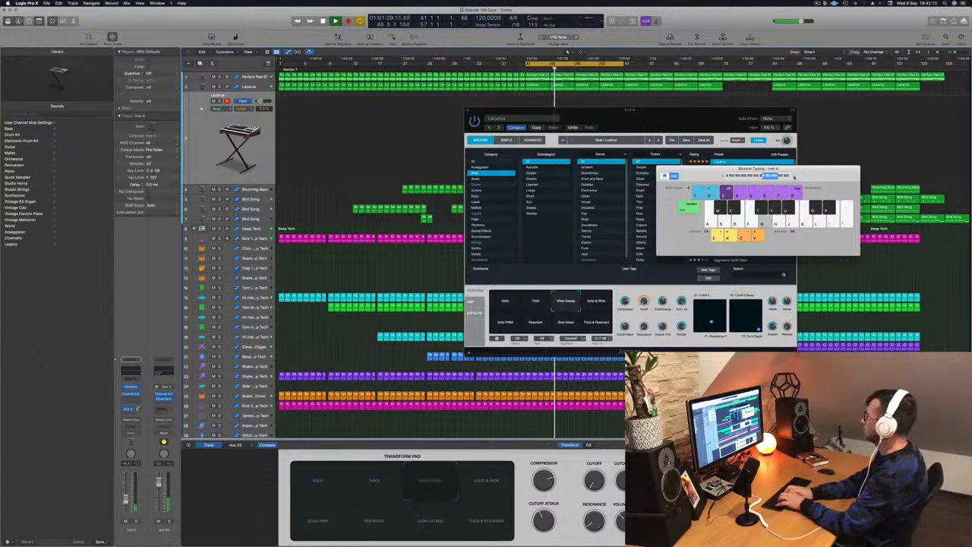
{"action": "key", "text": "j"}
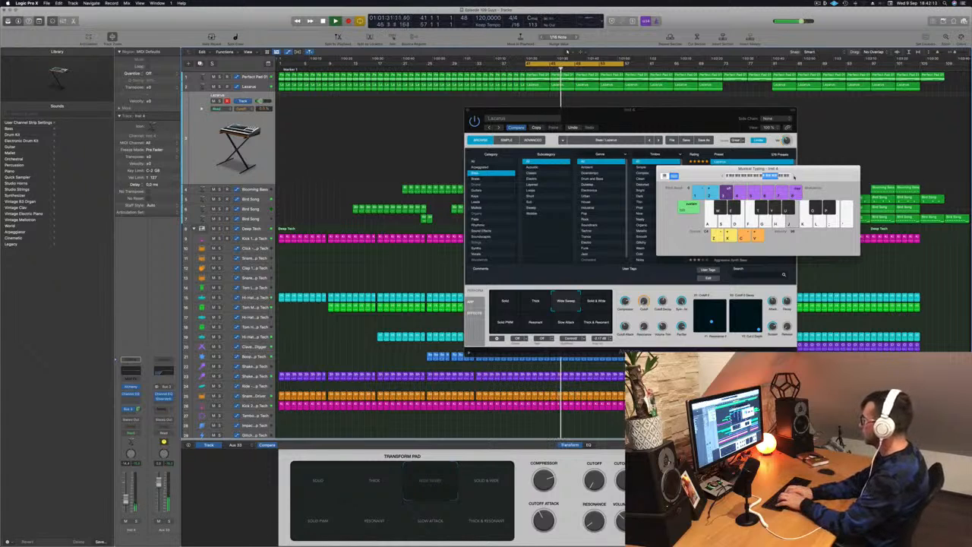
{"action": "key", "text": "h"}
{"action": "key", "text": "d"}
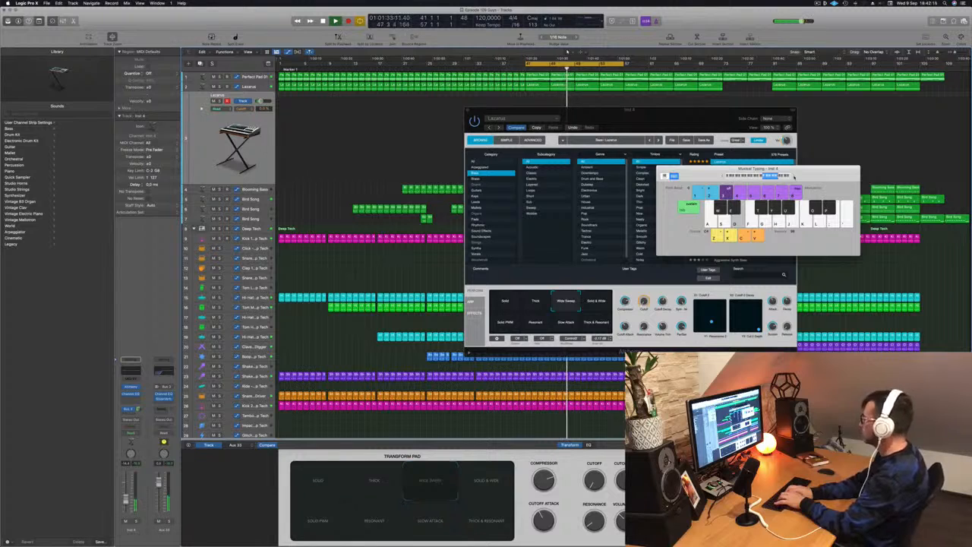
{"action": "key", "text": "f"}
{"action": "key", "text": "j"}
{"action": "key", "text": "s"}
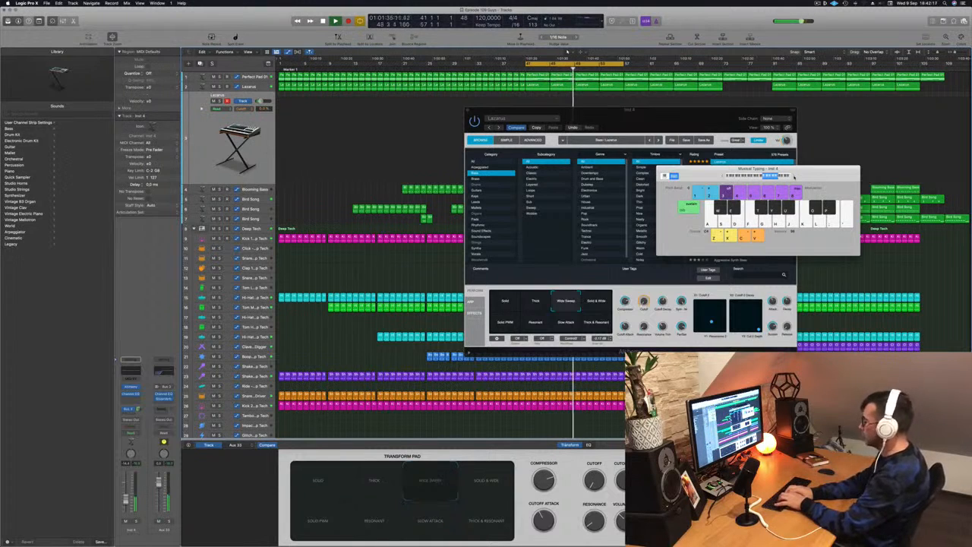
Record a melody on the second Lazarus track from about bar 50 to bar 57, using the notes D, E, F, G and A.
{"action": "key", "text": "r"}
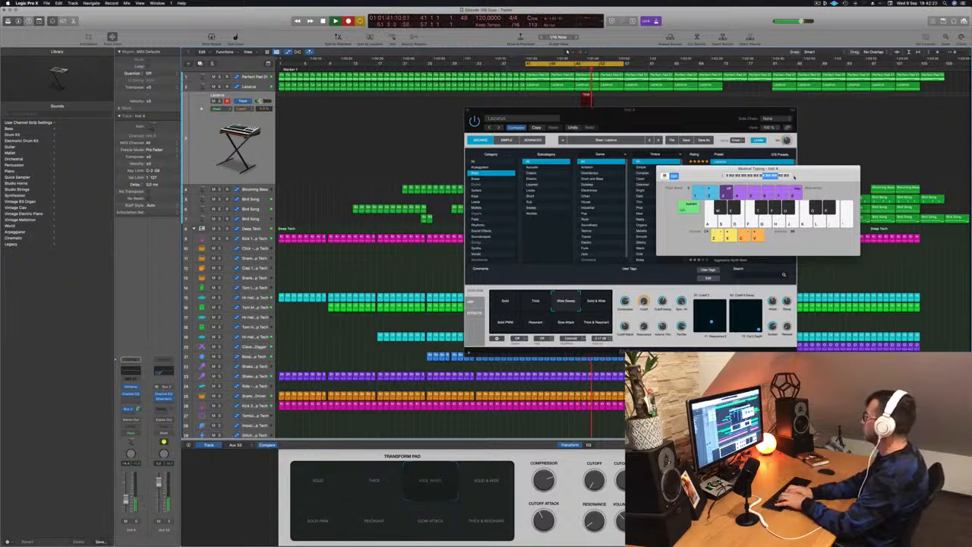
{"action": "key", "text": "f"}
{"action": "key", "text": "h"}
{"action": "key", "text": "g"}
{"action": "key", "text": "f"}
{"action": "key", "text": "f"}
{"action": "key", "text": "g"}
{"action": "key", "text": "f"}
{"action": "key", "text": "s"}
{"action": "key", "text": "d"}
{"action": "key", "text": "f"}
{"action": "key", "text": "s"}
{"action": "key", "text": "d"}
{"action": "key", "text": "f"}
{"action": "key", "text": "h"}
{"action": "key", "text": "h"}
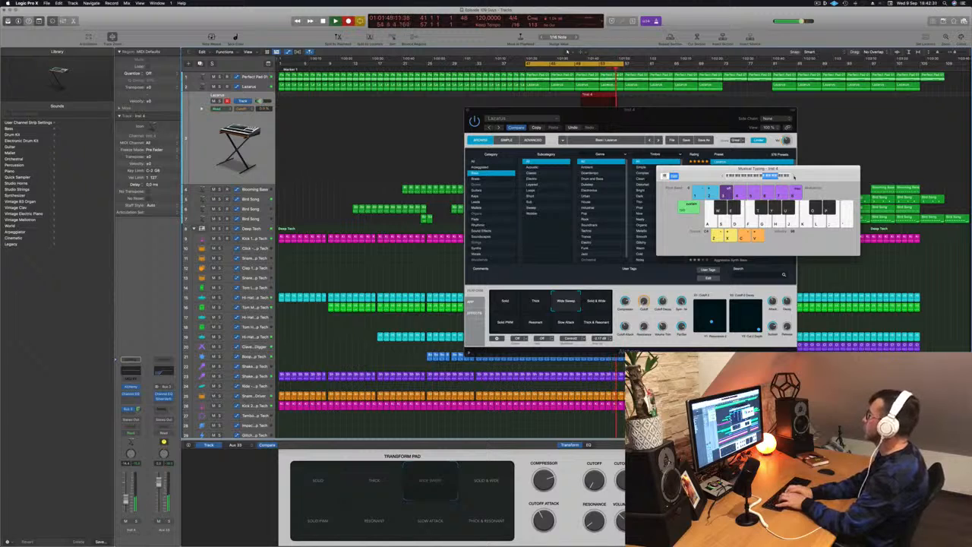
{"action": "key", "text": "s"}
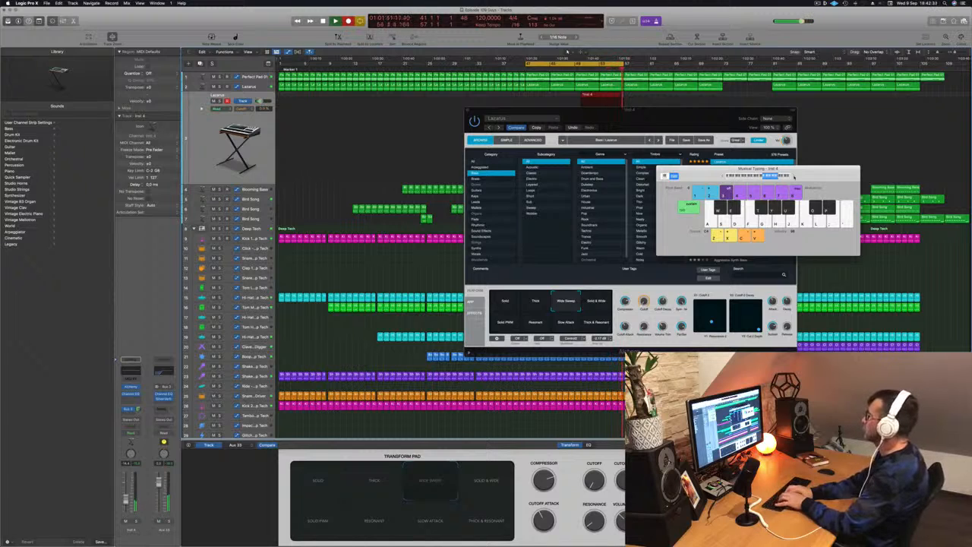
{"action": "key", "text": "s"}
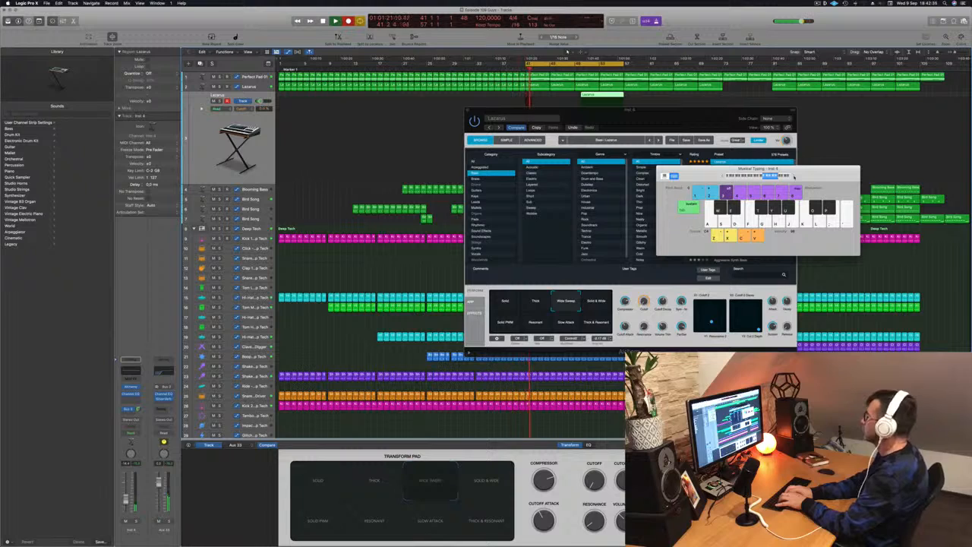
Record the melody's opening part from bar 41 to about bar 50 with D, F, G and A, stop, and uncover the recorded regions.
{"action": "key", "text": "f"}
{"action": "key", "text": "s"}
{"action": "key", "text": "f"}
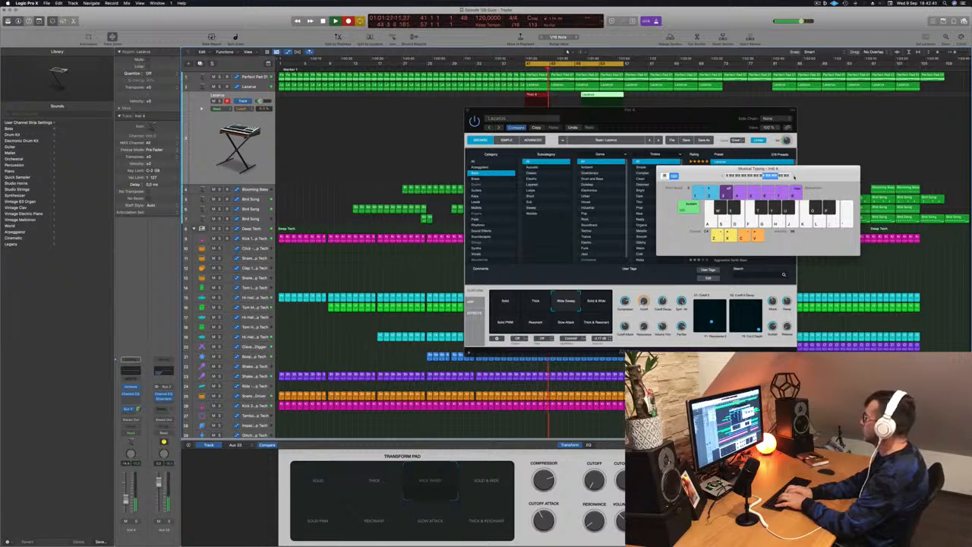
{"action": "key", "text": "h"}
{"action": "key", "text": "g"}
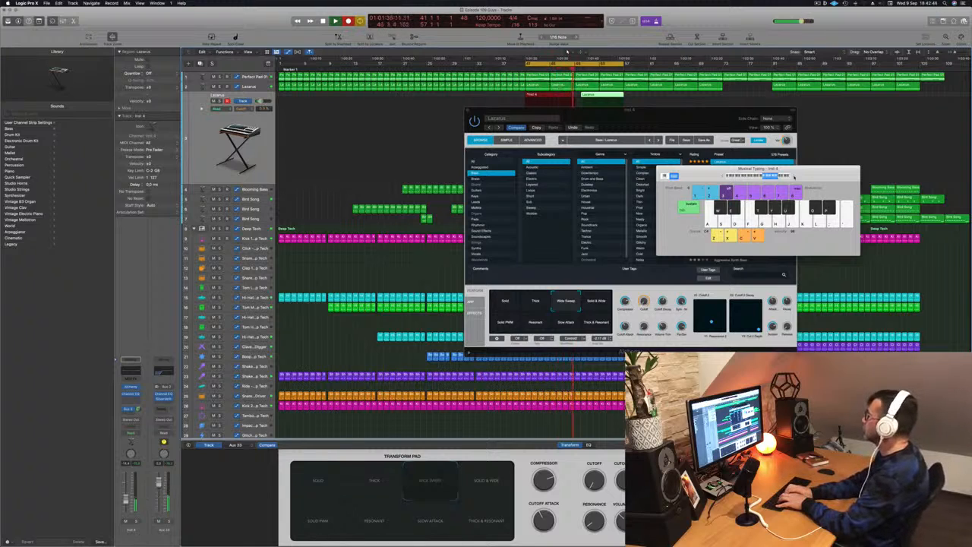
{"action": "key", "text": "space"}
{"action": "left_click_drag", "start_coordinate": [712, 119], "coordinate": [538, 210]}
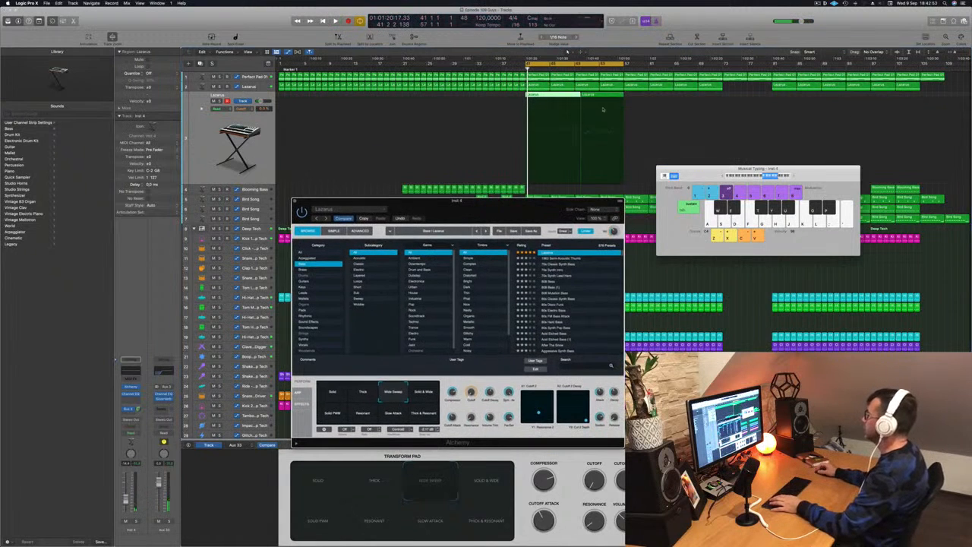
Delete the recorded melody regions on the second Lazarus track and audition transform pad snapshots, settling on Solid PWM.
{"action": "left_click", "coordinate": [555, 99]}
{"action": "key", "text": "Delete"}
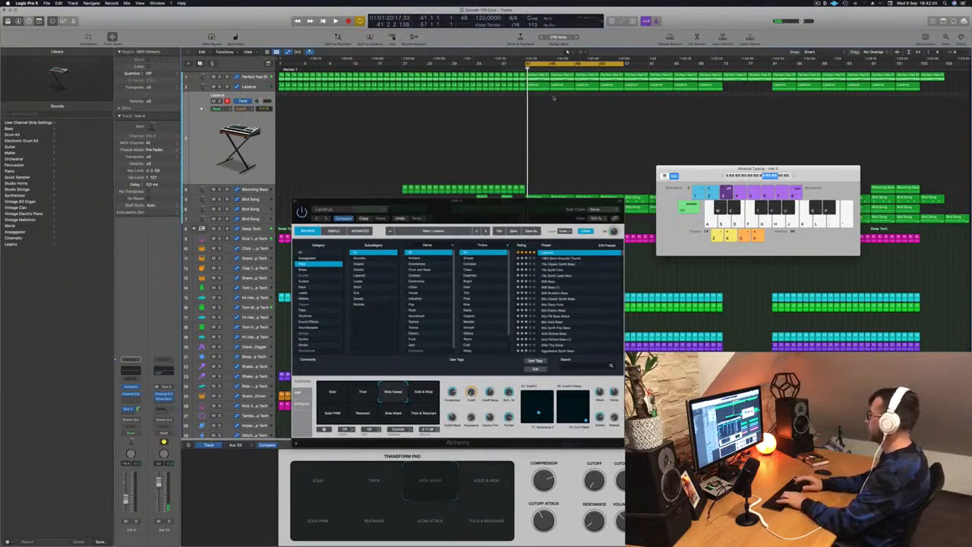
{"action": "left_click", "coordinate": [426, 392]}
{"action": "left_click", "coordinate": [424, 414]}
{"action": "left_click", "coordinate": [393, 415]}
{"action": "left_click", "coordinate": [367, 415]}
{"action": "left_click", "coordinate": [330, 415]}
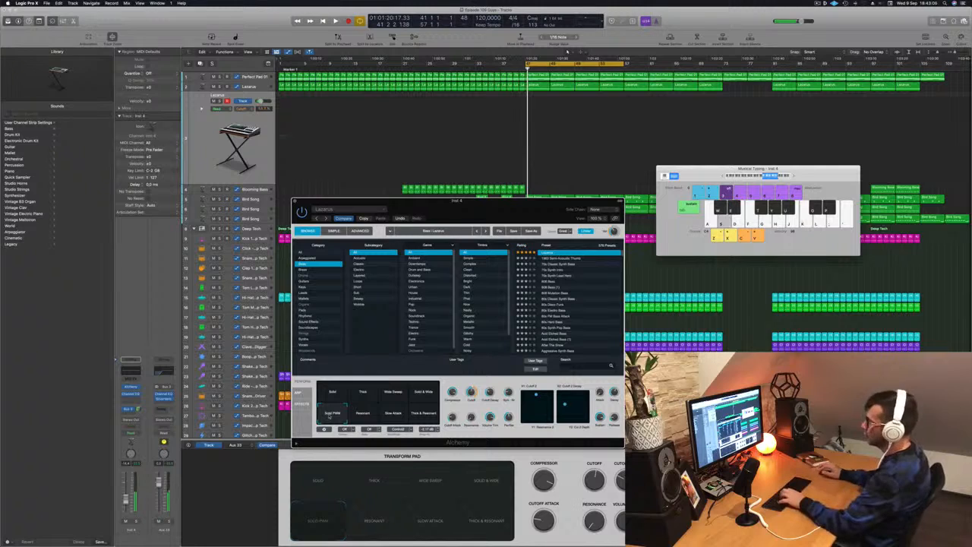
Rehearse melody ideas on the second Lazarus track over the cycled section with Solid PWM, using the notes E, F, A and B.
{"action": "key", "text": "f"}
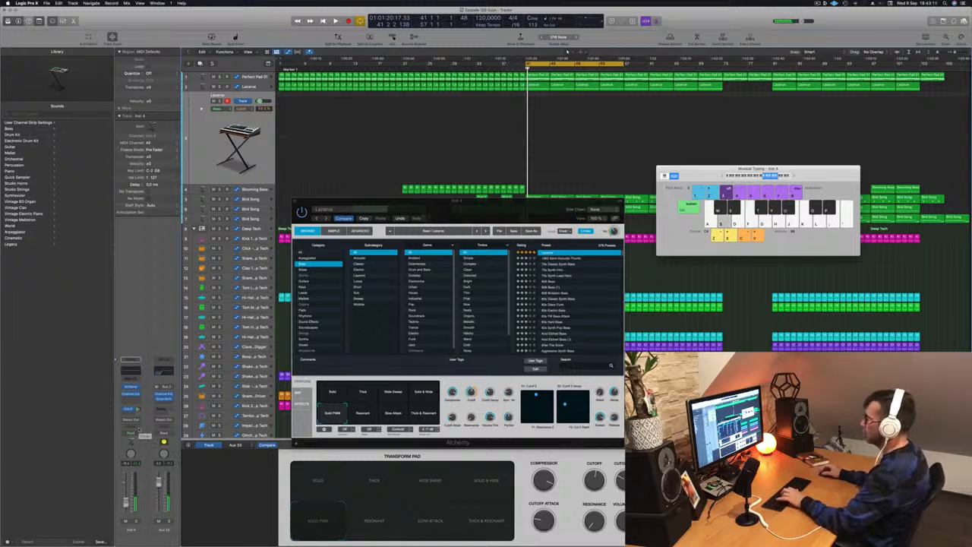
{"action": "key", "text": "f"}
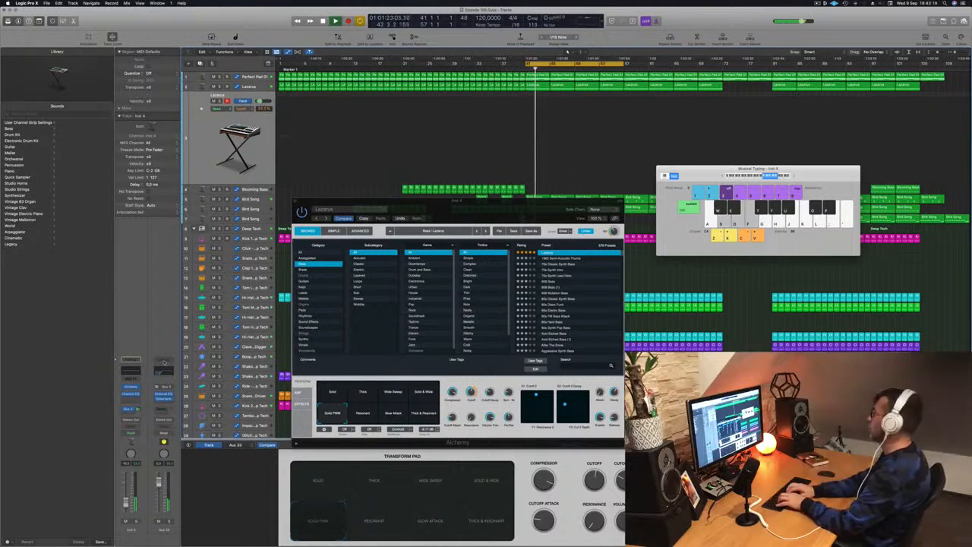
{"action": "key", "text": "f"}
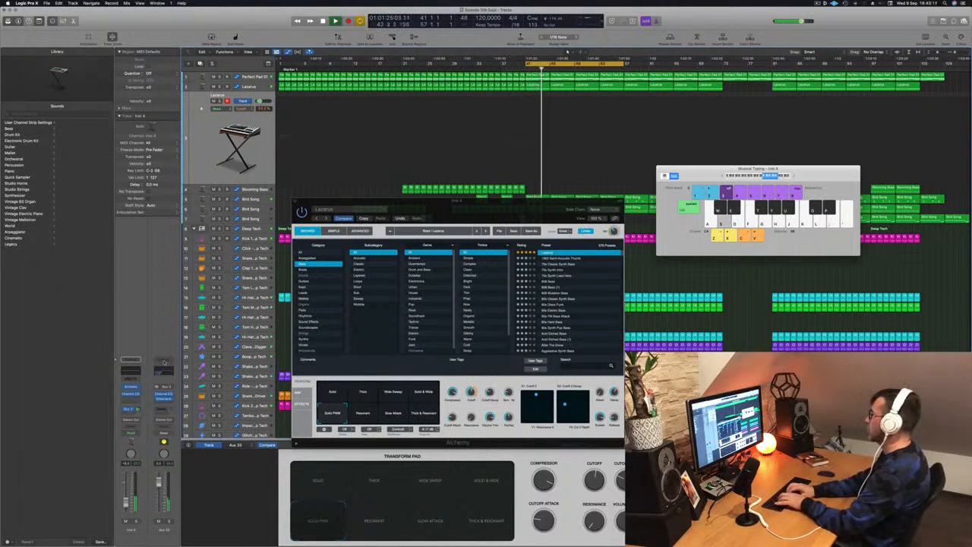
{"action": "key", "text": "d"}
{"action": "key", "text": "f"}
{"action": "key", "text": "f"}
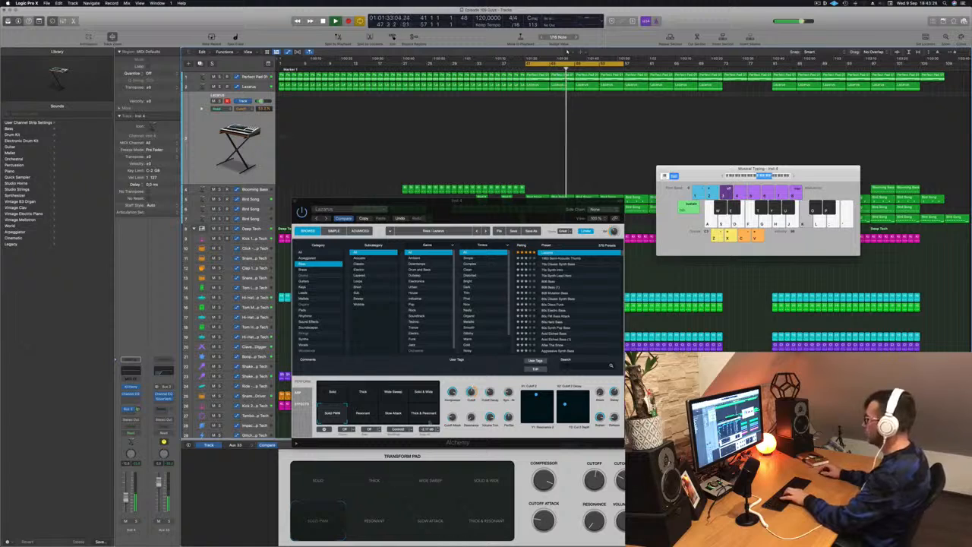
{"action": "key", "text": "h"}
{"action": "key", "text": "f"}
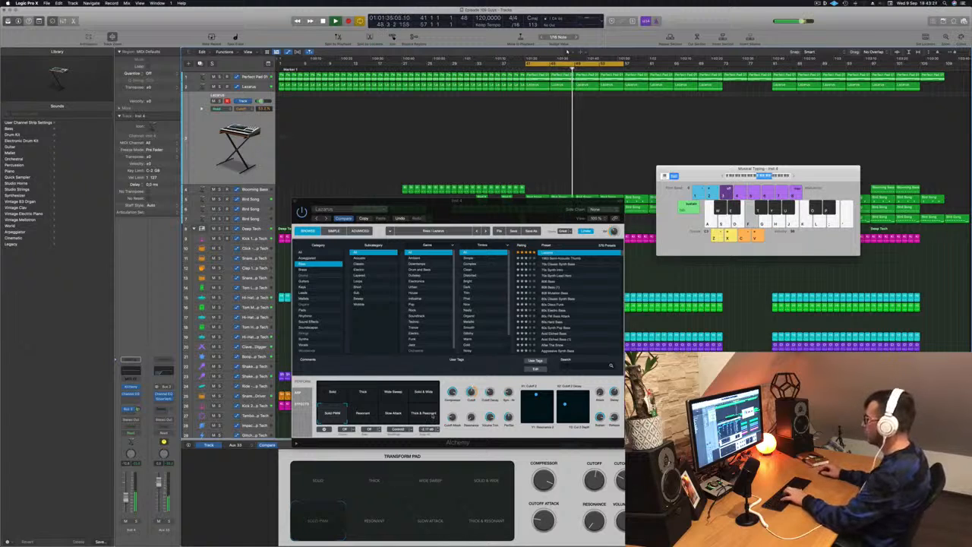
{"action": "key", "text": "j"}
Adjust the synth's Cutoff Attack while playing notes and audition further snapshots, settling on Solid.
{"action": "left_click_drag", "start_coordinate": [452, 417], "coordinate": [452, 412]}
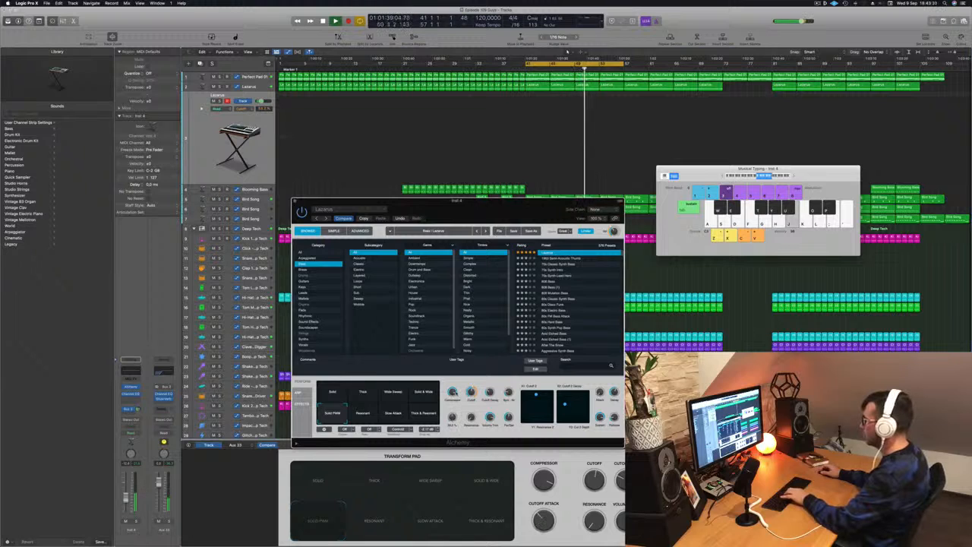
{"action": "key", "text": "k"}
{"action": "key", "text": "f"}
{"action": "key", "text": "j"}
{"action": "left_click", "coordinate": [423, 414]}
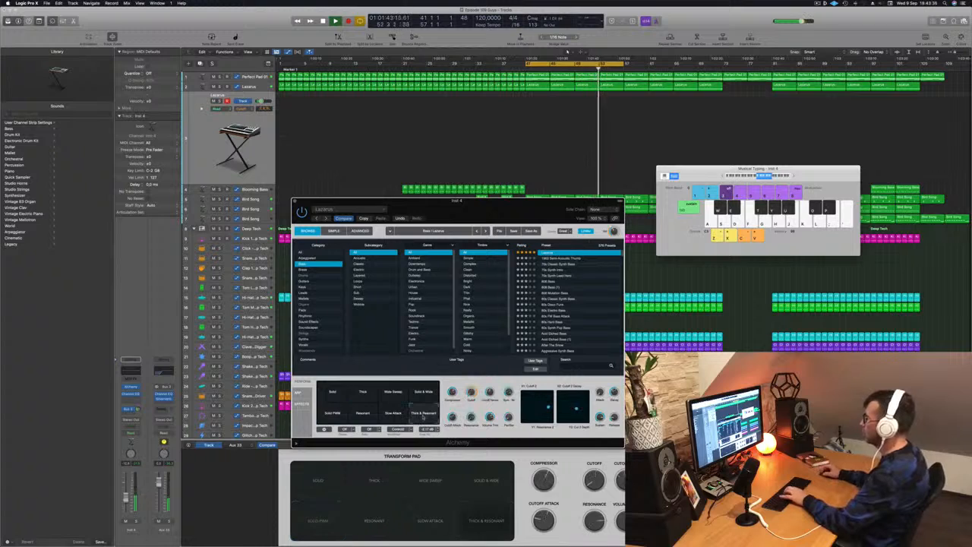
{"action": "left_click", "coordinate": [335, 396]}
{"action": "key", "text": "k"}
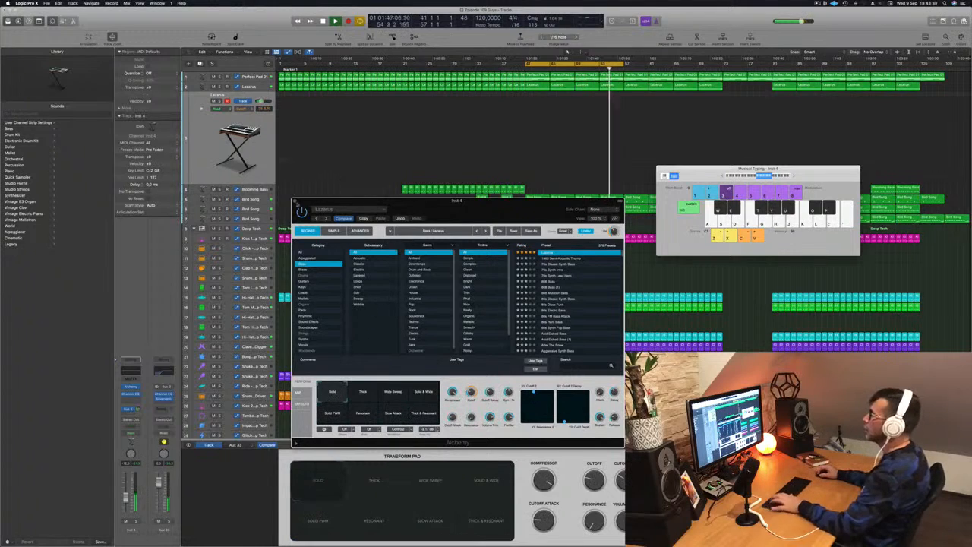
Stop playback and close the Alchemy window and the Musical Typing keyboard.
{"action": "left_click", "coordinate": [295, 202]}
{"action": "key", "text": "space"}
{"action": "left_click", "coordinate": [720, 146]}
{"action": "key", "text": "super+k"}
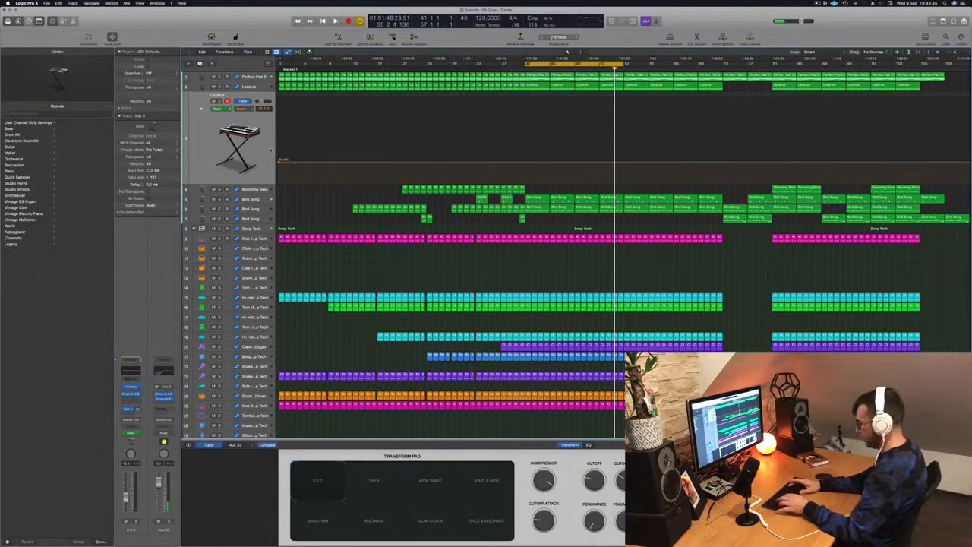
Play the cycled section and reshape the first Lazarus track's cutoff automation into a gradual dip from bar 45 to bar 49.
{"action": "key", "text": "space"}
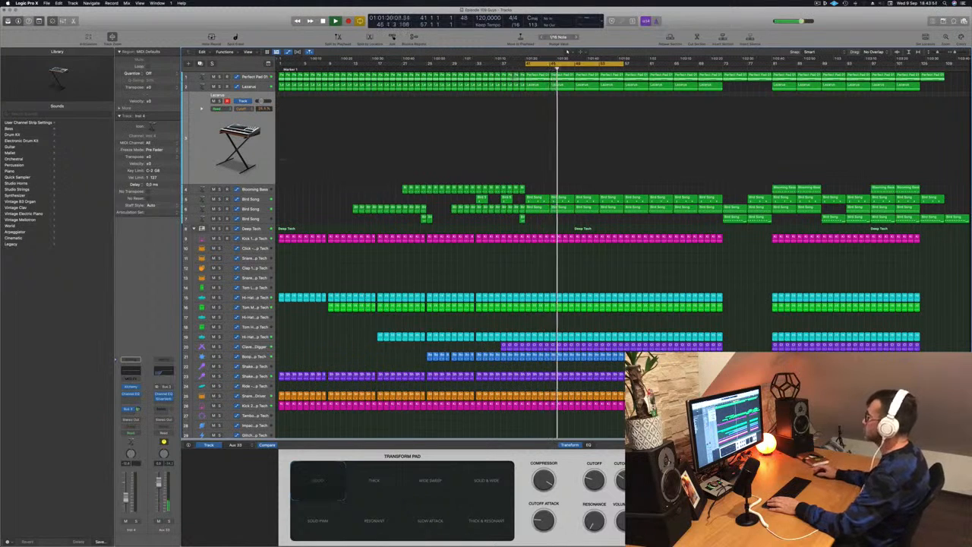
{"action": "scroll", "coordinate": [591, 153], "scroll_direction": "down", "scroll_amount": 2}
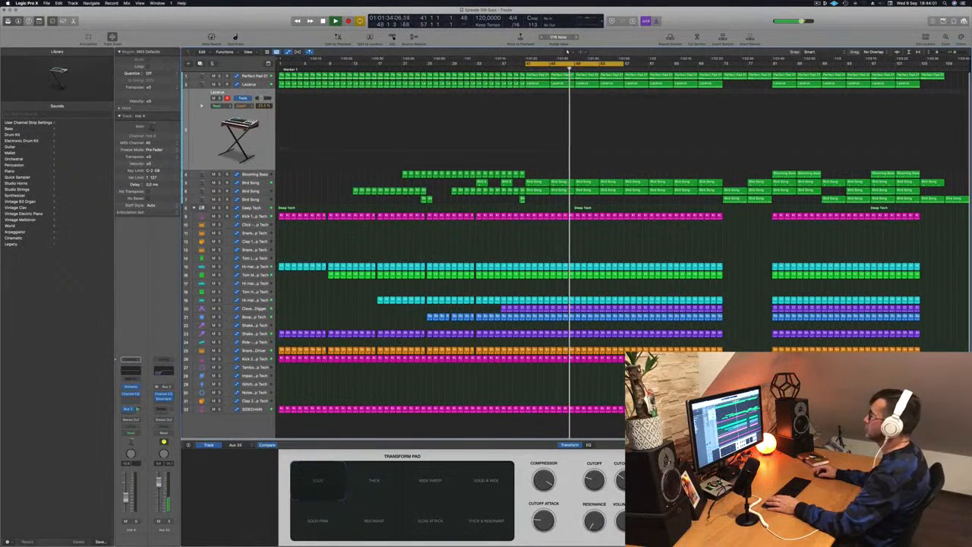
{"action": "left_click", "coordinate": [233, 76]}
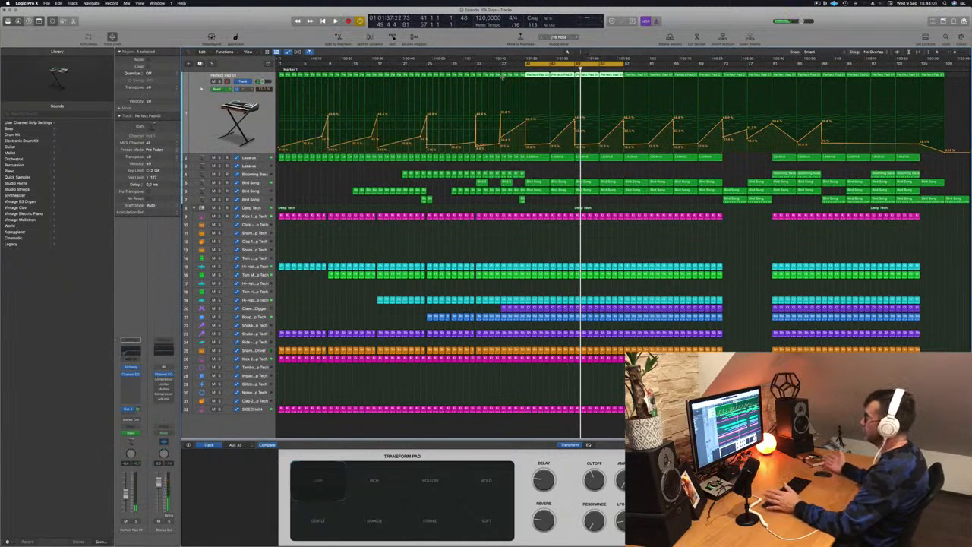
{"action": "key", "text": "Return"}
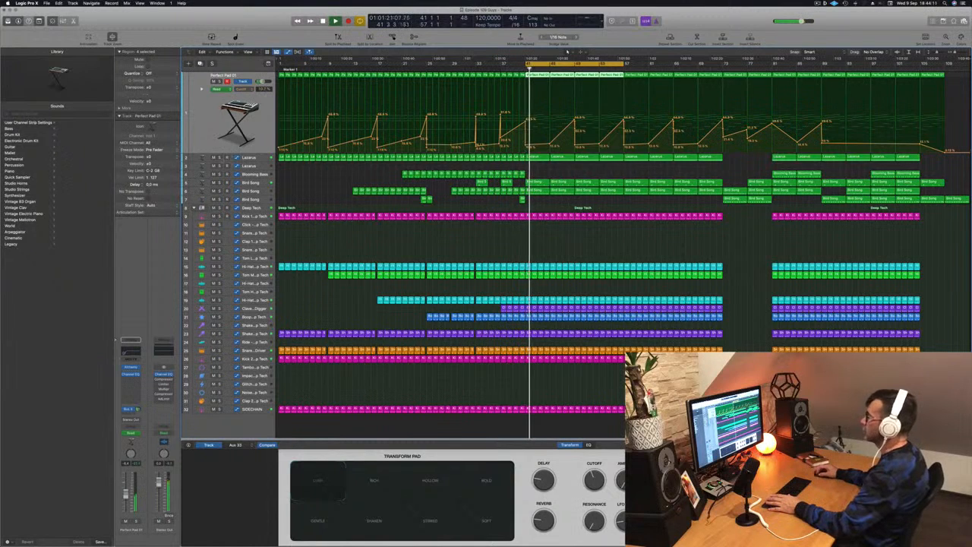
{"action": "key", "text": "Down"}
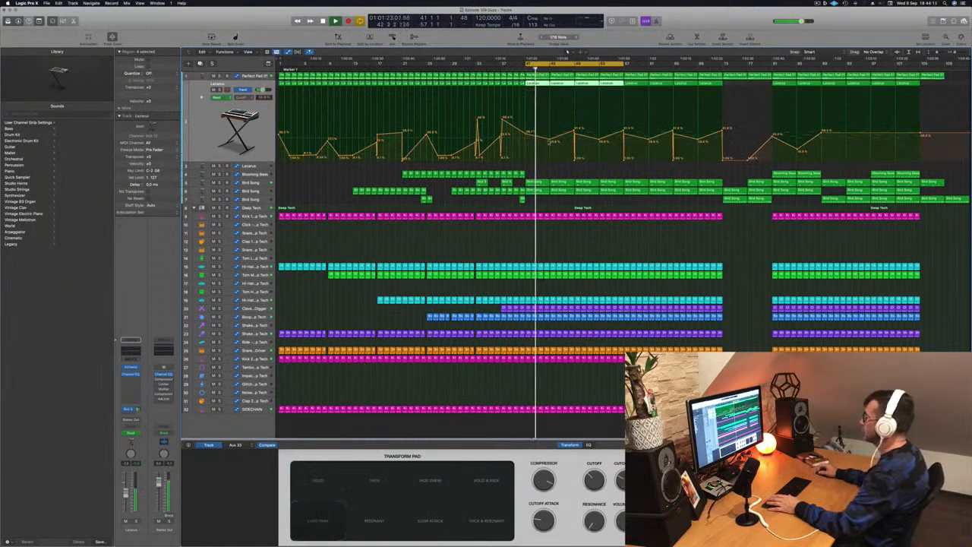
{"action": "left_click_drag", "start_coordinate": [550, 140], "coordinate": [575, 158]}
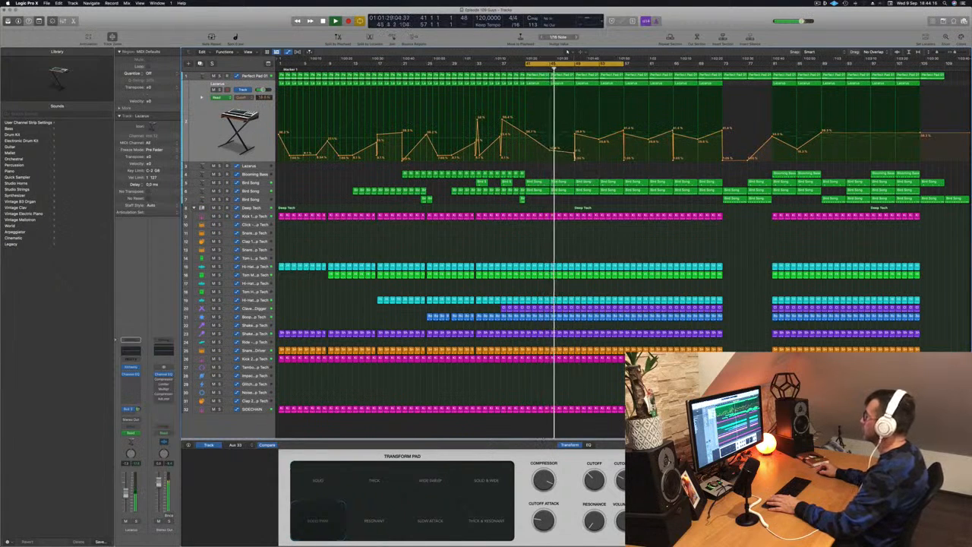
{"action": "left_click", "coordinate": [575, 161]}
{"action": "left_click_drag", "start_coordinate": [575, 132], "coordinate": [575, 154]}
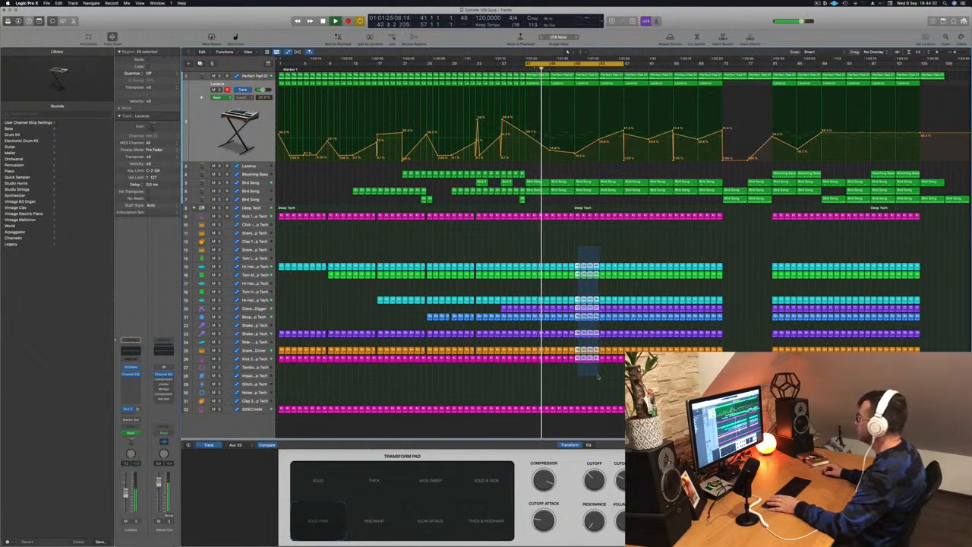
Delete the percussion regions below the first Deep Tech kick between bars 49 and 57, keeping the SIDECHAIN track.
{"action": "left_click_drag", "start_coordinate": [611, 376], "coordinate": [622, 377]}
{"action": "key", "text": "Delete"}
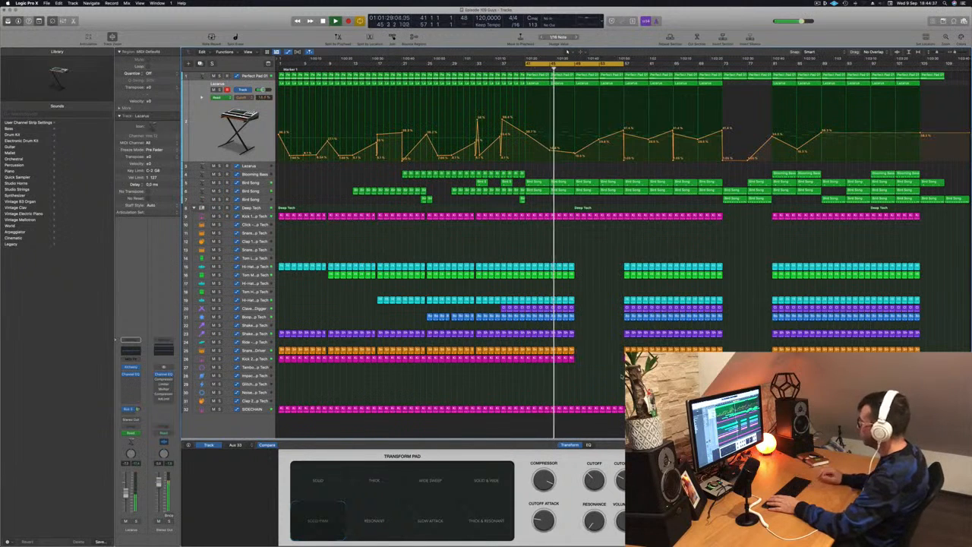
Check the Perfect Pad 01 automation and copy the two Blooming Bass regions from bar 81 to bar 49.
{"action": "scroll", "coordinate": [619, 205], "scroll_direction": "up", "scroll_amount": 5}
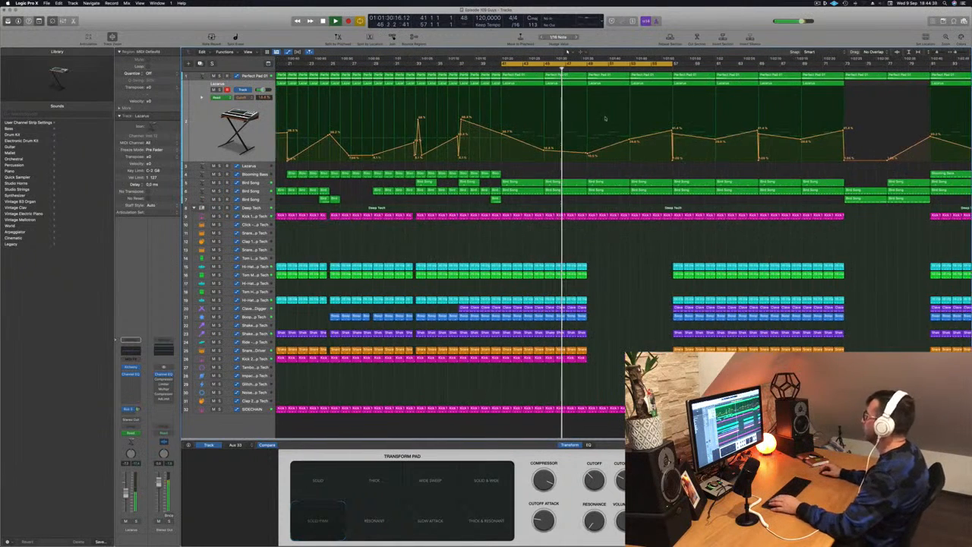
{"action": "left_click", "coordinate": [248, 76]}
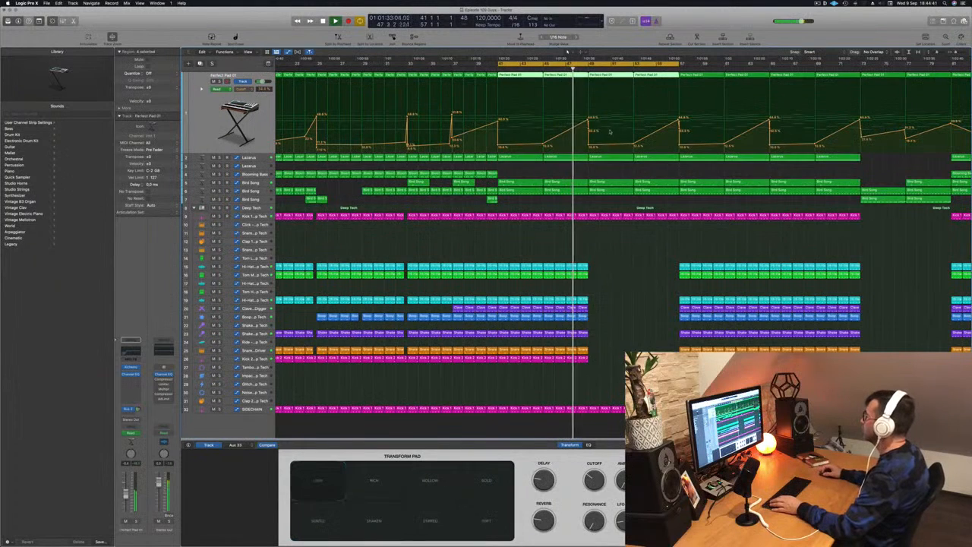
{"action": "scroll", "coordinate": [599, 157], "scroll_direction": "down", "scroll_amount": 5}
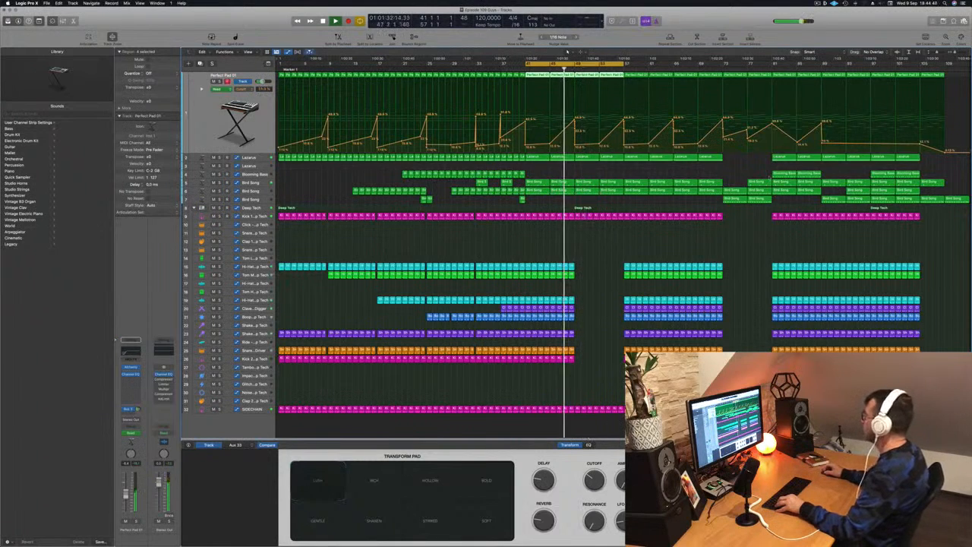
{"action": "left_click_drag", "start_coordinate": [779, 175], "coordinate": [613, 176]}
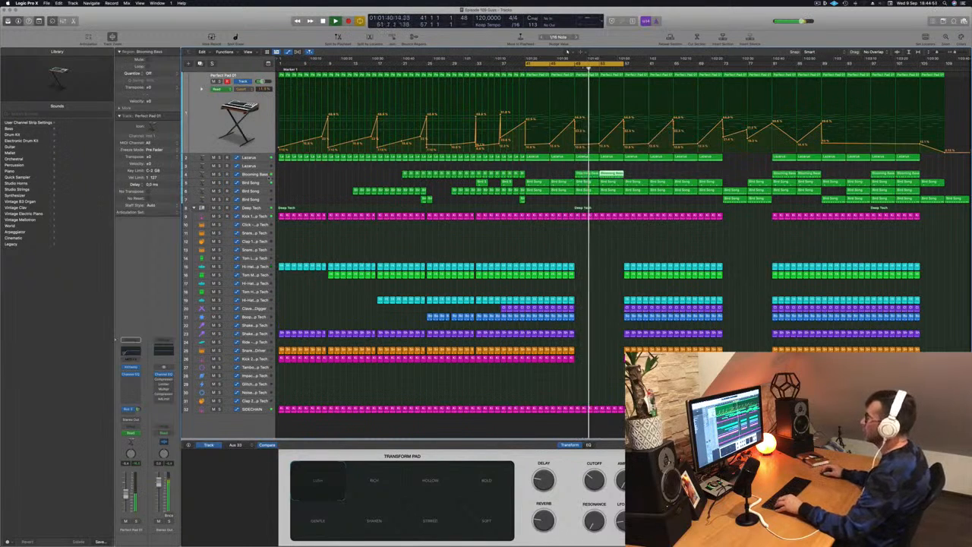
Delete the second Bird Song track's regions between bars 49 and 57 and restart playback.
{"action": "key", "text": "Down"}
{"action": "key", "text": "Down"}
{"action": "key", "text": "Down"}
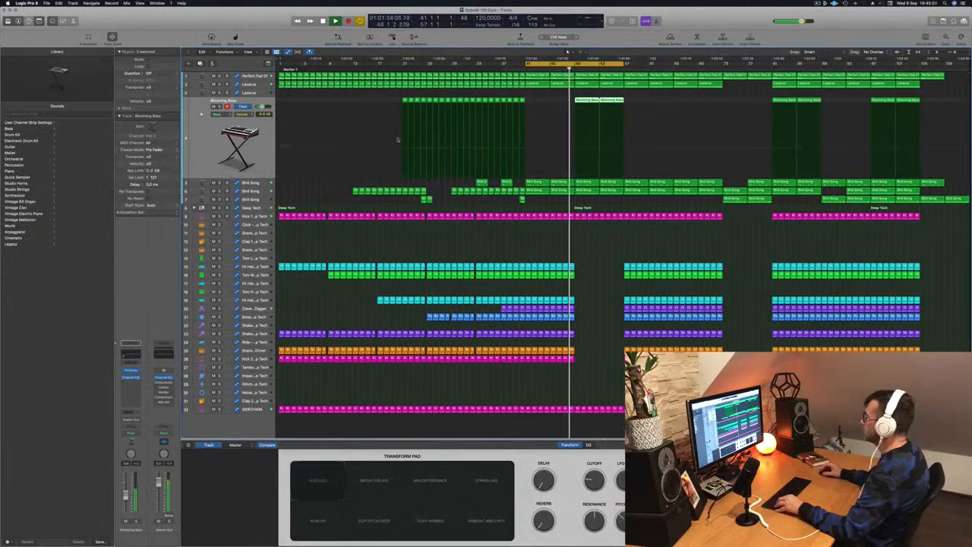
{"action": "key", "text": "Down"}
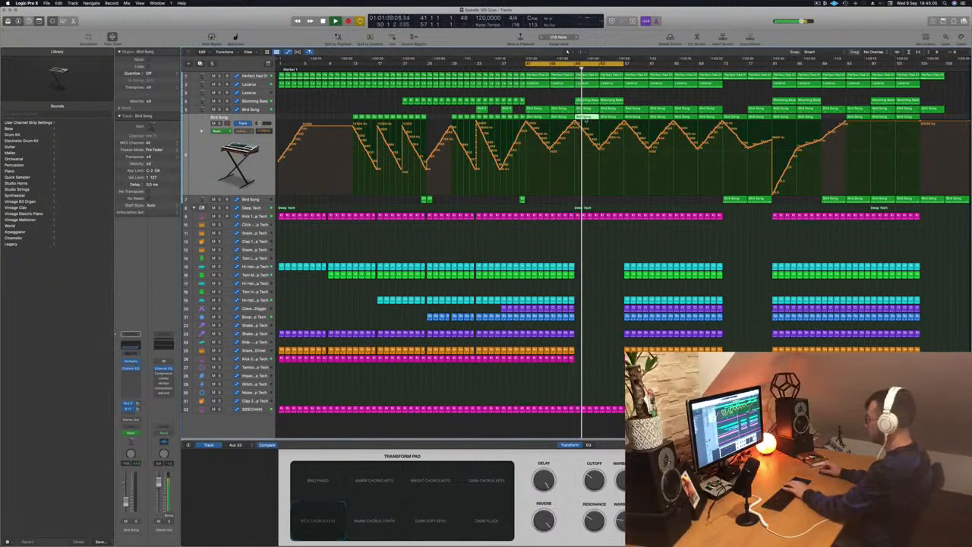
{"action": "key", "text": "Return"}
{"action": "left_click", "coordinate": [607, 118]}
{"action": "key", "text": "Delete"}
{"action": "key", "text": "space"}
{"action": "key", "text": "space"}
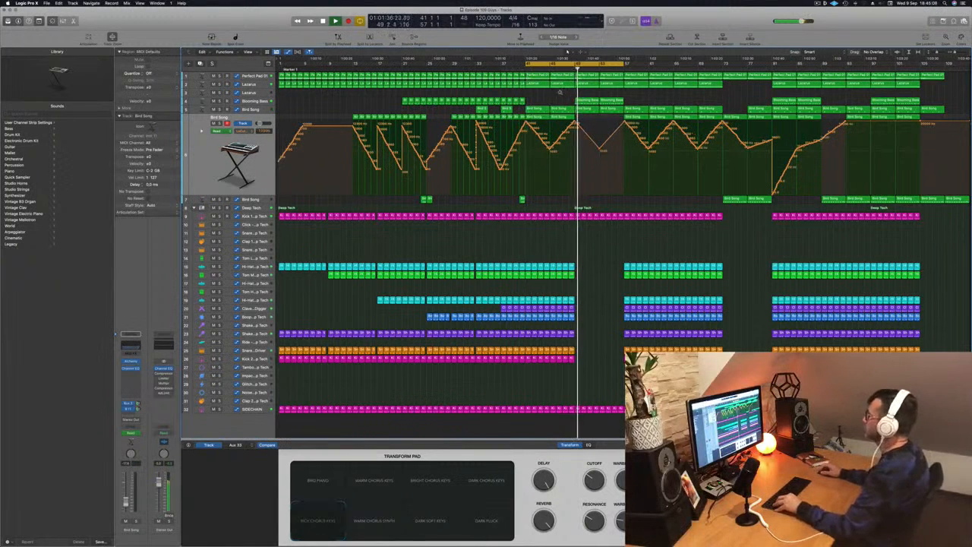
Lower the first Lazarus track's cutoff automation to near zero between bars 49 and 57.
{"action": "scroll", "coordinate": [610, 239], "scroll_direction": "down", "scroll_amount": 3}
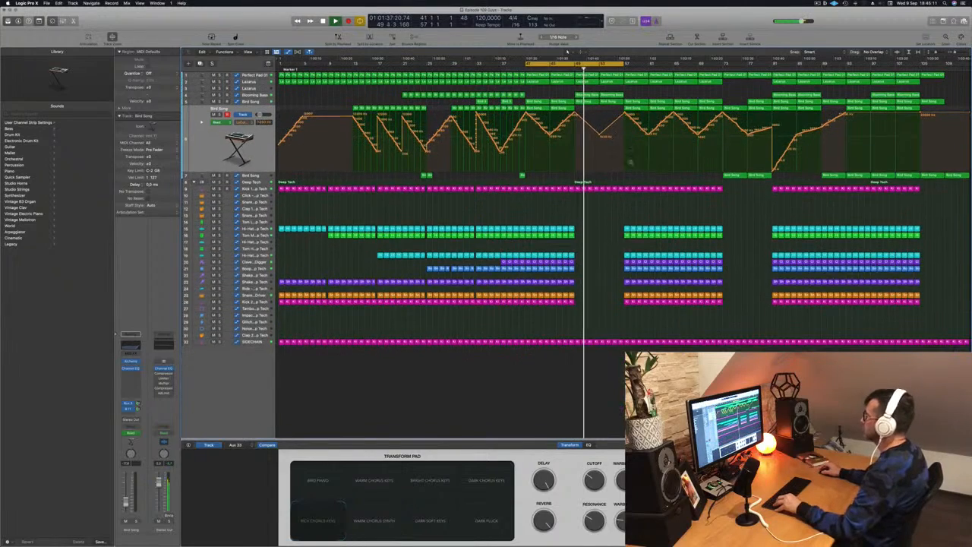
{"action": "scroll", "coordinate": [625, 160], "scroll_direction": "down", "scroll_amount": 2}
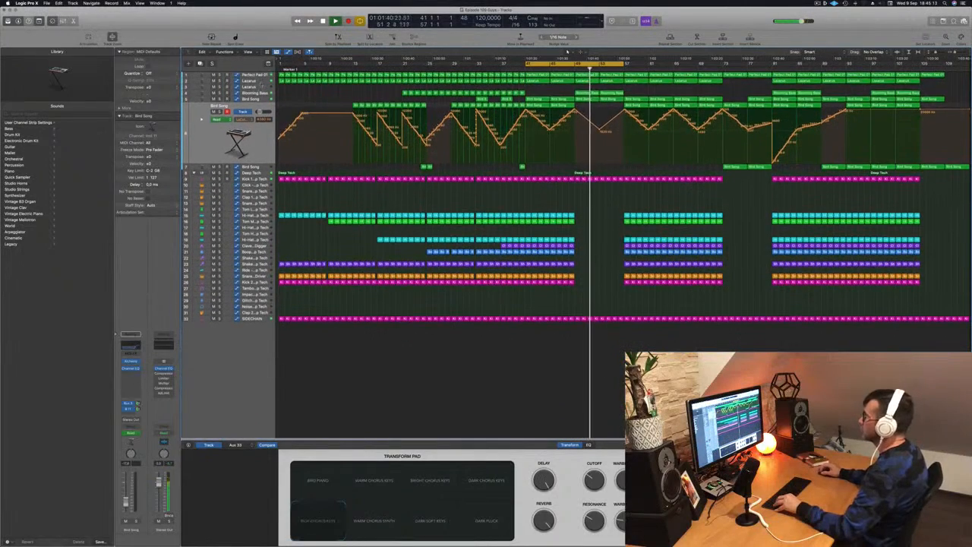
{"action": "left_click", "coordinate": [250, 82]}
{"action": "left_click_drag", "start_coordinate": [600, 123], "coordinate": [625, 120]}
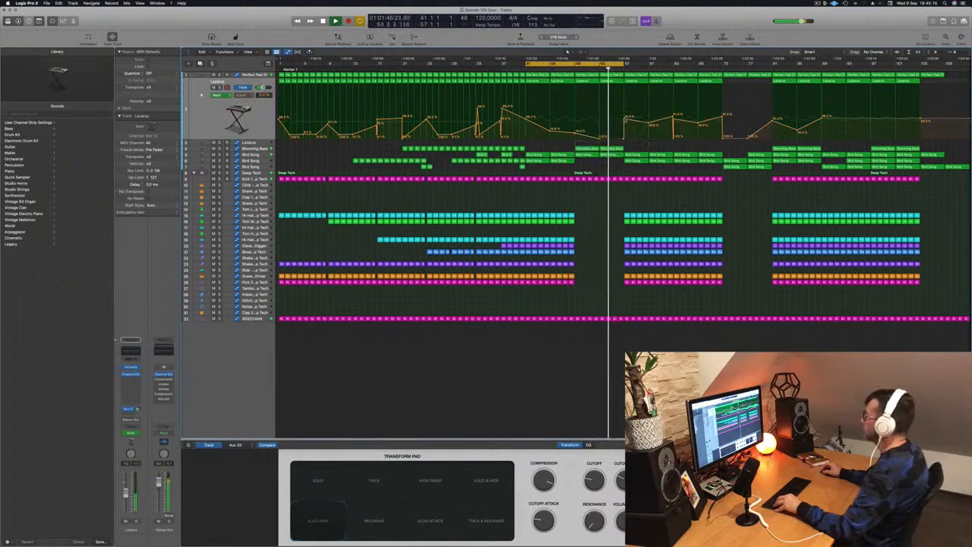
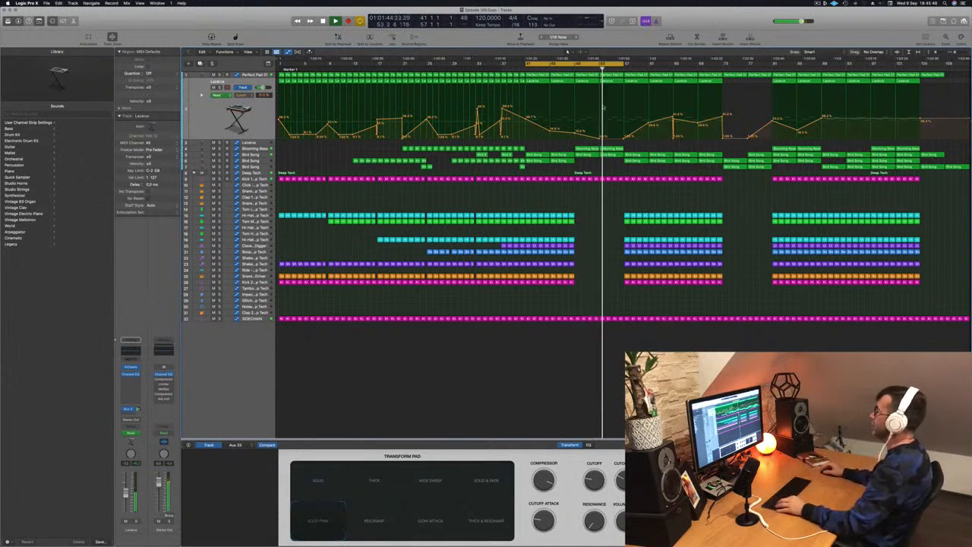
Copy the two Blooming Bass regions from bar 49 so they also play from bar 57 to bar 65.
{"action": "scroll", "coordinate": [619, 175], "scroll_direction": "up", "scroll_amount": 8}
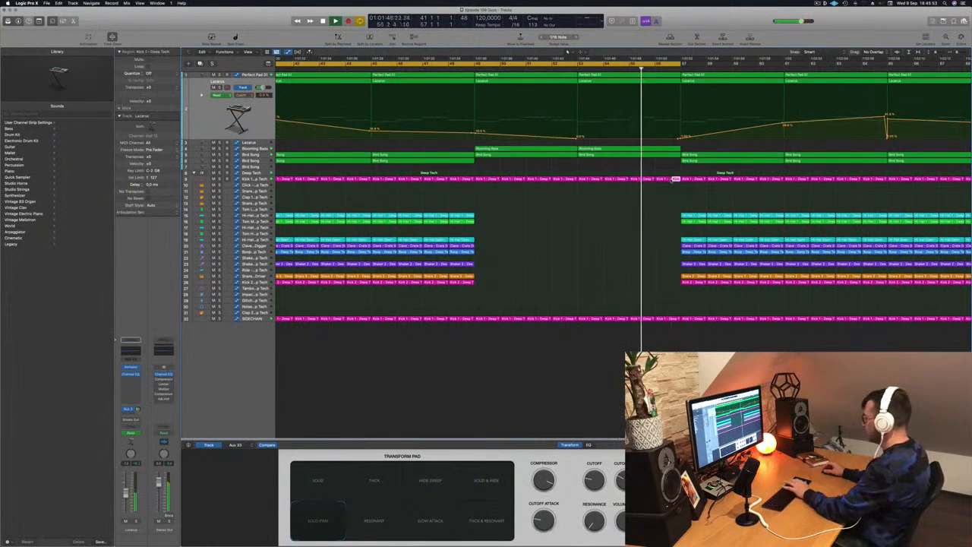
{"action": "scroll", "coordinate": [658, 189], "scroll_direction": "down", "scroll_amount": 8}
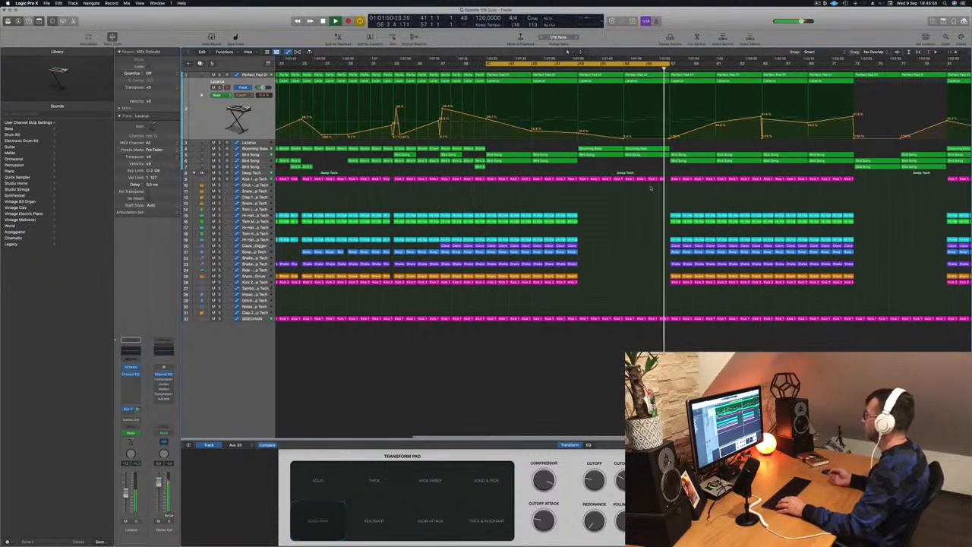
{"action": "scroll", "coordinate": [635, 185], "scroll_direction": "down", "scroll_amount": 2}
{"action": "scroll", "coordinate": [635, 184], "scroll_direction": "down", "scroll_amount": 4}
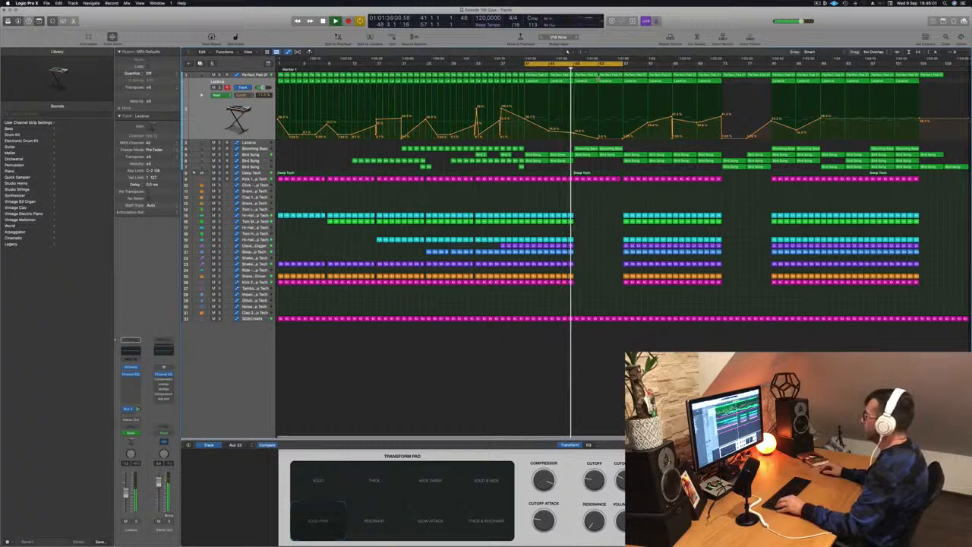
{"action": "mouse_move", "coordinate": [635, 146]}
{"action": "left_mouse_down"}
{"action": "mouse_move", "coordinate": [590, 150]}
{"action": "mouse_move", "coordinate": [633, 153]}
{"action": "left_mouse_up"}
{"action": "left_click_drag", "start_coordinate": [623, 64], "coordinate": [721, 64]}
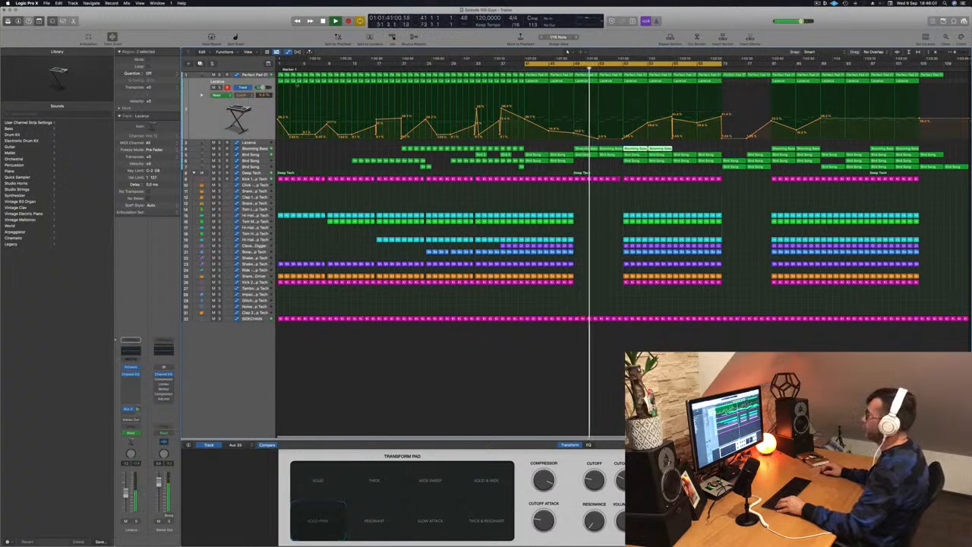
Shorten all notes of the Perfect Pad 01 region at bar 57 into short chord stabs and restart playback.
{"action": "left_click", "coordinate": [255, 75]}
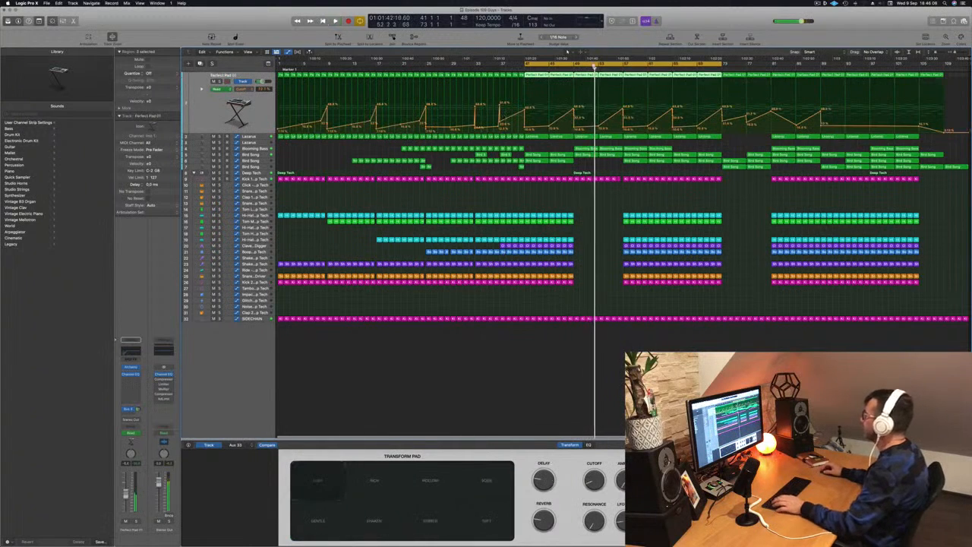
{"action": "left_click", "coordinate": [593, 203]}
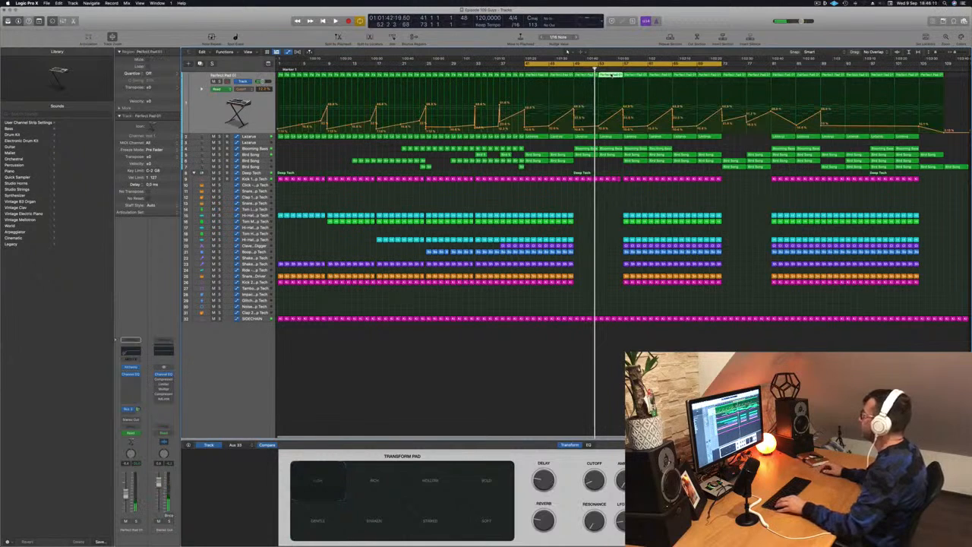
{"action": "key", "text": "p"}
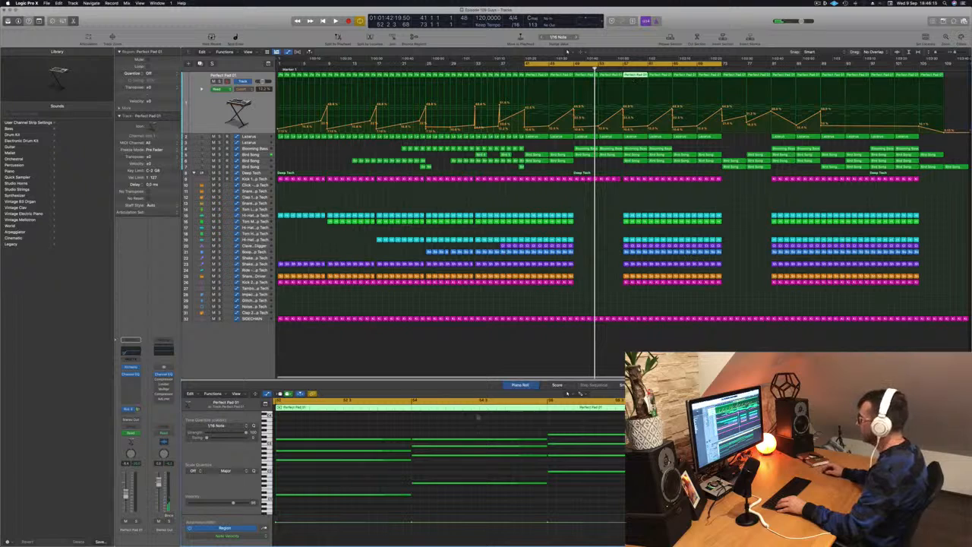
{"action": "key", "text": "super+a"}
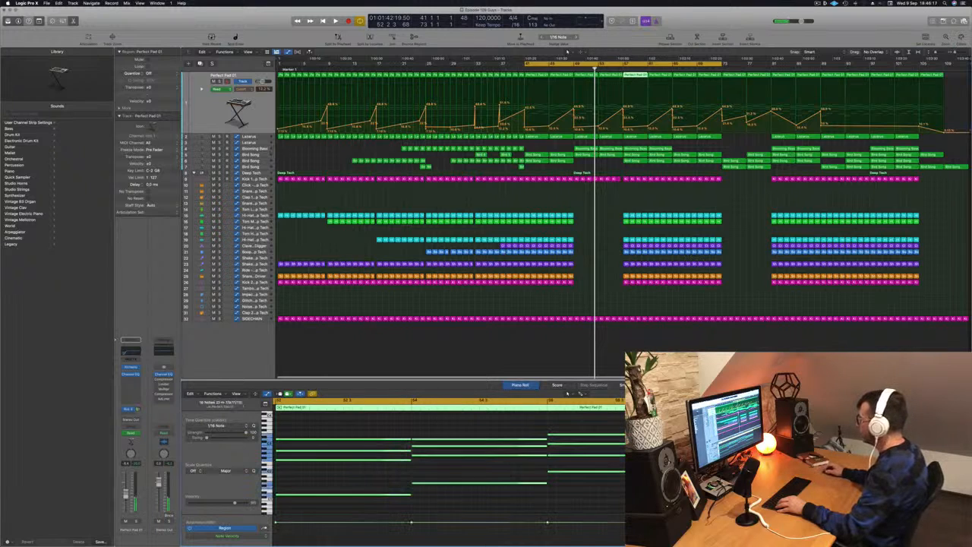
{"action": "left_click_drag", "start_coordinate": [677, 444], "coordinate": [553, 445]}
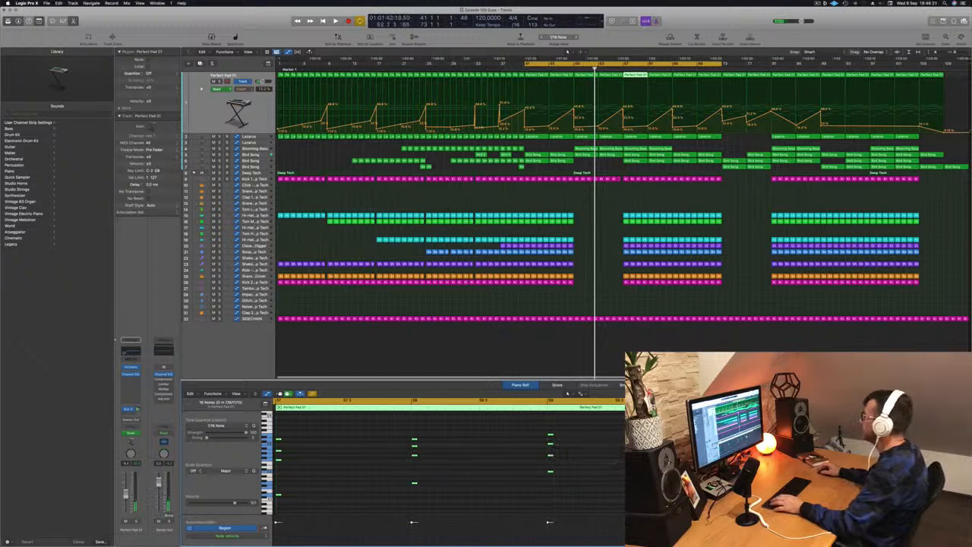
{"action": "key", "text": "space"}
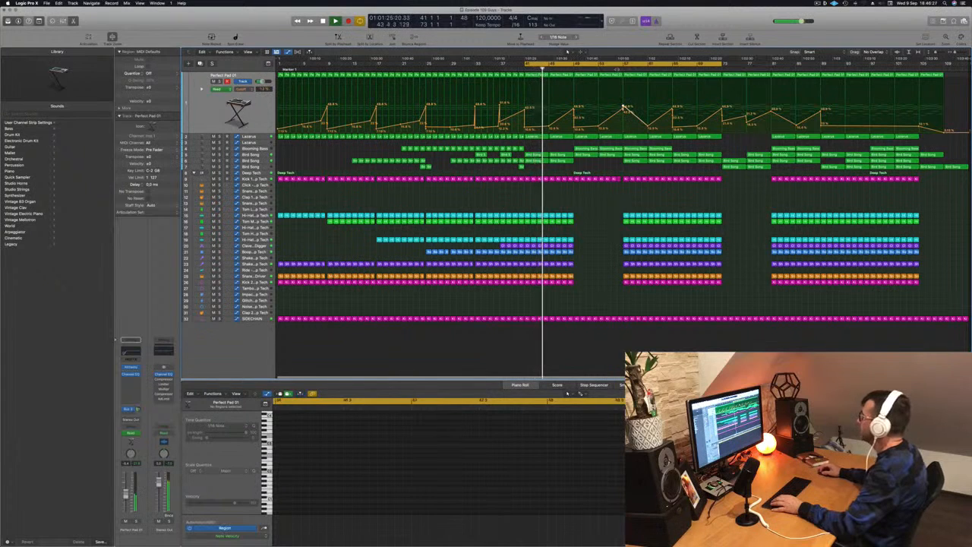
Move the cycle range to bars 57 to 73 and delete the region at bar 57 on the first Bird Song track.
{"action": "left_click_drag", "start_coordinate": [526, 63], "coordinate": [623, 67]}
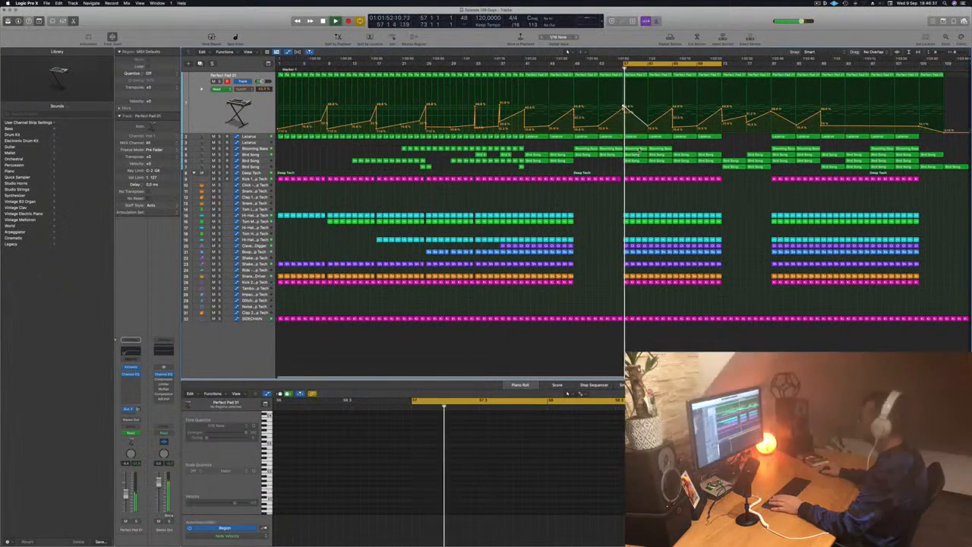
{"action": "left_click", "coordinate": [637, 155]}
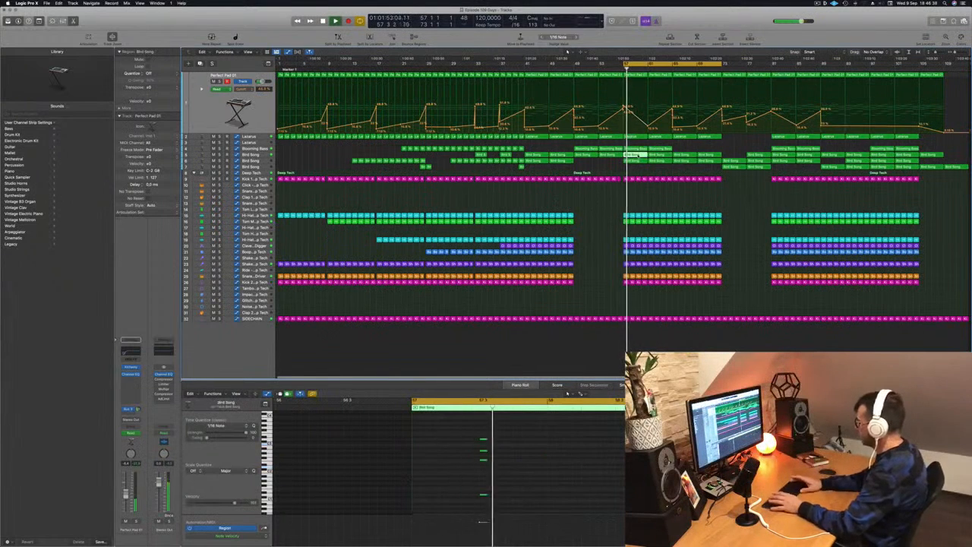
{"action": "key", "text": "space"}
{"action": "key", "text": "Delete"}
{"action": "key", "text": "space"}
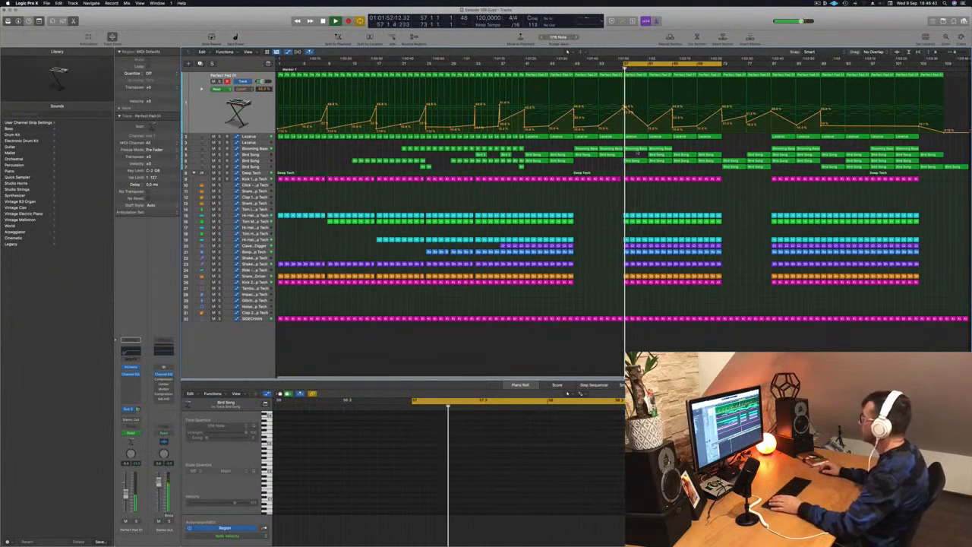
Select the Blooming Bass track with its two regions from bar 57 and audition the section.
{"action": "left_click", "coordinate": [639, 149]}
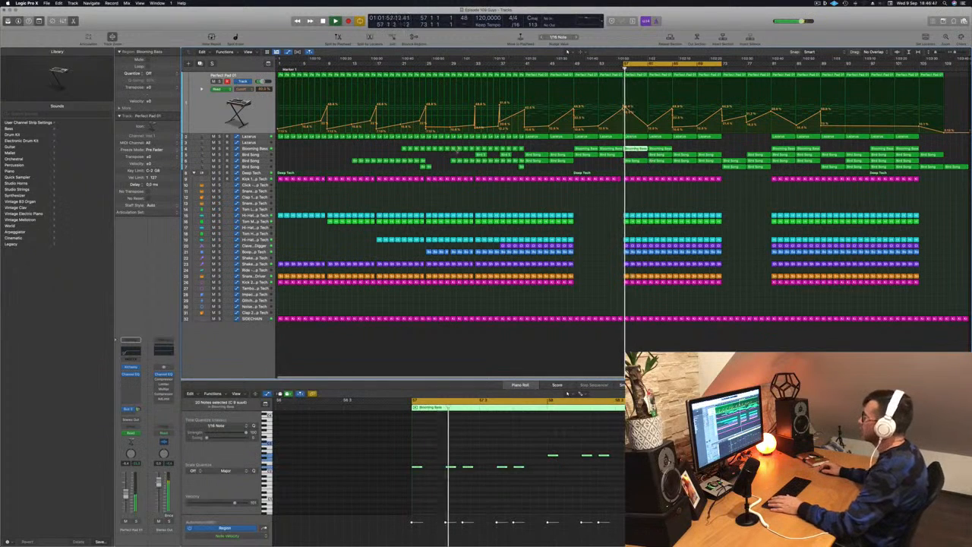
{"action": "left_click", "coordinate": [263, 150]}
{"action": "key", "text": "space"}
{"action": "key", "text": "space"}
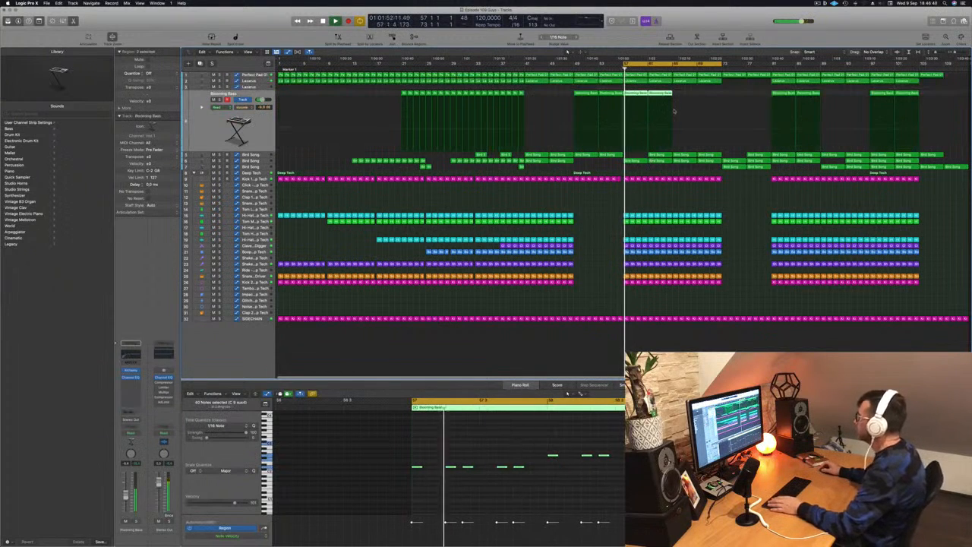
{"action": "key", "text": "space"}
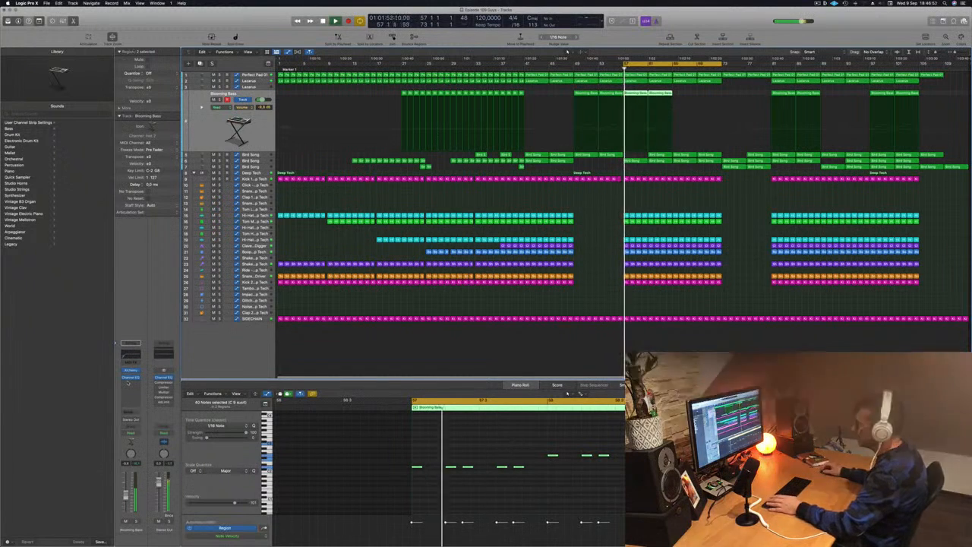
Insert a stereo Compressor after the Channel EQ on the Blooming Bass track.
{"action": "left_click", "coordinate": [131, 382]}
{"action": "left_click", "coordinate": [129, 382]}
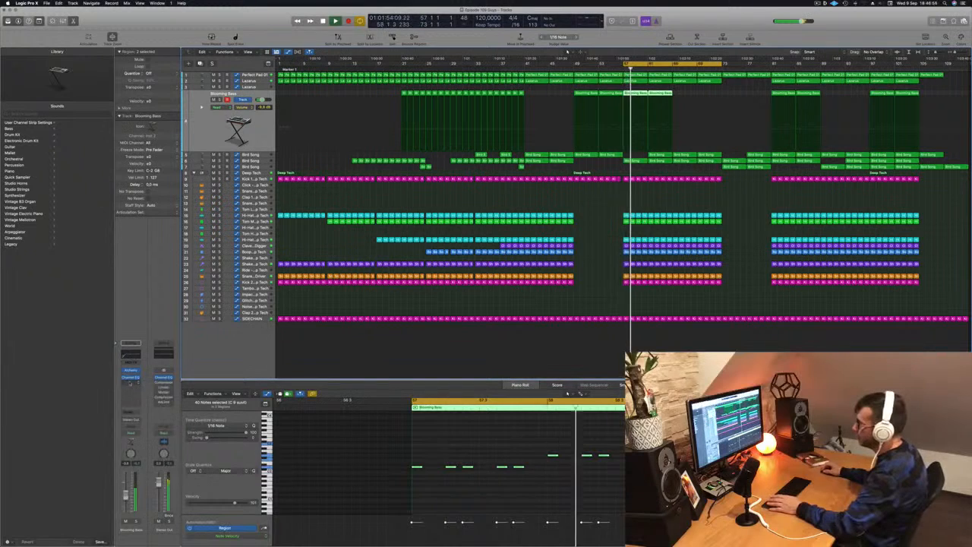
{"action": "left_click", "coordinate": [129, 382]}
{"action": "mouse_move", "coordinate": [137, 401]}
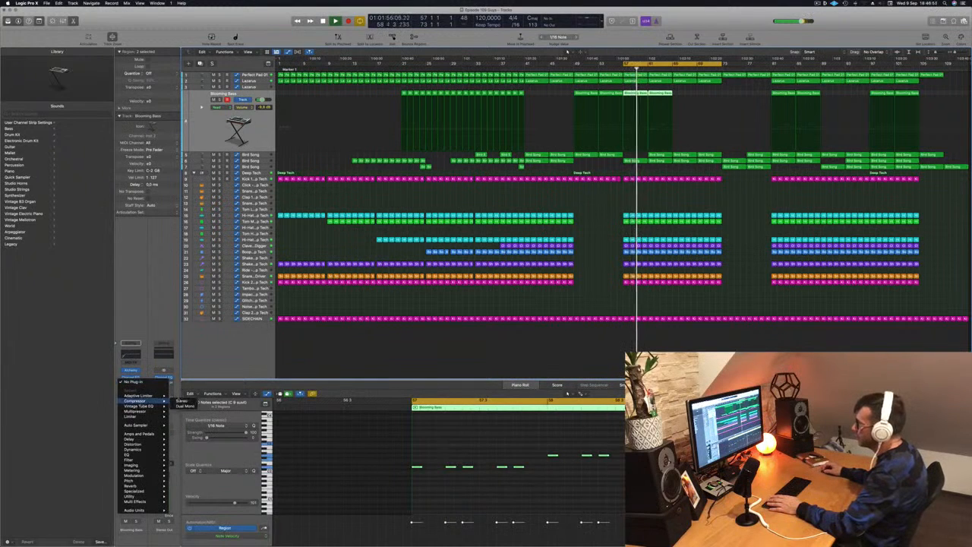
{"action": "left_click", "coordinate": [182, 401]}
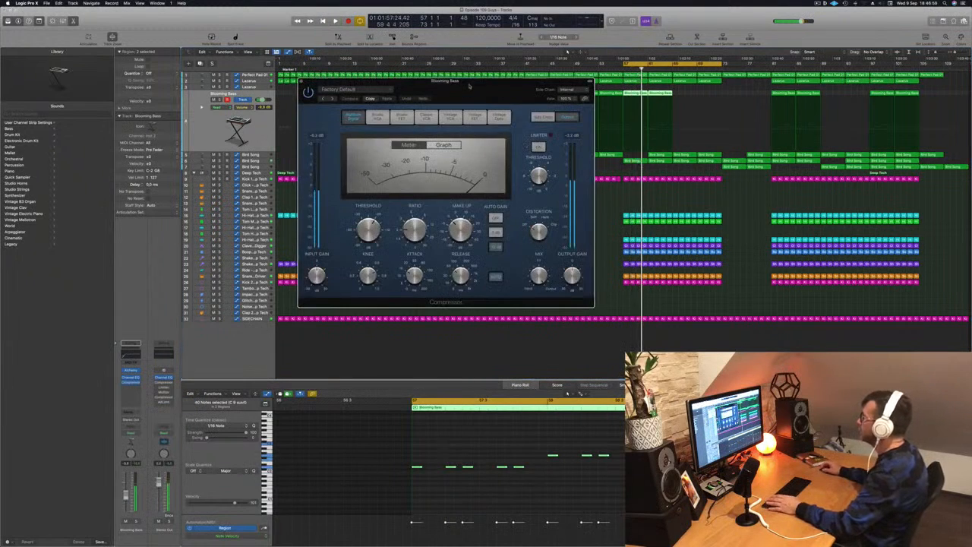
Set the compressor's side chain source to Kick 1 - Deep Tech and its attack to 0 ms.
{"action": "key", "text": "space"}
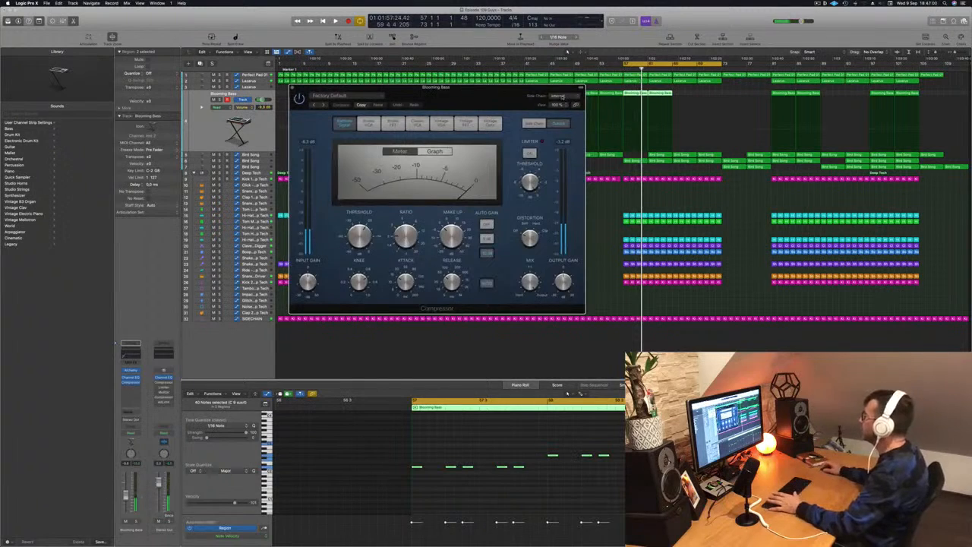
{"action": "left_click", "coordinate": [562, 98]}
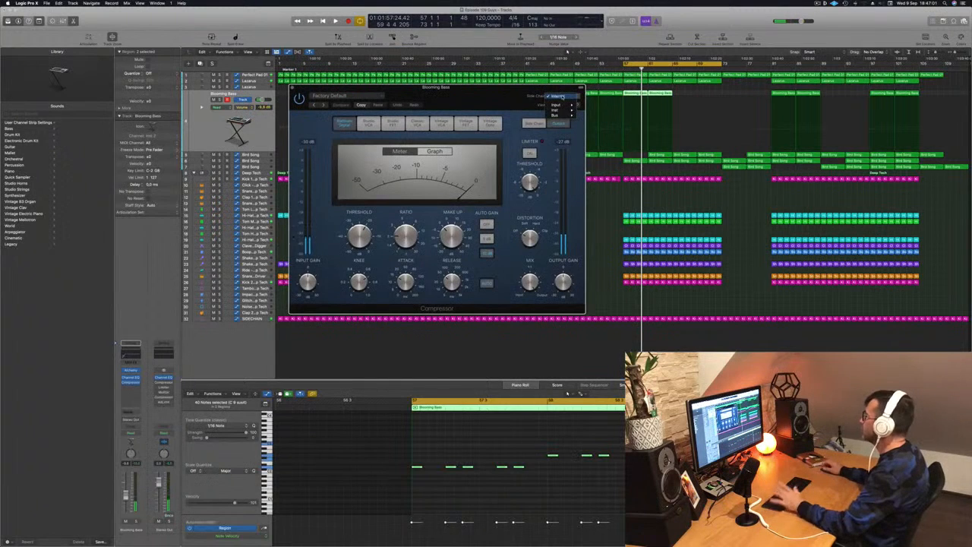
{"action": "mouse_move", "coordinate": [561, 114]}
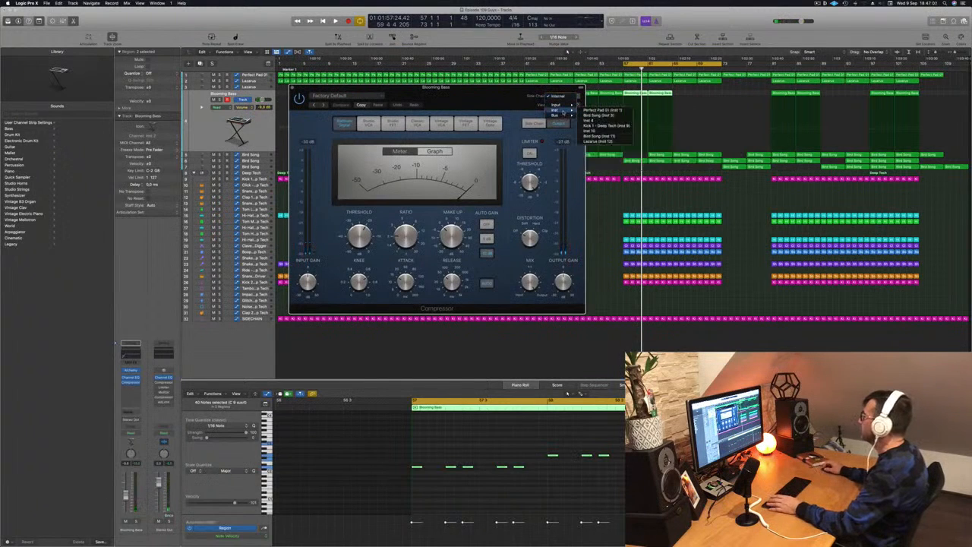
{"action": "left_click", "coordinate": [600, 126]}
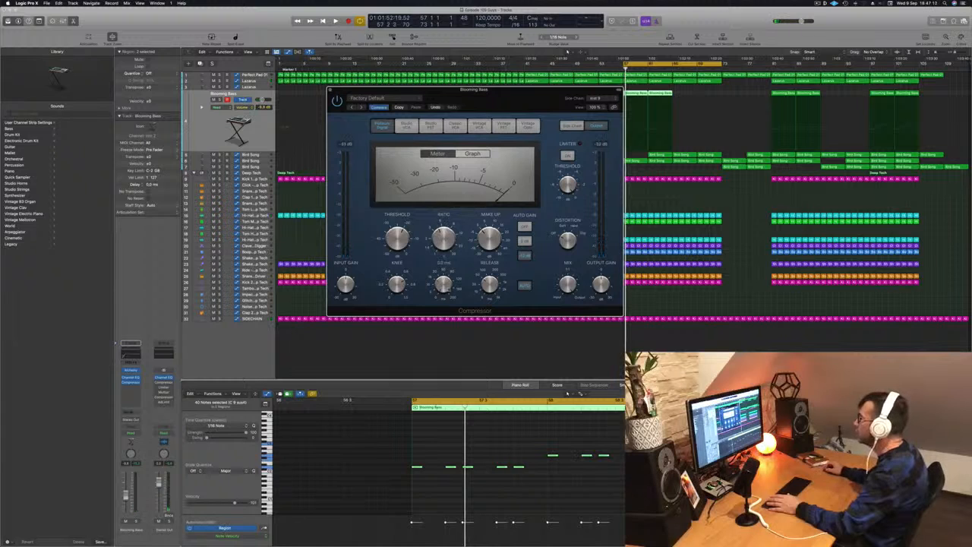
Set the compressor threshold to about -20.5 dB while auditioning the bass from bar 57, and close the plug-in window.
{"action": "key", "text": "space"}
{"action": "key", "text": "space"}
{"action": "key", "text": "space"}
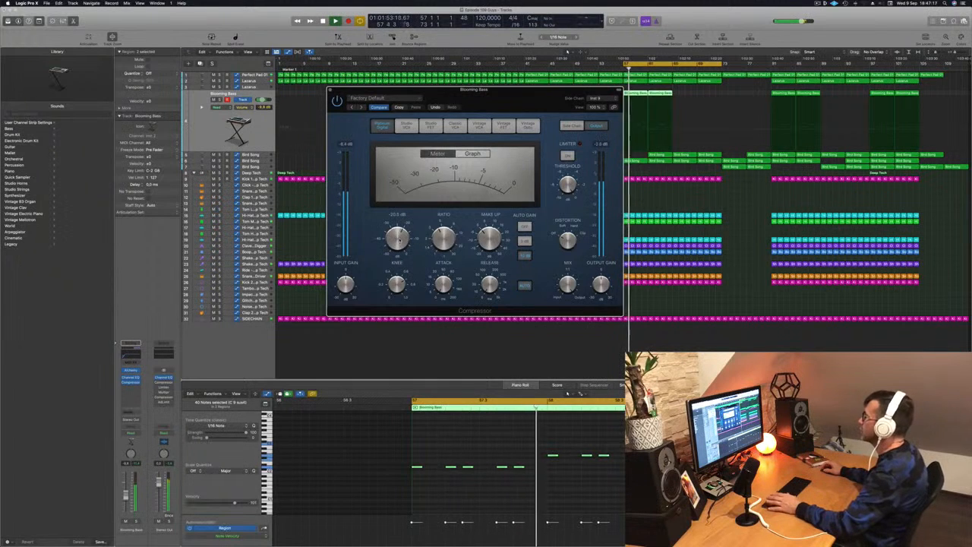
{"action": "left_click_drag", "start_coordinate": [496, 101], "coordinate": [559, 117]}
{"action": "key", "text": "space"}
{"action": "key", "text": "space"}
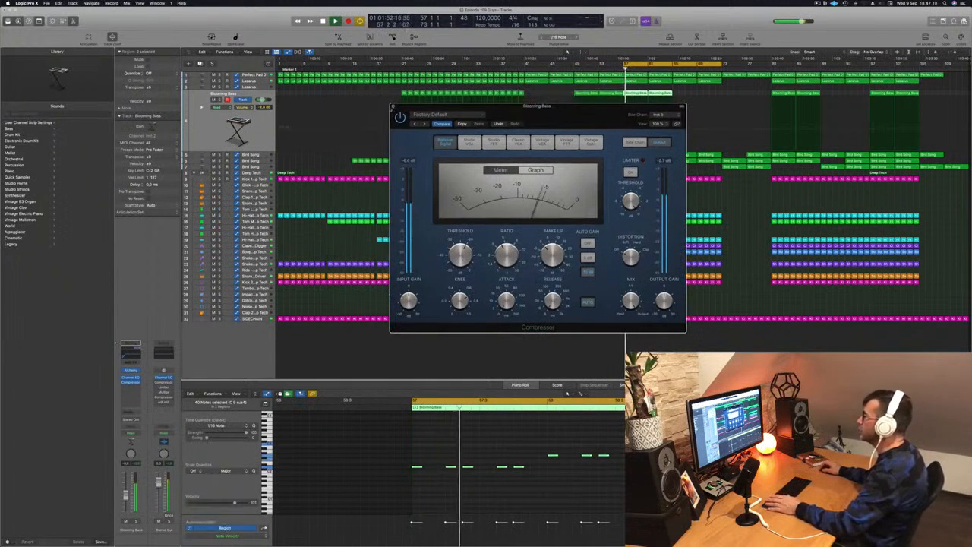
{"action": "left_click", "coordinate": [393, 107]}
{"action": "key", "text": "space"}
{"action": "key", "text": "space"}
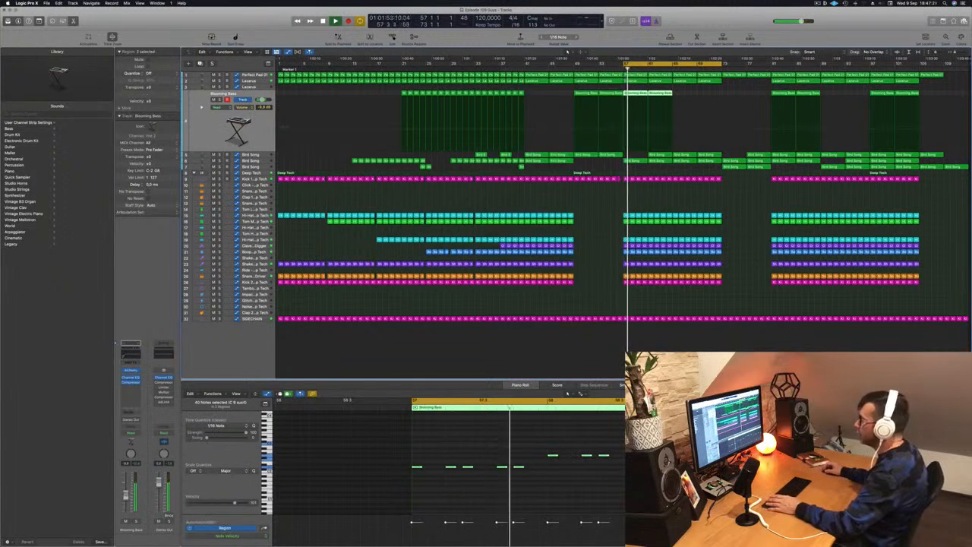
Insert a second stereo Compressor on the Blooming Bass track and set its circuit type to Vintage Opto.
{"action": "key", "text": "space"}
{"action": "left_click", "coordinate": [130, 389]}
{"action": "left_click", "coordinate": [130, 389]}
{"action": "left_click", "coordinate": [130, 388]}
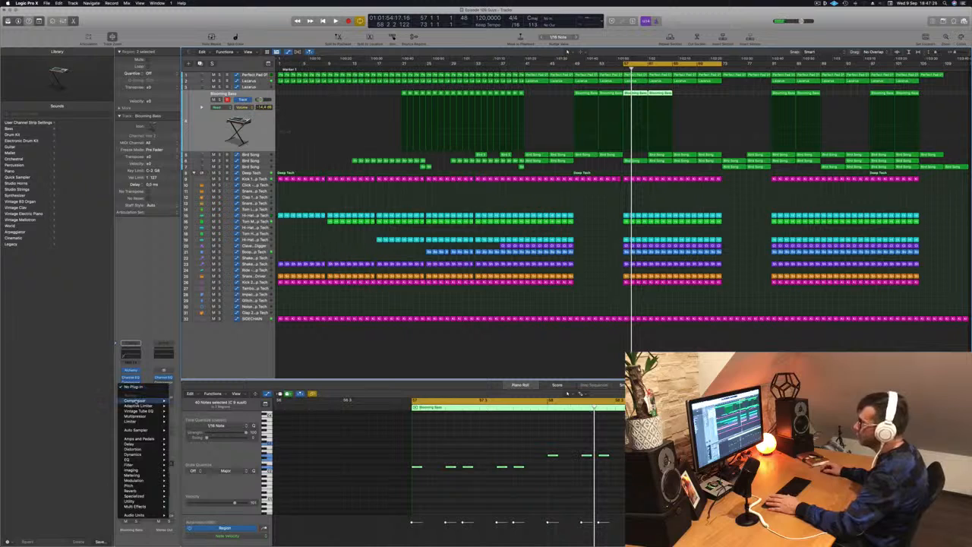
{"action": "left_click", "coordinate": [185, 401]}
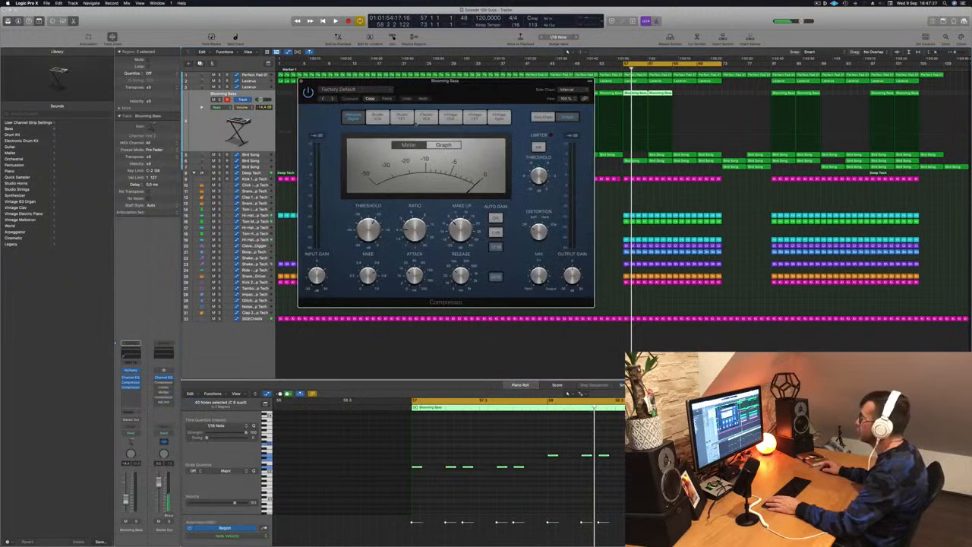
{"action": "left_click", "coordinate": [500, 117]}
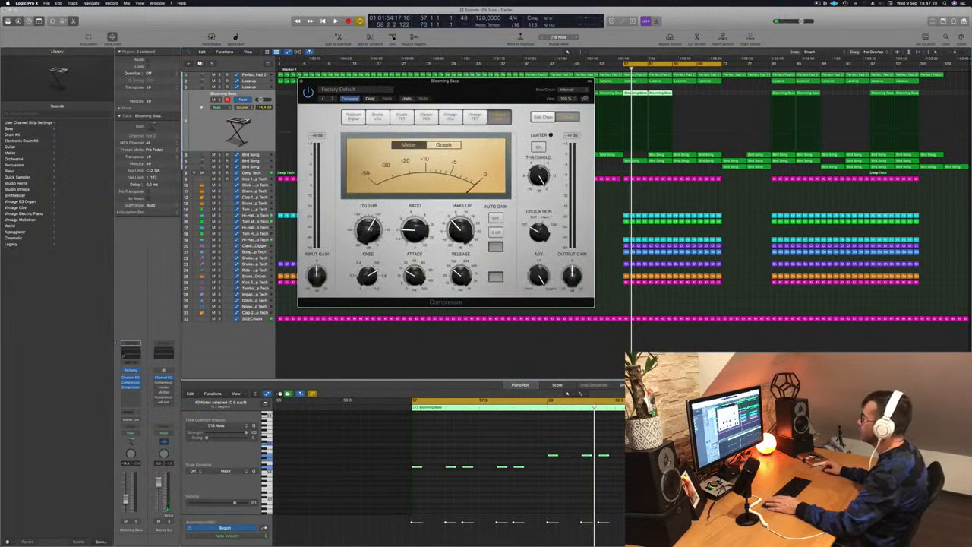
Lower the second compressor's threshold to about -23 dB, shorten its release and close its window.
{"action": "key", "text": "space"}
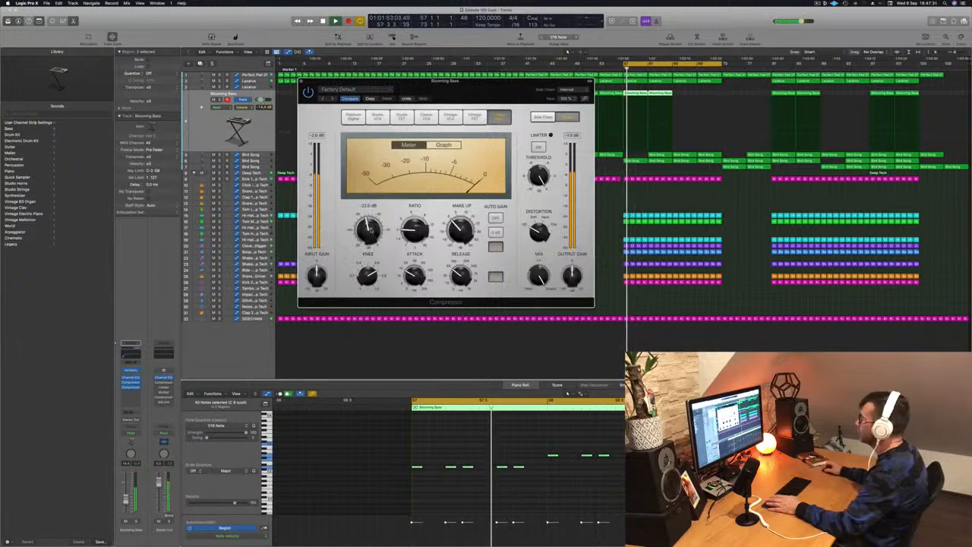
{"action": "left_click_drag", "start_coordinate": [476, 95], "coordinate": [461, 118]}
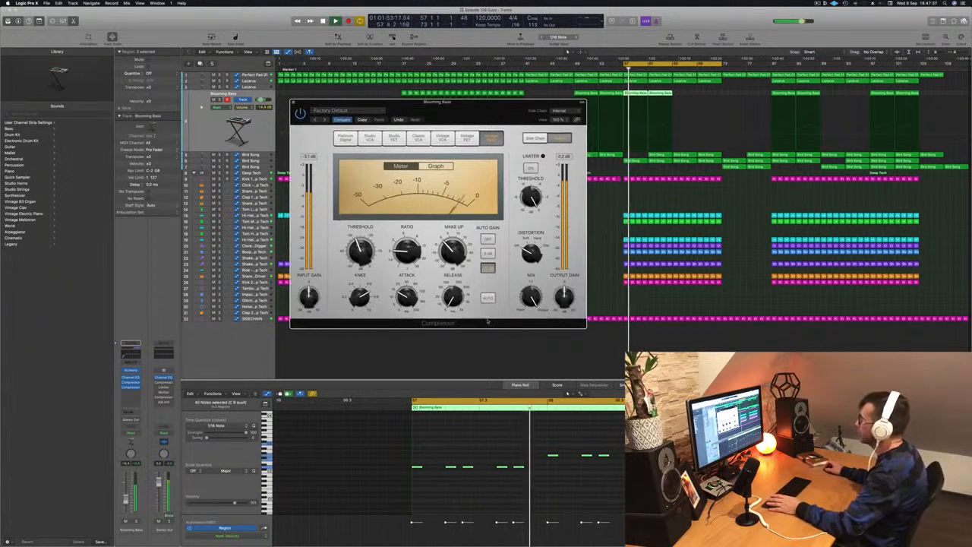
{"action": "left_click_drag", "start_coordinate": [441, 119], "coordinate": [491, 115]}
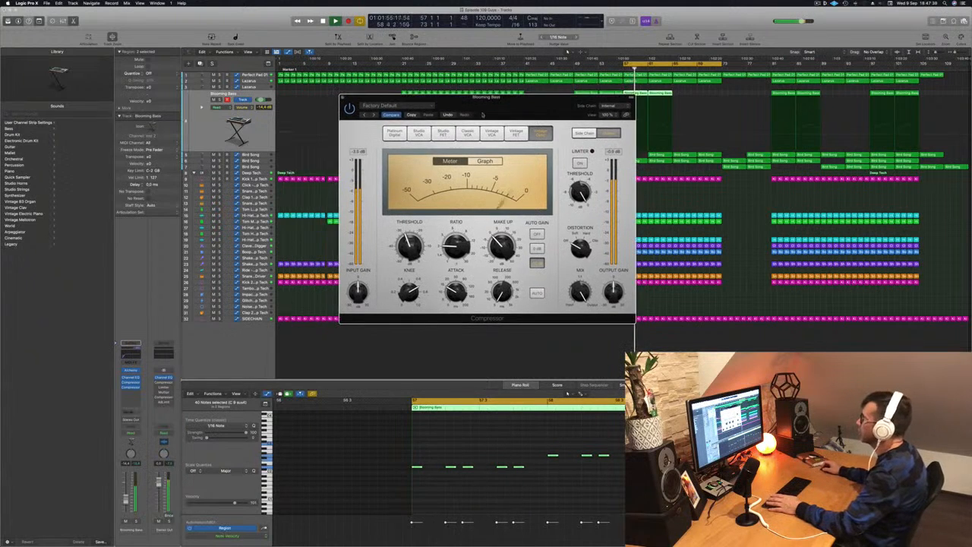
{"action": "left_click", "coordinate": [343, 98]}
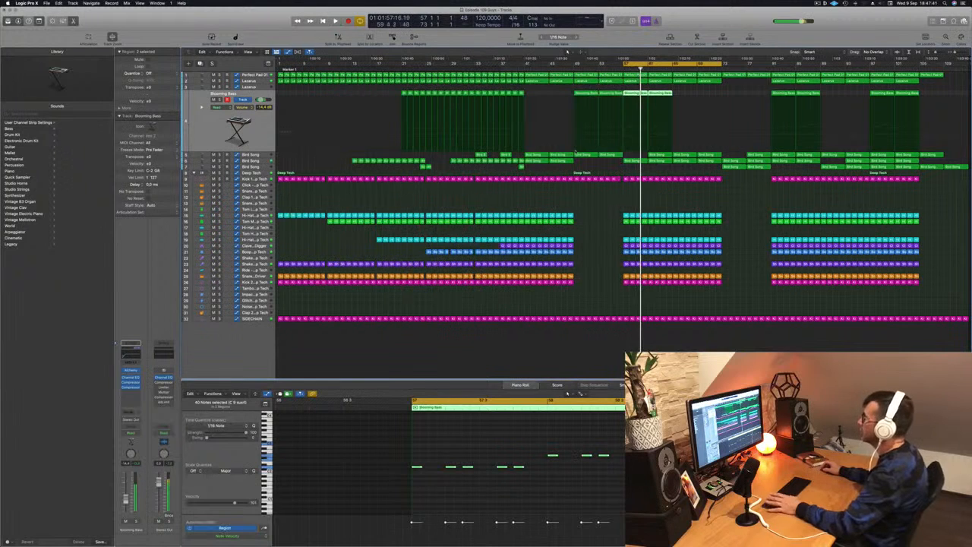
Open the Blooming Bass track's Alchemy instrument and adjust its cutoff during playback.
{"action": "key", "text": "space"}
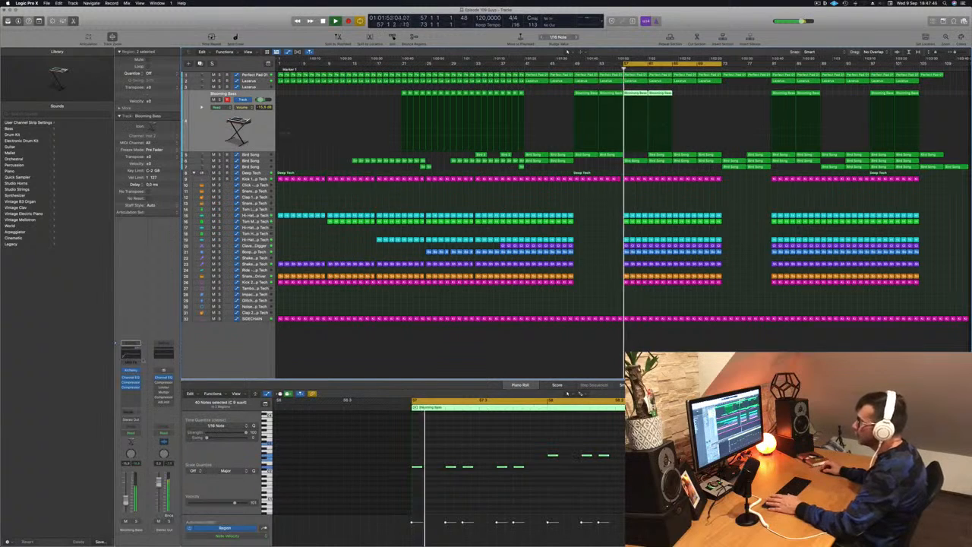
{"action": "left_click", "coordinate": [132, 371]}
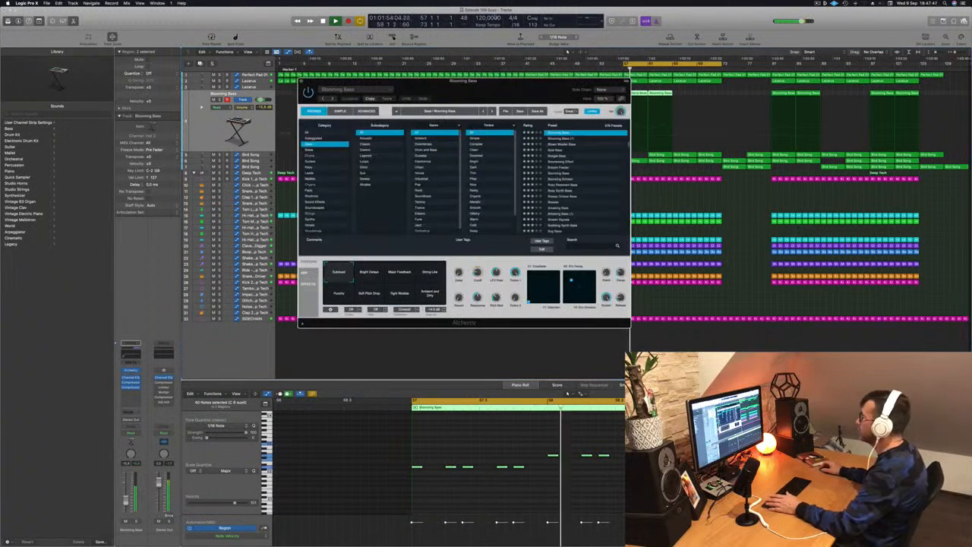
{"action": "left_click_drag", "start_coordinate": [552, 86], "coordinate": [515, 88]}
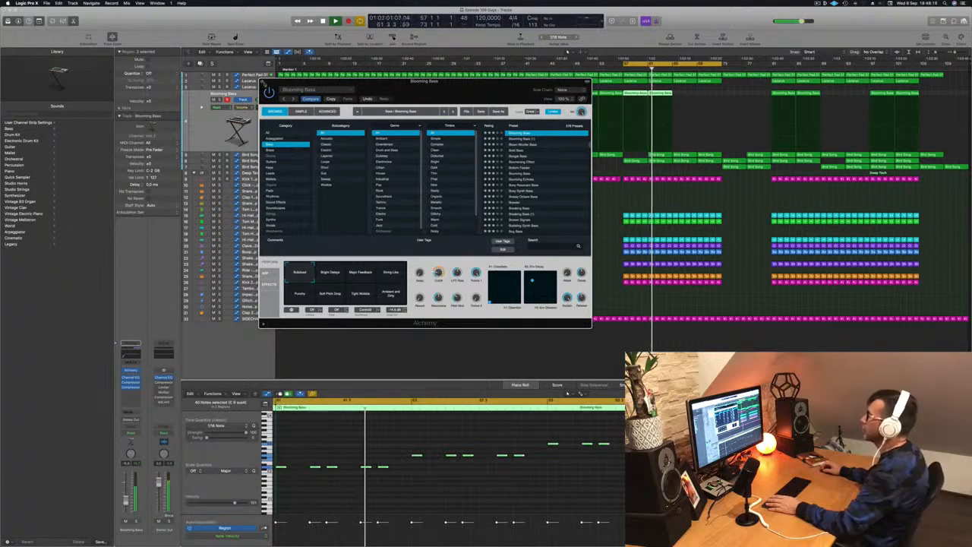
Close the Alchemy window, lower the Blooming Bass track's volume to about -23 dB and audition it from bar 57.
{"action": "left_click", "coordinate": [263, 82]}
{"action": "key", "text": "space"}
{"action": "key", "text": "space"}
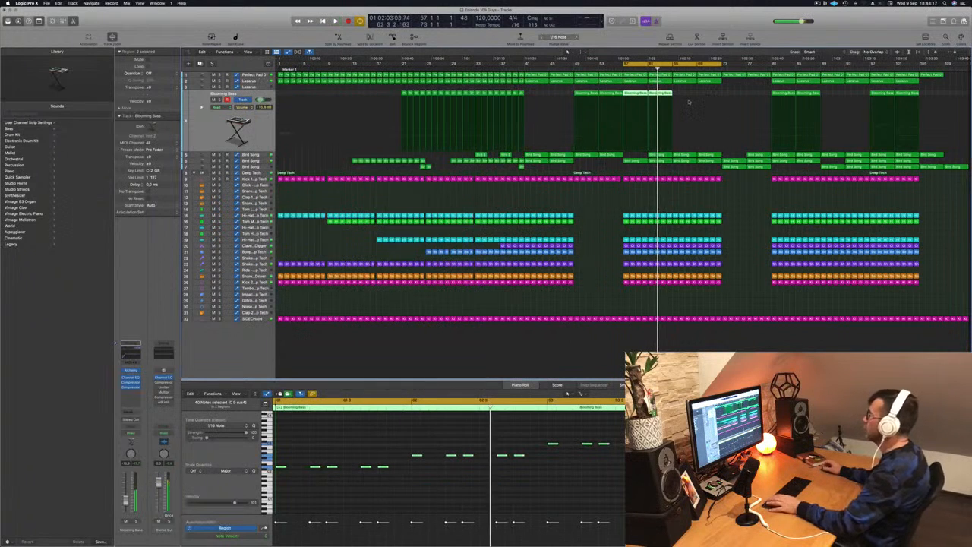
{"action": "left_click_drag", "start_coordinate": [685, 94], "coordinate": [638, 100]}
{"action": "key", "text": "space"}
{"action": "key", "text": "space"}
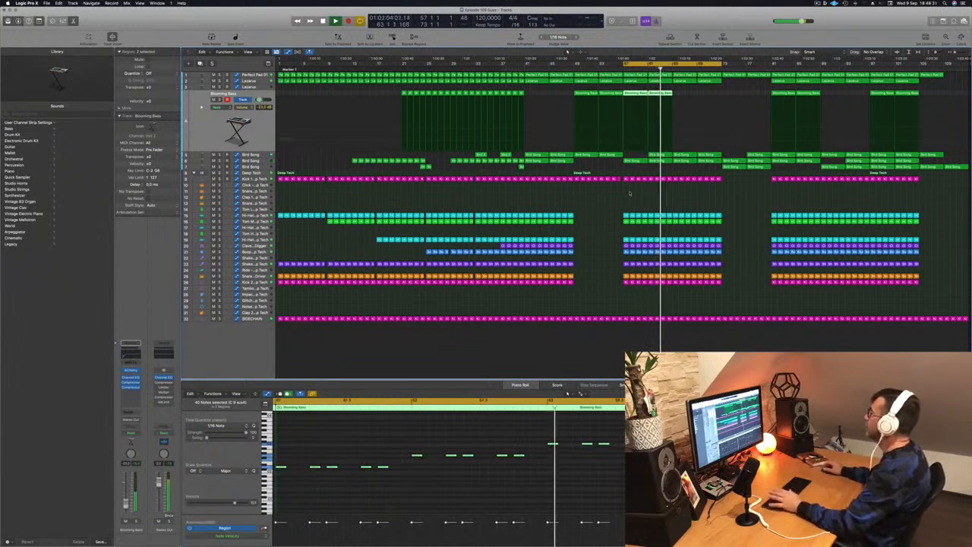
{"action": "key", "text": "space"}
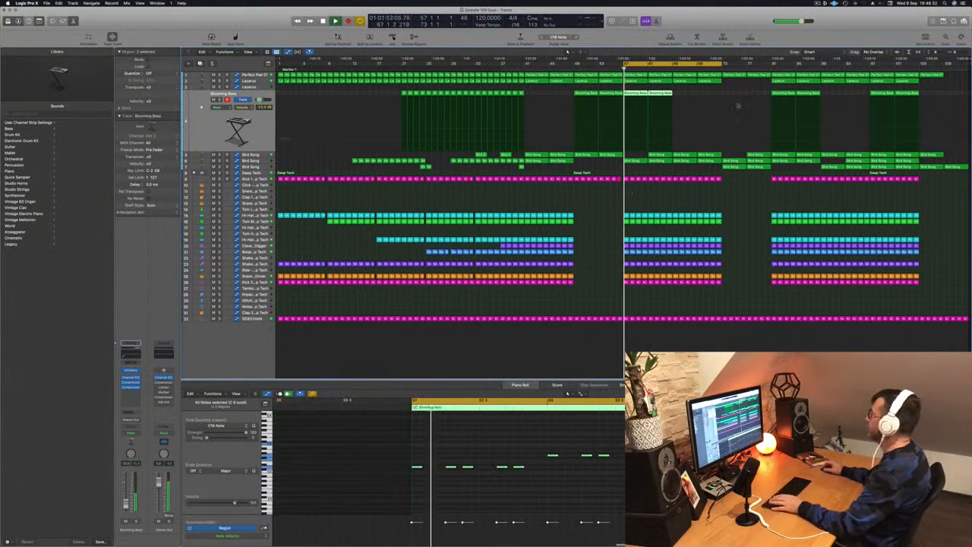
{"action": "left_click", "coordinate": [818, 4]}
{"action": "left_click", "coordinate": [726, 19]}
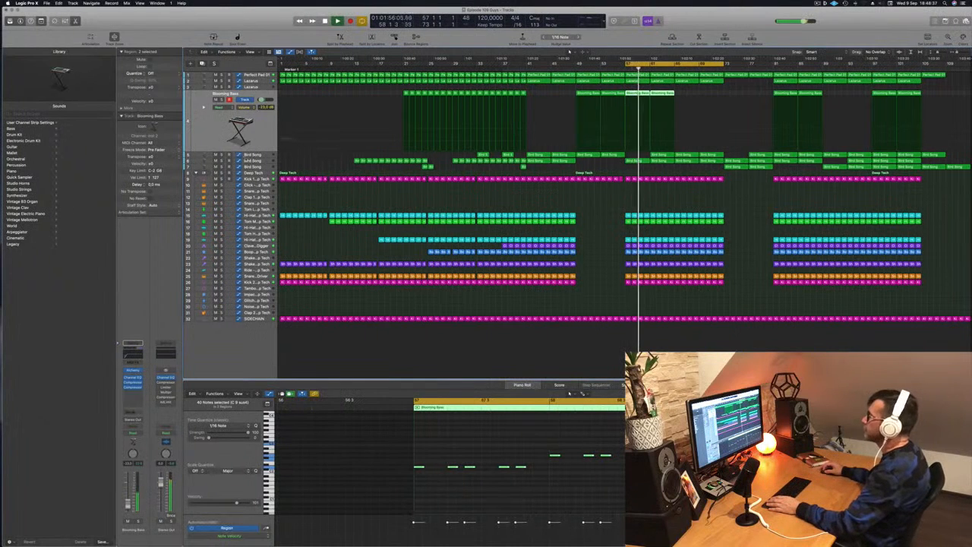
Delete the upper Bird Song track's region at bar 61.
{"action": "left_click", "coordinate": [256, 161]}
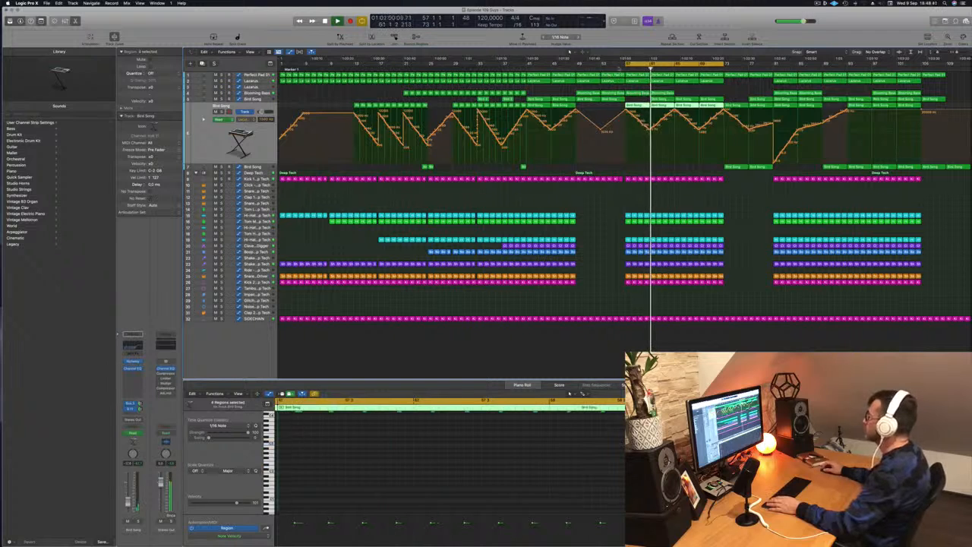
{"action": "left_click", "coordinate": [620, 69]}
{"action": "left_click", "coordinate": [662, 100]}
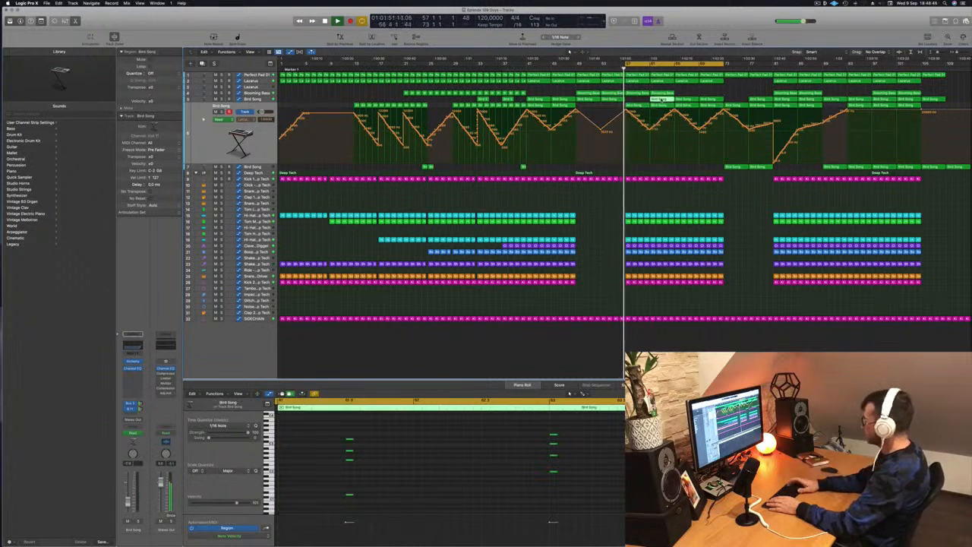
{"action": "key", "text": "Delete"}
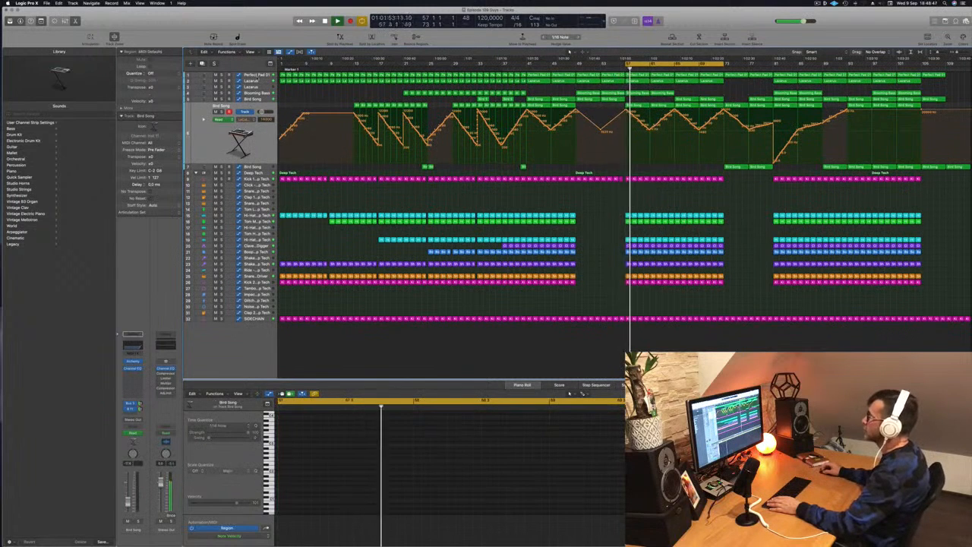
Delete the Perfect Pad 01 region at bar 61 and lower the track's cutoff automation between bars 57 and 61.
{"action": "left_click", "coordinate": [260, 76]}
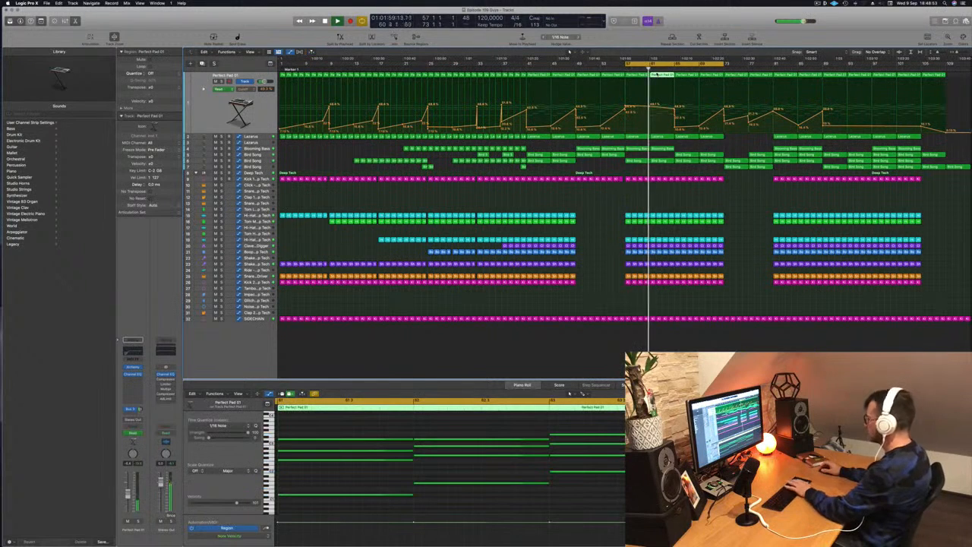
{"action": "key", "text": "Delete"}
{"action": "key", "text": "Return"}
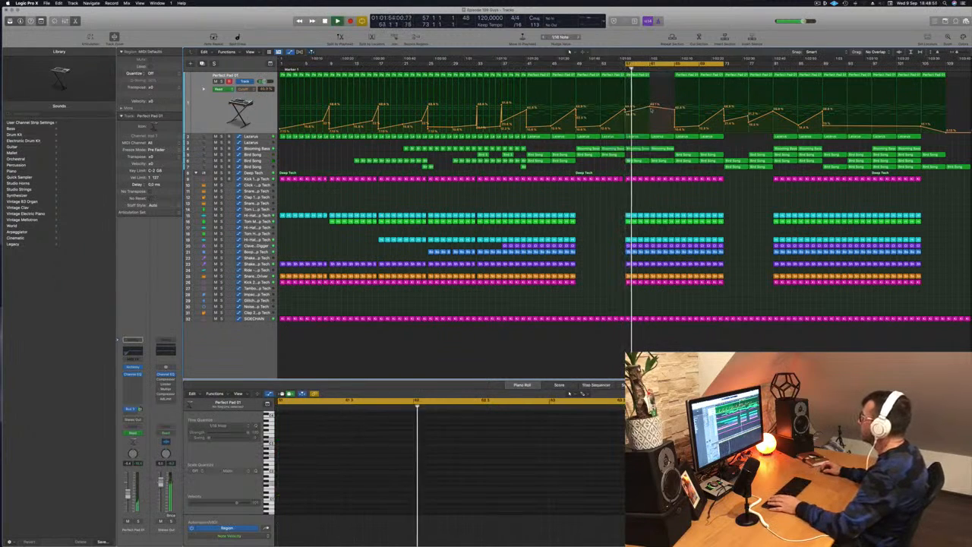
{"action": "key", "text": "Return"}
{"action": "left_click_drag", "start_coordinate": [651, 107], "coordinate": [626, 117]}
{"action": "key", "text": "Return"}
{"action": "key", "text": "space"}
{"action": "key", "text": "space"}
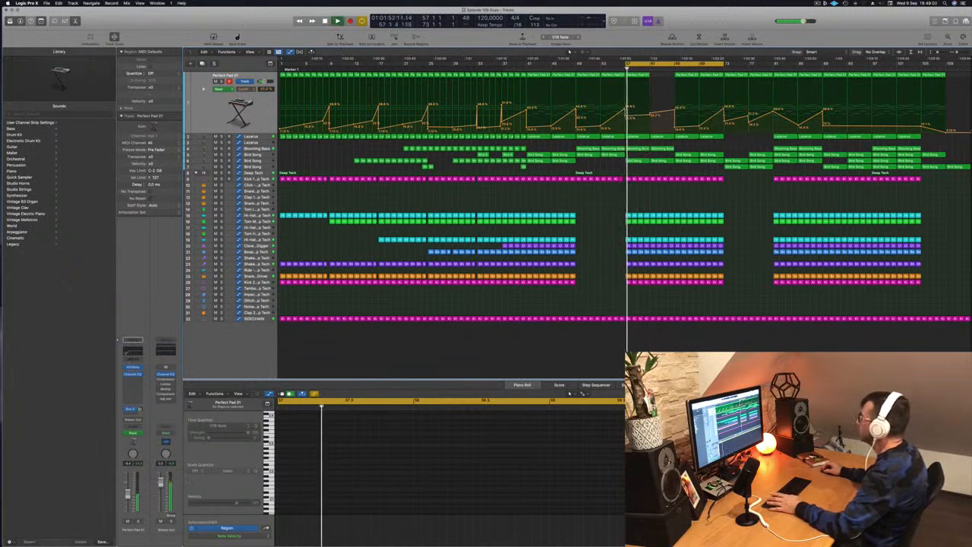
Copy the Perfect Pad 01 region from bar 57 to bar 61, level the cutoff automation there and audition from bar 57.
{"action": "left_click_drag", "start_coordinate": [640, 77], "coordinate": [663, 79]}
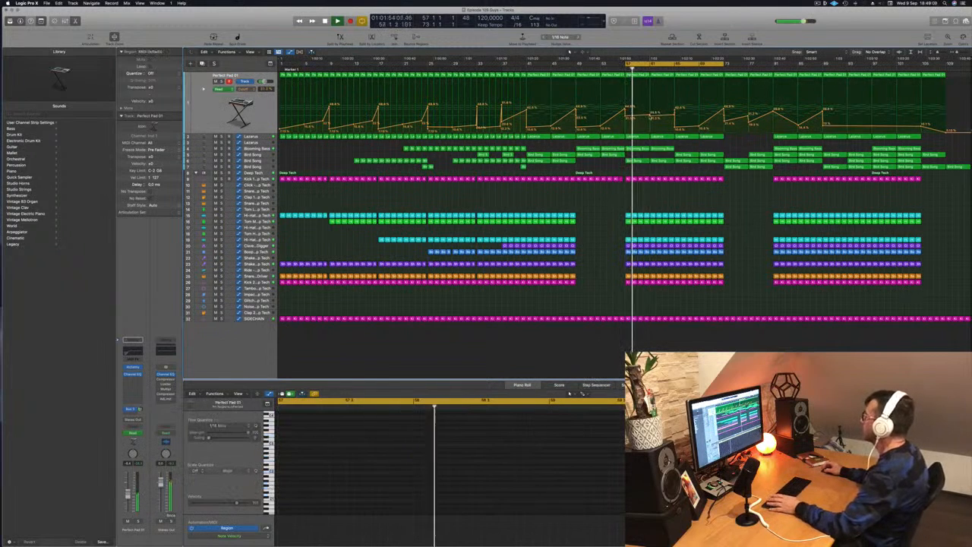
{"action": "left_click_drag", "start_coordinate": [650, 116], "coordinate": [651, 117]}
{"action": "key", "text": "space"}
{"action": "key", "text": "space"}
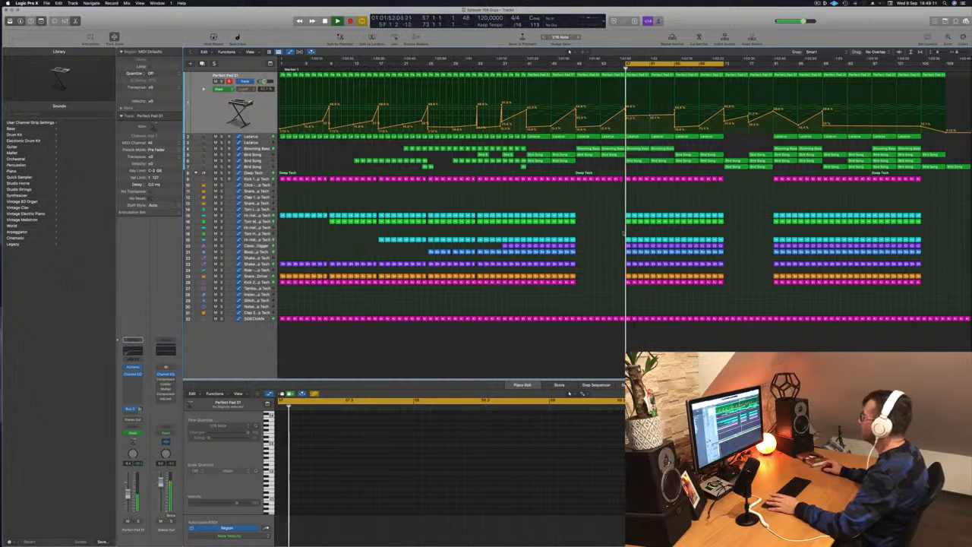
{"action": "key", "text": "space"}
{"action": "key", "text": "space"}
Delete the Clave - Crate Digger regions from bar 57 through bar 65 and replay the section.
{"action": "left_click_drag", "start_coordinate": [617, 248], "coordinate": [674, 245]}
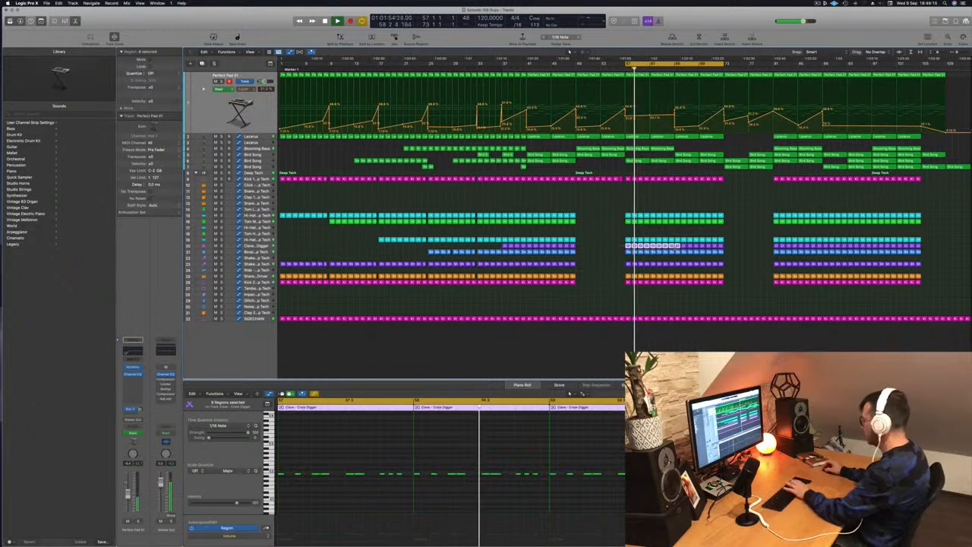
{"action": "key", "text": "Delete"}
{"action": "key", "text": "space"}
{"action": "key", "text": "space"}
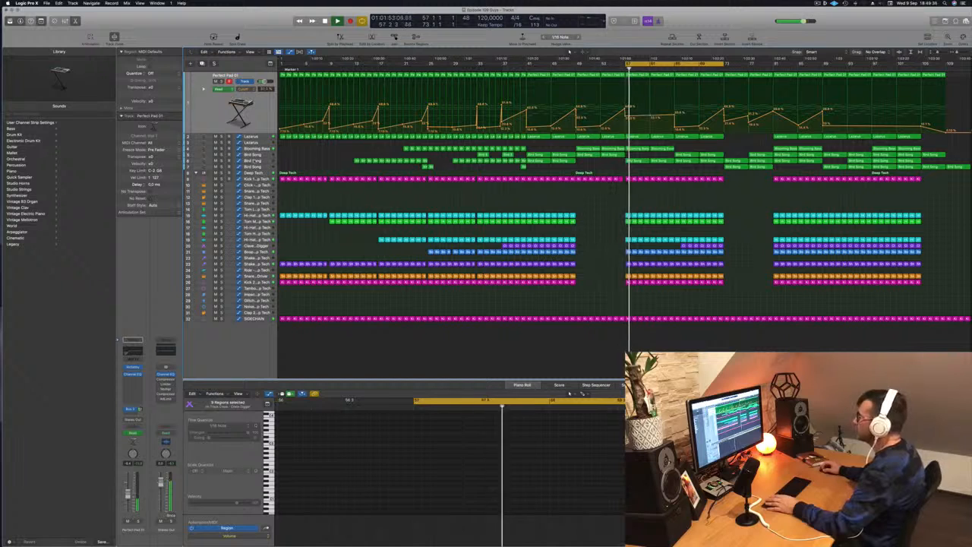
Delete the middle Bird Song track's two regions between bars 57 and 65.
{"action": "left_click", "coordinate": [258, 161]}
{"action": "left_click", "coordinate": [644, 100]}
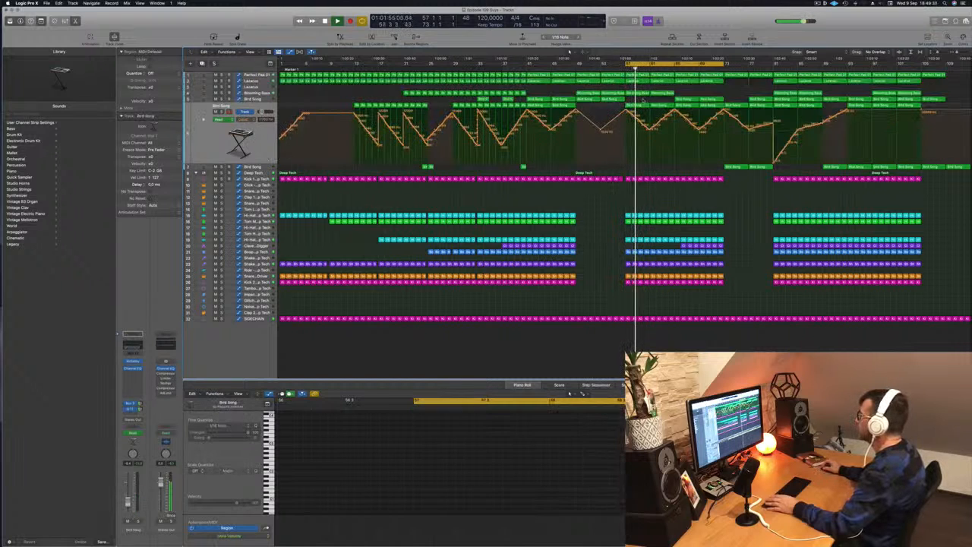
{"action": "left_click", "coordinate": [647, 104]}
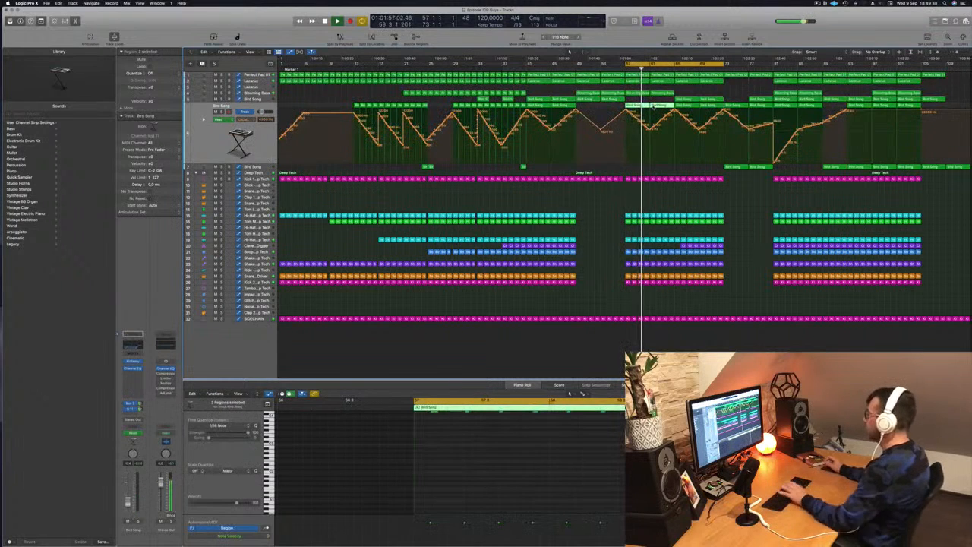
{"action": "key", "text": "Delete"}
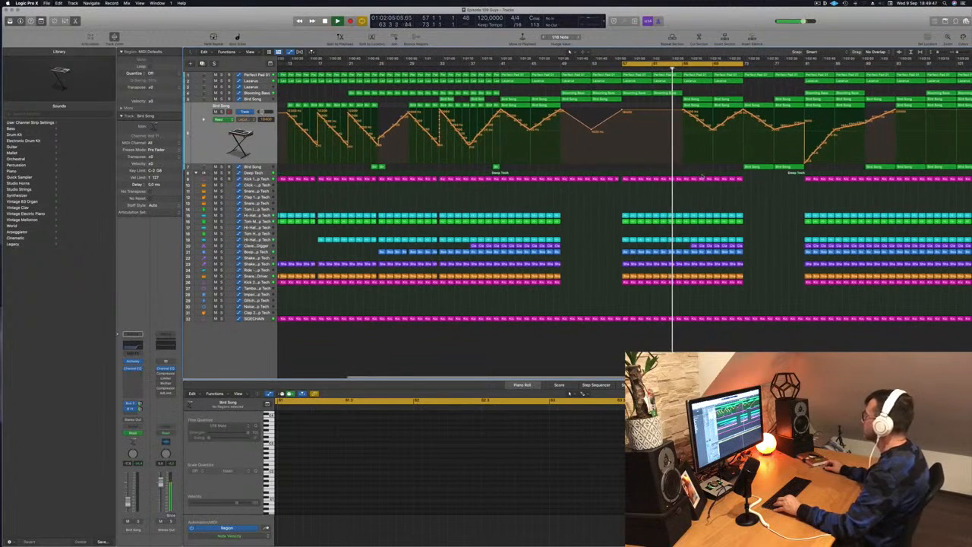
Reshape the upper Lazarus track's cutoff automation to rise from bar 57 to 65, drop, and rise again toward bar 73.
{"action": "key", "text": "super+Left"}
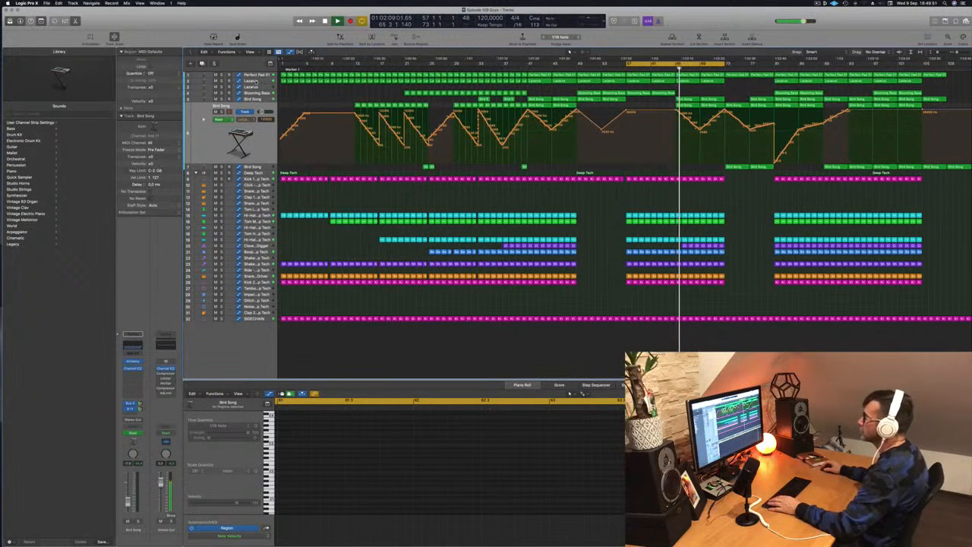
{"action": "left_click", "coordinate": [249, 81]}
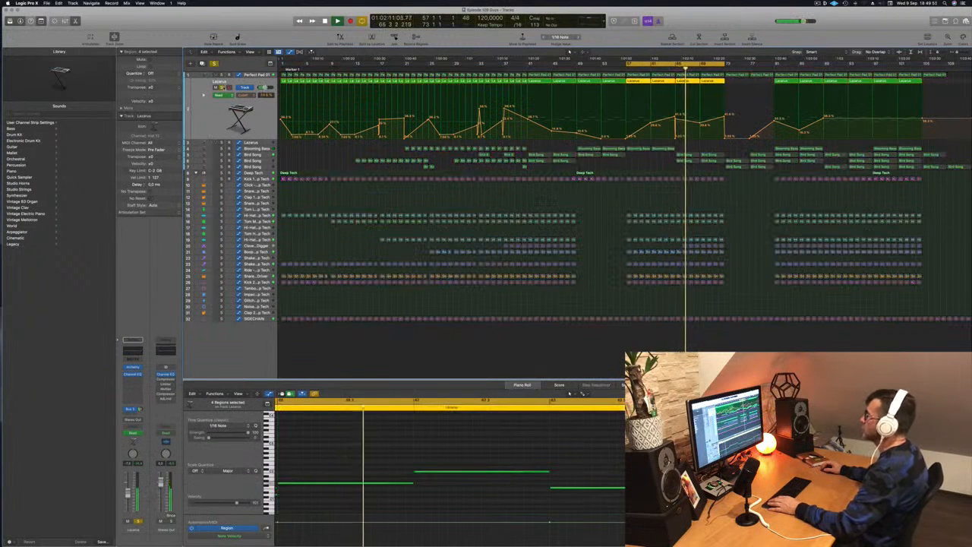
{"action": "key", "text": "Return"}
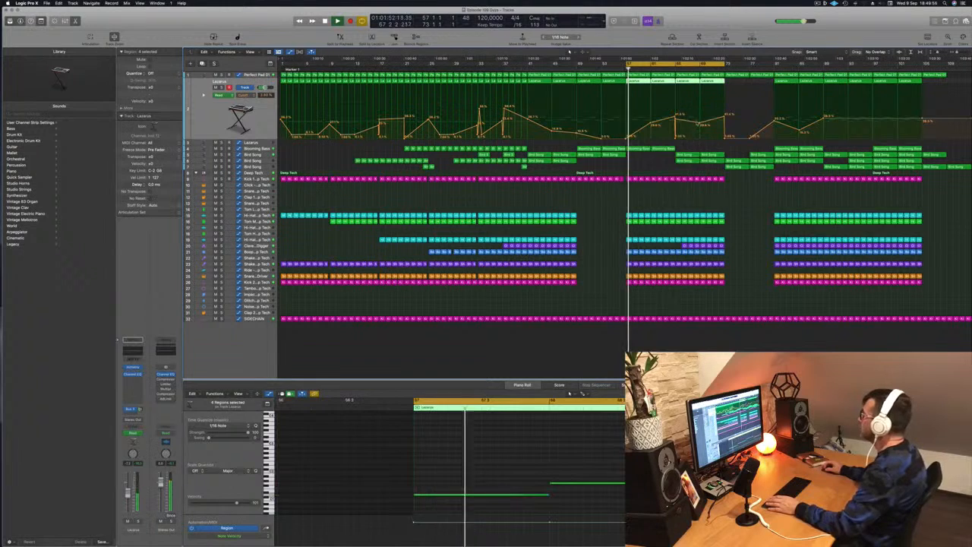
{"action": "left_click_drag", "start_coordinate": [698, 124], "coordinate": [669, 124]}
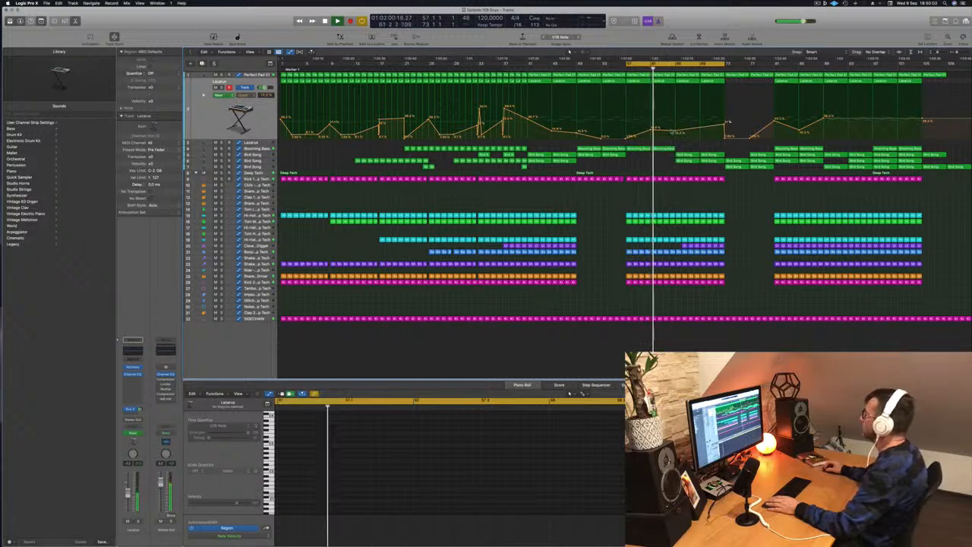
{"action": "left_click_drag", "start_coordinate": [676, 132], "coordinate": [678, 117]}
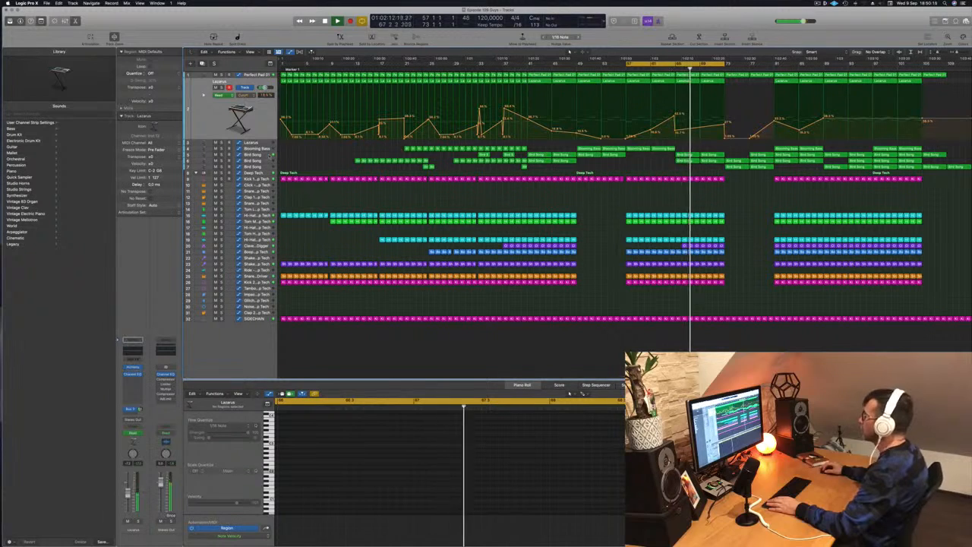
Copy the lowest Bird Song track's region from bar 73 to bars 65 and 69.
{"action": "left_click", "coordinate": [269, 155]}
{"action": "key", "text": "a"}
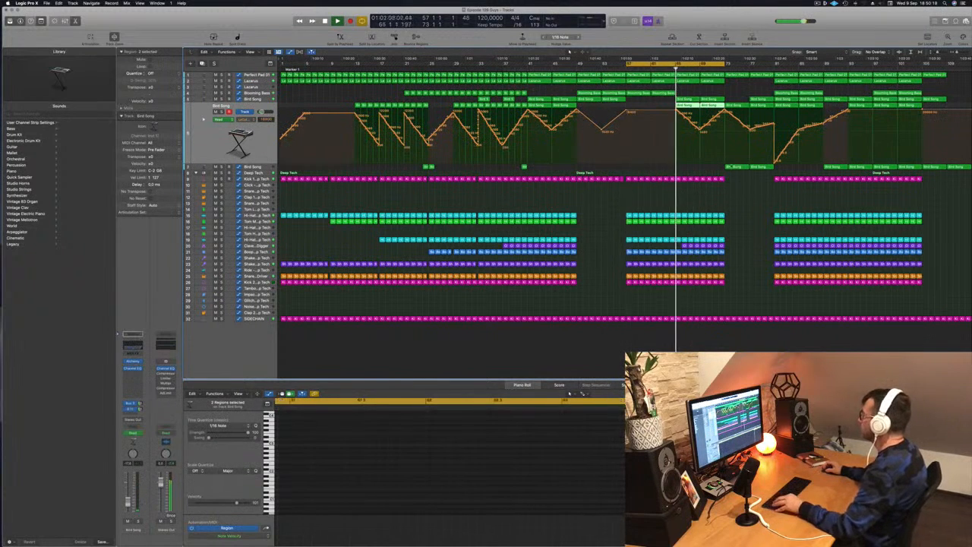
{"action": "left_click_drag", "start_coordinate": [744, 168], "coordinate": [712, 169]}
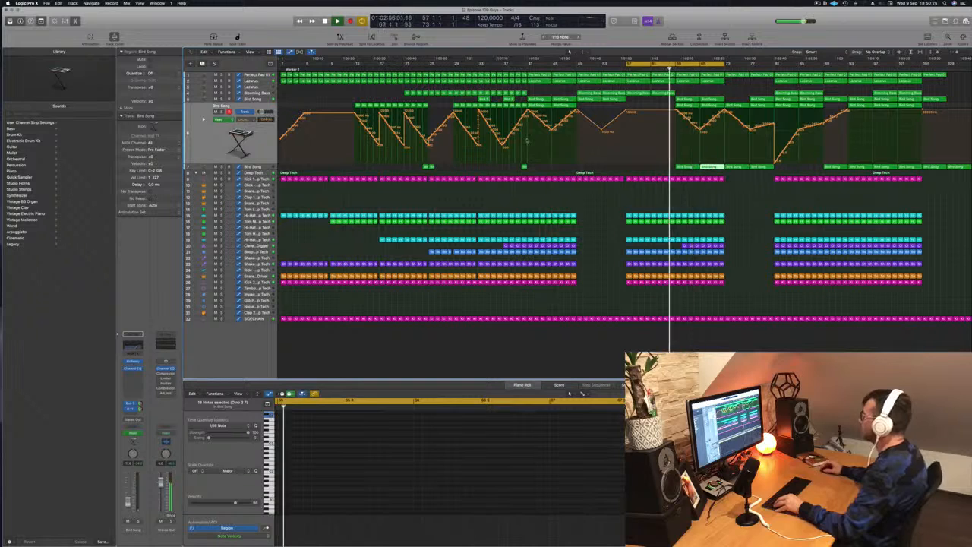
Add volume automation to the lowest Bird Song track that dips at bar 65 and climbs back by bar 73.
{"action": "key", "text": "a"}
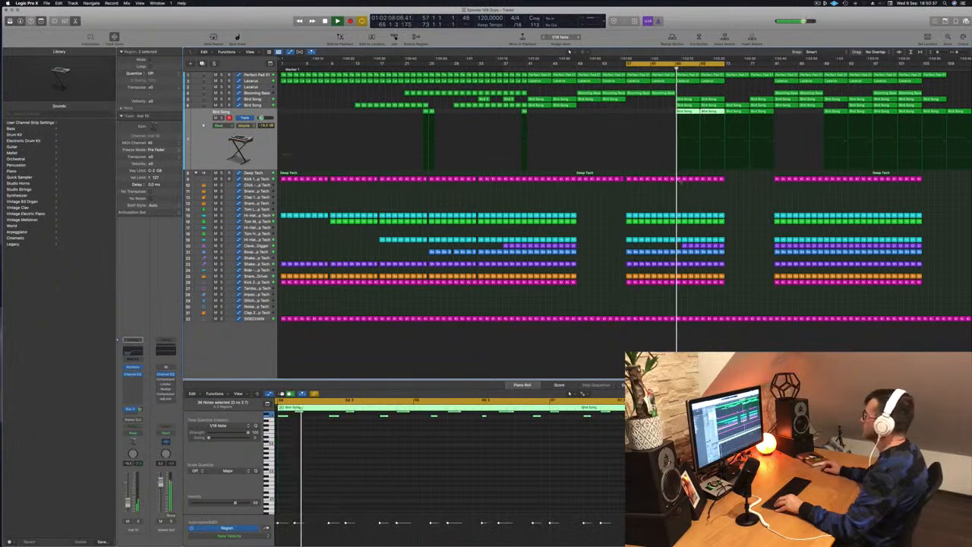
{"action": "left_click", "coordinate": [726, 159]}
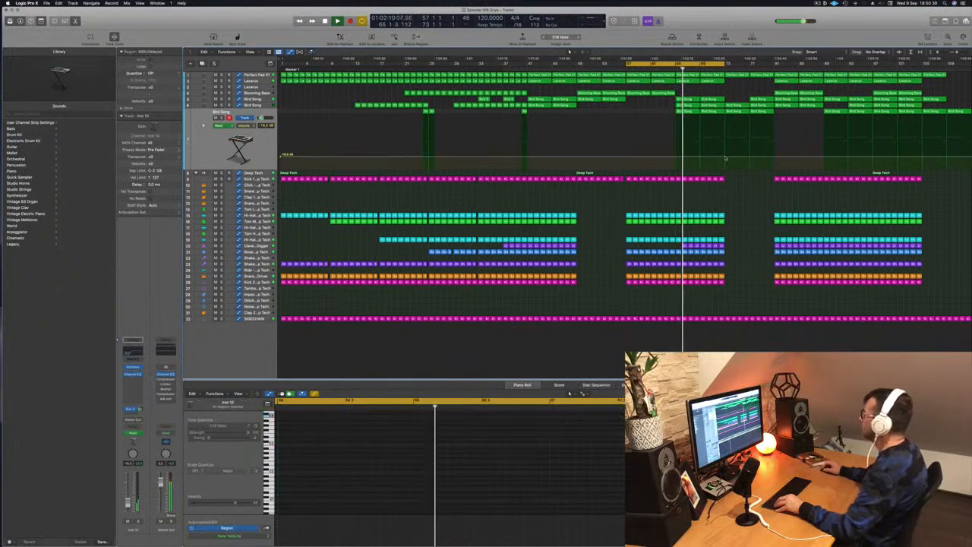
{"action": "left_click_drag", "start_coordinate": [674, 157], "coordinate": [675, 163]}
{"action": "key", "text": "Return"}
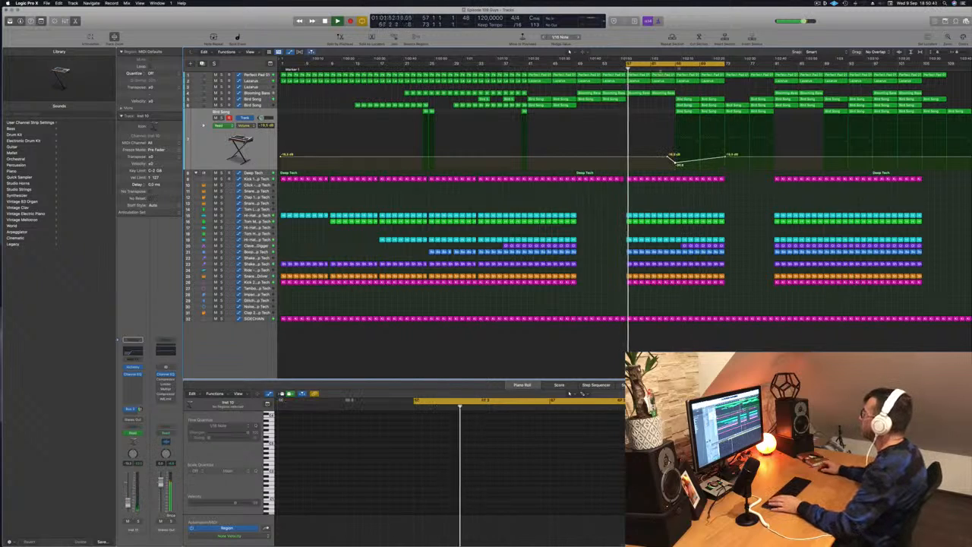
Loop bars 65 to 81 and audition how the layers build into the following breakdown.
{"action": "left_click_drag", "start_coordinate": [683, 63], "coordinate": [731, 64]}
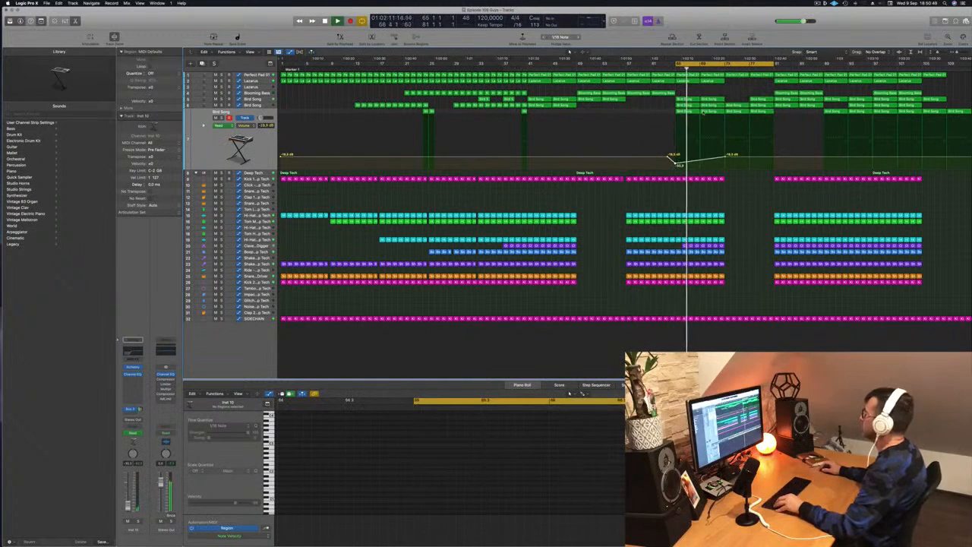
{"action": "key", "text": "super+Right"}
{"action": "key", "text": "super+Right"}
{"action": "key", "text": "super+Right"}
{"action": "key", "text": "super+Right"}
{"action": "key", "text": "super+Right"}
{"action": "key", "text": "super+Right"}
{"action": "key", "text": "super+Left"}
{"action": "key", "text": "super+Left"}
{"action": "key", "text": "super+Left"}
{"action": "key", "text": "super+Left"}
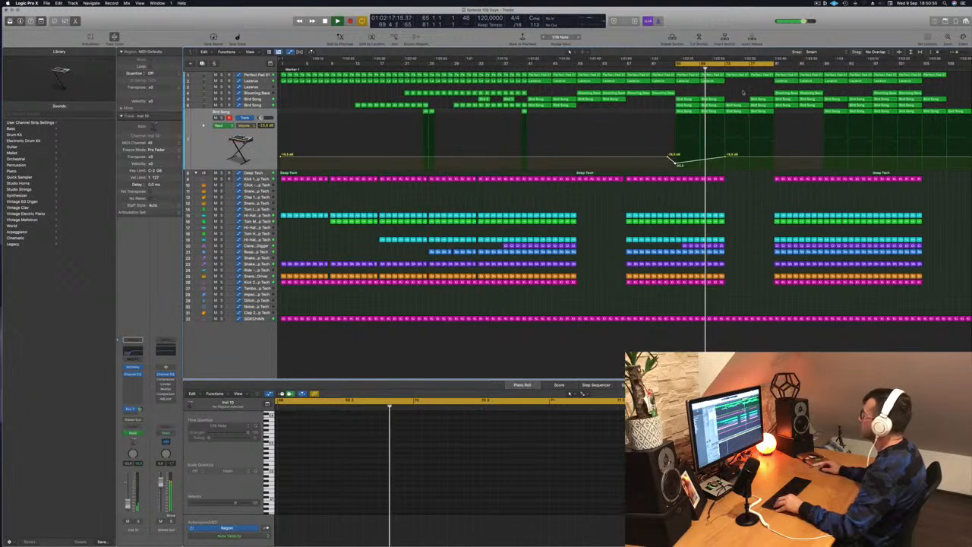
{"action": "key", "text": "super+Right"}
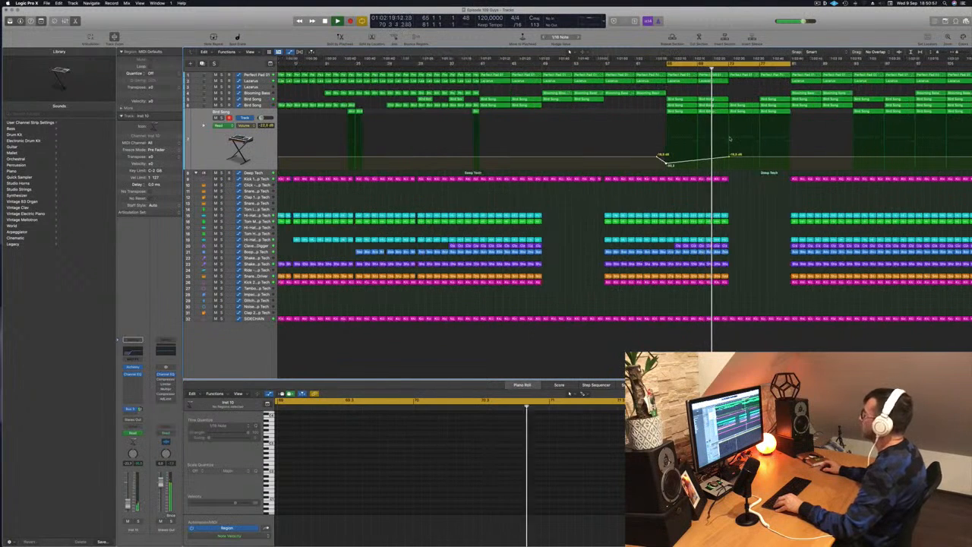
{"action": "key", "text": "super+Left"}
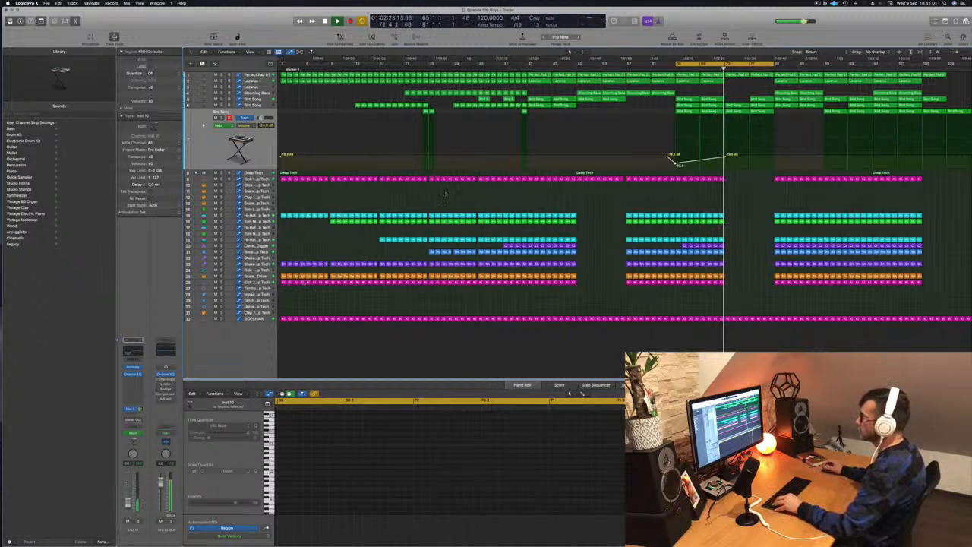
{"action": "key", "text": "super+Down"}
{"action": "key", "text": "super+Down"}
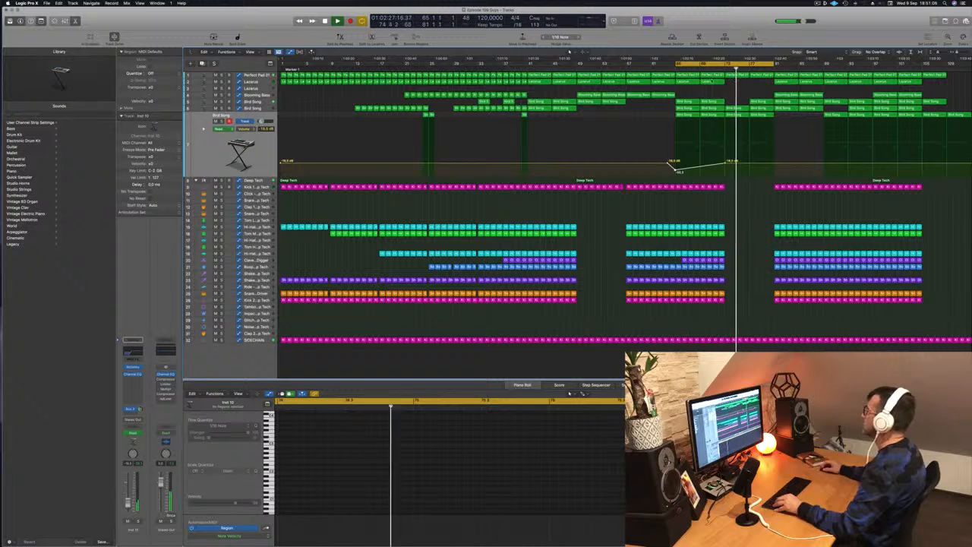
{"action": "left_click", "coordinate": [695, 69]}
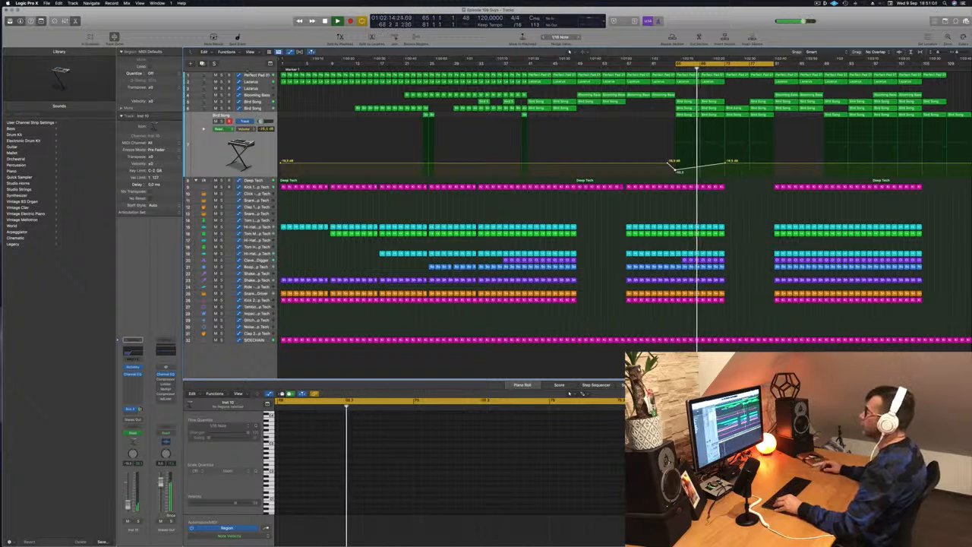
Select the Perfect Pad 01 track, place the playhead at bar 77 and shorten the cycle range to bars 73 to 81.
{"action": "left_click", "coordinate": [253, 76]}
{"action": "left_click", "coordinate": [749, 68]}
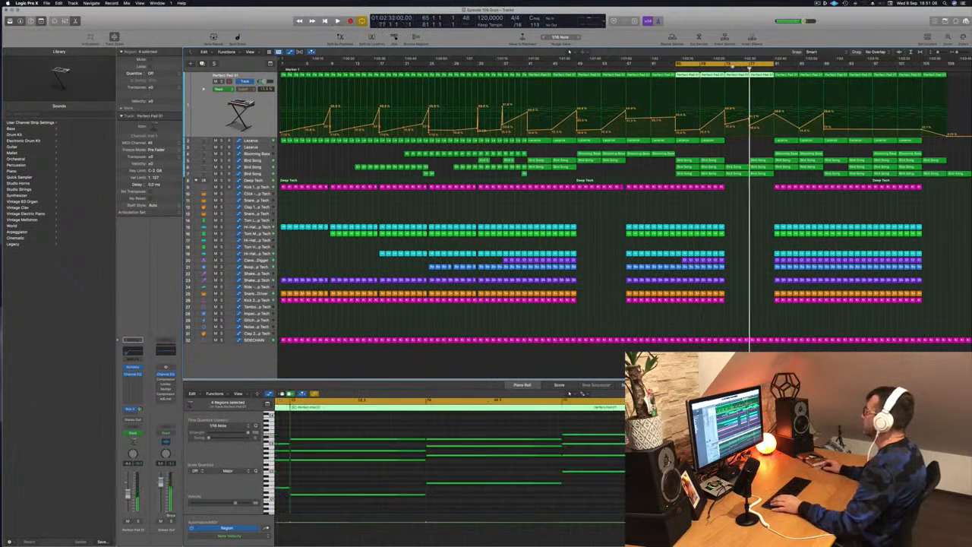
{"action": "left_click_drag", "start_coordinate": [675, 65], "coordinate": [728, 66]}
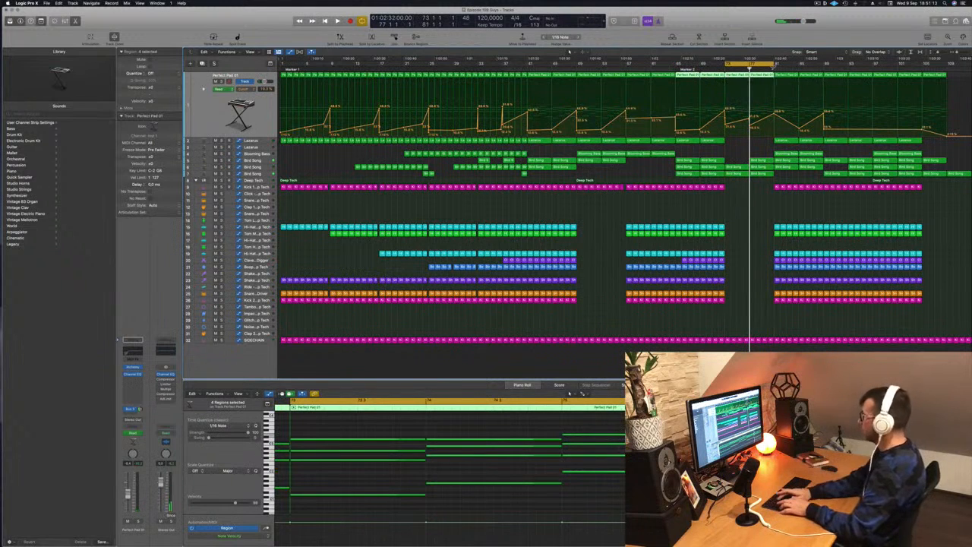
Repeat the bars 73 to 81 breakdown section three times so that the drums re-enter at bar 105.
{"action": "key", "text": "super+r"}
{"action": "key", "text": "super+r"}
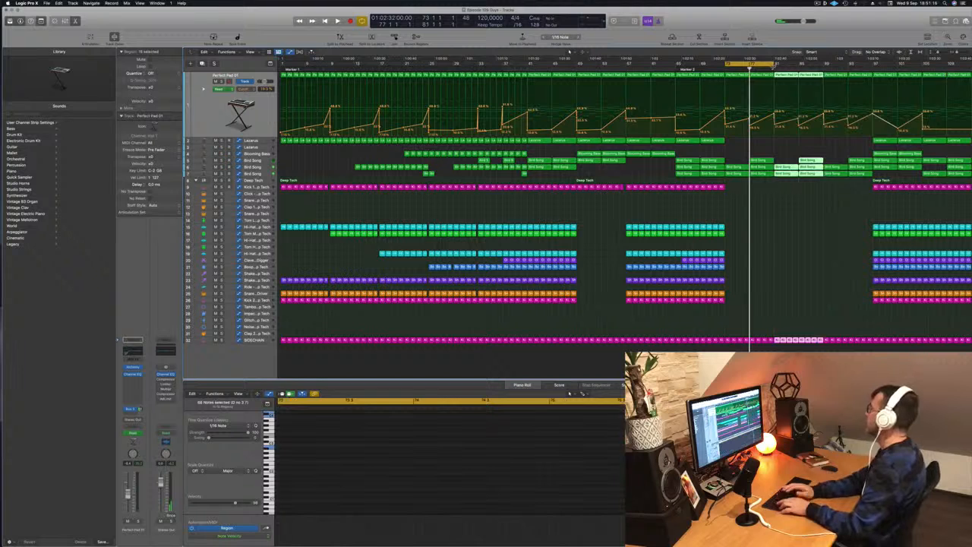
{"action": "key", "text": "super+r"}
Dip the lowest Bird Song track's volume automation at bar 73 and let it climb back by bar 81.
{"action": "key", "text": "space"}
{"action": "scroll", "coordinate": [821, 235], "scroll_direction": "down", "scroll_amount": 2}
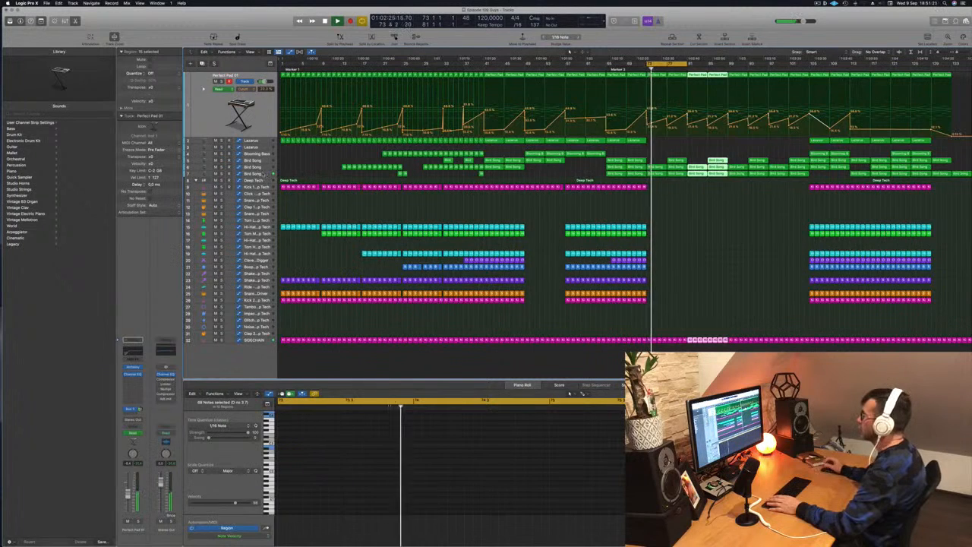
{"action": "left_click", "coordinate": [610, 173]}
{"action": "key", "text": "Return"}
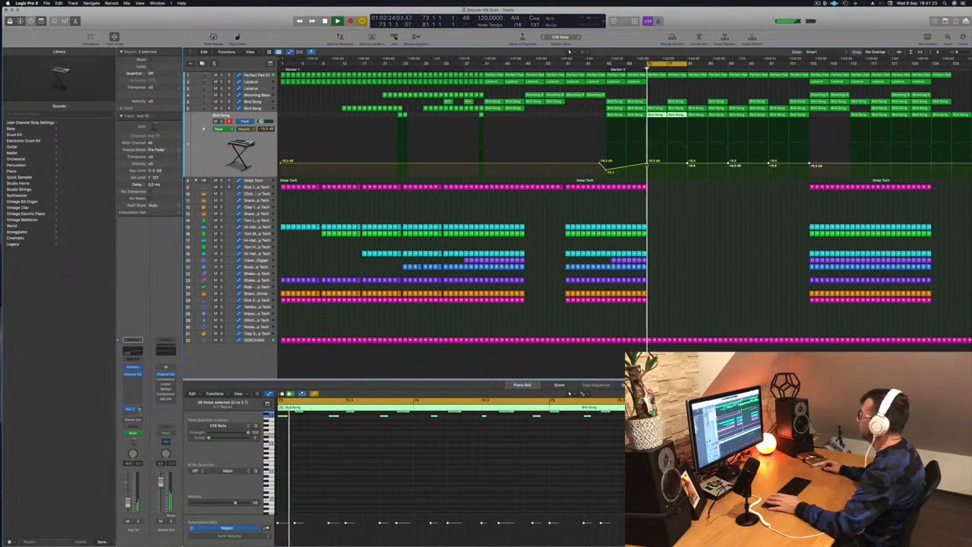
{"action": "left_click_drag", "start_coordinate": [648, 163], "coordinate": [647, 163]}
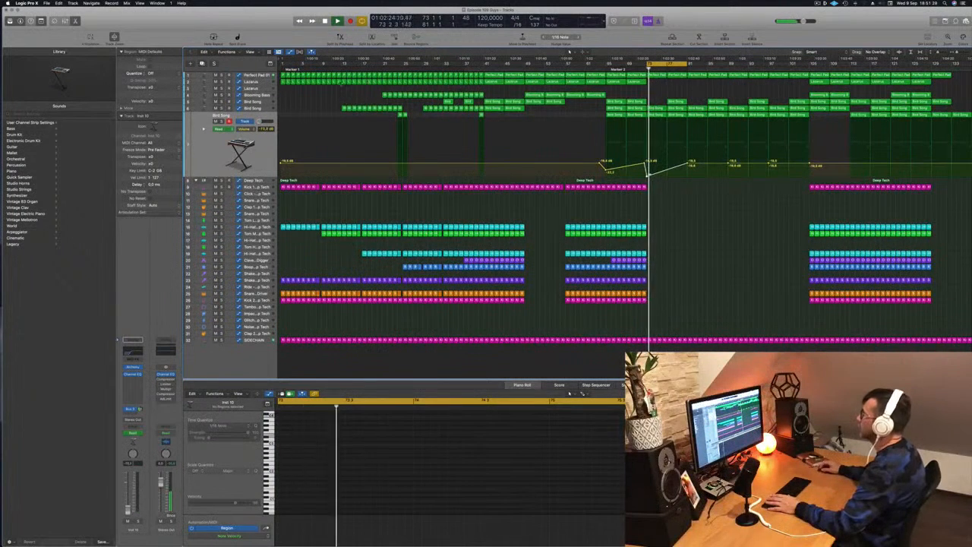
Smooth the Perfect Pad 01 cutoff automation into one continuous rise from bar 73 to bar 81 and audition it.
{"action": "left_click", "coordinate": [255, 75]}
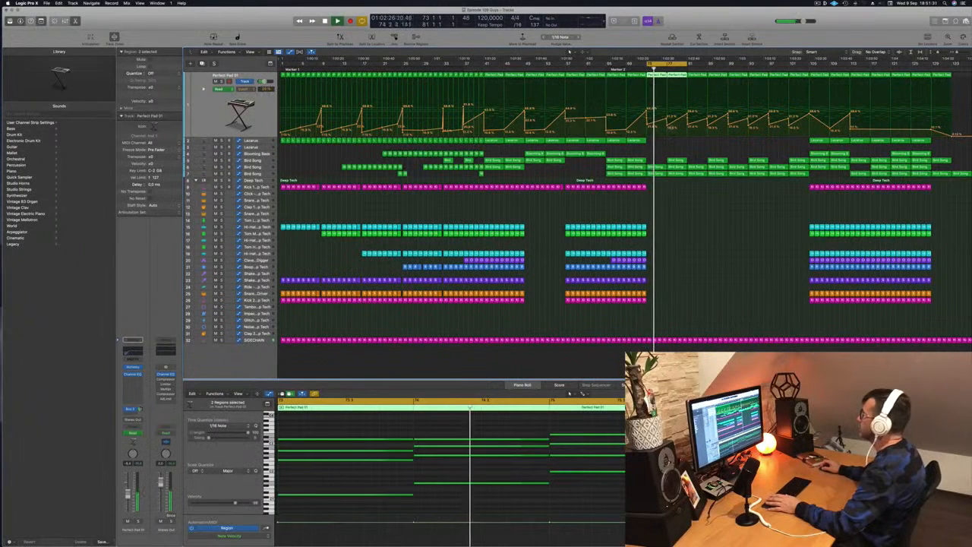
{"action": "left_click", "coordinate": [669, 126]}
{"action": "left_click_drag", "start_coordinate": [668, 118], "coordinate": [668, 122]}
{"action": "key", "text": "space"}
{"action": "key", "text": "space"}
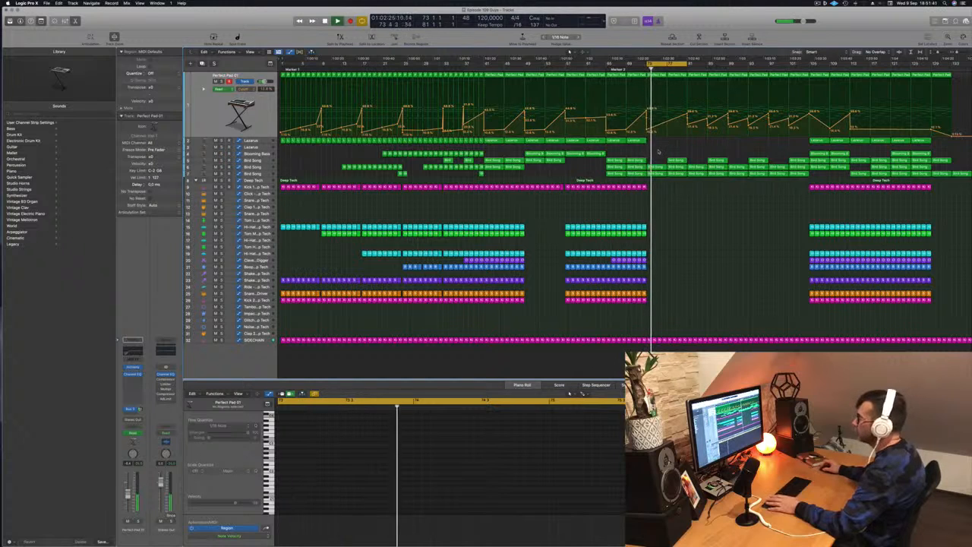
Try a noise hit at bar 73 by copying a Kick 2 region to the Noise track and moving its note to the region start.
{"action": "left_click", "coordinate": [644, 301]}
{"action": "left_click_drag", "start_coordinate": [643, 301], "coordinate": [649, 327]}
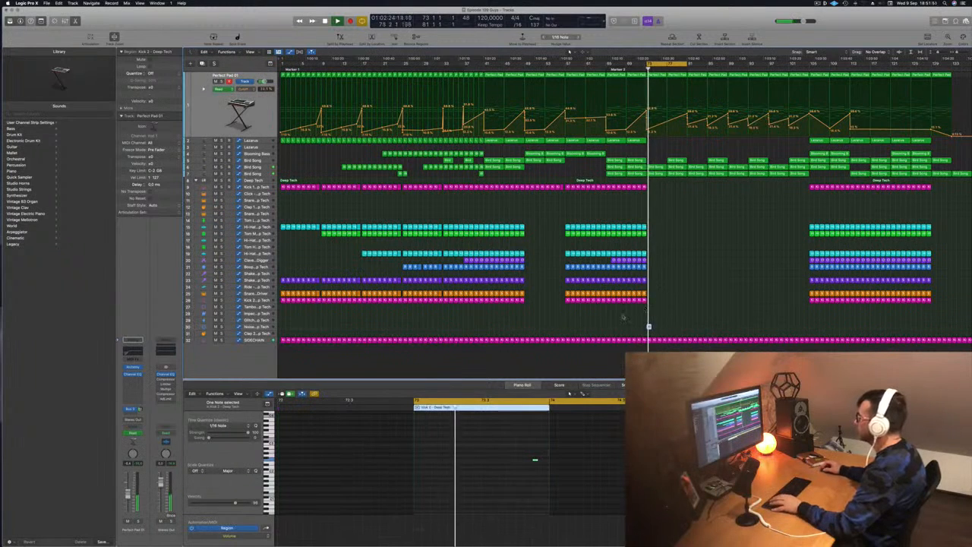
{"action": "key", "text": "space"}
{"action": "left_click", "coordinate": [264, 322]}
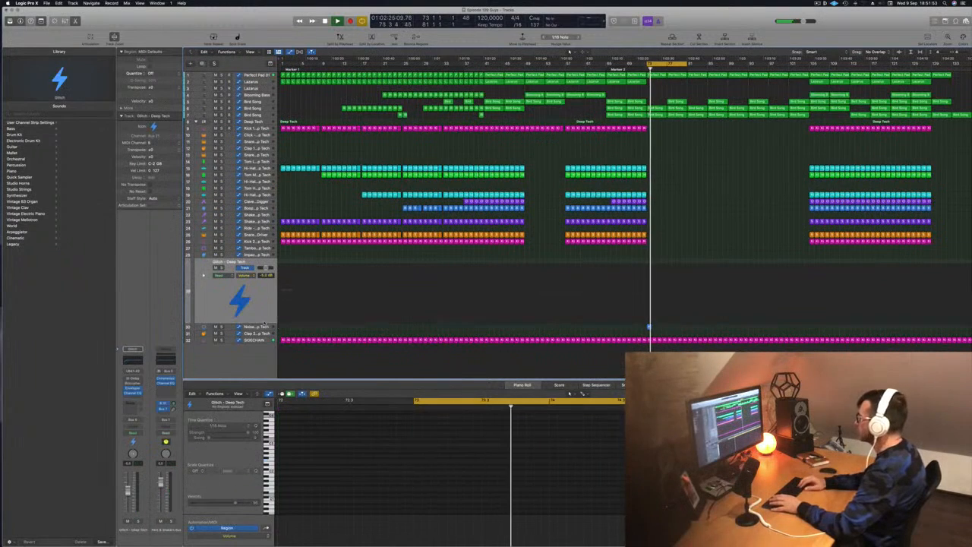
{"action": "left_click", "coordinate": [264, 325]}
{"action": "key", "text": "space"}
{"action": "key", "text": "space"}
{"action": "left_click_drag", "start_coordinate": [518, 455], "coordinate": [576, 490]}
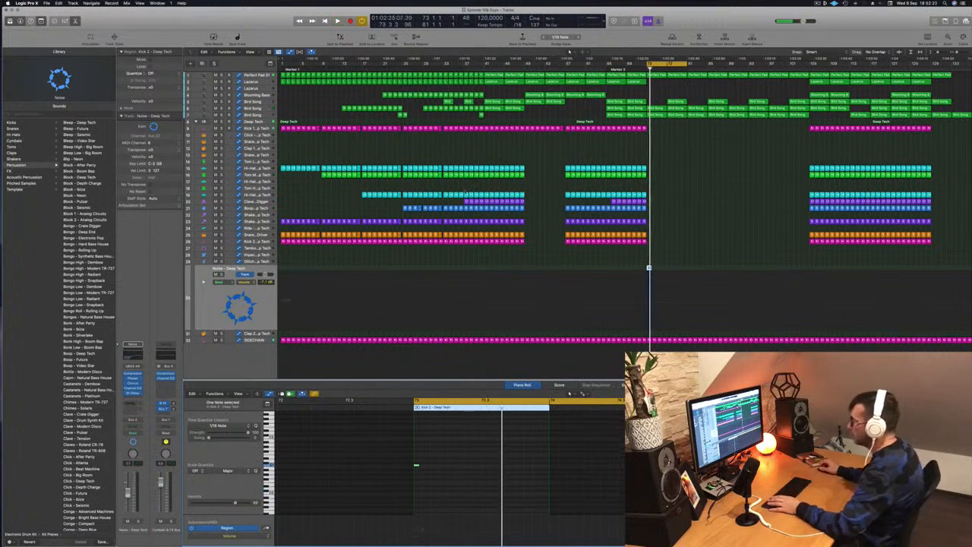
{"action": "left_click", "coordinate": [245, 298]}
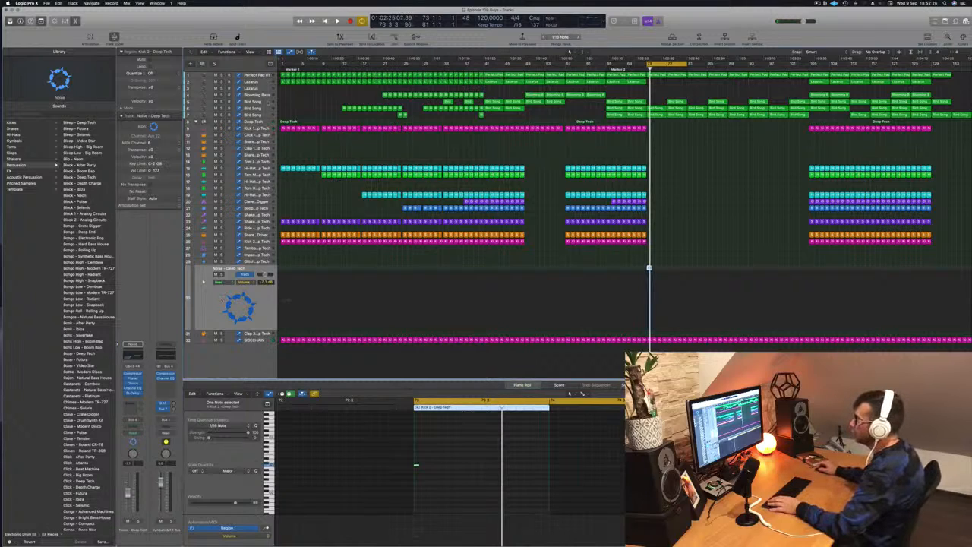
Audition bars 73 to 81 while checking the layers' automation, and delete the upper Bird Song track's region at bar 77.
{"action": "left_click", "coordinate": [257, 121]}
{"action": "key", "text": "space"}
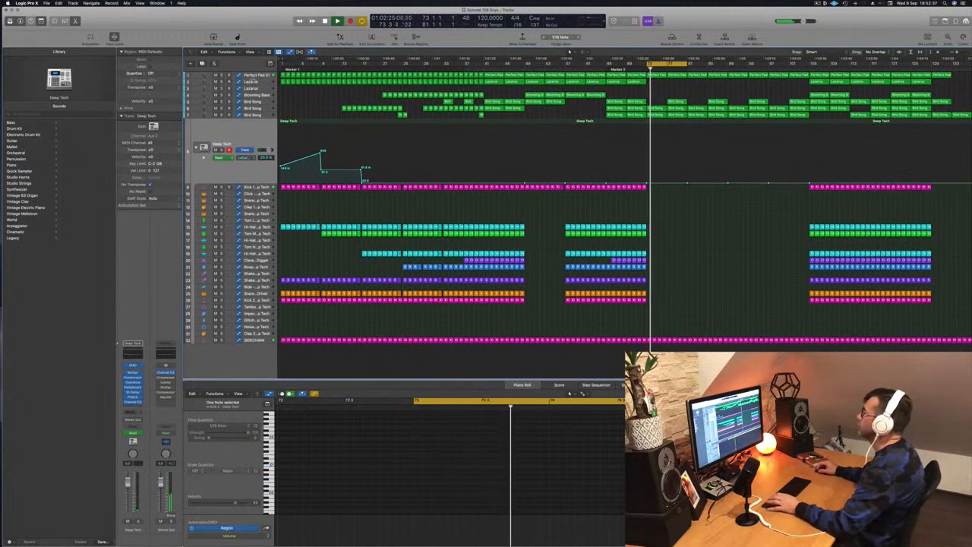
{"action": "left_click", "coordinate": [259, 76]}
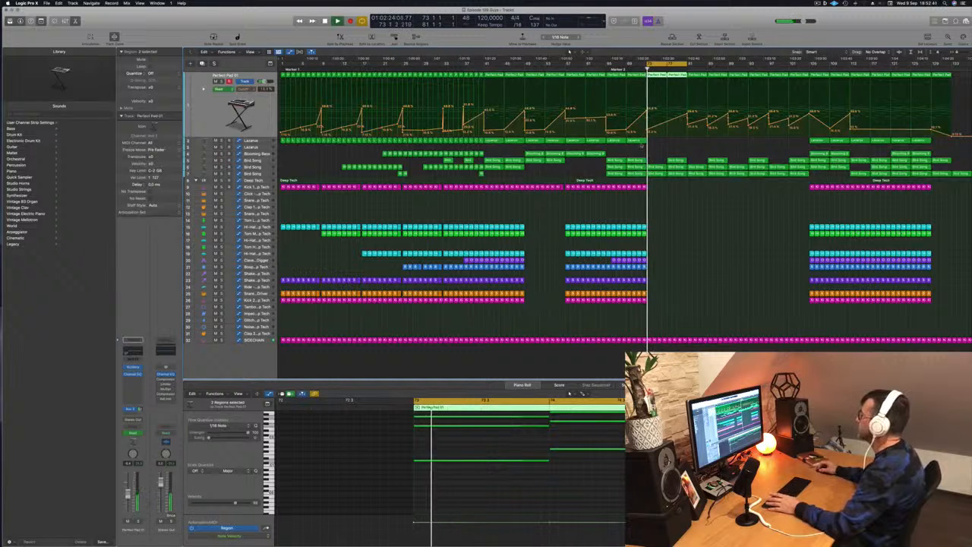
{"action": "left_click", "coordinate": [255, 167]}
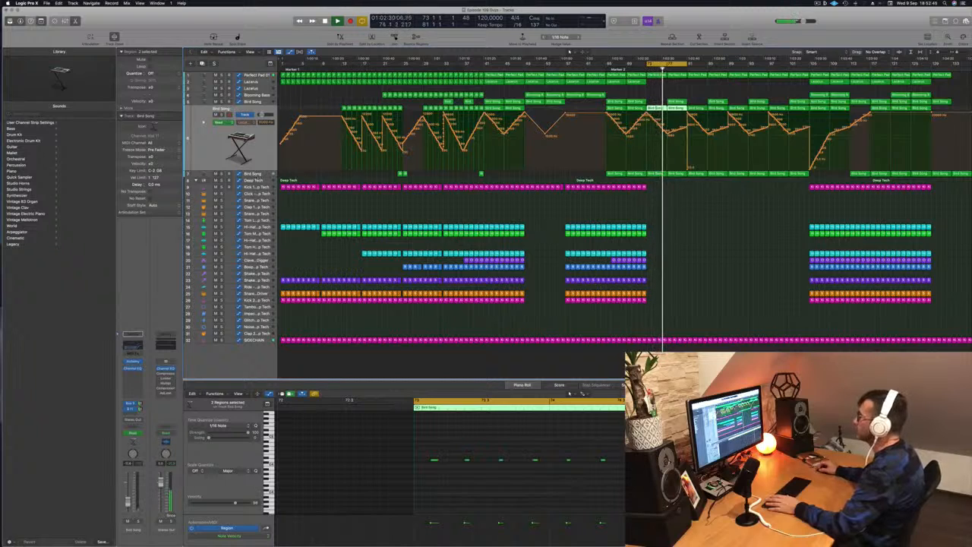
{"action": "key", "text": "Down"}
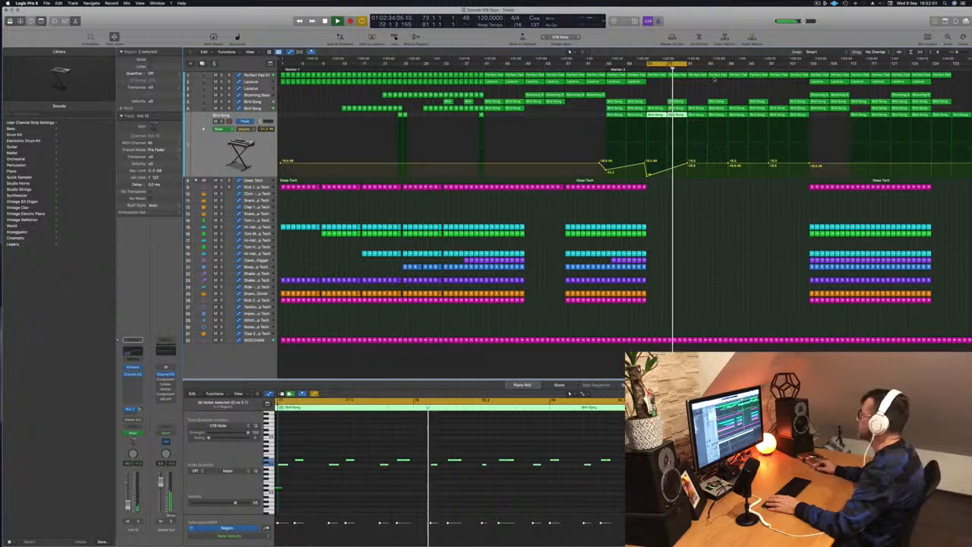
{"action": "left_click", "coordinate": [681, 102]}
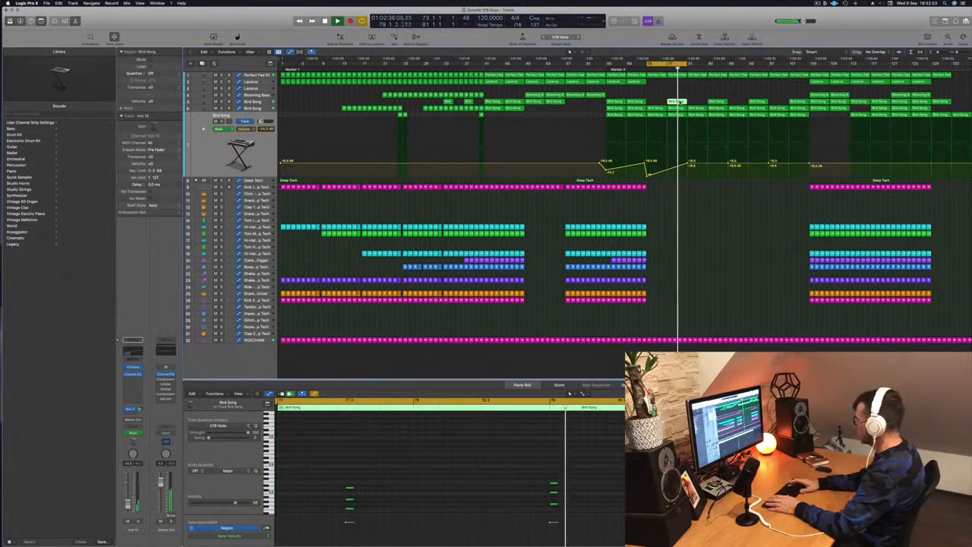
{"action": "key", "text": "Delete"}
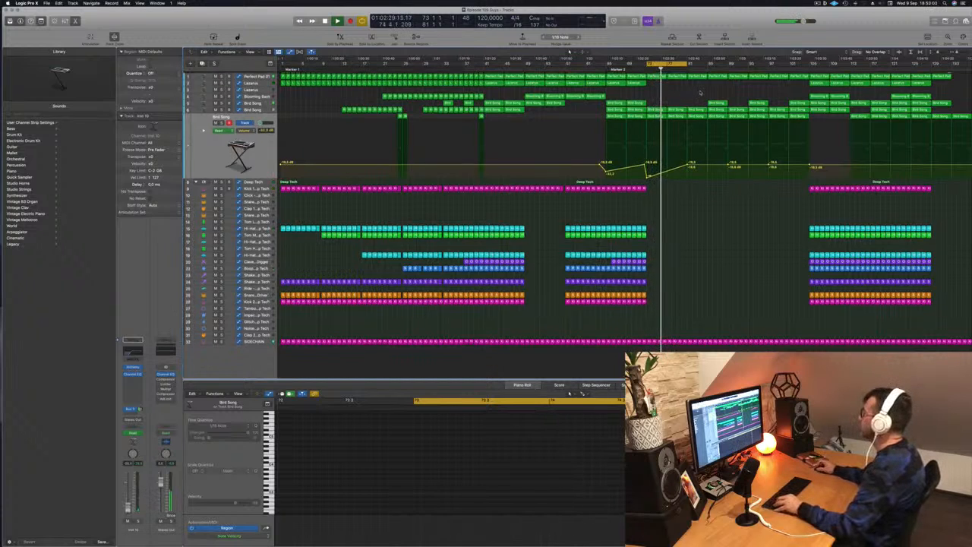
Copy the Lazarus region from bar 105 to bar 81 and show the Lazarus track's automation.
{"action": "left_click", "coordinate": [823, 82]}
{"action": "left_click_drag", "start_coordinate": [823, 83], "coordinate": [697, 84]}
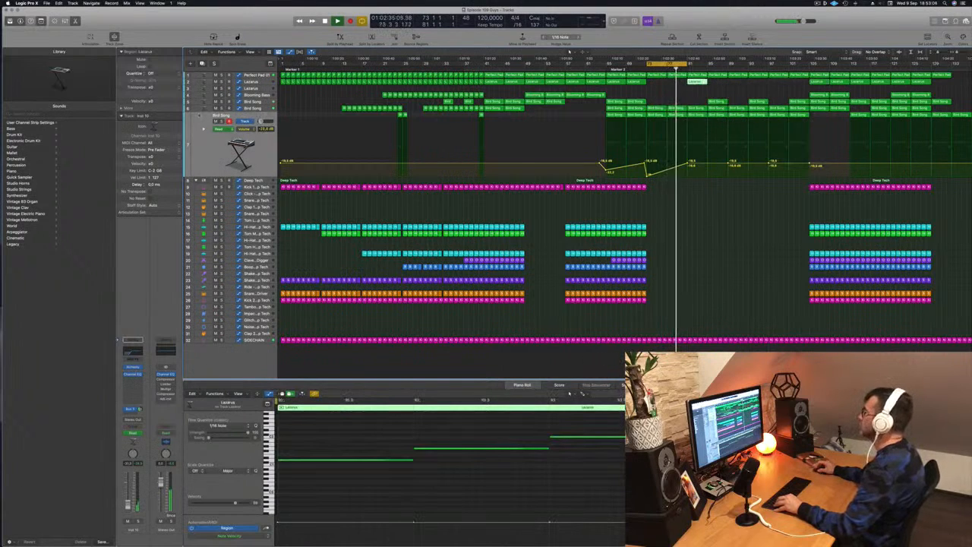
{"action": "left_click", "coordinate": [657, 82]}
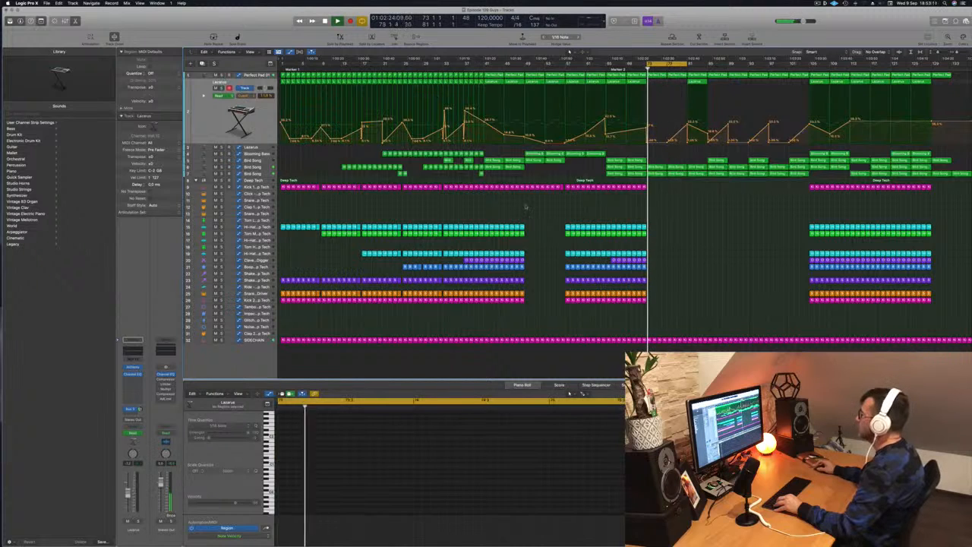
Reshape the middle Bird Song track's filter automation to fall to a low point at bar 77 and rise again to bar 81.
{"action": "left_click", "coordinate": [252, 168]}
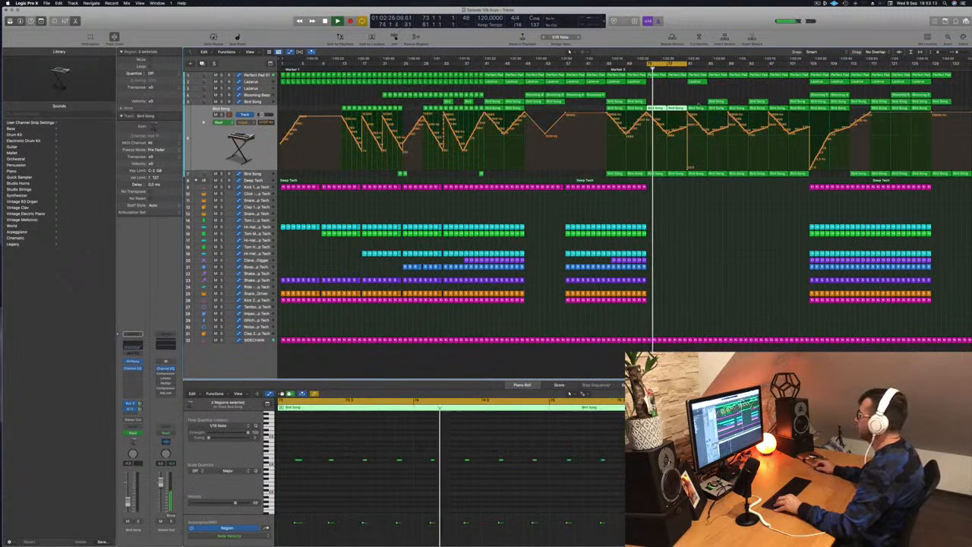
{"action": "left_click", "coordinate": [672, 133]}
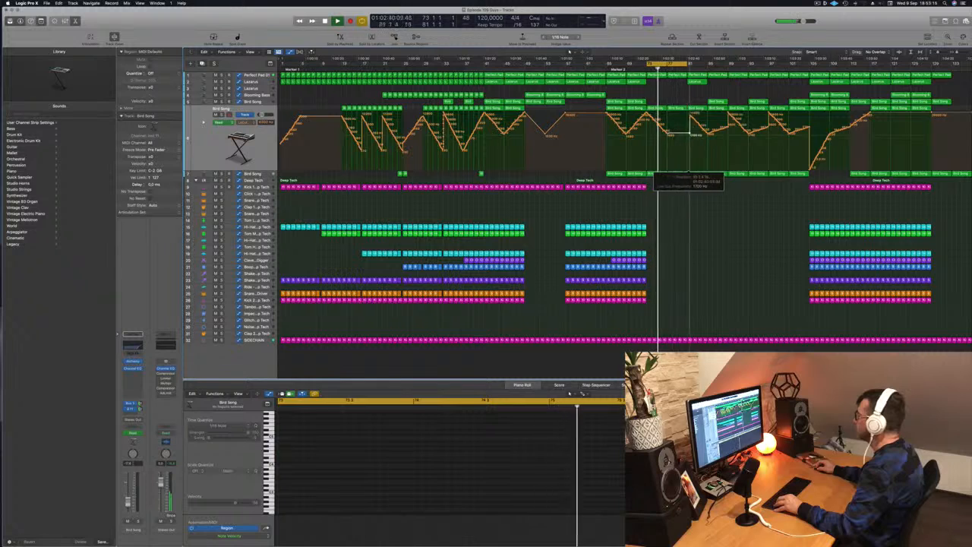
{"action": "left_click_drag", "start_coordinate": [672, 134], "coordinate": [689, 114]}
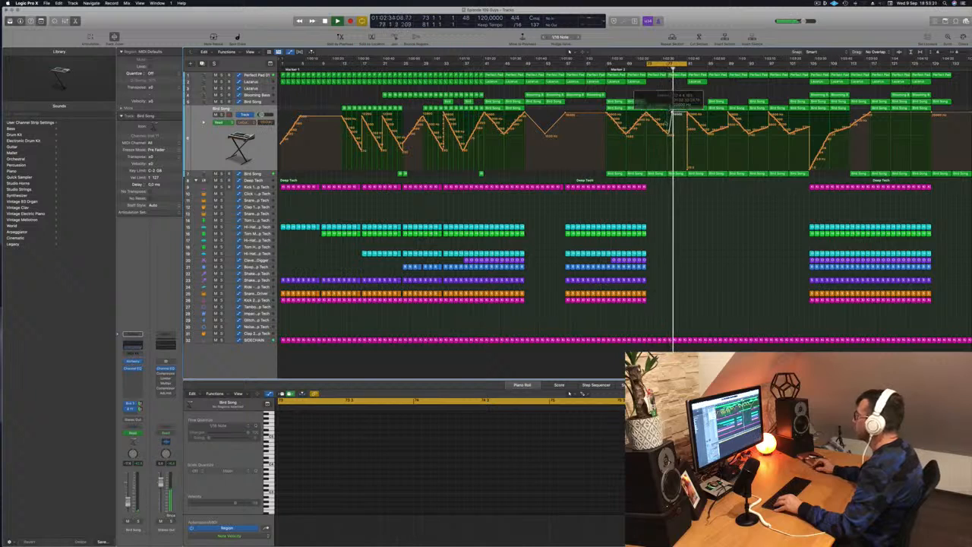
{"action": "key", "text": "space"}
{"action": "key", "text": "space"}
{"action": "left_click_drag", "start_coordinate": [673, 113], "coordinate": [661, 124]}
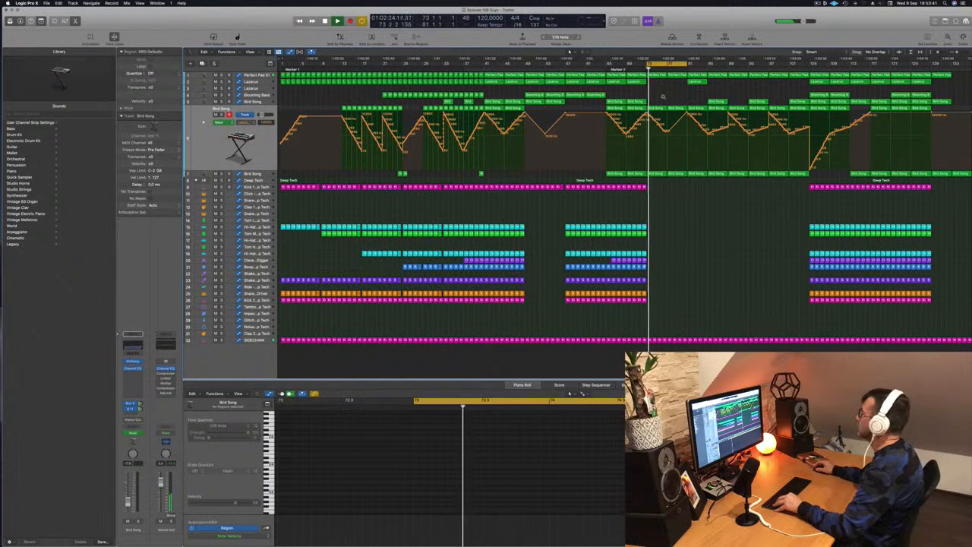
Extend the cycle range to bars 73 to 89 and save the project.
{"action": "left_click_drag", "start_coordinate": [688, 64], "coordinate": [728, 69]}
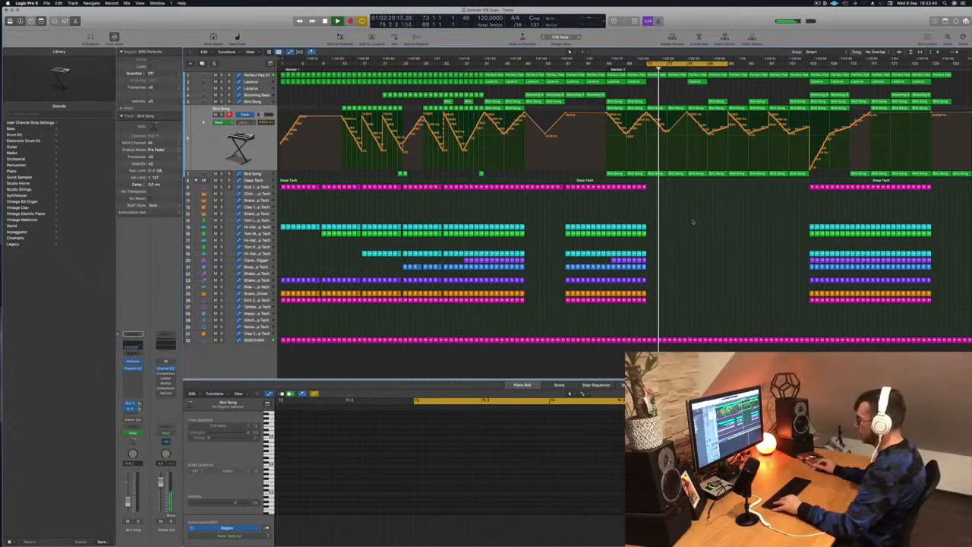
{"action": "key", "text": "super+s"}
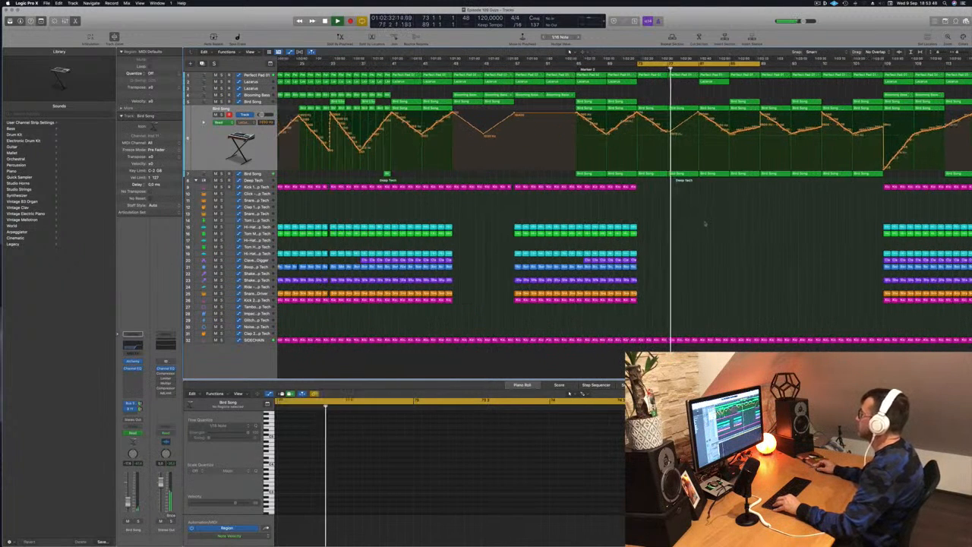
{"action": "key", "text": "super+Left"}
{"action": "key", "text": "super+Left"}
{"action": "key", "text": "super+Left"}
{"action": "key", "text": "super+Left"}
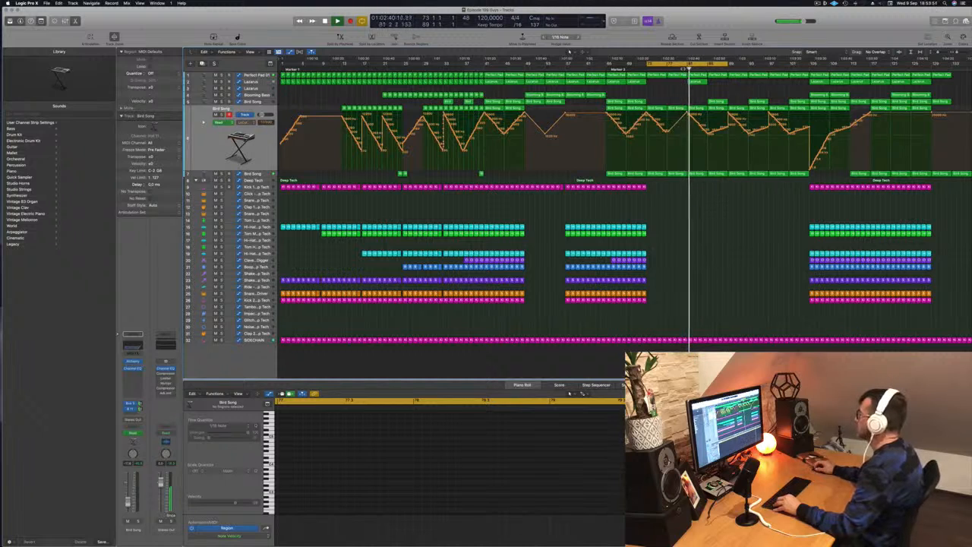
Delete the Lazarus region at bar 81 and the upper and middle Bird Song regions between bars 81 and 89.
{"action": "left_click", "coordinate": [697, 83]}
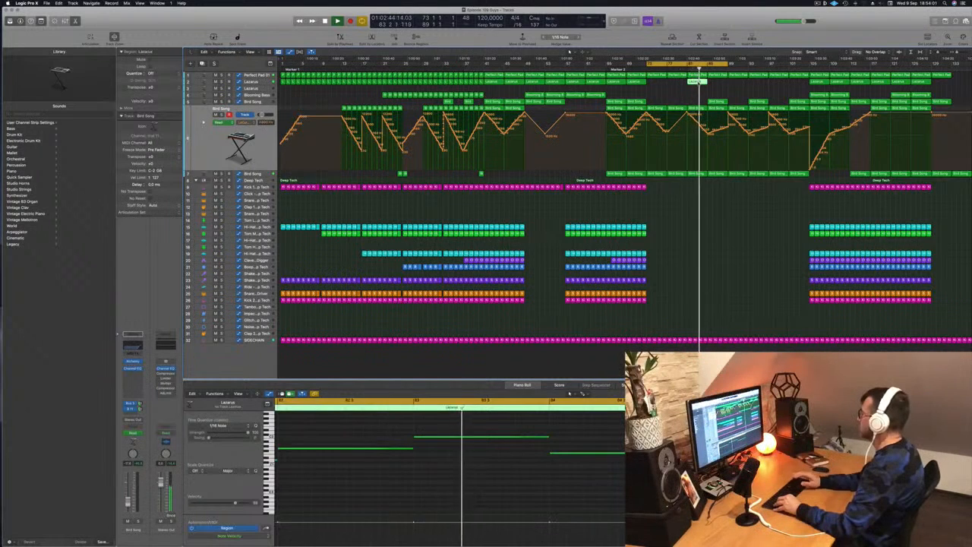
{"action": "left_click", "coordinate": [699, 84]}
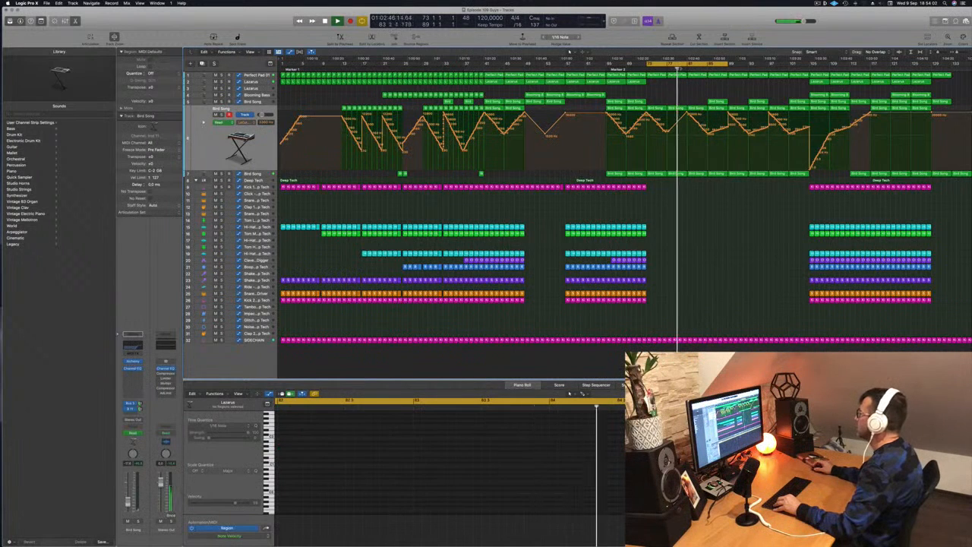
{"action": "left_click", "coordinate": [695, 108]}
{"action": "left_click", "coordinate": [696, 111]}
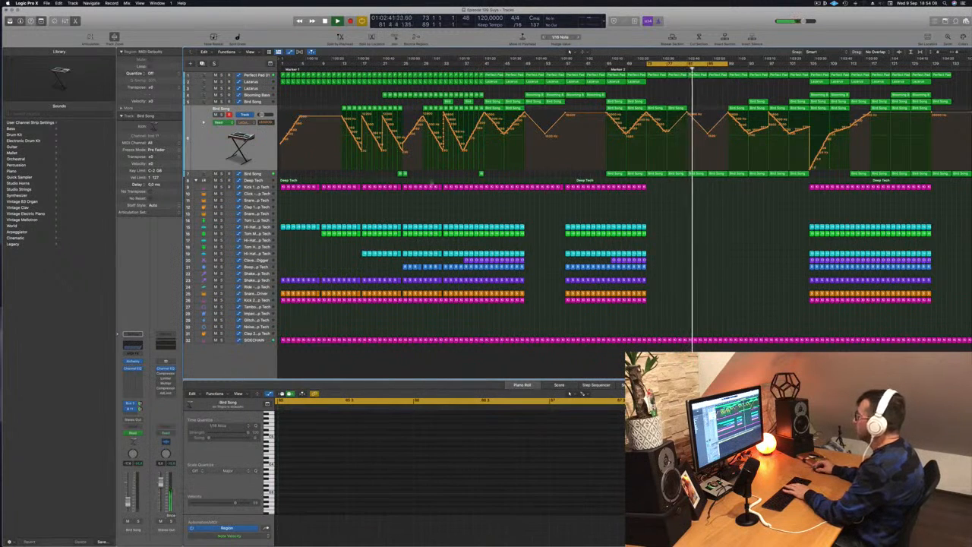
Raise the lowest Bird Song track's volume automation at bar 81 and keep Perfect Pad 01's cutoff automation low from bar 81 to 89.
{"action": "left_click", "coordinate": [262, 175]}
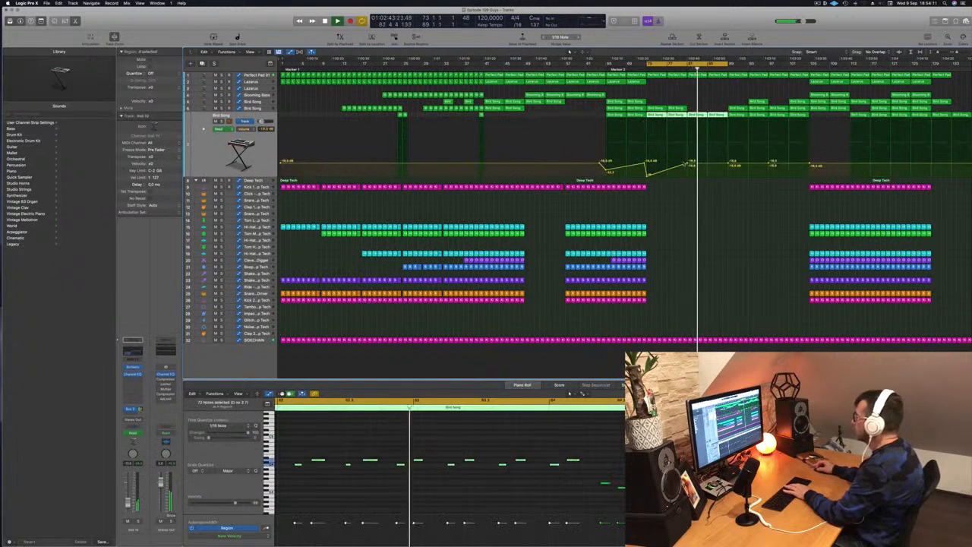
{"action": "left_click_drag", "start_coordinate": [688, 163], "coordinate": [689, 157]}
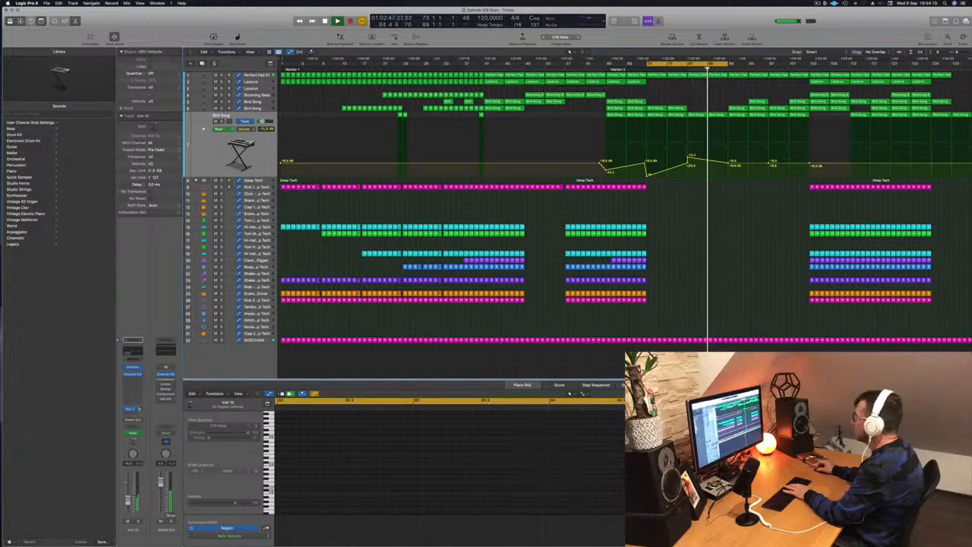
{"action": "left_click", "coordinate": [673, 71]}
{"action": "left_click", "coordinate": [258, 75]}
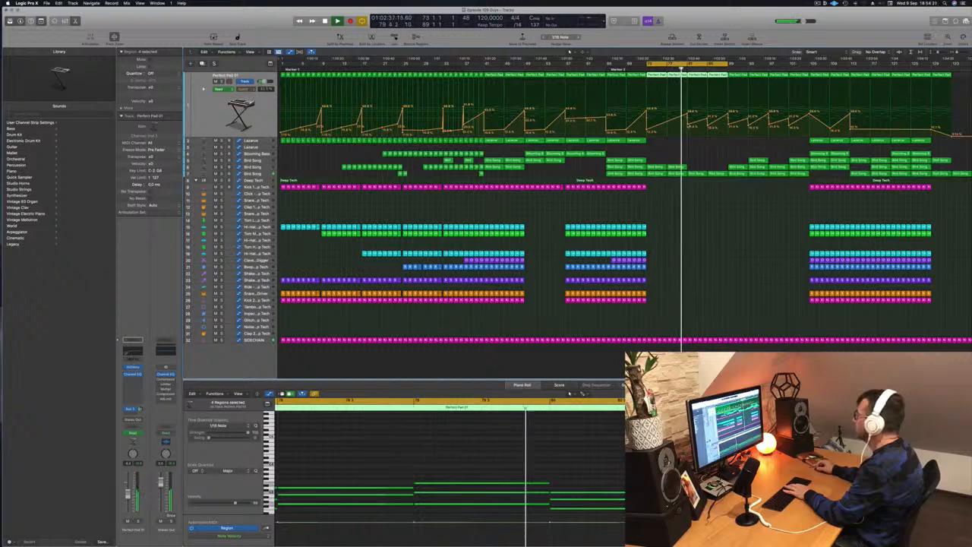
{"action": "left_click", "coordinate": [690, 127]}
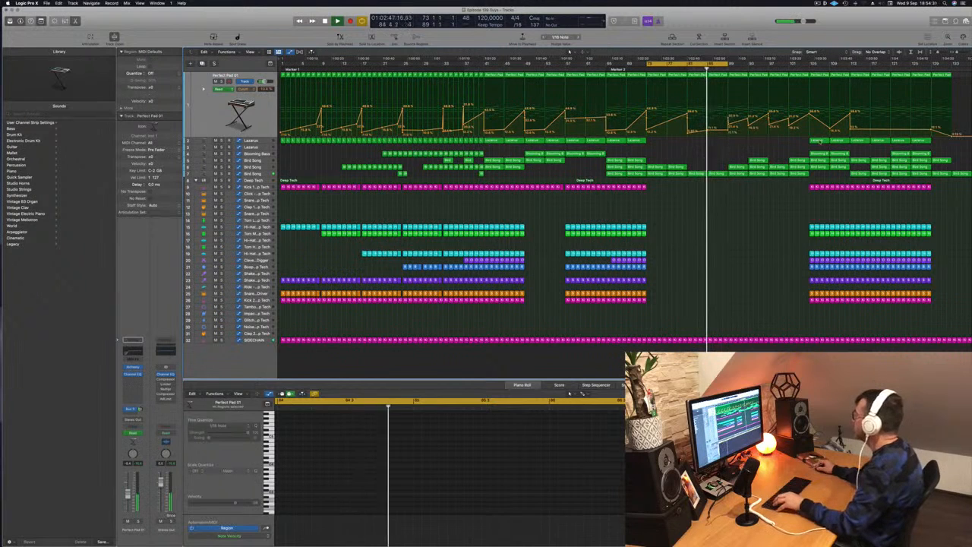
Copy the Lazarus region from bar 105 to bar 85 and open the Lazarus track's Alchemy instrument.
{"action": "left_click", "coordinate": [819, 141]}
{"action": "left_click_drag", "start_coordinate": [819, 141], "coordinate": [717, 143]}
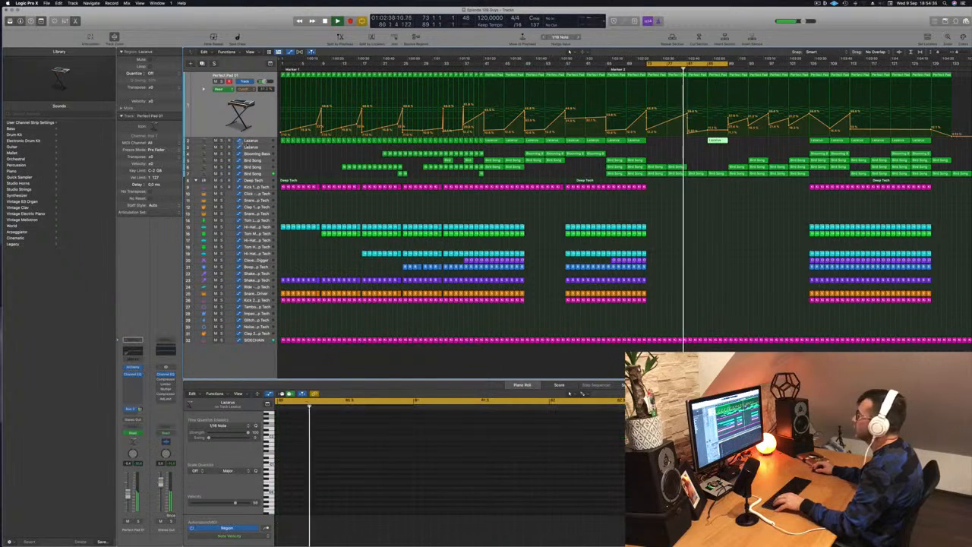
{"action": "key", "text": "Down"}
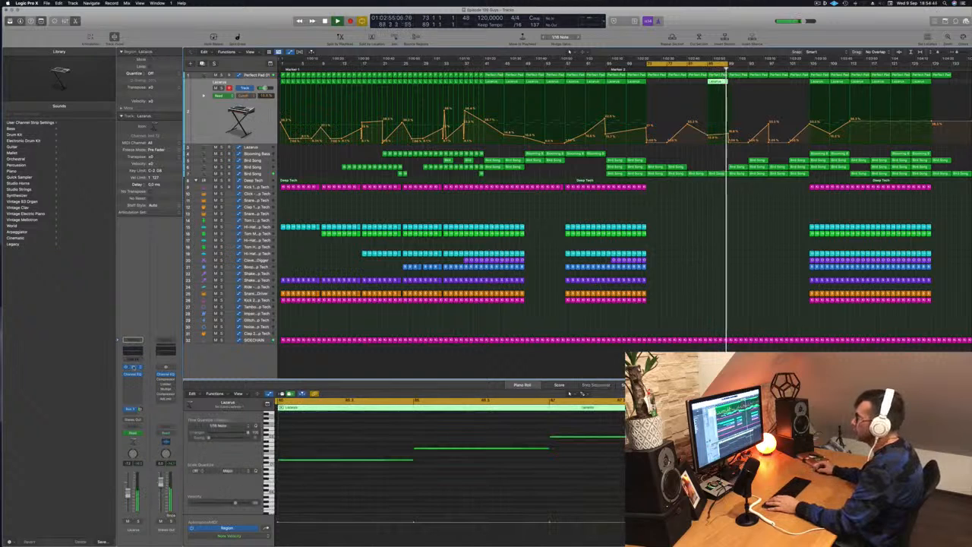
{"action": "left_click", "coordinate": [133, 367]}
{"action": "key", "text": "shift+space"}
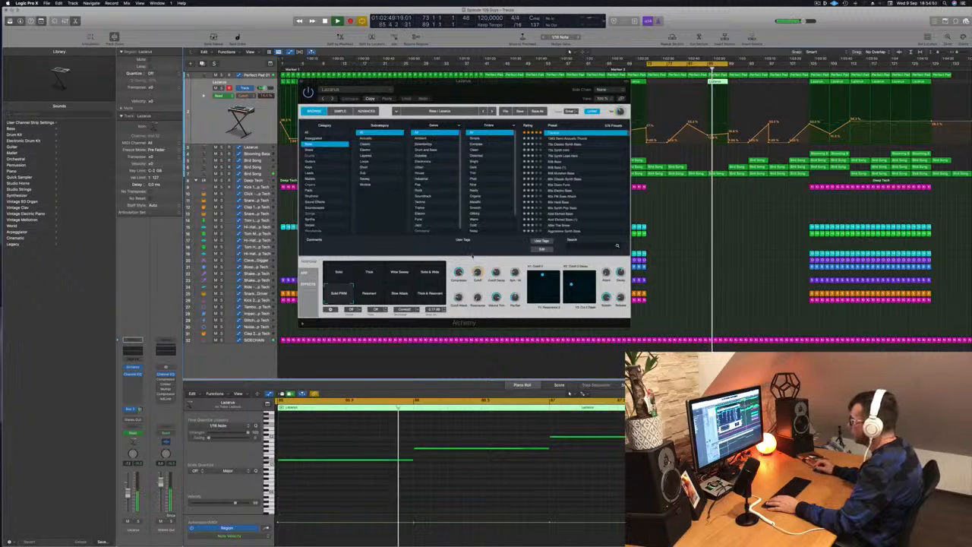
Lower the Cutoff Decay in the Lazarus Alchemy instrument and add a Channel EQ high cut at 440 Hz, 36 dB/Oct.
{"action": "left_click_drag", "start_coordinate": [497, 273], "coordinate": [499, 287]}
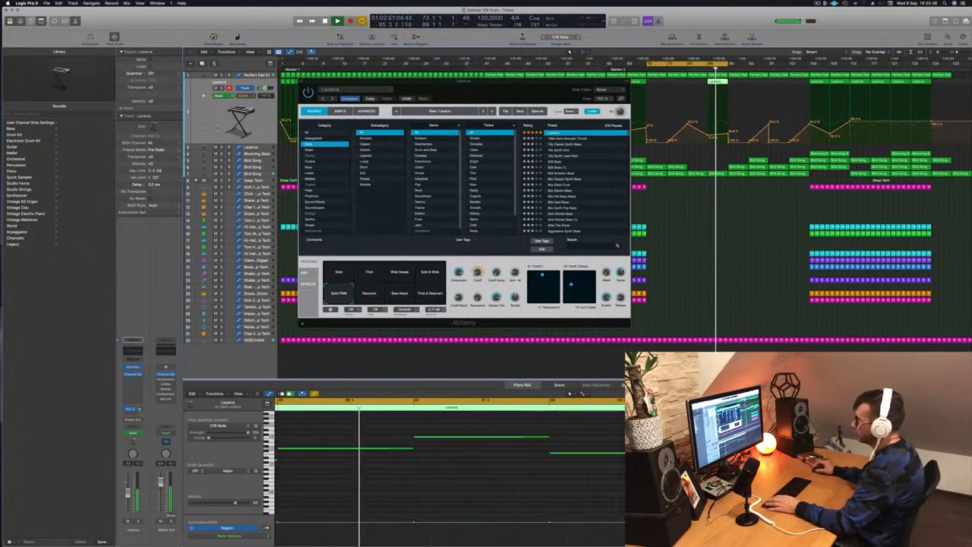
{"action": "left_click", "coordinate": [133, 373]}
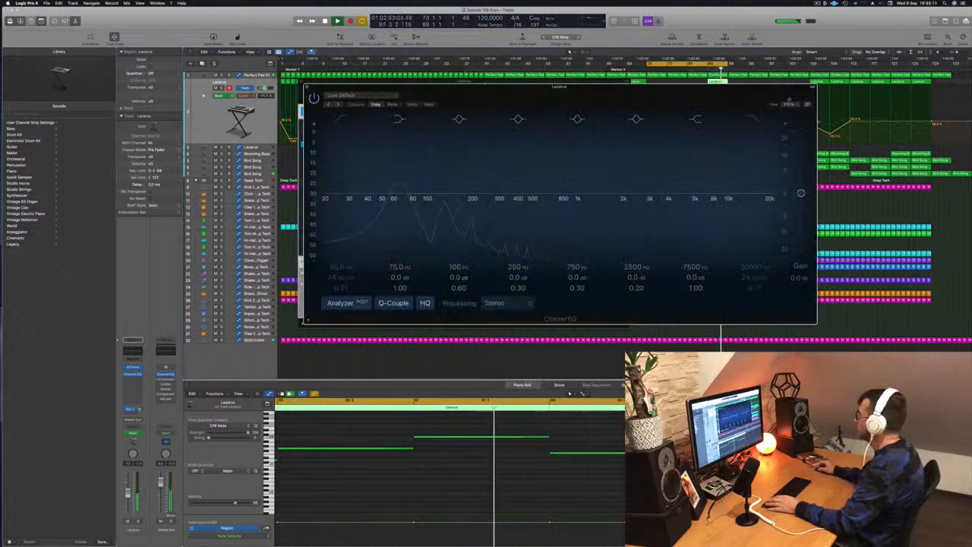
{"action": "left_click", "coordinate": [752, 121]}
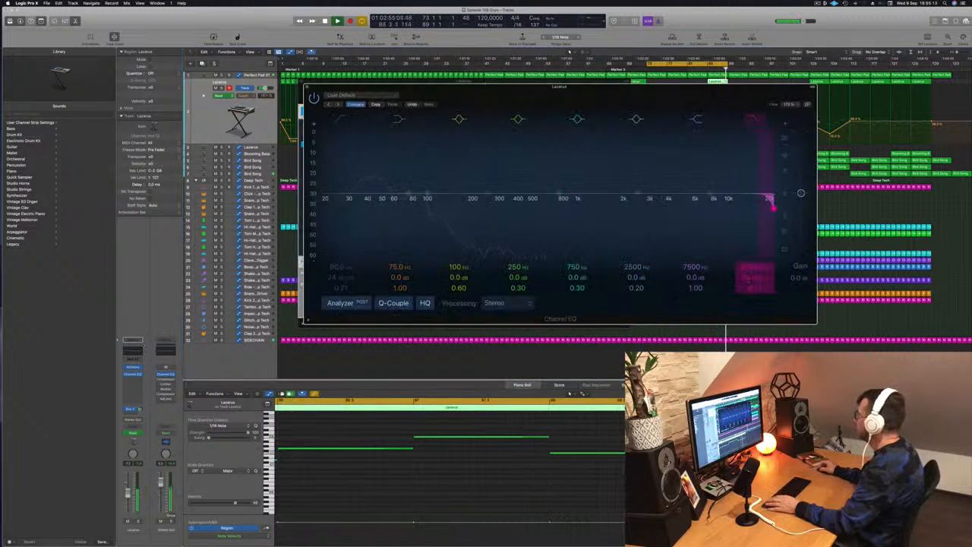
{"action": "left_click_drag", "start_coordinate": [772, 202], "coordinate": [525, 207]}
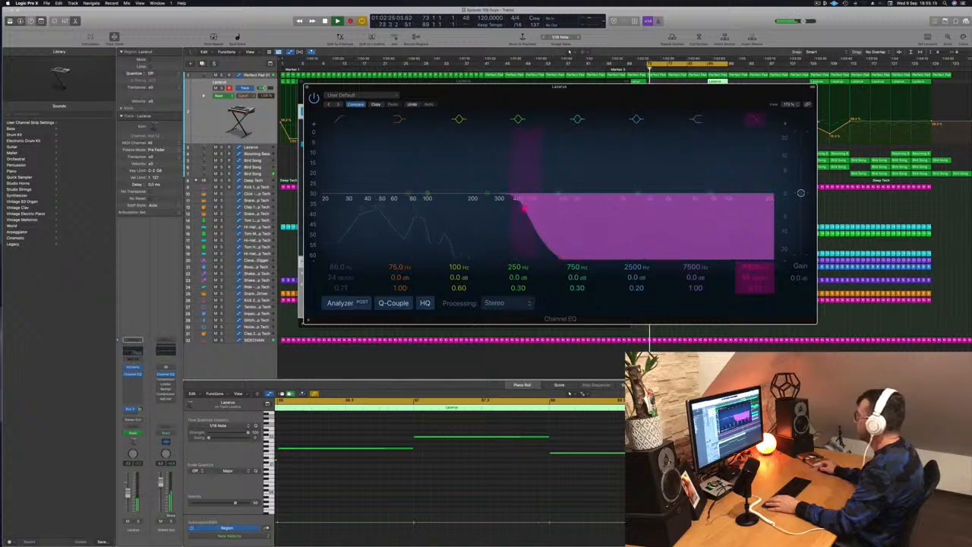
{"action": "left_click_drag", "start_coordinate": [559, 86], "coordinate": [336, 142]}
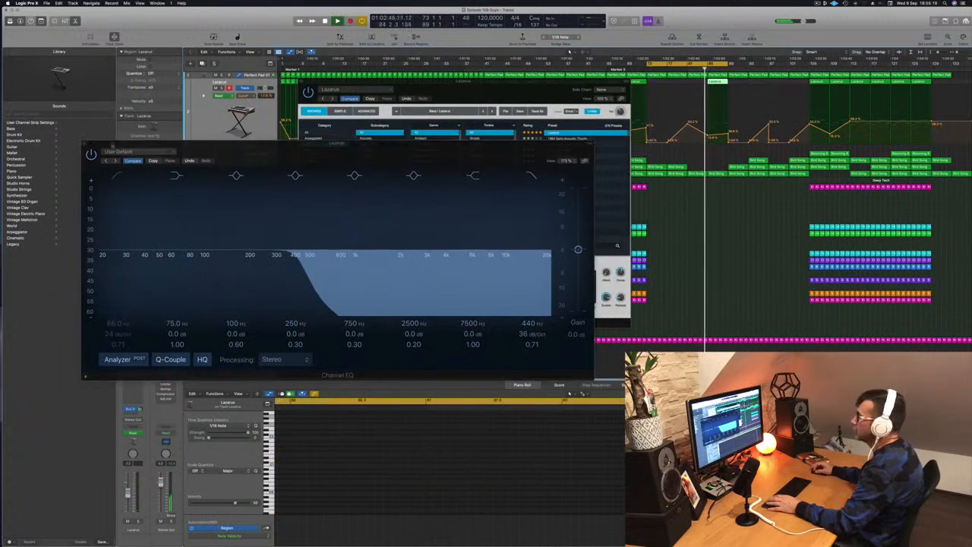
{"action": "left_click", "coordinate": [86, 144]}
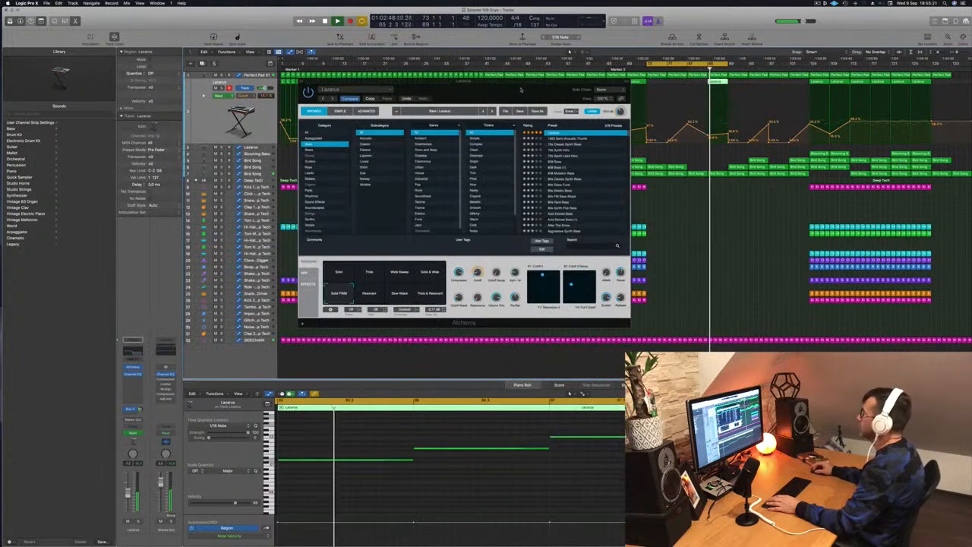
{"action": "left_click_drag", "start_coordinate": [517, 90], "coordinate": [497, 99]}
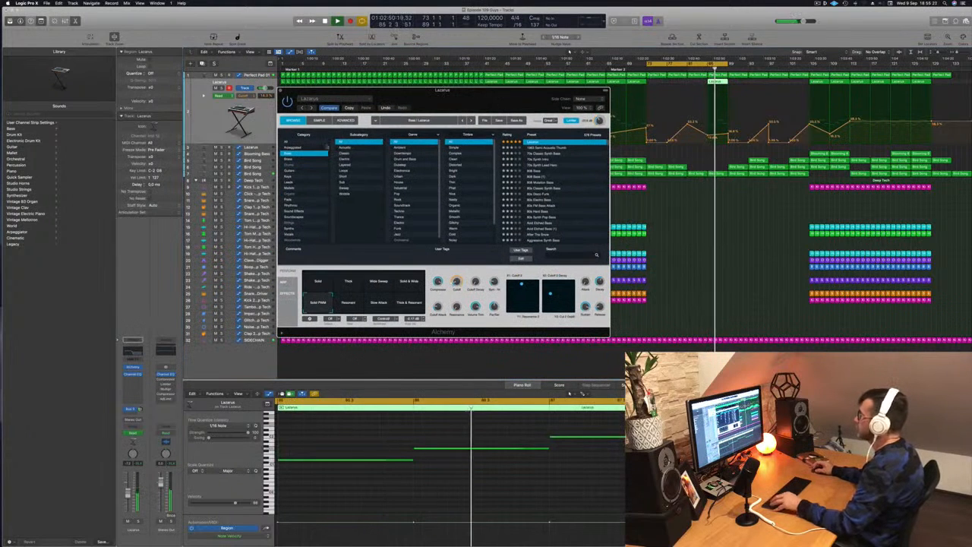
{"action": "key", "text": "super+w"}
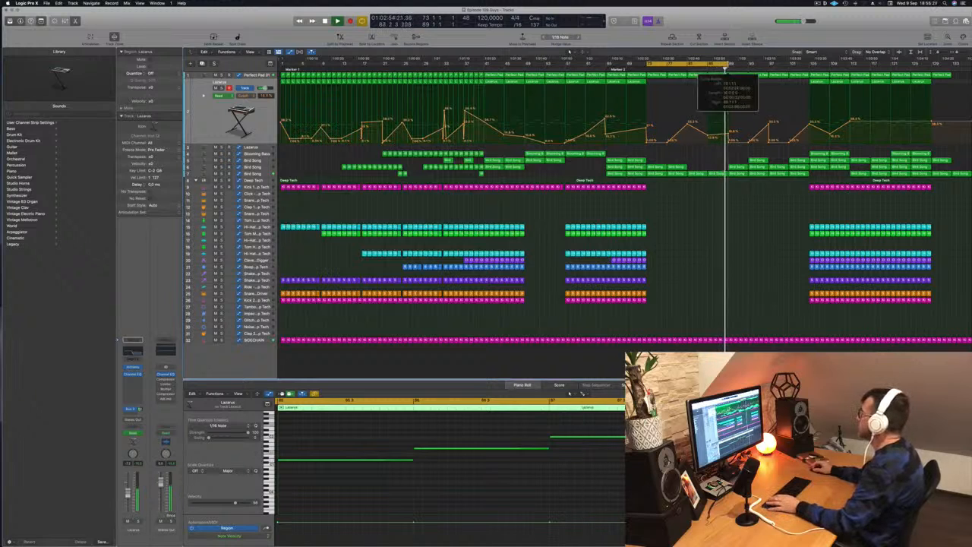
Extend the cycle range to bar 105 and copy the Lazarus region from bar 85 to bar 89.
{"action": "left_click_drag", "start_coordinate": [728, 64], "coordinate": [812, 63]}
{"action": "left_click_drag", "start_coordinate": [719, 80], "coordinate": [736, 89]}
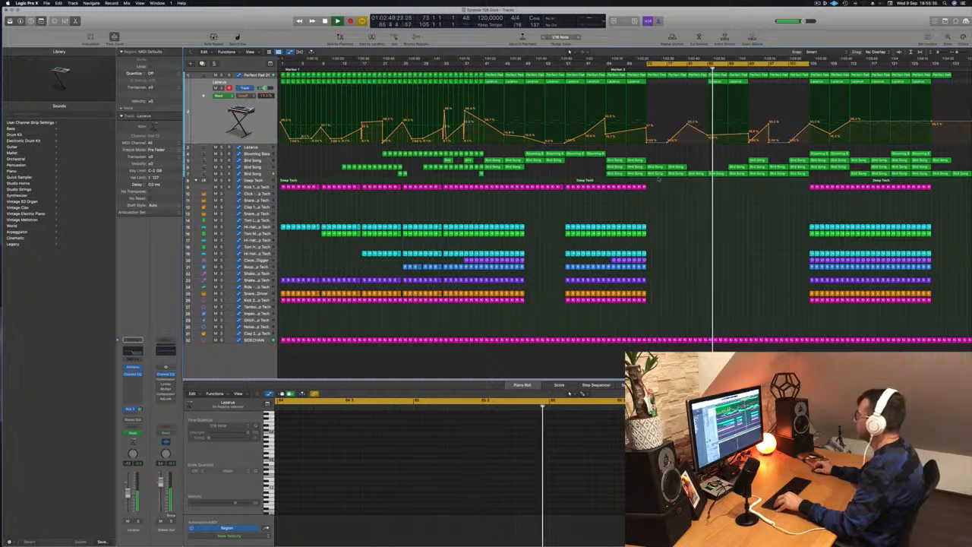
Set the lowest Bird Song track's Channel EQ low cut to 197 Hz and raise its volume automation at bars 81 and 89.
{"action": "left_click", "coordinate": [257, 174]}
{"action": "key", "text": "shift+comma"}
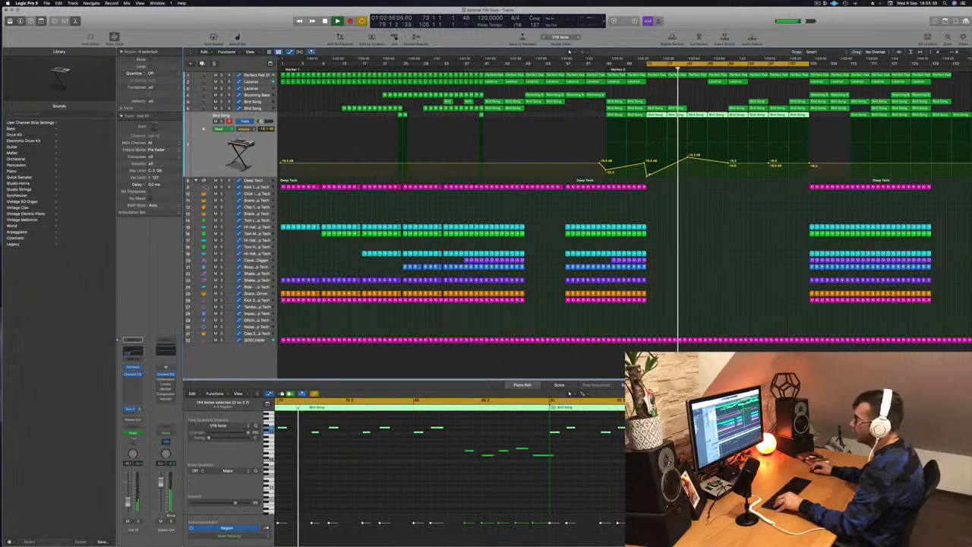
{"action": "left_click", "coordinate": [129, 351]}
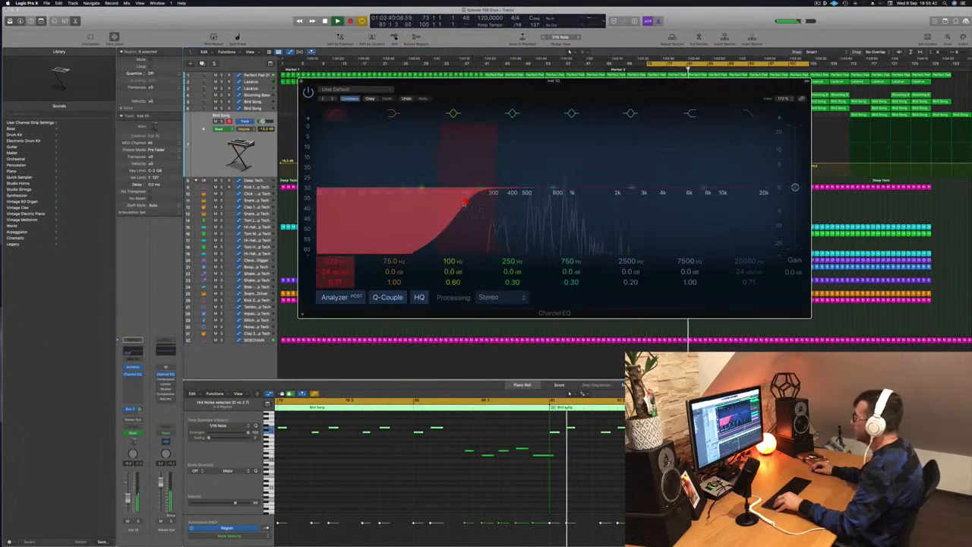
{"action": "key", "text": "Return"}
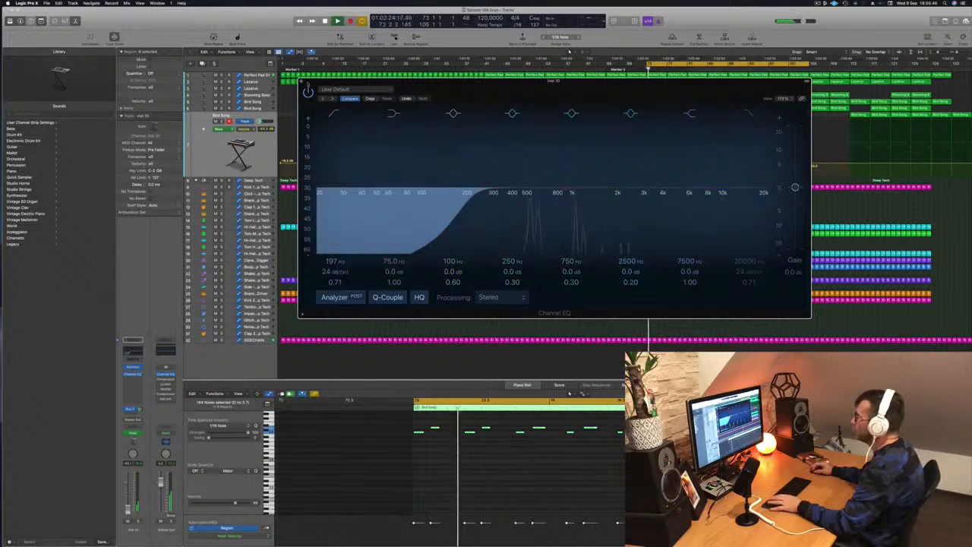
{"action": "left_click", "coordinate": [301, 81]}
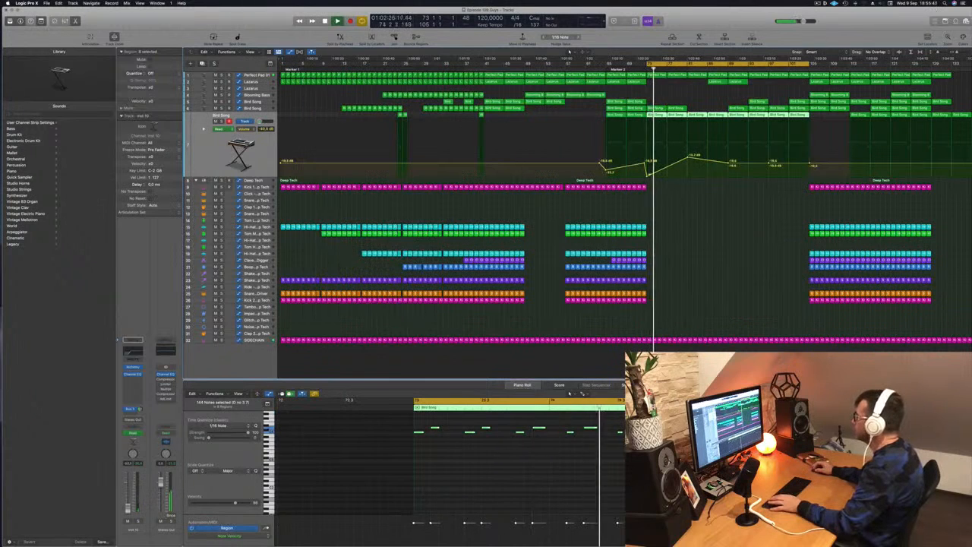
{"action": "left_click_drag", "start_coordinate": [688, 157], "coordinate": [689, 150]}
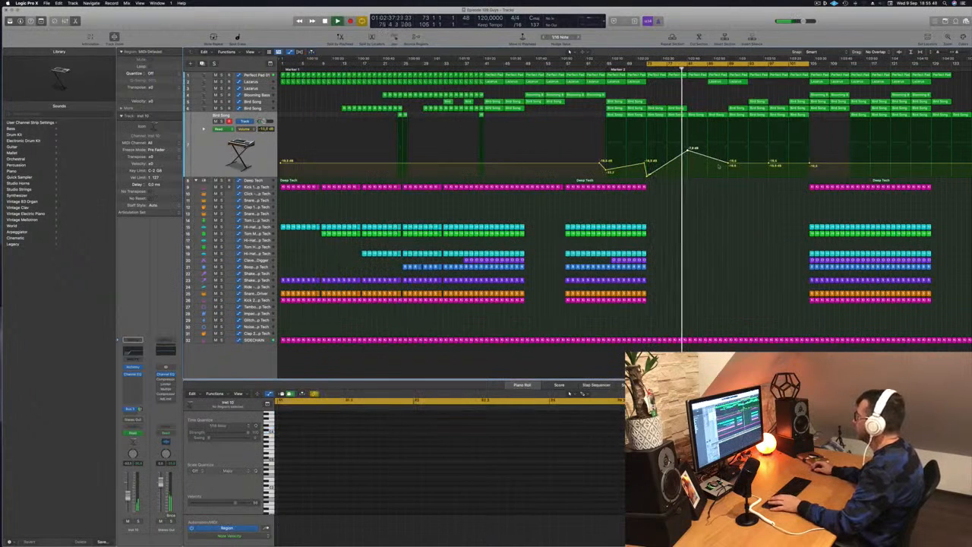
{"action": "left_click_drag", "start_coordinate": [729, 161], "coordinate": [728, 149]}
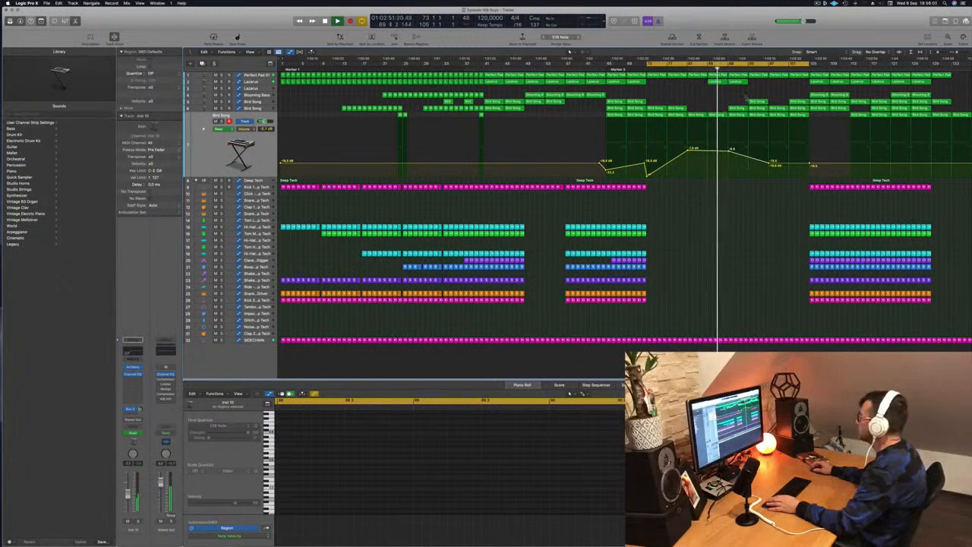
Copy the Lazarus region from bar 89 to bar 93.
{"action": "left_click", "coordinate": [738, 109]}
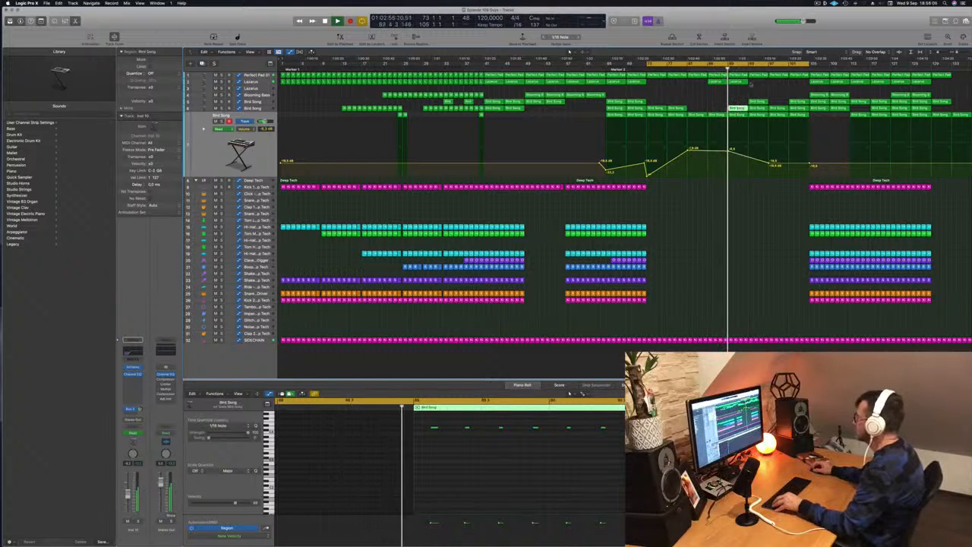
{"action": "left_click", "coordinate": [738, 82]}
{"action": "left_click_drag", "start_coordinate": [738, 82], "coordinate": [760, 85]}
Copy Kick 1 regions from the section at bar 105 so the kick fills bars 93 to 105 without gaps.
{"action": "left_click", "coordinate": [847, 187]}
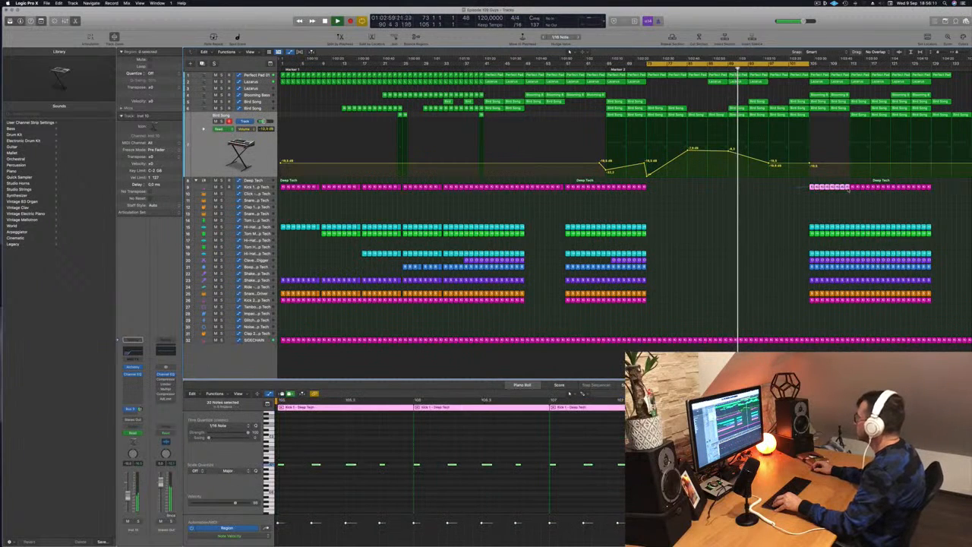
{"action": "left_click_drag", "start_coordinate": [811, 188], "coordinate": [770, 190]}
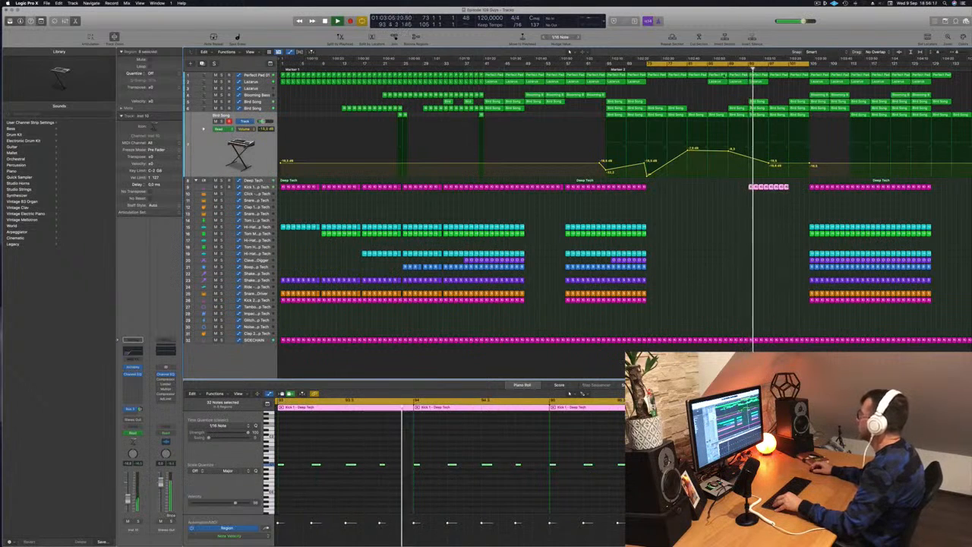
{"action": "left_click", "coordinate": [724, 68]}
{"action": "left_click", "coordinate": [796, 187]}
{"action": "left_click", "coordinate": [773, 187]}
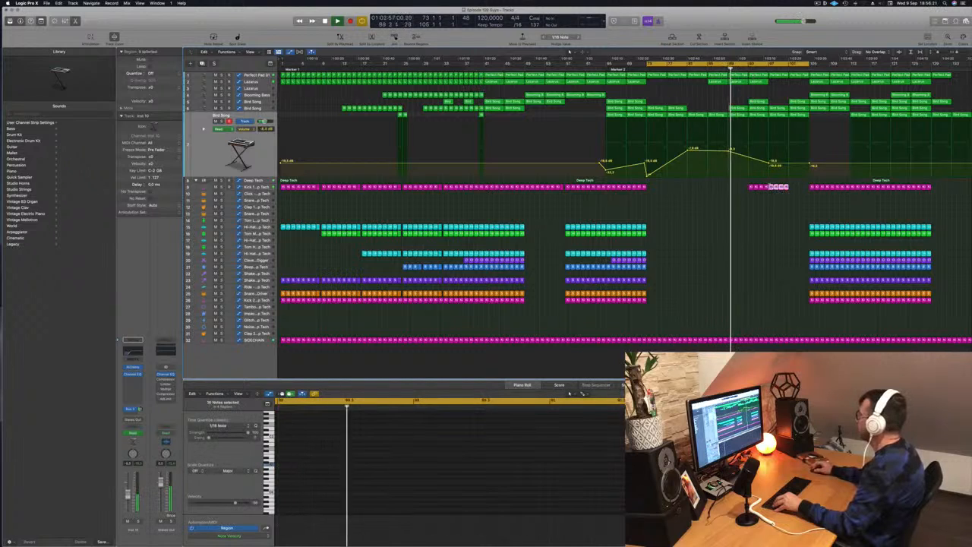
{"action": "left_click_drag", "start_coordinate": [773, 187], "coordinate": [794, 187]}
{"action": "left_click", "coordinate": [779, 211]}
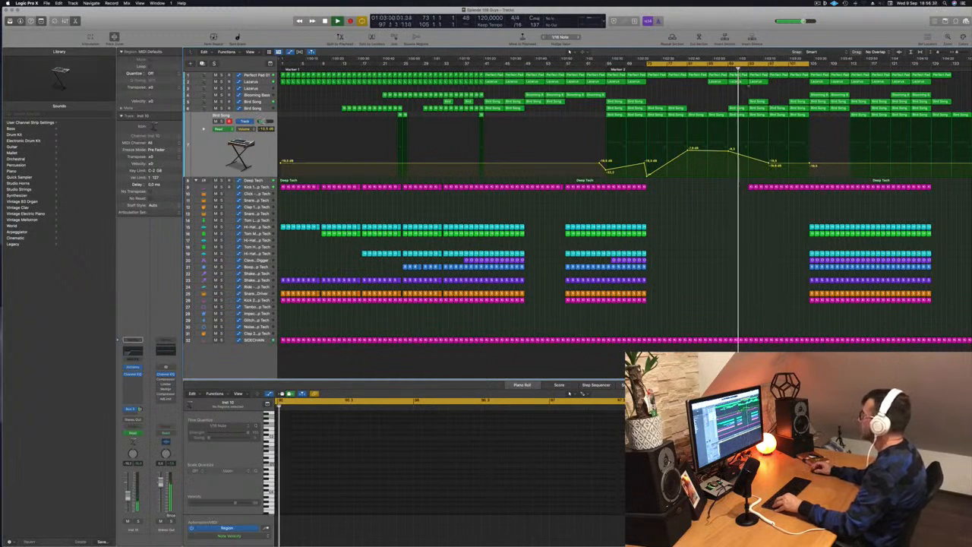
Copy the Lazarus region from bar 93 to bar 97 and drop the lowest Bird Song track's volume automation at bar 105 to silence.
{"action": "left_click", "coordinate": [757, 82]}
{"action": "left_click_drag", "start_coordinate": [757, 82], "coordinate": [775, 84]}
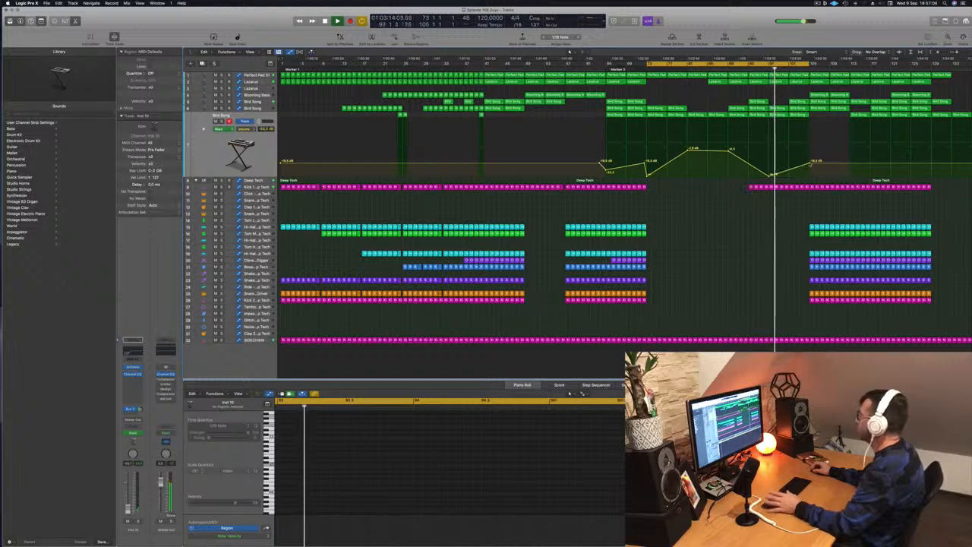
{"action": "left_click_drag", "start_coordinate": [811, 164], "coordinate": [809, 183]}
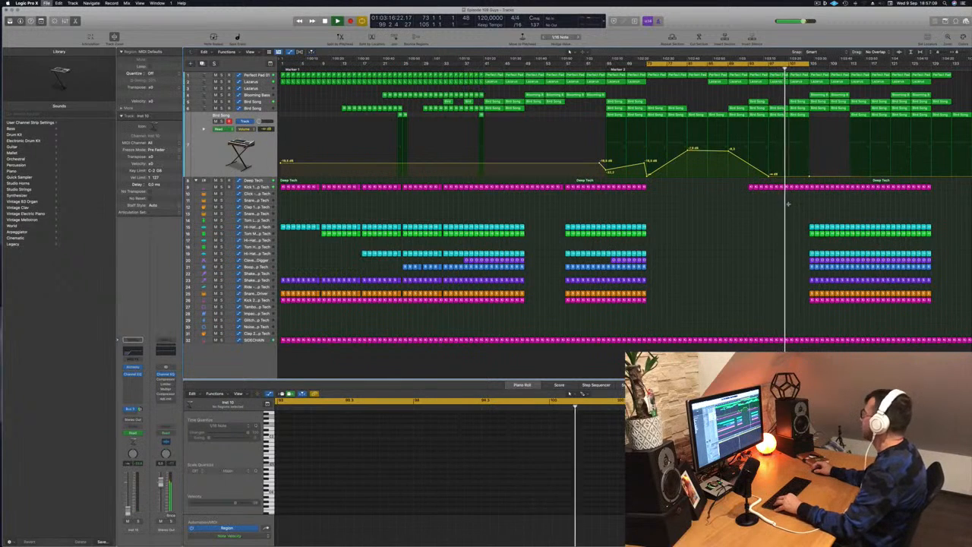
Draw a rising low-cut automation sweep on the Deep Tech track from bar 97 to 105, dropping straight back down at bar 105.
{"action": "left_click", "coordinate": [811, 187]}
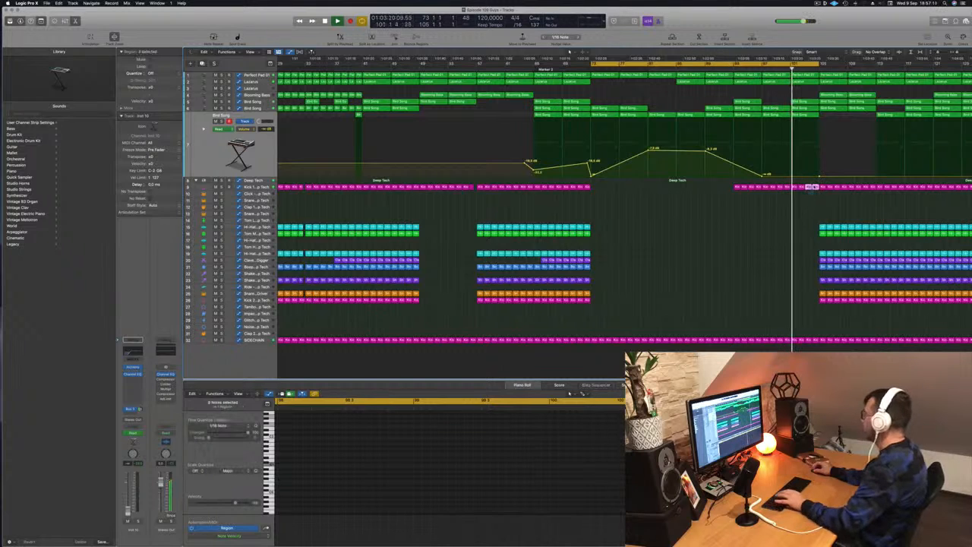
{"action": "left_click", "coordinate": [803, 180]}
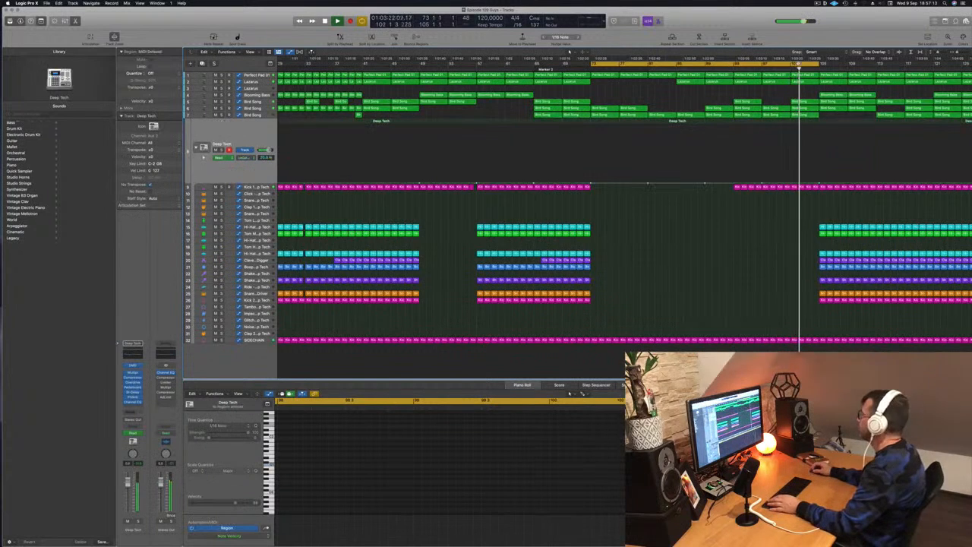
{"action": "left_click", "coordinate": [777, 69]}
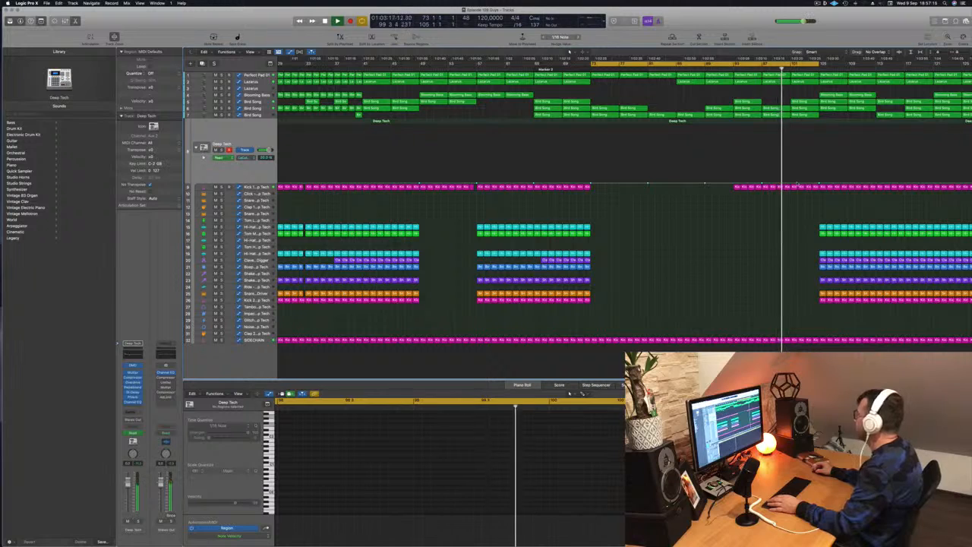
{"action": "left_click_drag", "start_coordinate": [801, 179], "coordinate": [801, 169]}
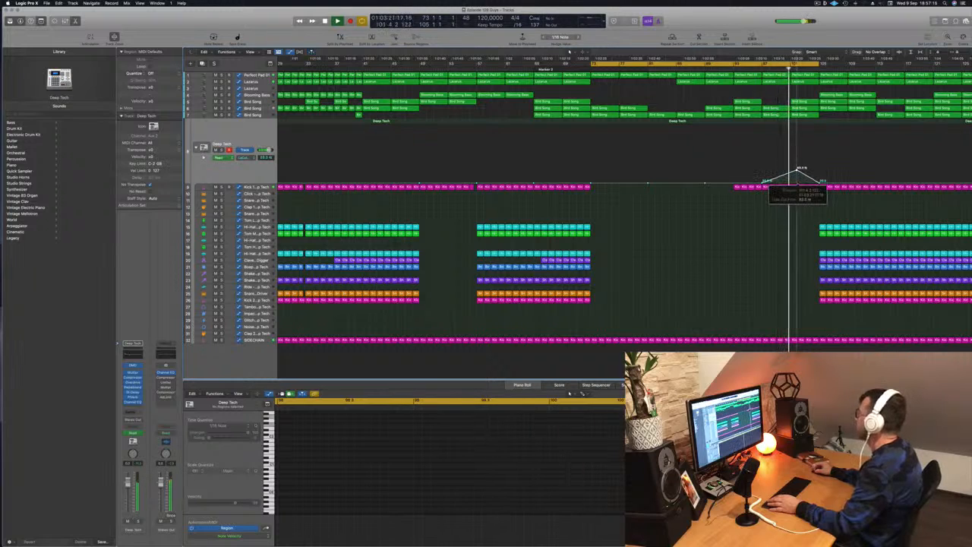
{"action": "left_click_drag", "start_coordinate": [820, 182], "coordinate": [821, 149]}
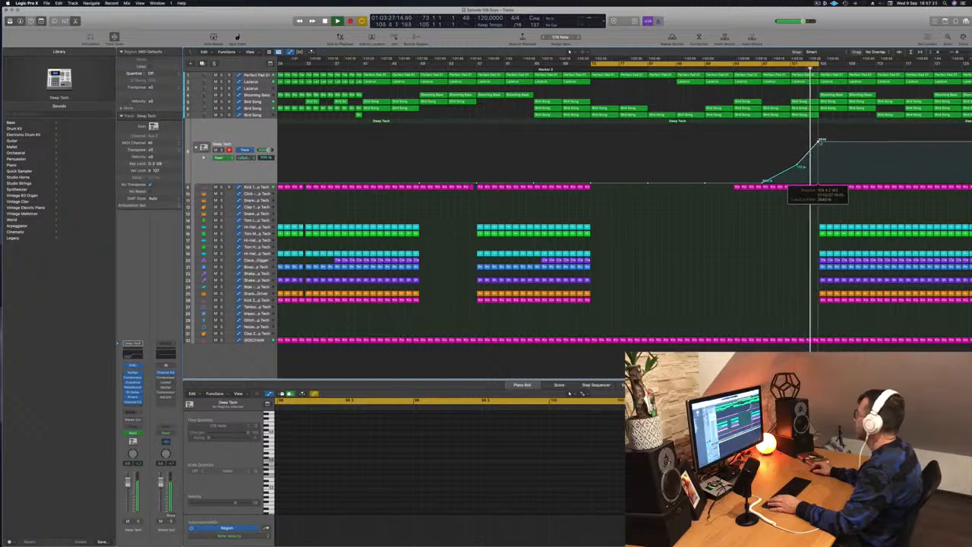
{"action": "left_click", "coordinate": [823, 180]}
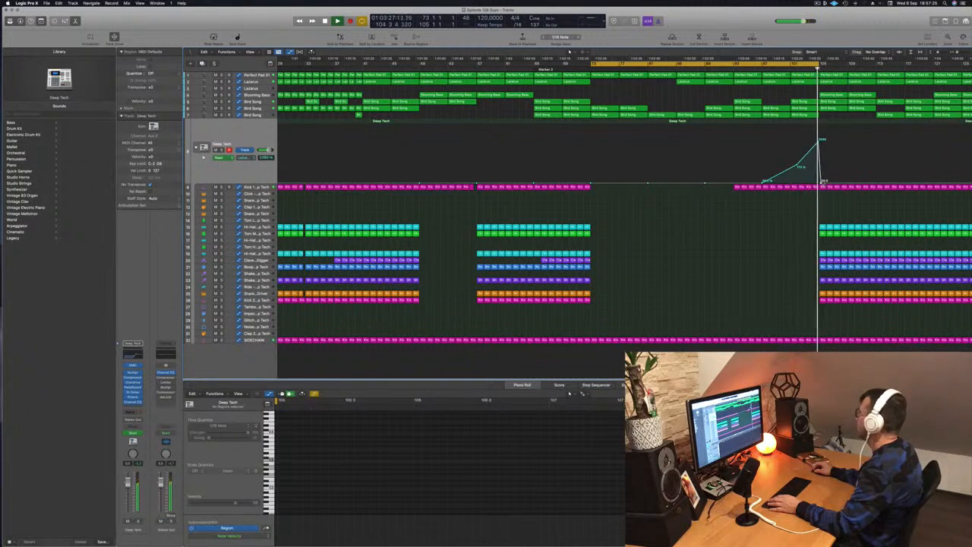
{"action": "left_click_drag", "start_coordinate": [821, 182], "coordinate": [819, 182]}
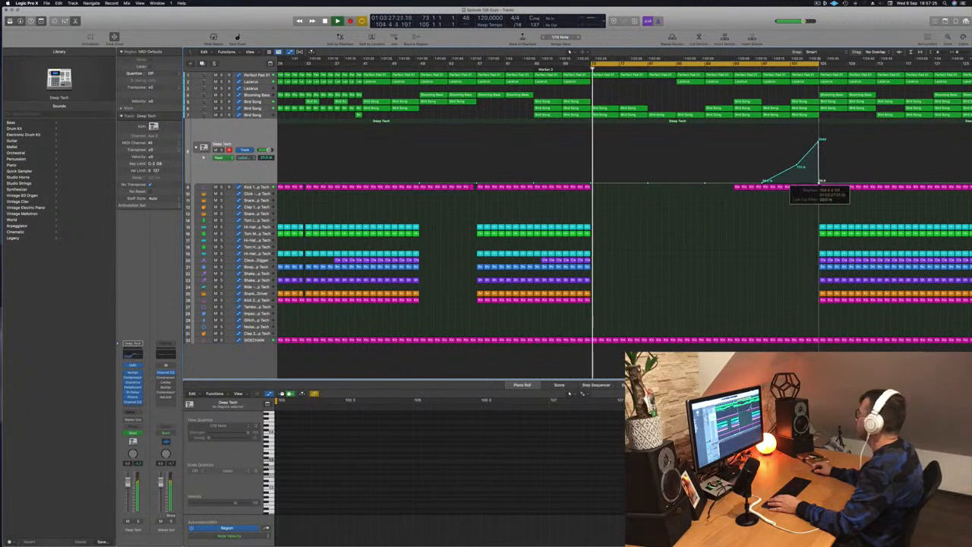
Extend the cycle range past the breakdown to about bar 124.
{"action": "left_click", "coordinate": [806, 66]}
{"action": "left_click_drag", "start_coordinate": [816, 64], "coordinate": [954, 64]}
{"action": "scroll", "coordinate": [841, 159], "scroll_direction": "down", "scroll_amount": 3}
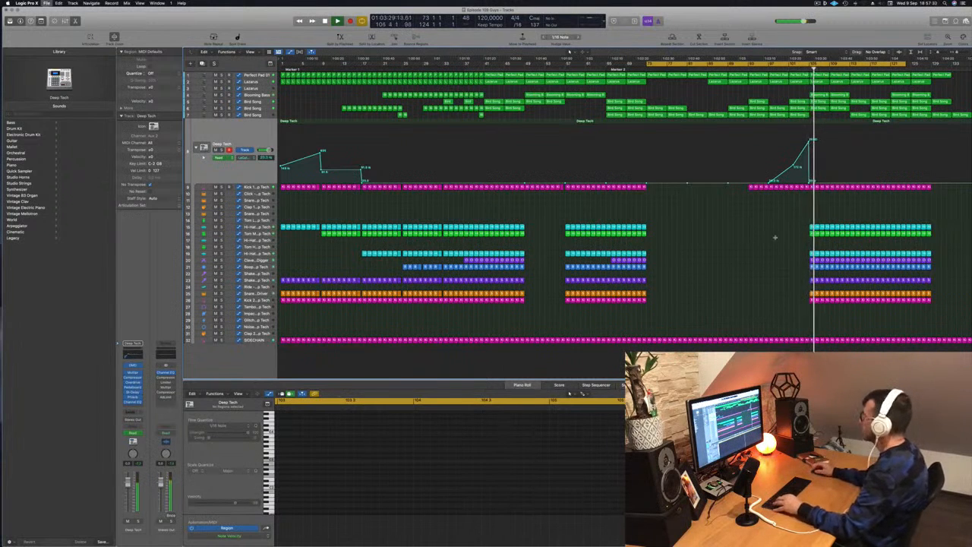
{"action": "scroll", "coordinate": [855, 111], "scroll_direction": "up", "scroll_amount": 2}
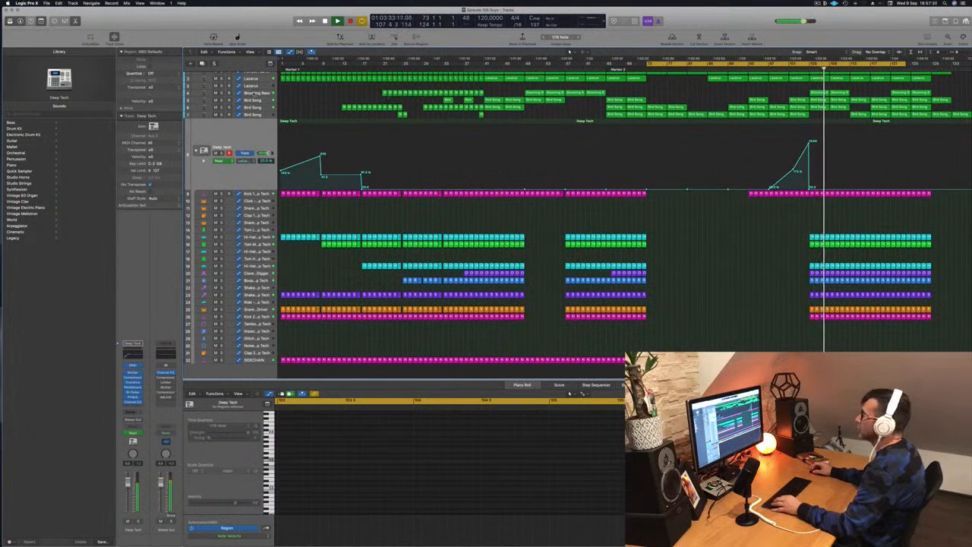
Solo the Blooming Bass track to listen to it alone from bar 105, and turn the solo off again.
{"action": "left_click", "coordinate": [255, 94]}
{"action": "key", "text": "s"}
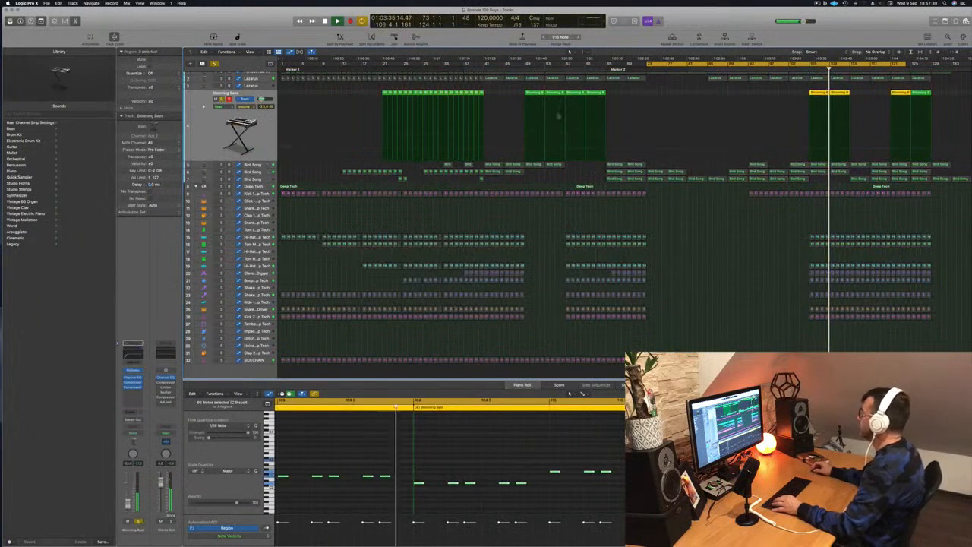
{"action": "key", "text": "s"}
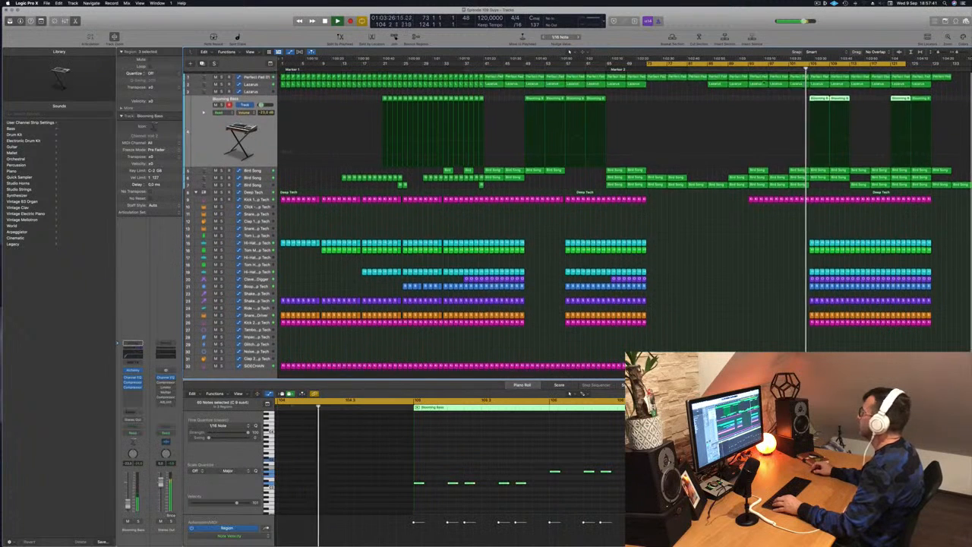
Lower the upper Lazarus track's cutoff automation at bar 105.
{"action": "left_click", "coordinate": [265, 83]}
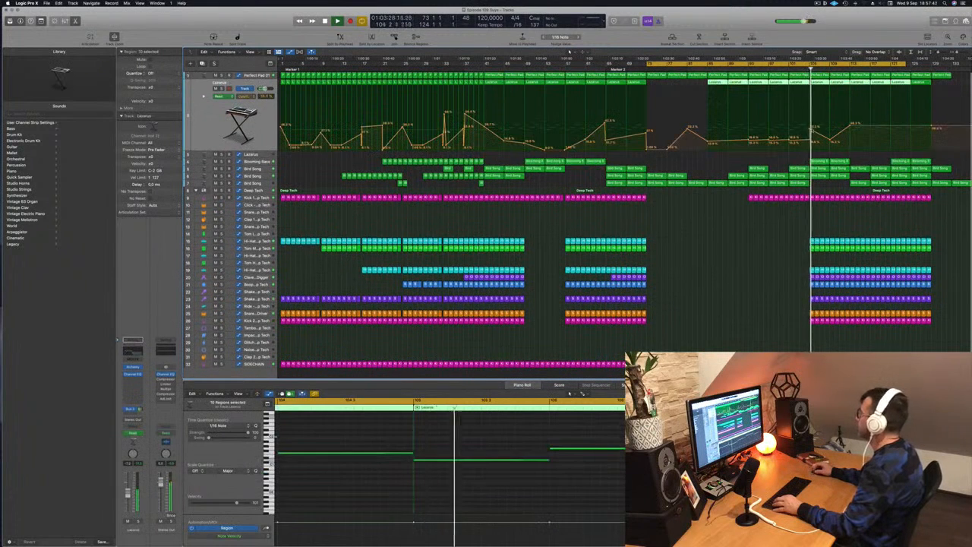
{"action": "left_click", "coordinate": [811, 130]}
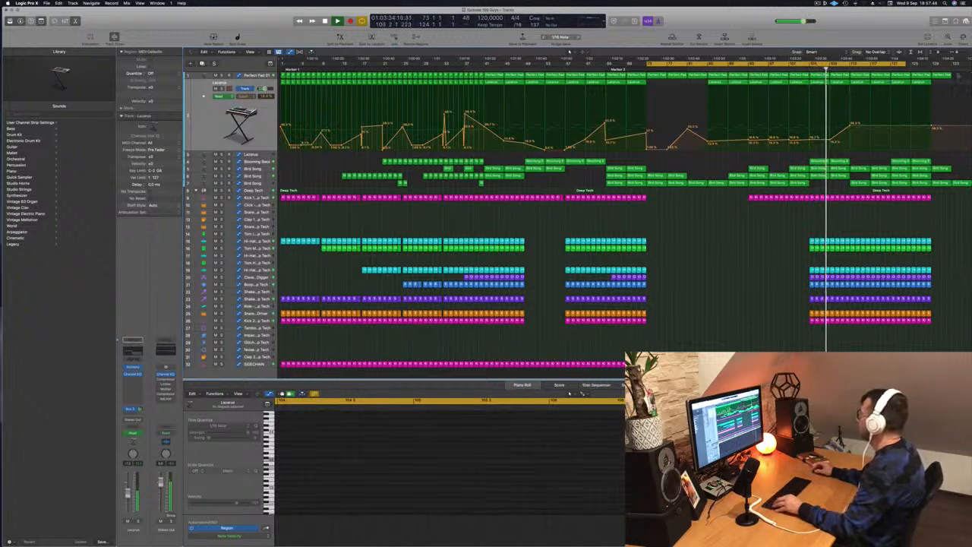
Delete the surplus Perfect Pad and Bird Song regions that extend past bar 129.
{"action": "left_click", "coordinate": [942, 77]}
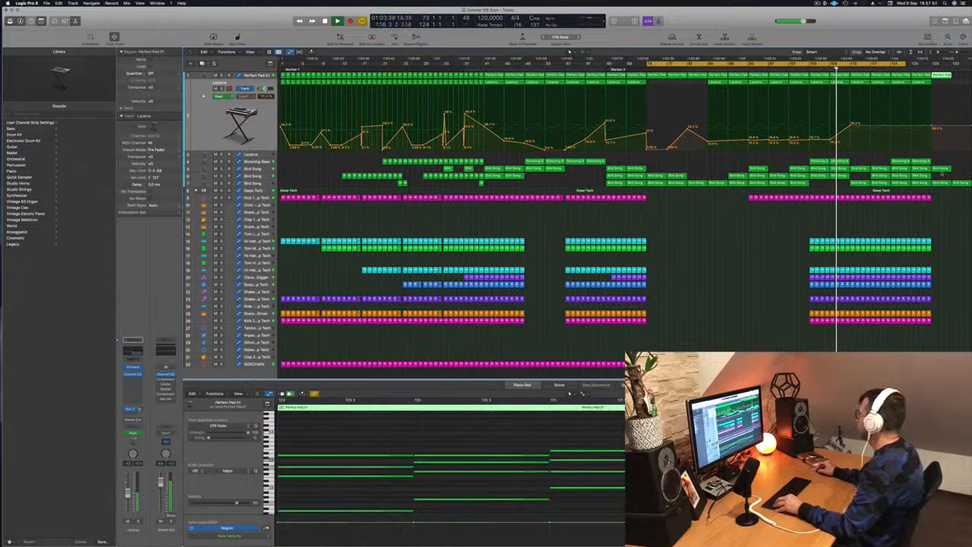
{"action": "left_click_drag", "start_coordinate": [940, 198], "coordinate": [968, 71]}
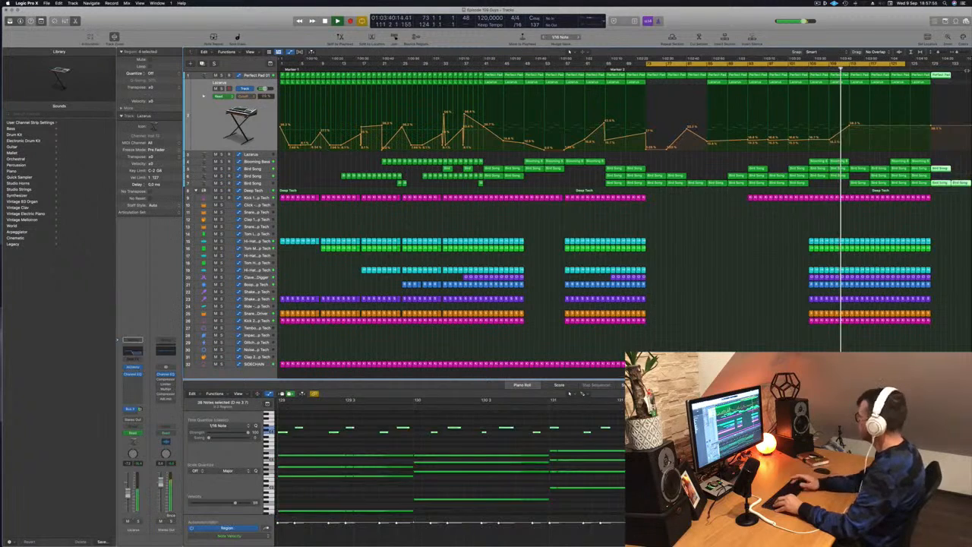
{"action": "key", "text": "Delete"}
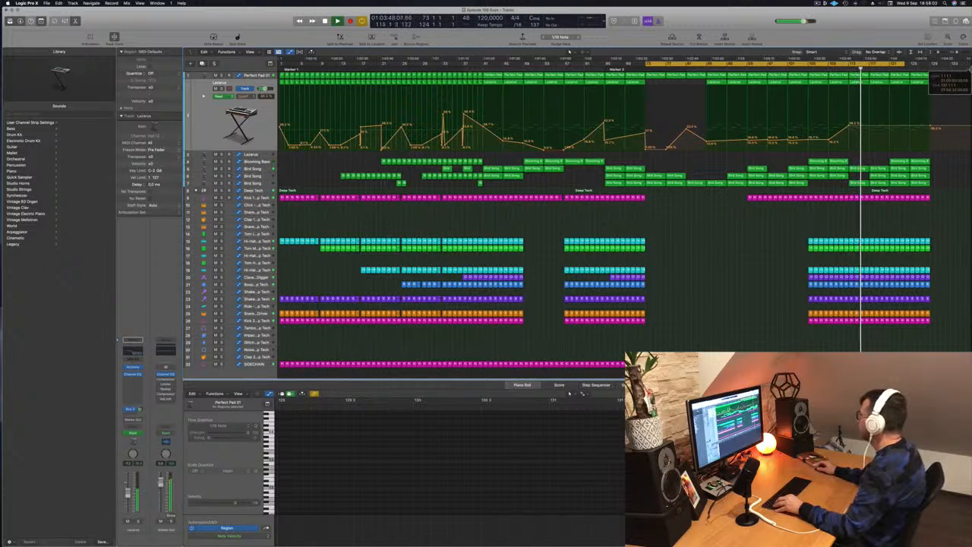
Copy the regions from bars 1 to 33 on all tracks except SIDECHAIN, together with their automation, to bar 129.
{"action": "left_click", "coordinate": [970, 68]}
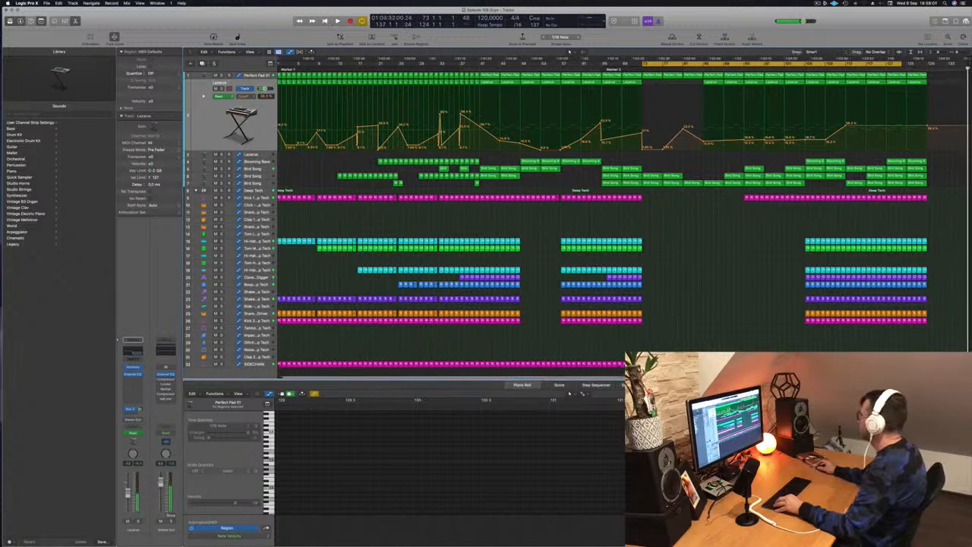
{"action": "mouse_move", "coordinate": [970, 68]}
{"action": "left_mouse_down"}
{"action": "mouse_move", "coordinate": [871, 68]}
{"action": "mouse_move", "coordinate": [971, 69]}
{"action": "left_mouse_up"}
{"action": "scroll", "coordinate": [912, 193], "scroll_direction": "right", "scroll_amount": 1}
{"action": "scroll", "coordinate": [912, 193], "scroll_direction": "left", "scroll_amount": 1}
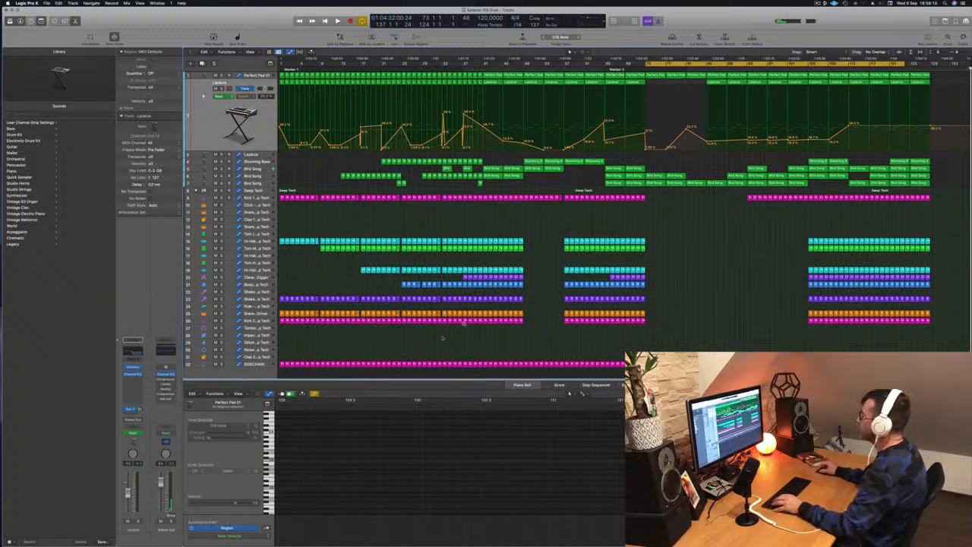
{"action": "key", "text": "space"}
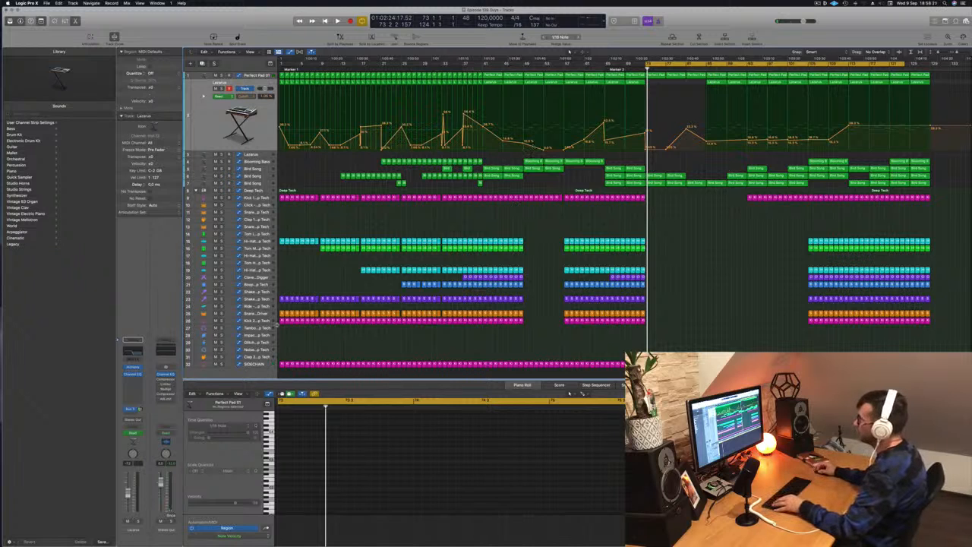
{"action": "left_click_drag", "start_coordinate": [279, 328], "coordinate": [444, 69]}
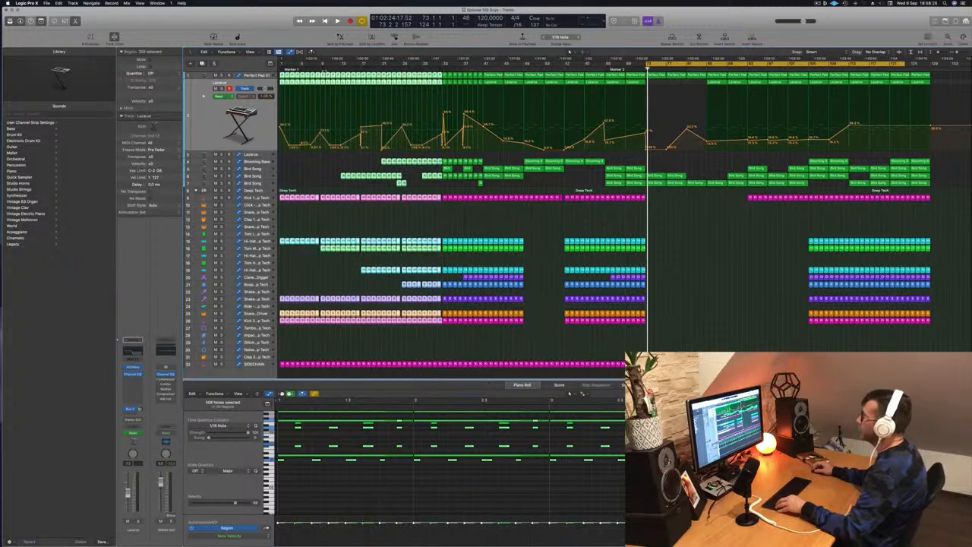
{"action": "left_click_drag", "start_coordinate": [541, 94], "coordinate": [940, 79]}
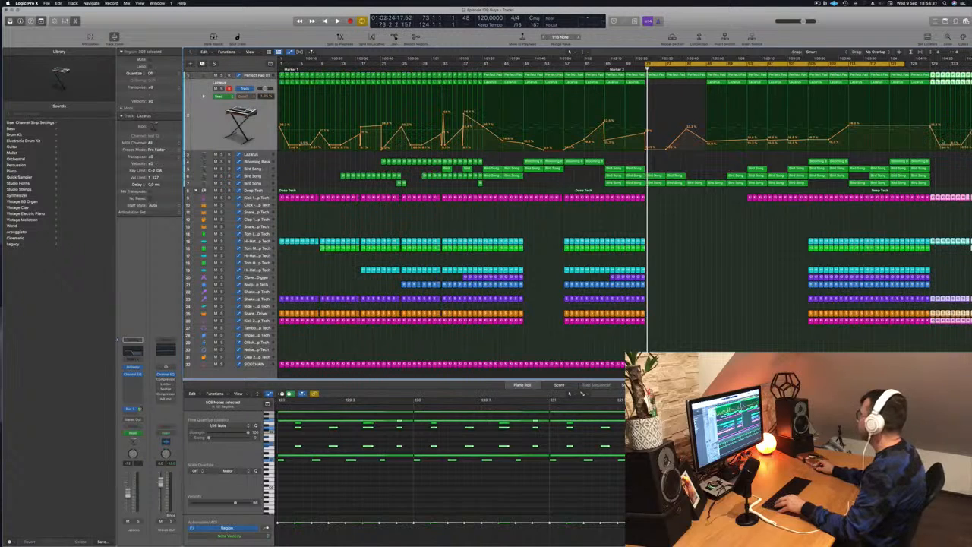
Extend the cycle range to the end of the copied section at about bar 161 and play the transition into bar 129.
{"action": "scroll", "coordinate": [946, 152], "scroll_direction": "right", "scroll_amount": 3}
{"action": "scroll", "coordinate": [941, 152], "scroll_direction": "down", "scroll_amount": 2}
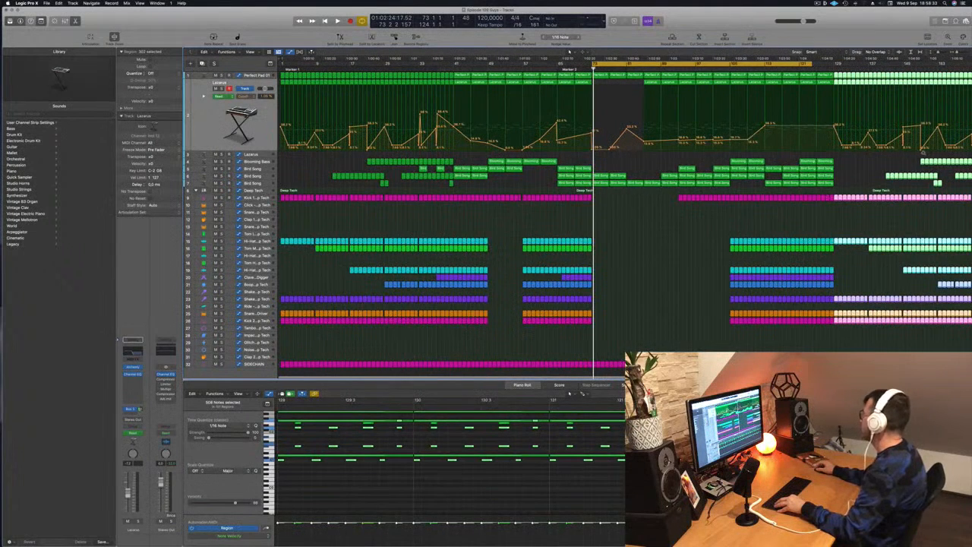
{"action": "scroll", "coordinate": [883, 154], "scroll_direction": "right", "scroll_amount": 1}
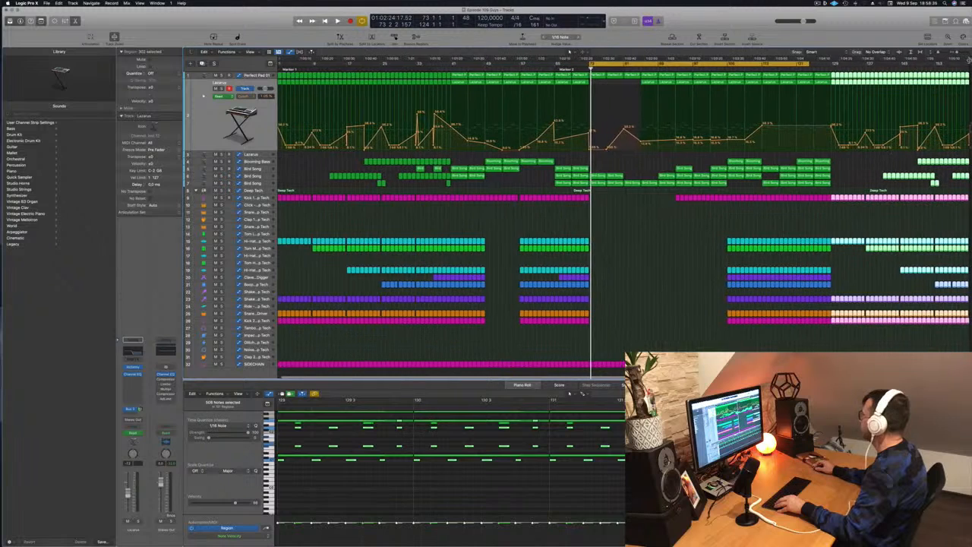
{"action": "left_click_drag", "start_coordinate": [969, 60], "coordinate": [969, 68]}
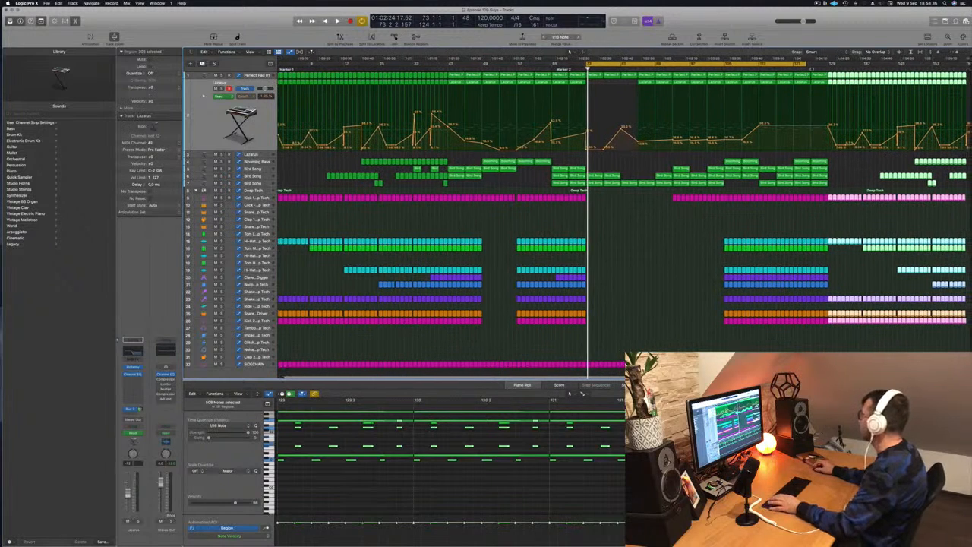
{"action": "left_click_drag", "start_coordinate": [807, 63], "coordinate": [842, 64]}
{"action": "key", "text": "space"}
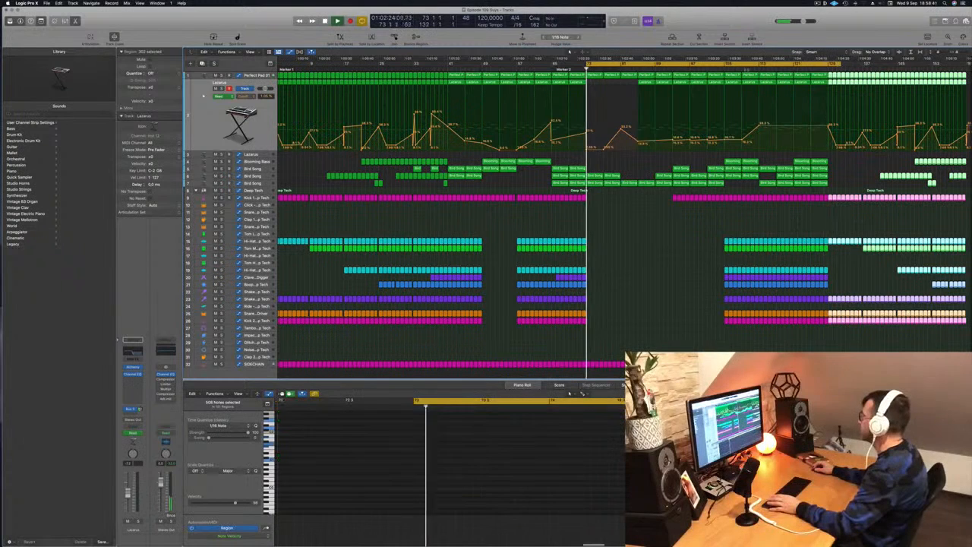
{"action": "left_click", "coordinate": [726, 69]}
{"action": "left_click", "coordinate": [826, 68]}
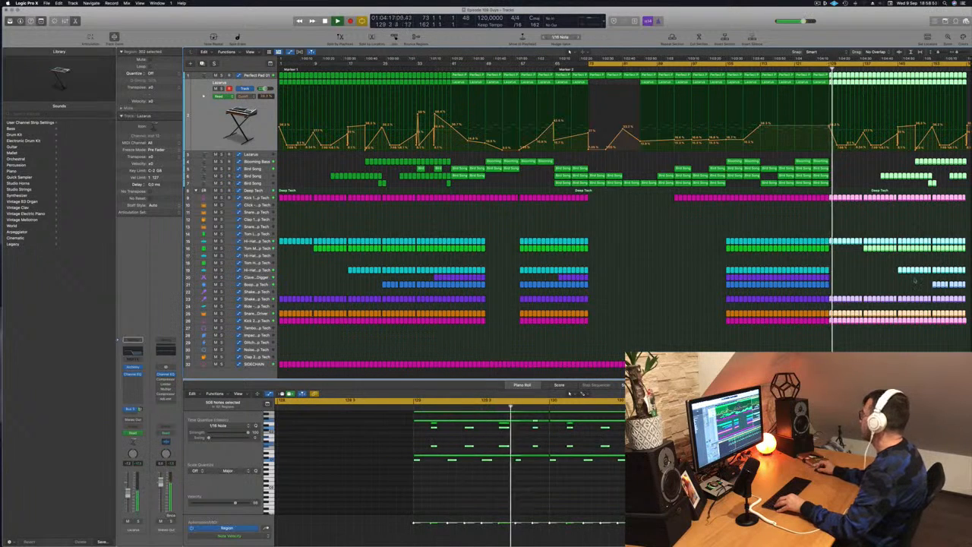
Copy the 12 Blooming Bass regions near the end of the track to bars 129 and 141, filling the gap before them.
{"action": "left_click", "coordinate": [918, 161]}
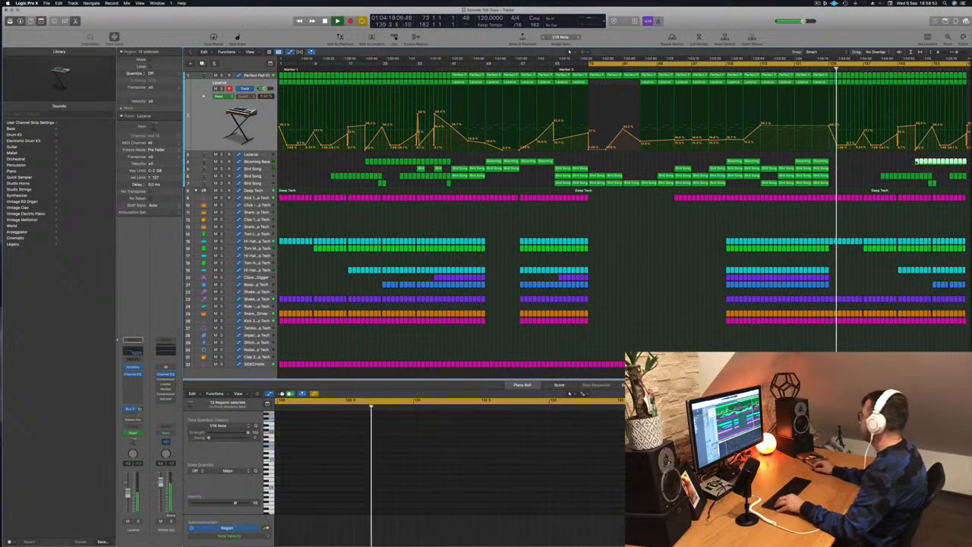
{"action": "left_click_drag", "start_coordinate": [918, 161], "coordinate": [840, 166]}
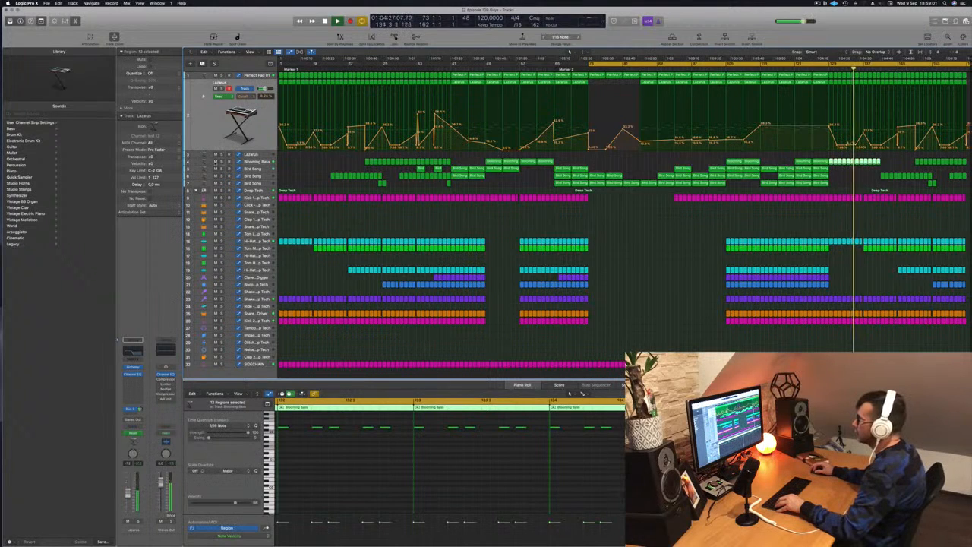
{"action": "key", "text": "ctrl+s"}
{"action": "key", "text": "ctrl+s"}
{"action": "mouse_move", "coordinate": [896, 160]}
{"action": "left_mouse_down"}
{"action": "mouse_move", "coordinate": [835, 163]}
{"action": "mouse_move", "coordinate": [887, 162]}
{"action": "left_mouse_up"}
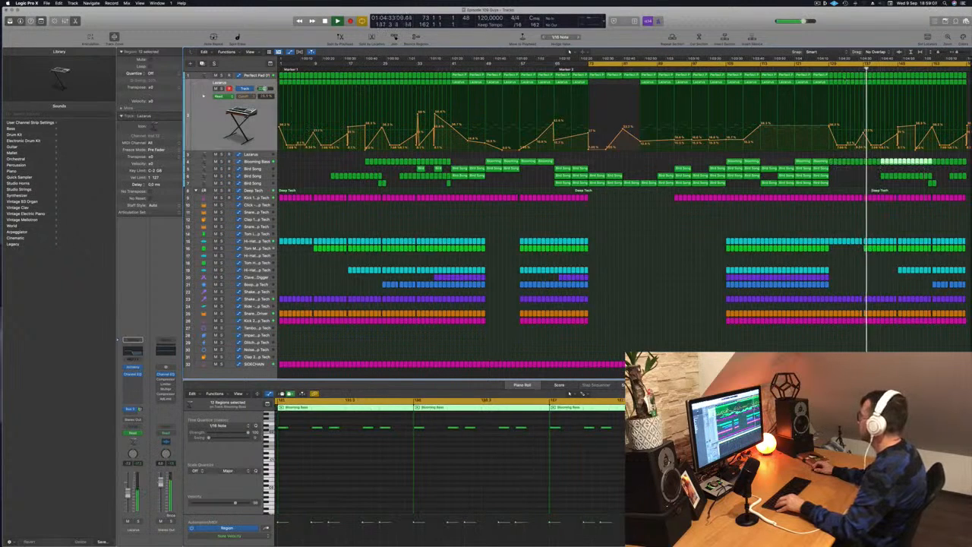
Fill the gaps from bar 129 on the Tom, Hi-Hat, Clave_Digger and adjacent percussion tracks with copied drum regions.
{"action": "left_click", "coordinate": [815, 67]}
{"action": "left_click_drag", "start_coordinate": [860, 247], "coordinate": [823, 259]}
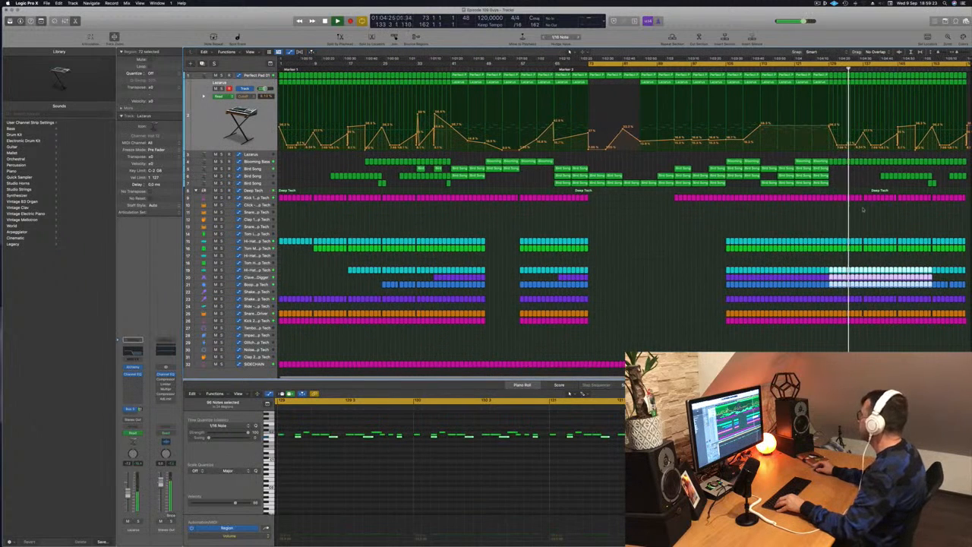
{"action": "left_click", "coordinate": [865, 213]}
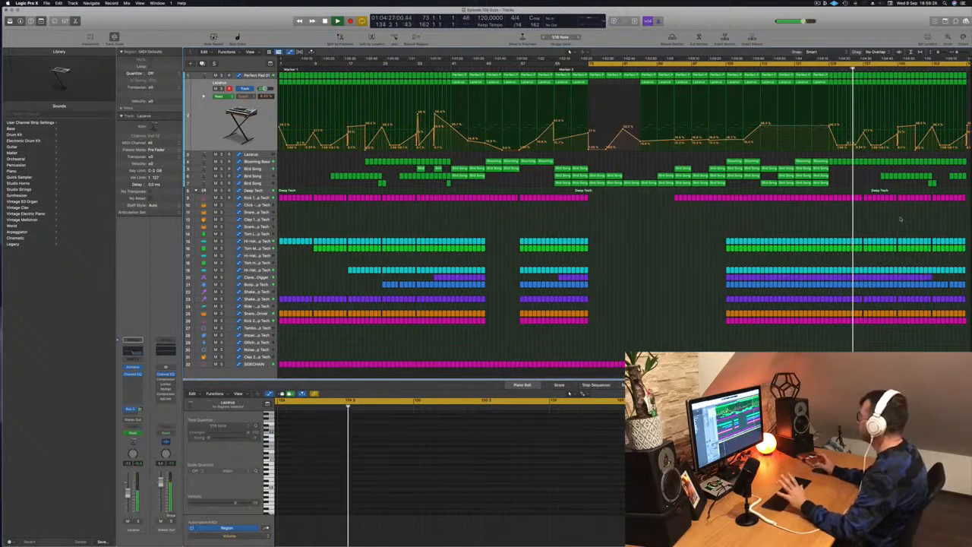